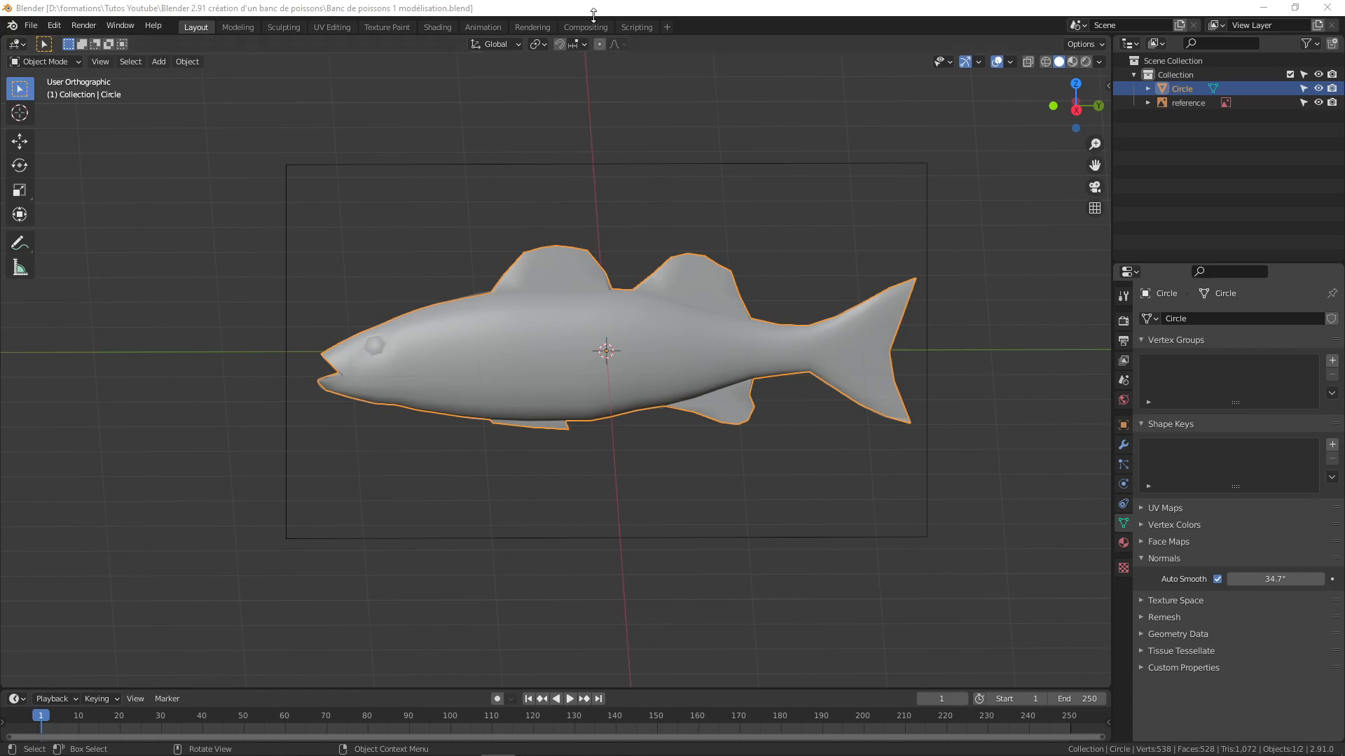
Switch to the UV Editing workspace and show the fish enlarged in the right orthographic view
mouse_move(591, 411)
middle_down()
mouse_move(667, 362)
mouse_move(669, 317)
mouse_move(709, 367)
mouse_move(763, 380)
mouse_move(789, 356)
mouse_move(843, 381)
mouse_move(812, 295)
mouse_move(892, 372)
mouse_move(828, 414)
mouse_move(572, 393)
mouse_move(606, 408)
middle_up()
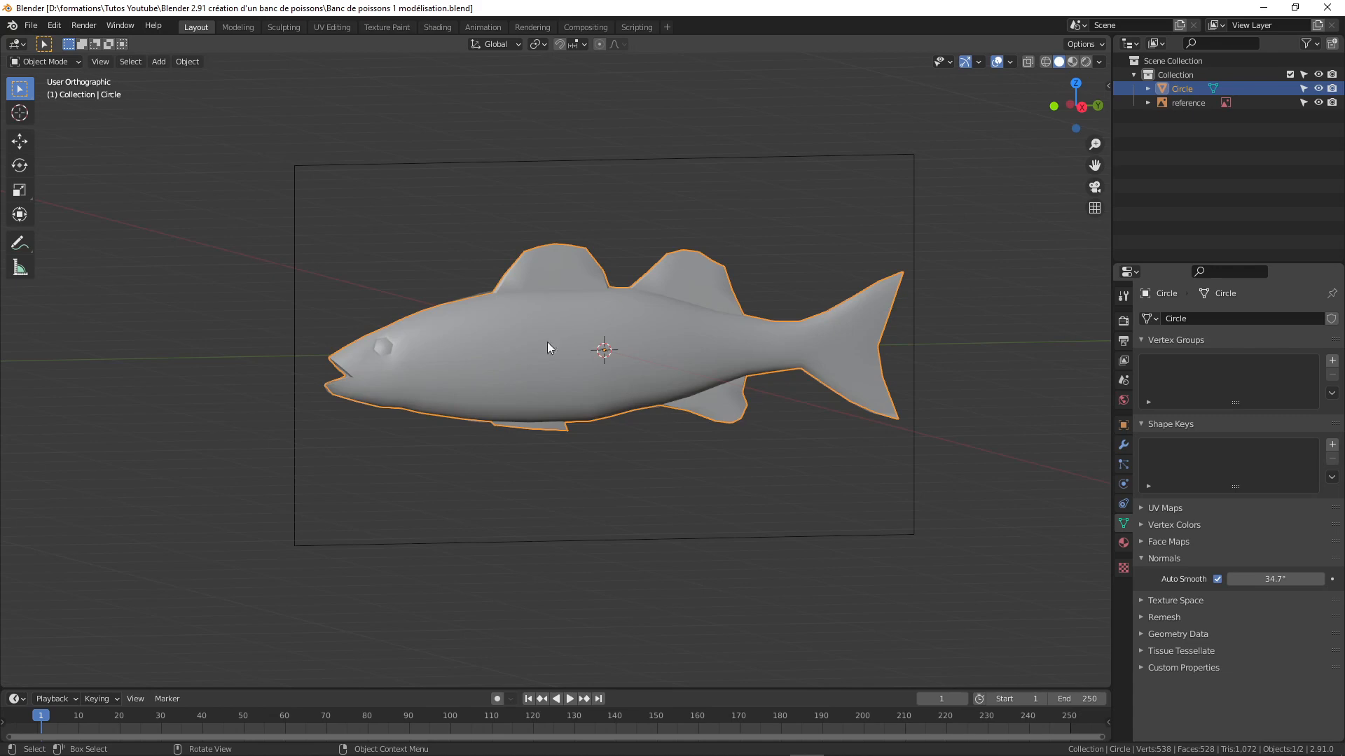
click(384, 27)
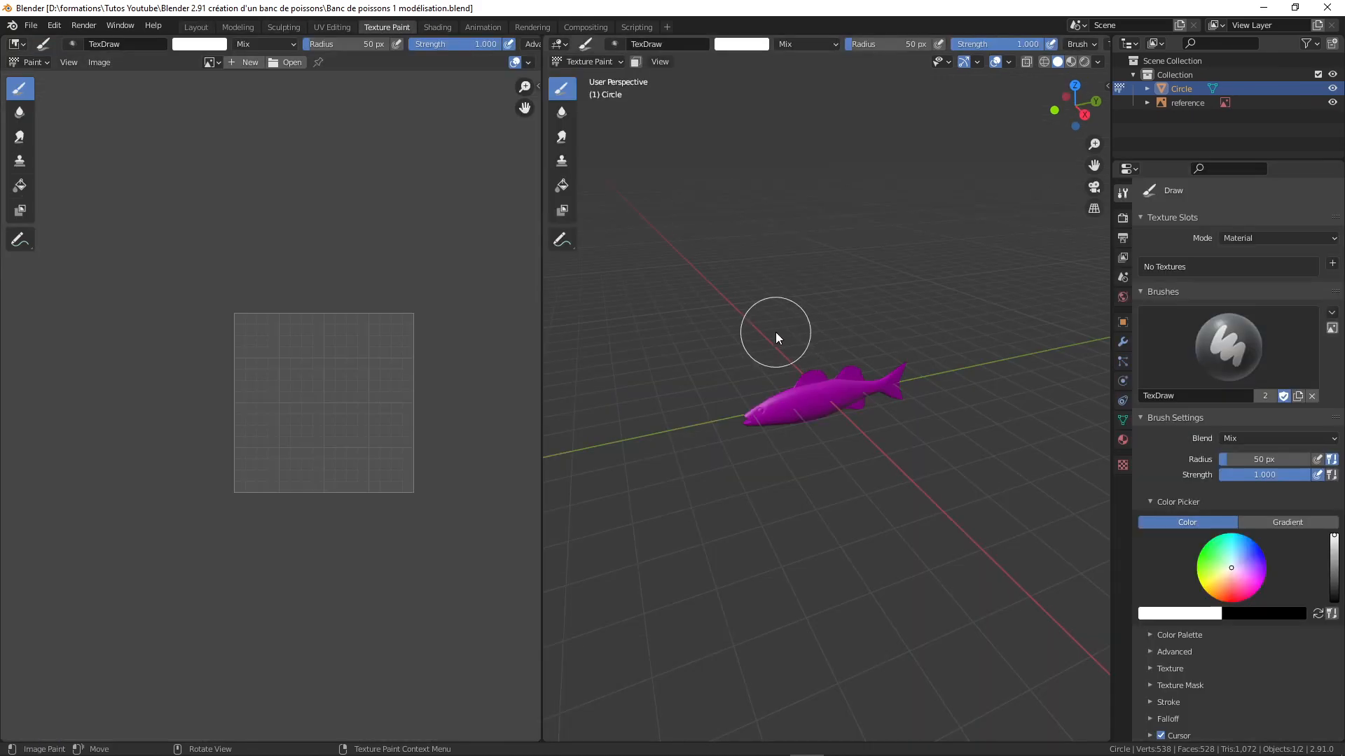
click(338, 28)
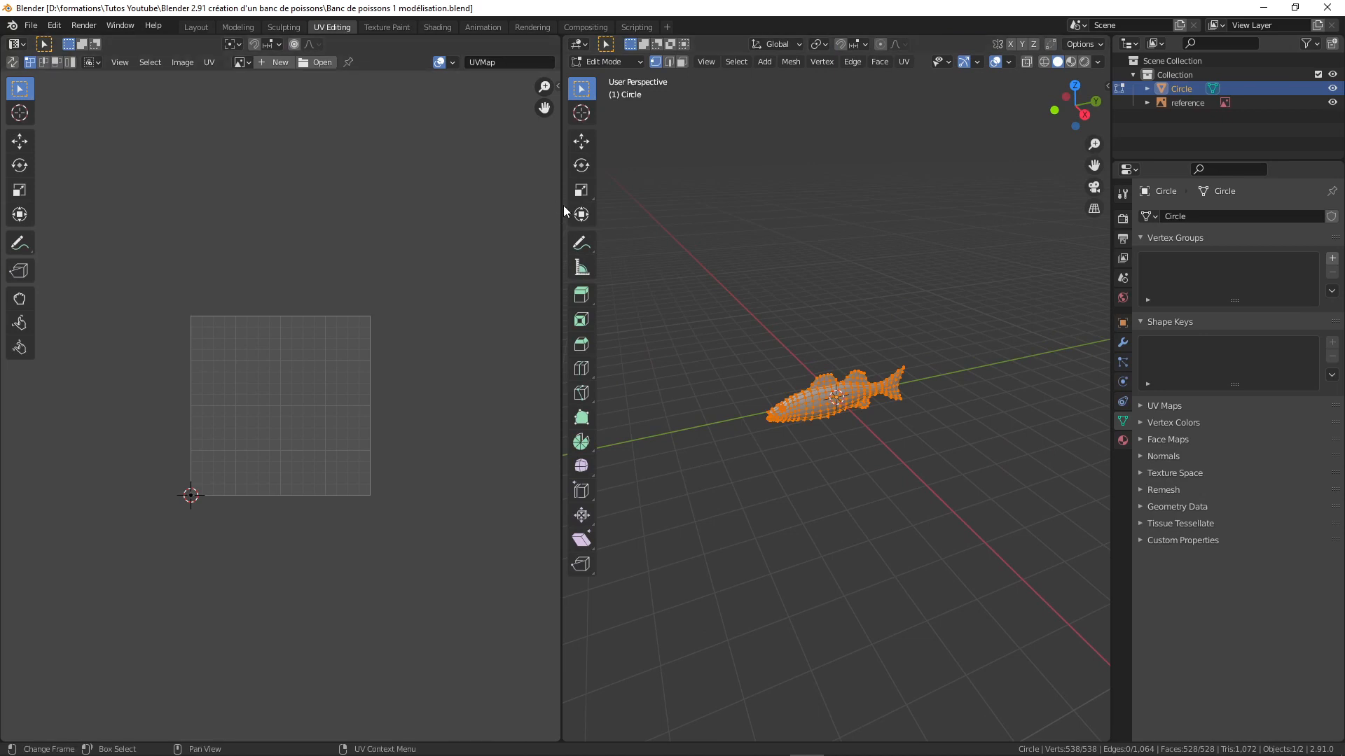
drag(562, 206, 578, 208)
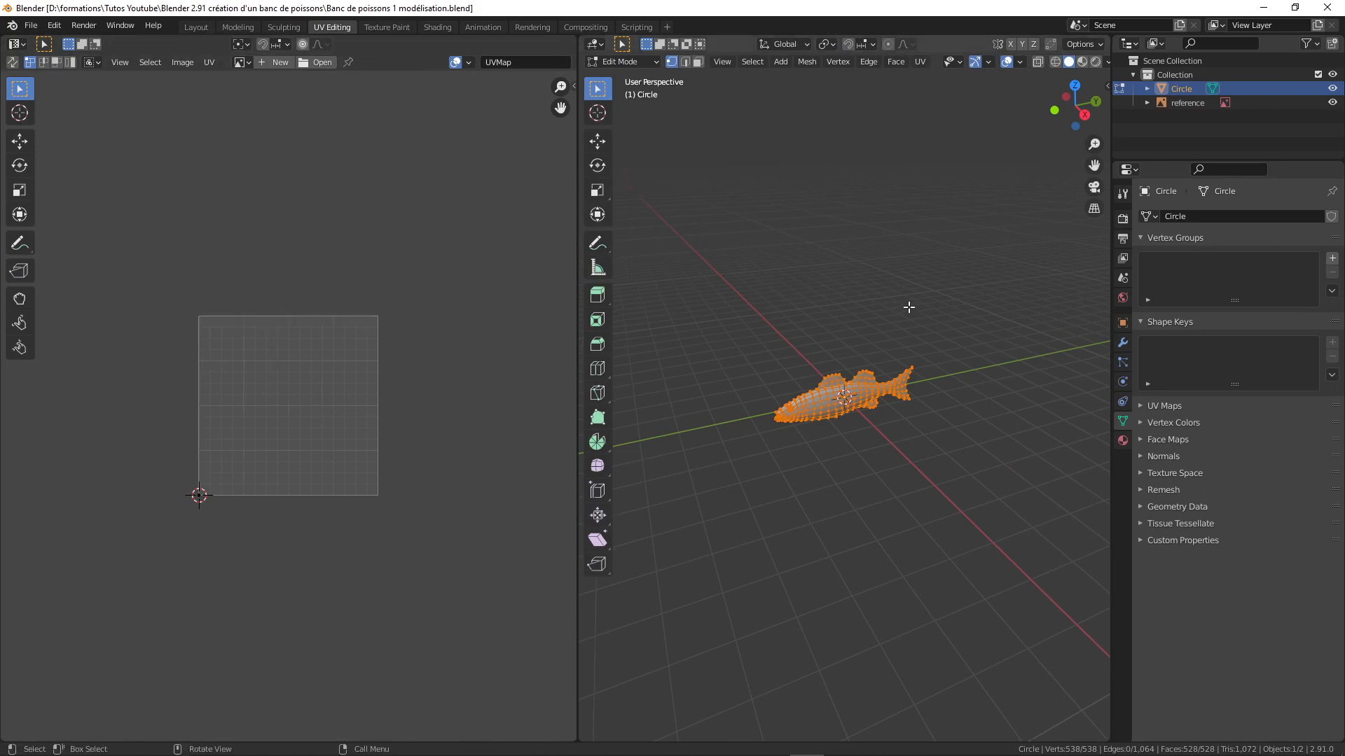
key(KP_3)
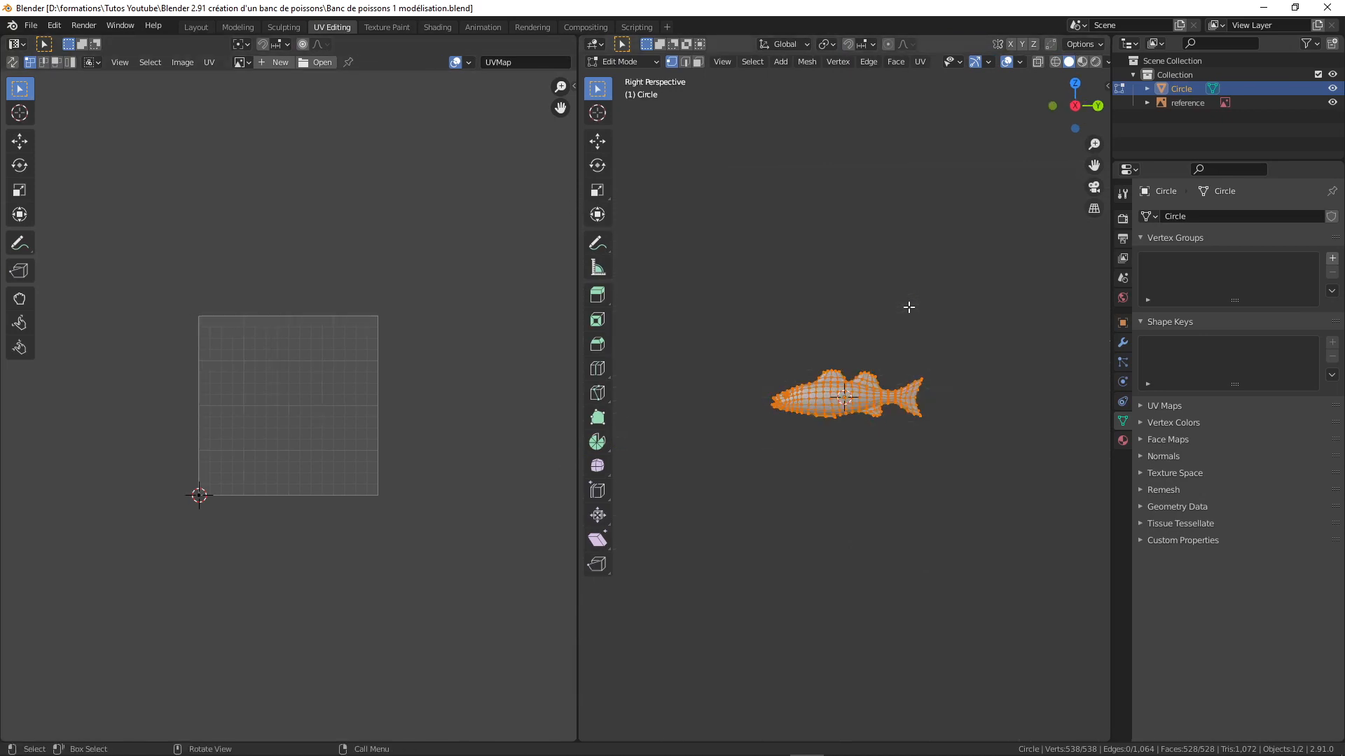
key(KP_5)
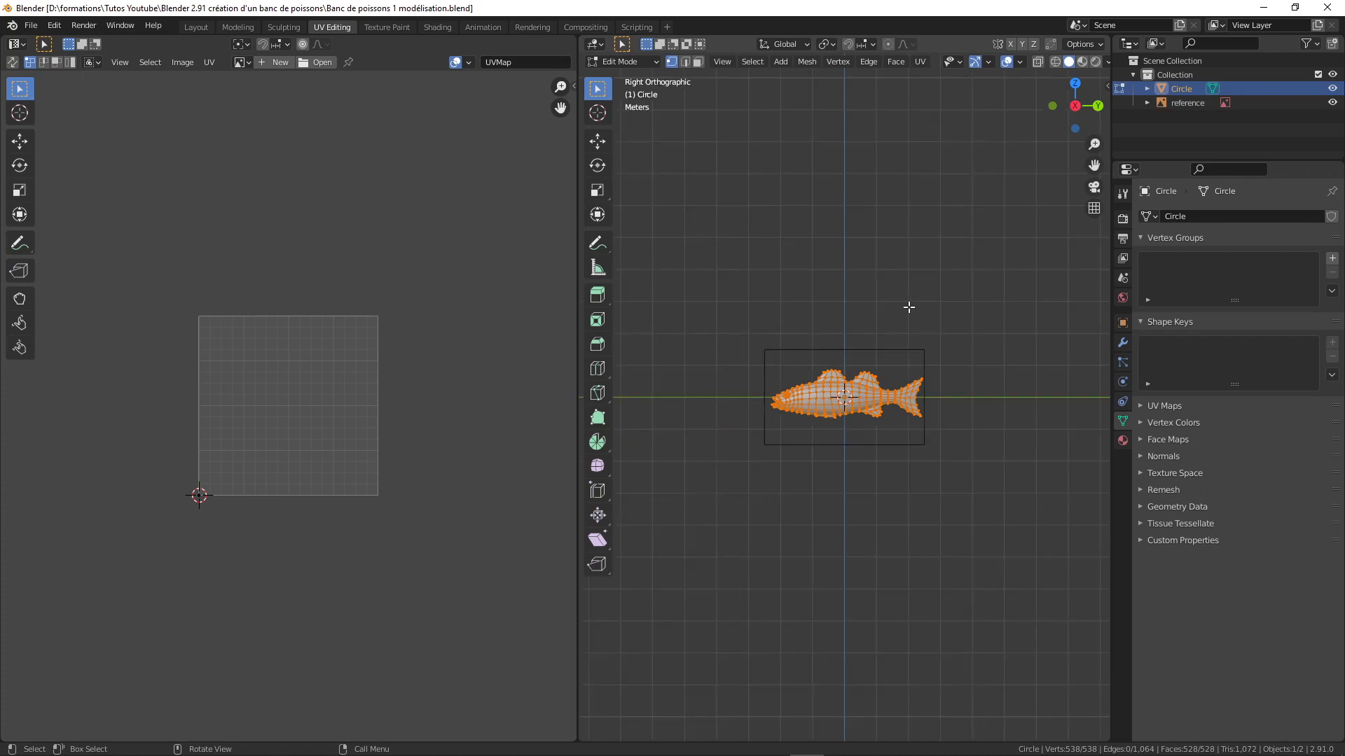
scroll(931, 426, up, 5)
scroll(944, 380, up, 1)
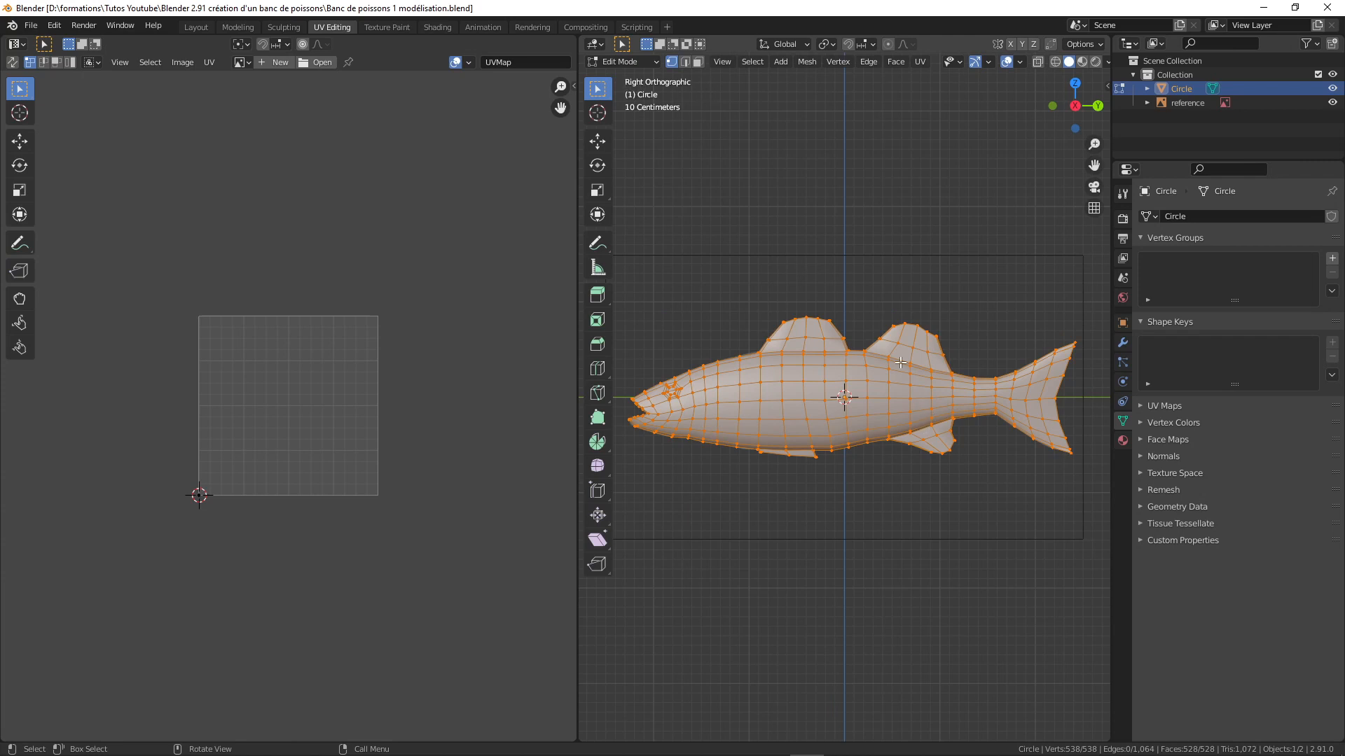
Select the entire fish mesh and display sea-bass.png, fitted to view, as the image in the UV editor
key(a)
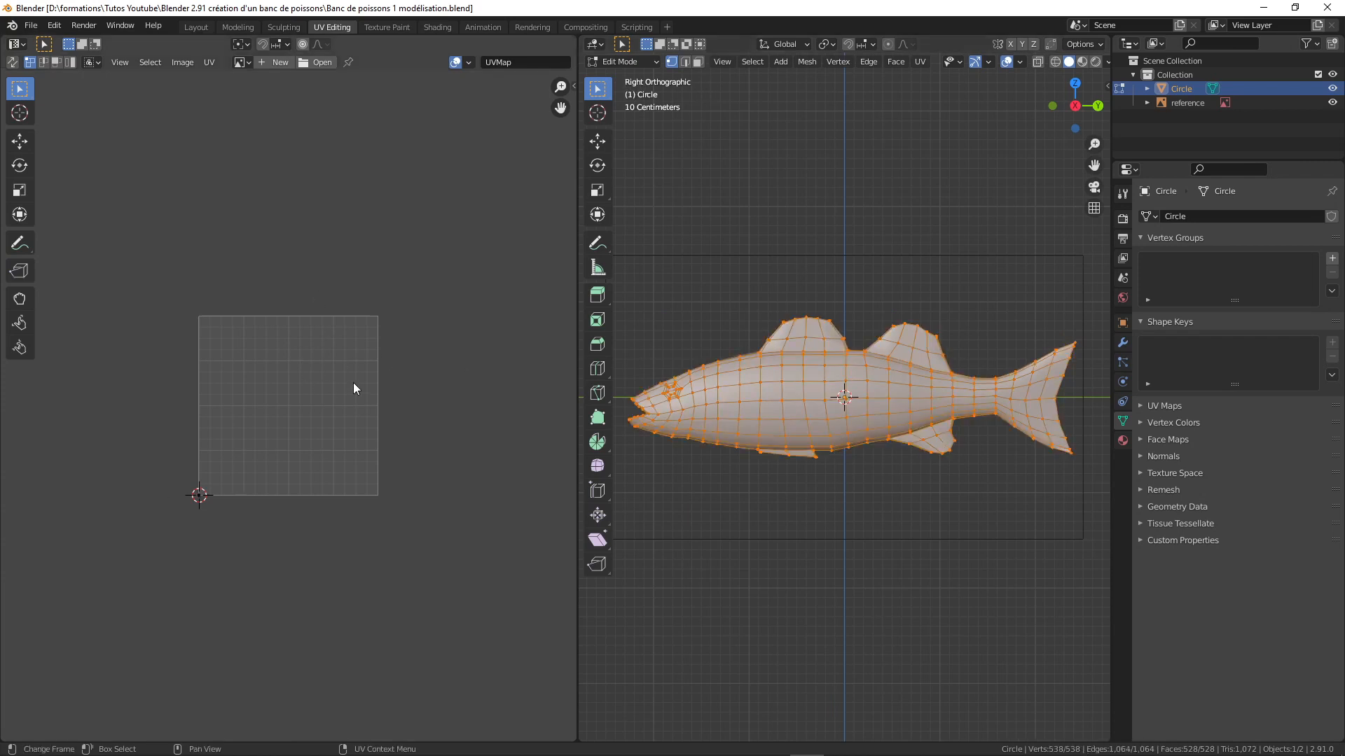
click(242, 62)
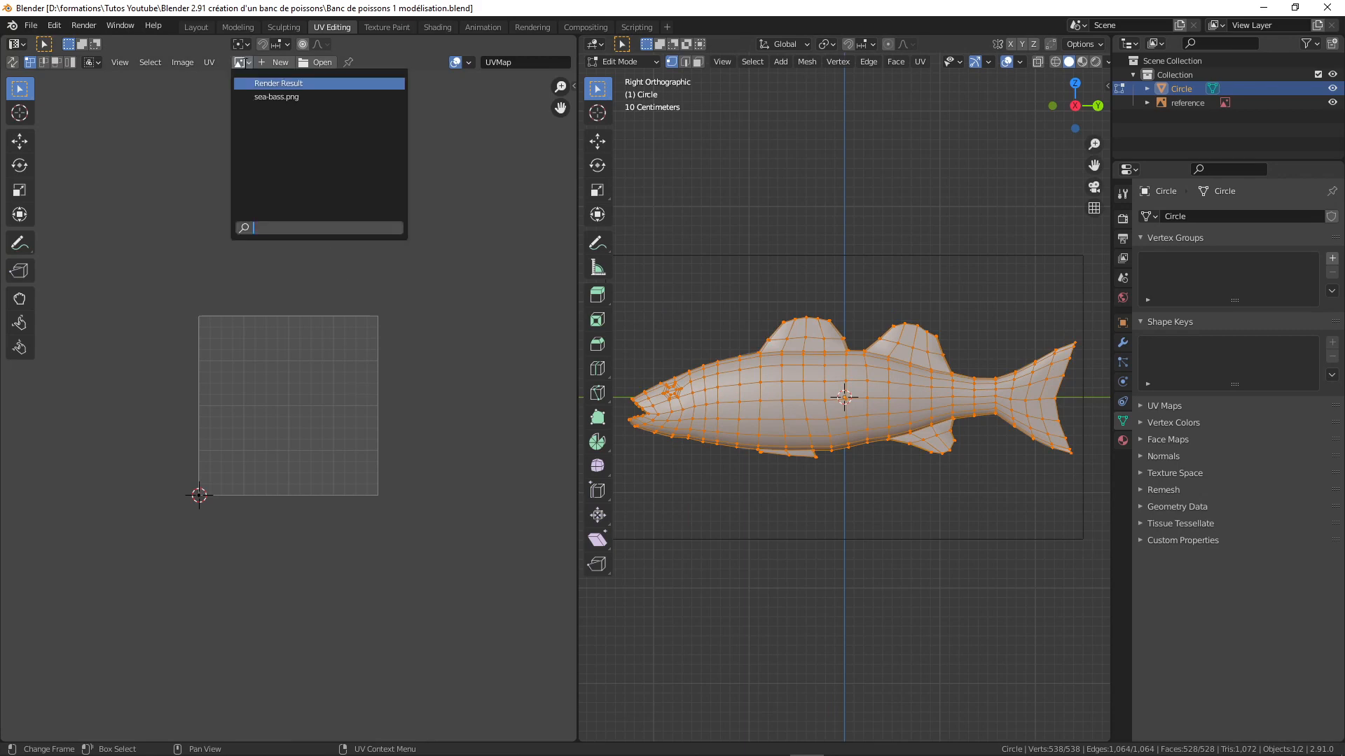
click(274, 96)
key(Home)
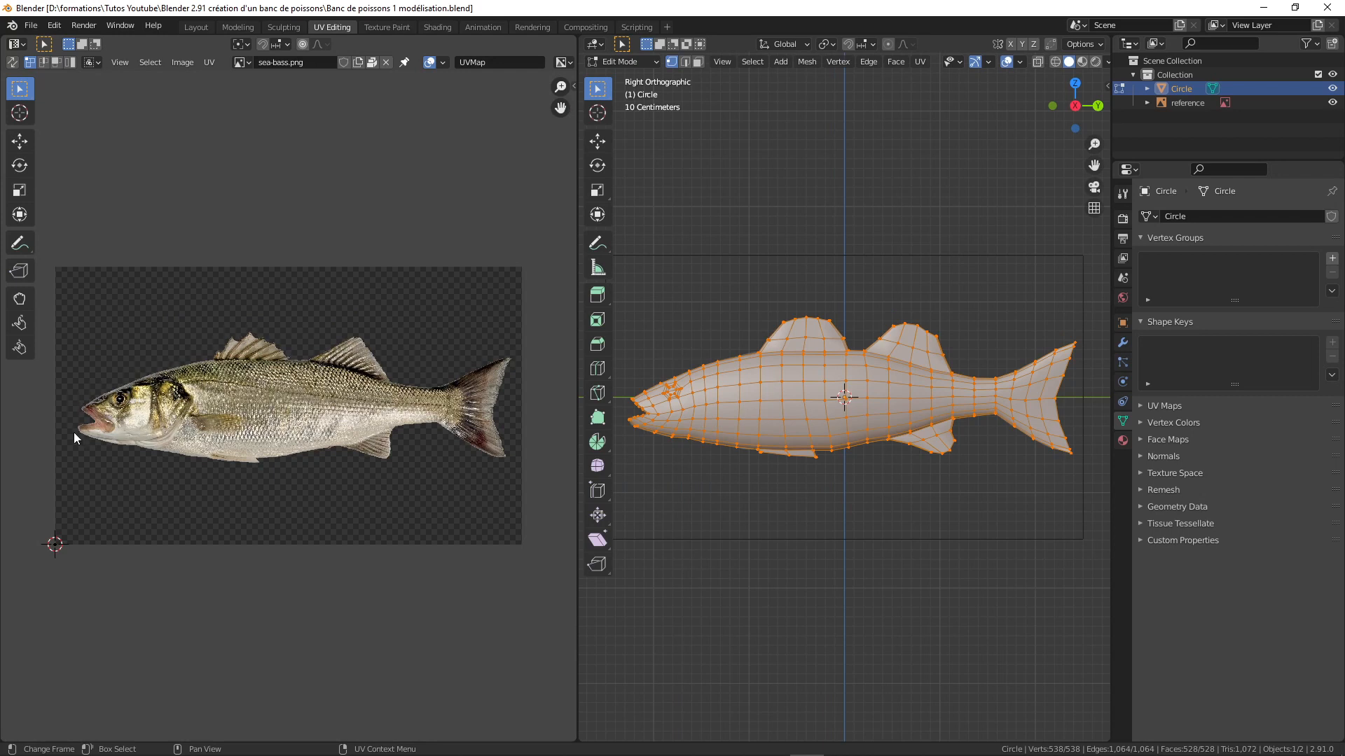
Unwrap the fish mesh with Project from View, using the right orthographic side view
scroll(890, 405, down, 2)
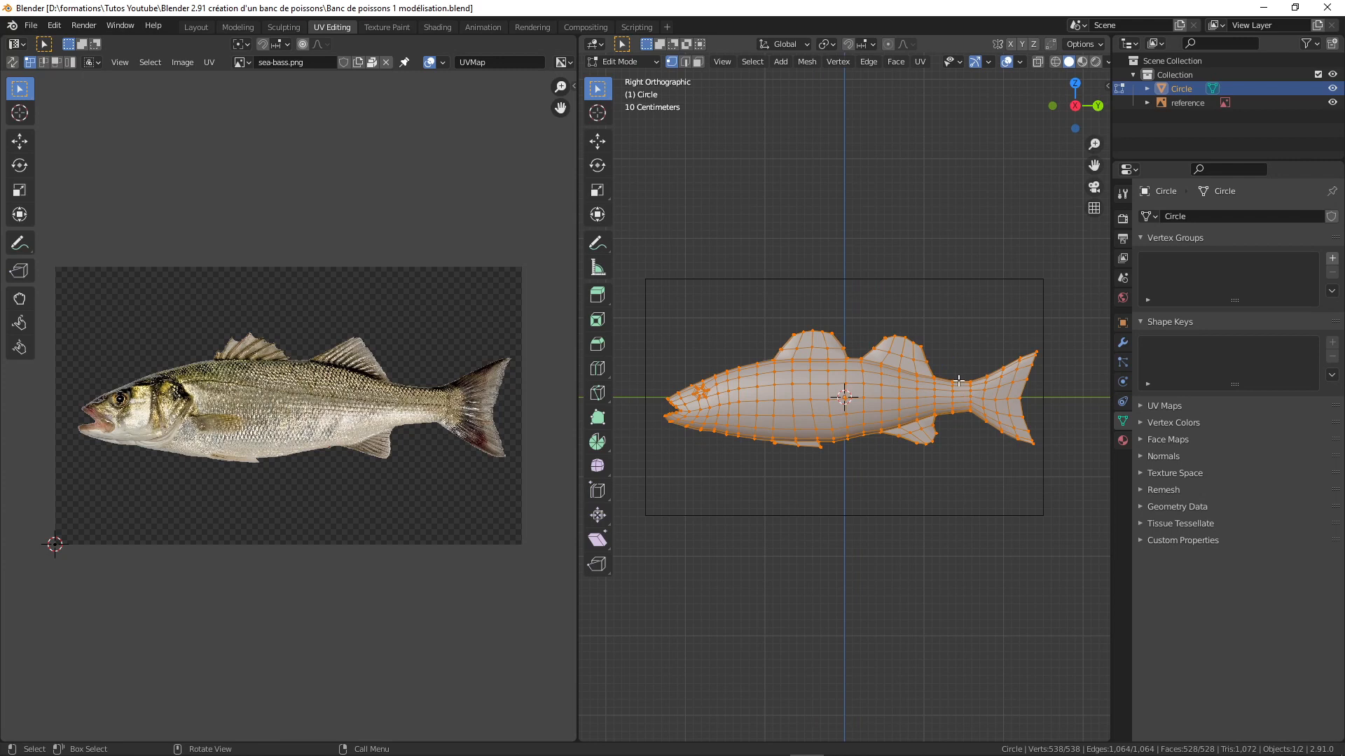
key(u)
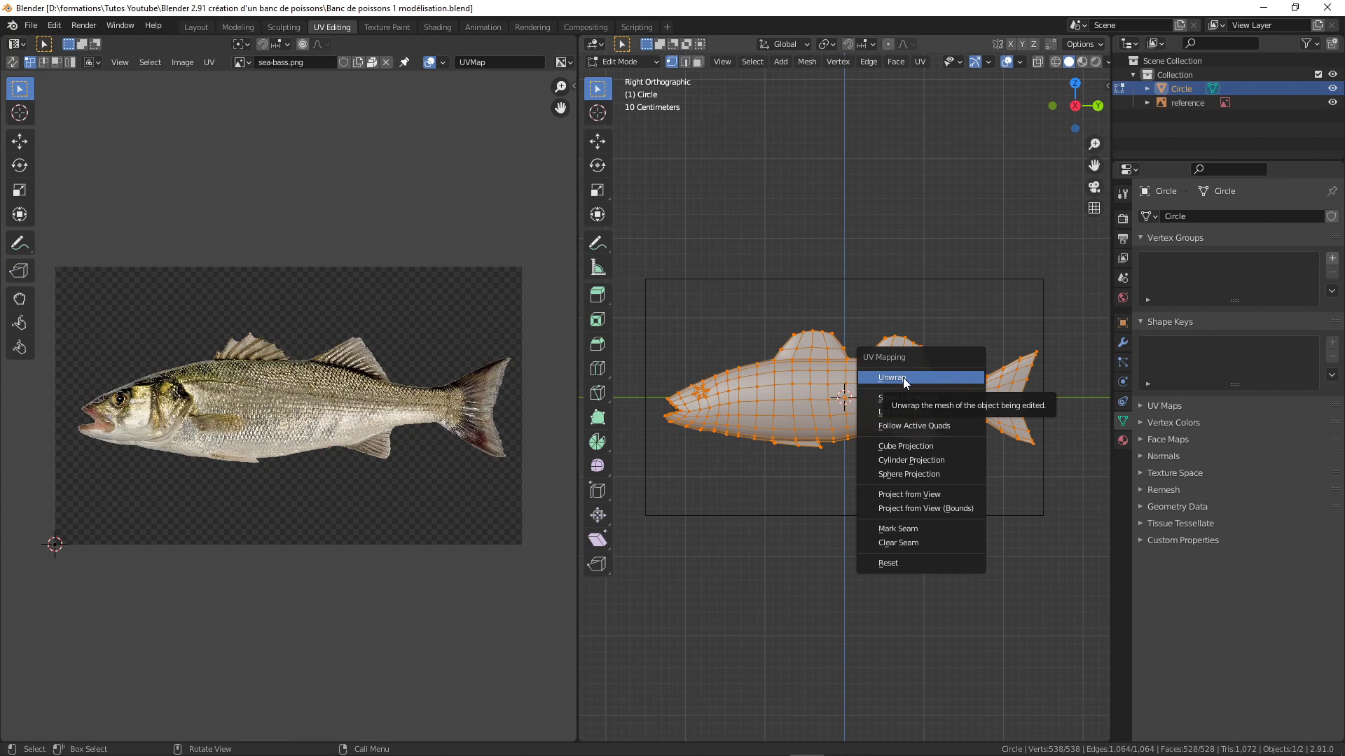
click(926, 495)
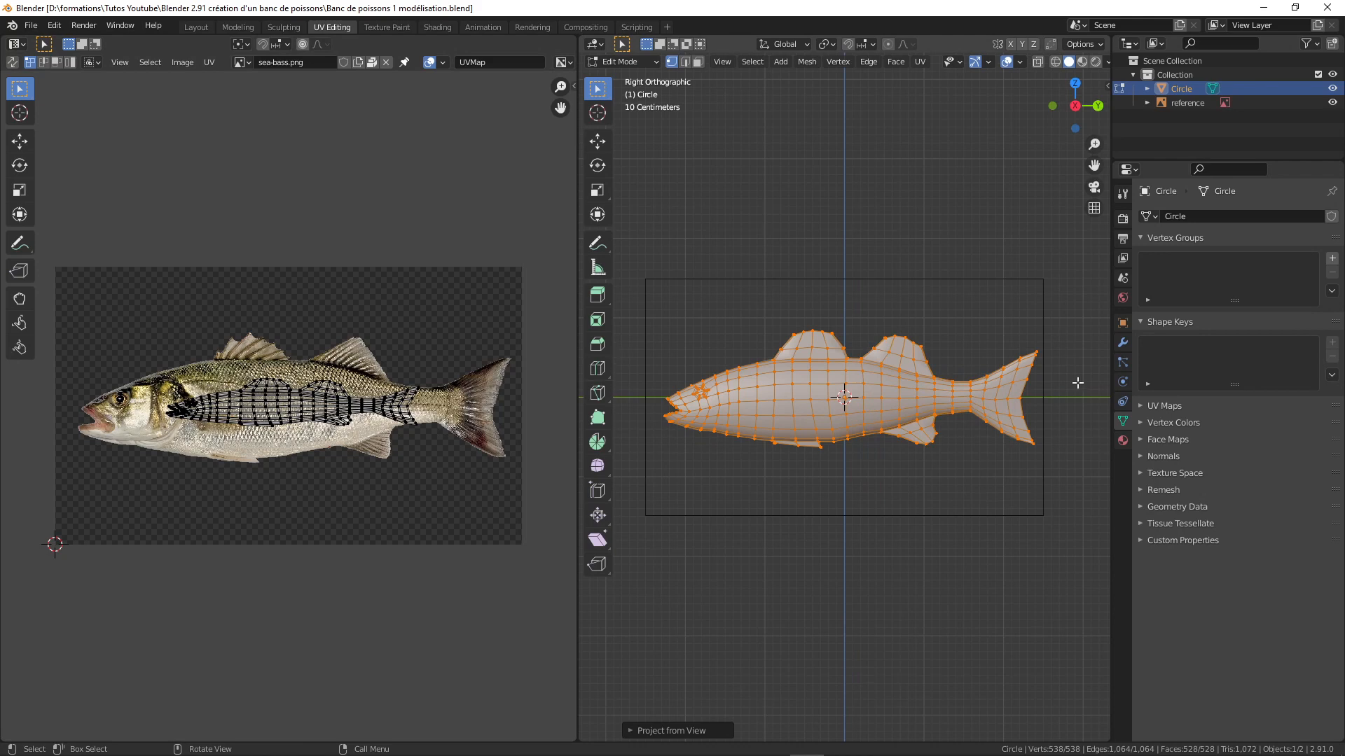
Try Project from View on the fish mesh from a viewpoint tilted above its side
middle_drag(834, 489, 834, 567)
key(u)
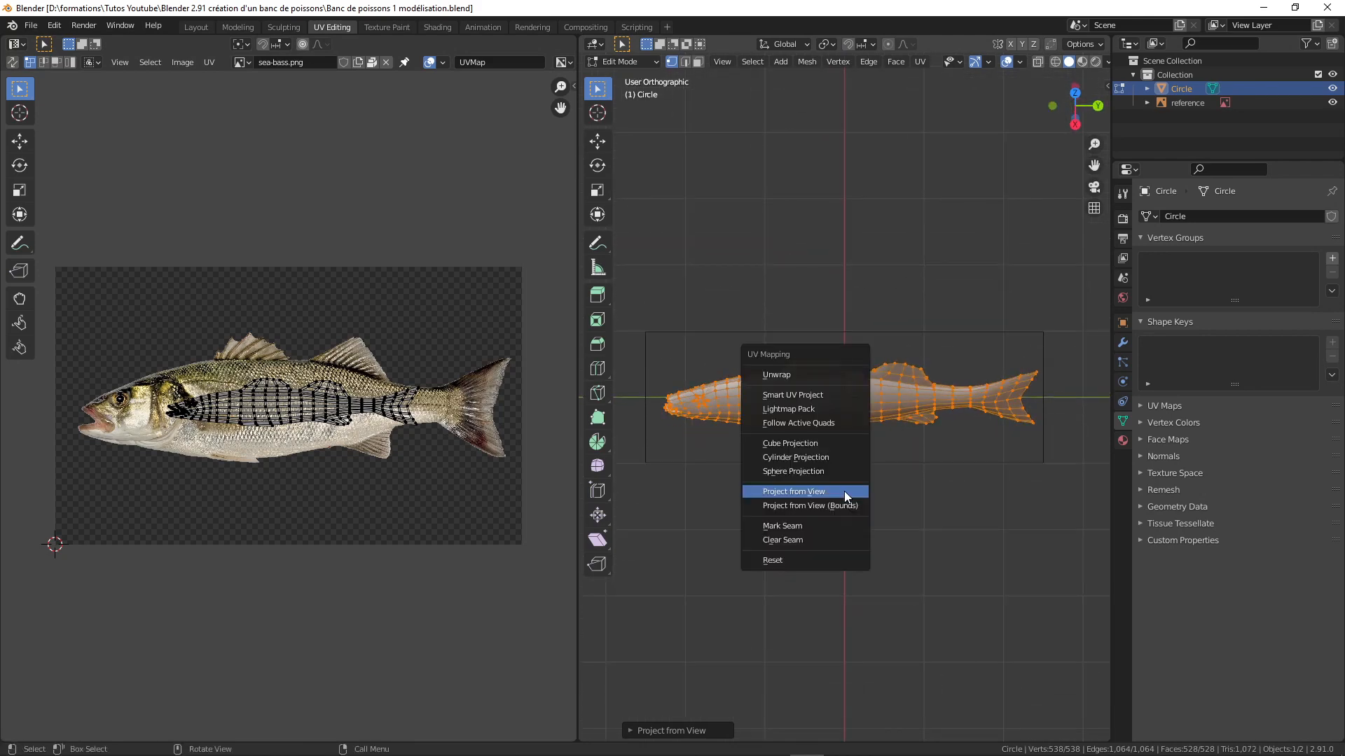
click(844, 496)
scroll(211, 396, up, 2)
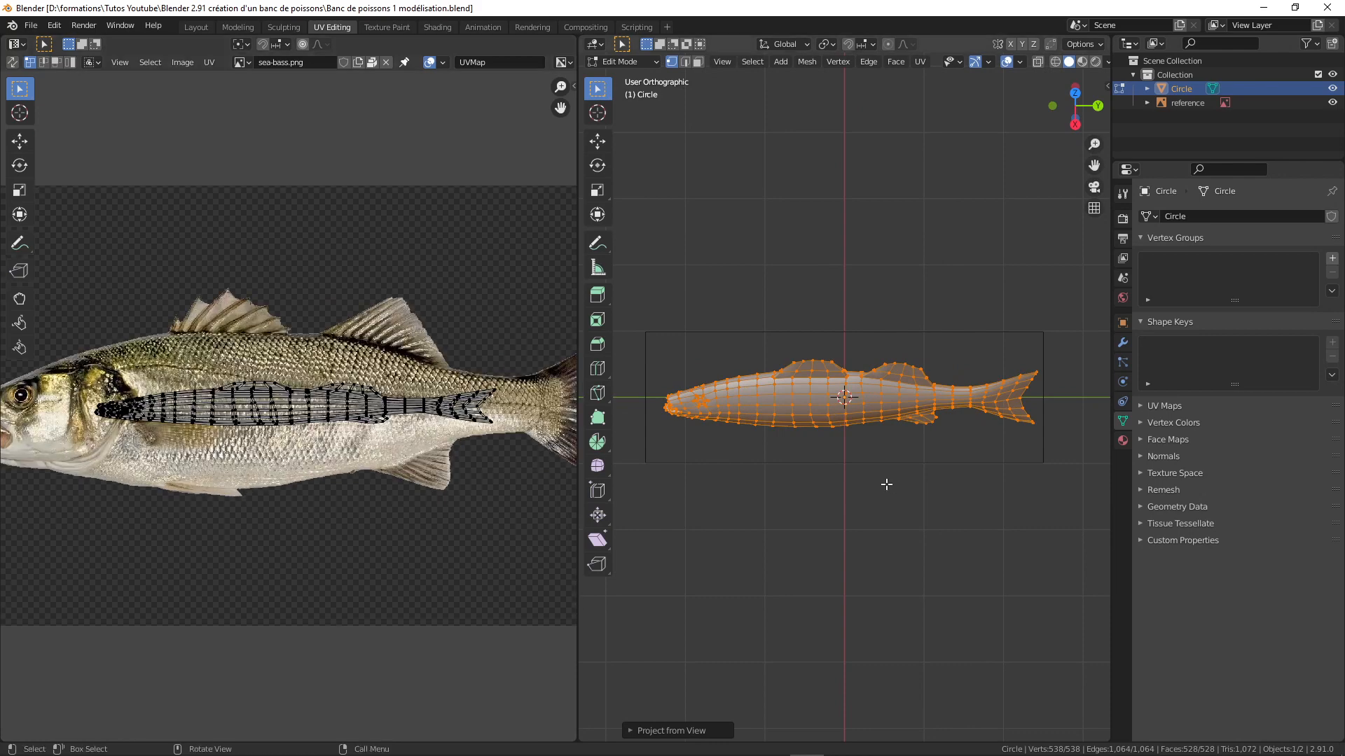
Return to the right orthographic view and project the fish's UVs from that view again
key(KP_3)
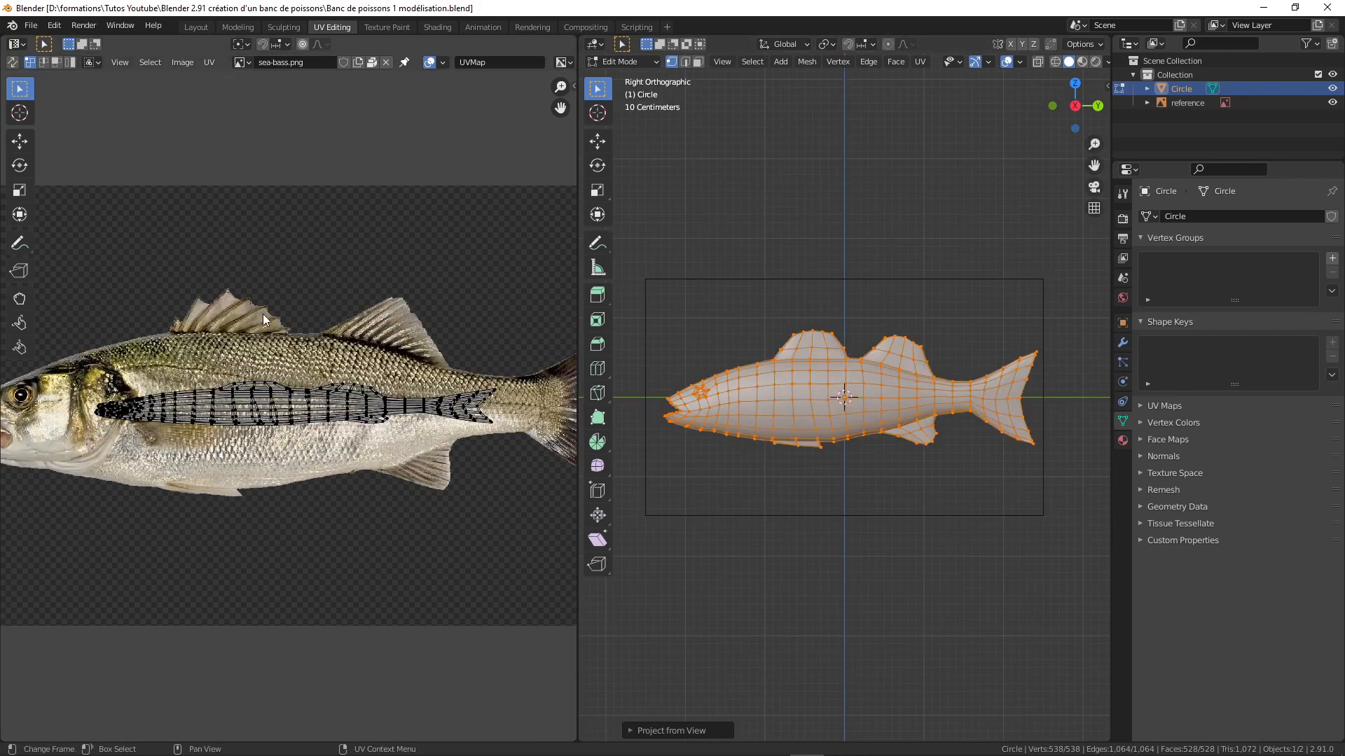
scroll(147, 372, down, 2)
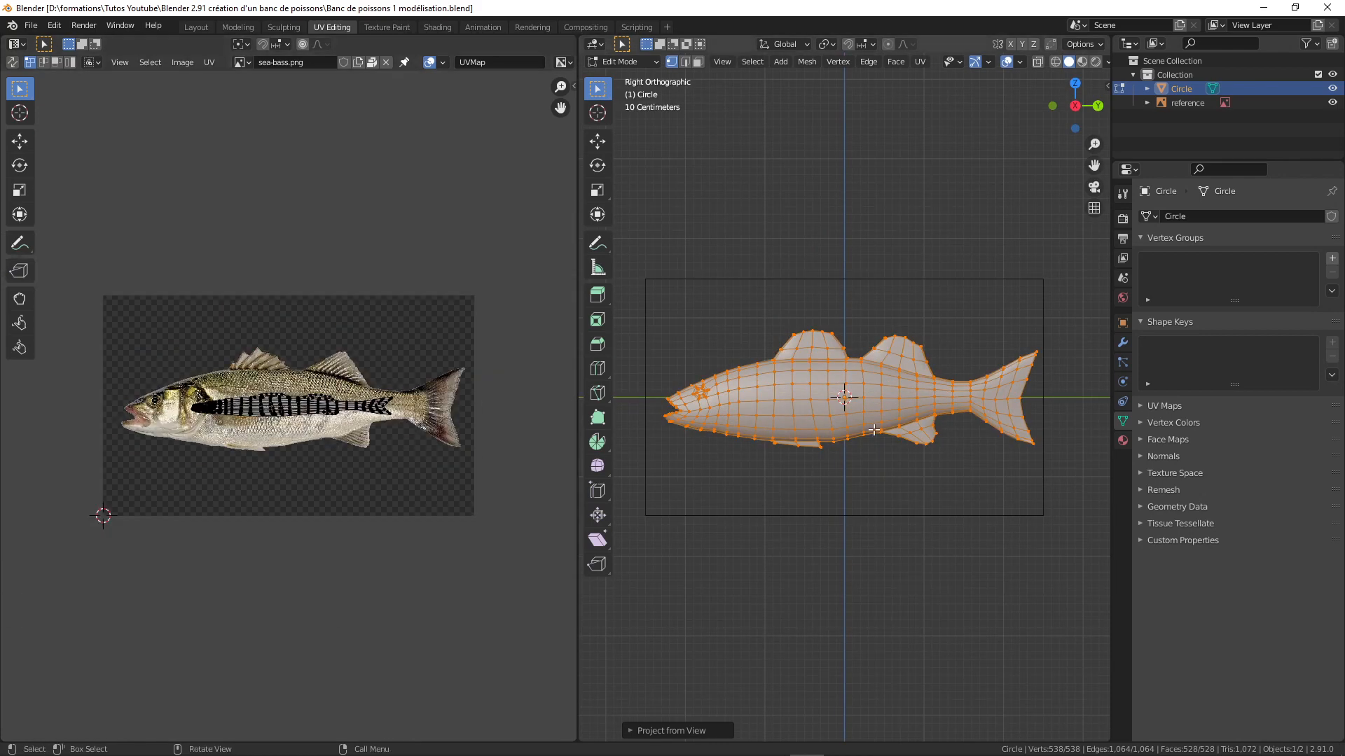
key(u)
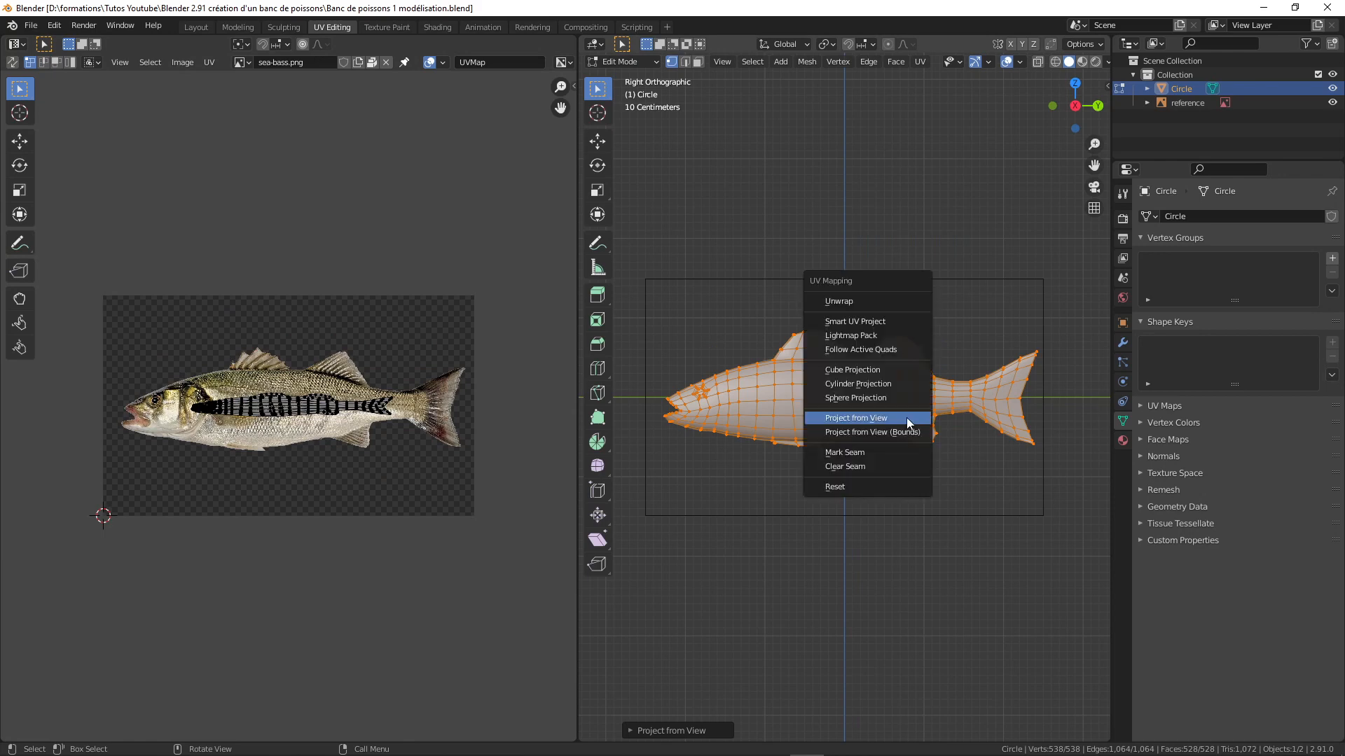
click(907, 417)
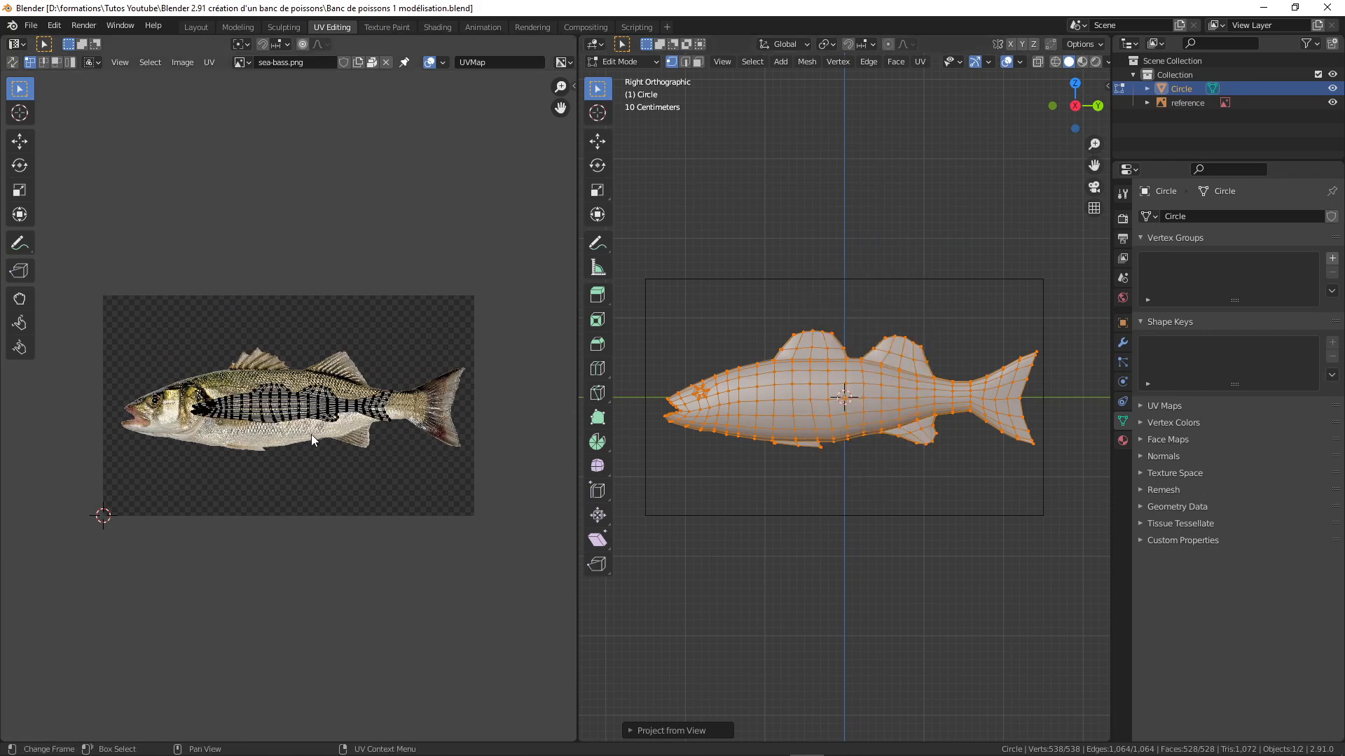
Compare the size and position of the projected UV layout with the sea bass photo
scroll(312, 435, up, 2)
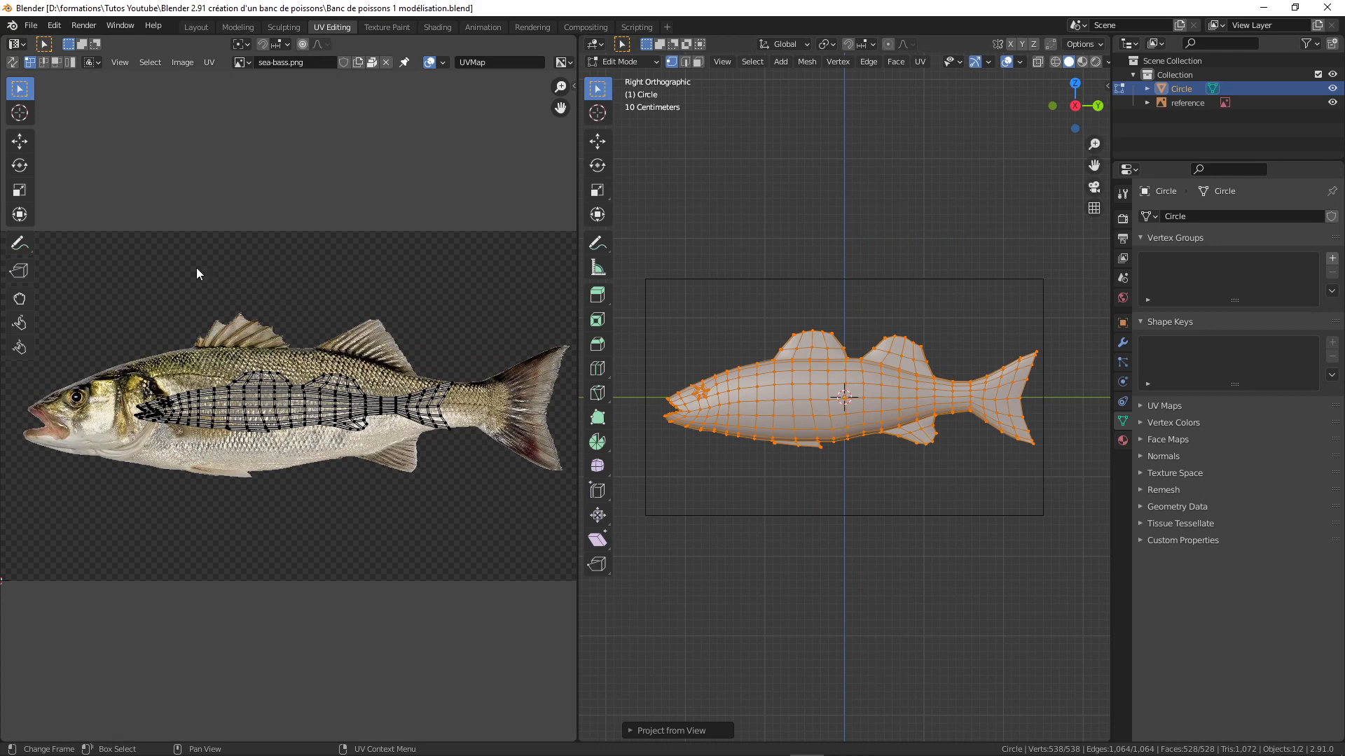
scroll(279, 336, down, 1)
scroll(280, 336, up, 2)
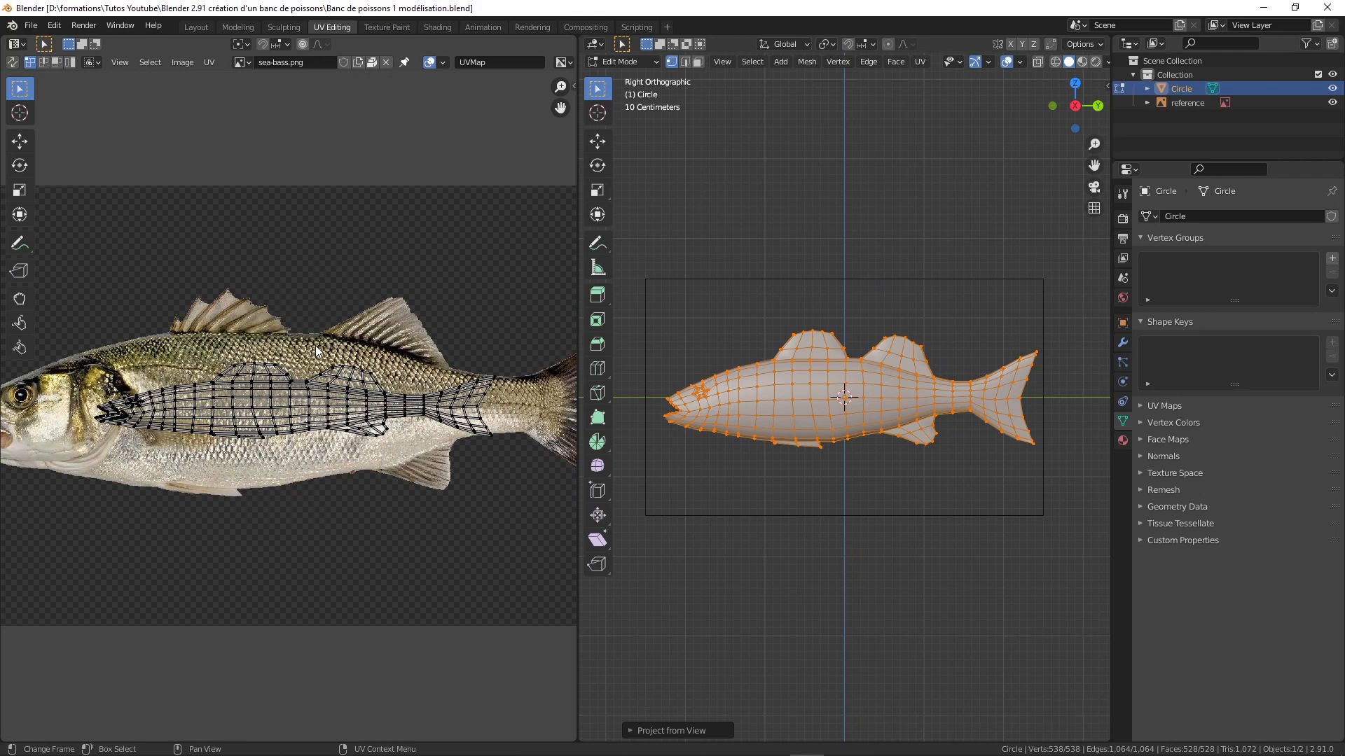
scroll(313, 361, down, 1)
scroll(311, 366, down, 1)
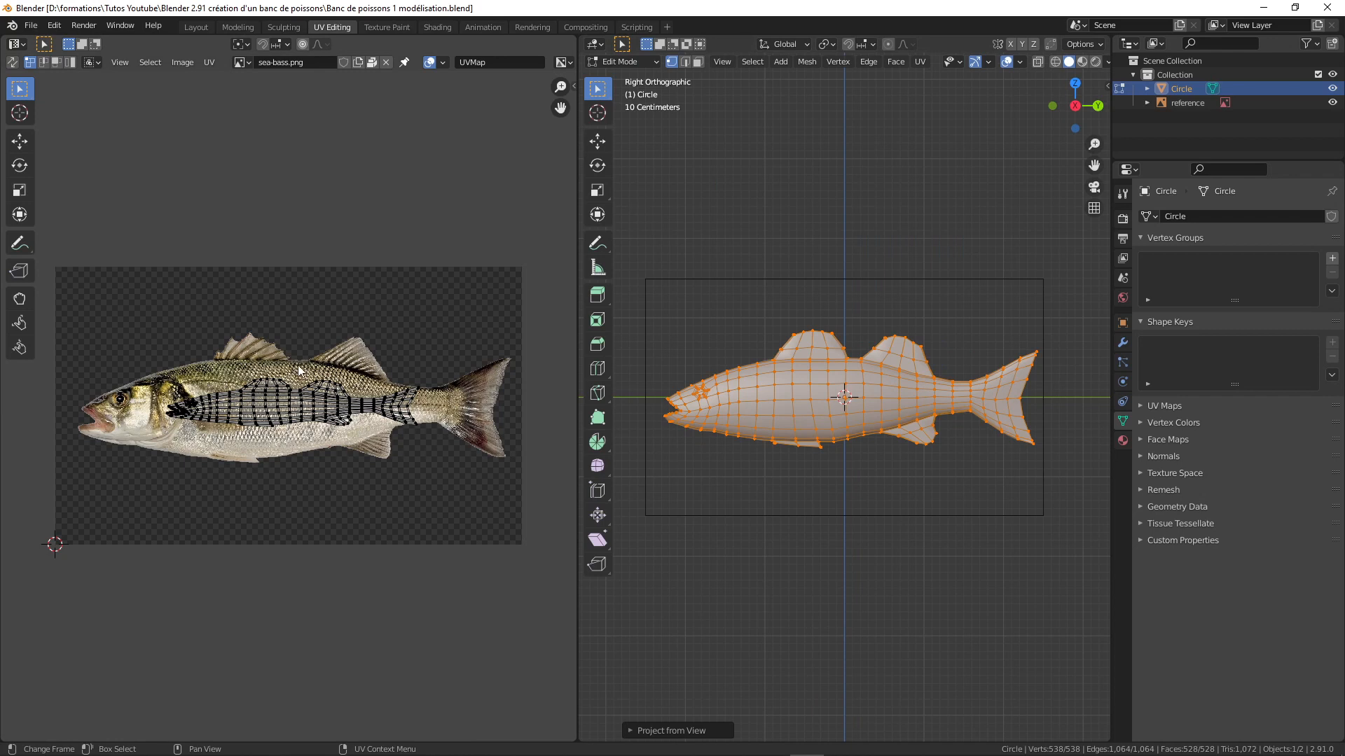
key(a)
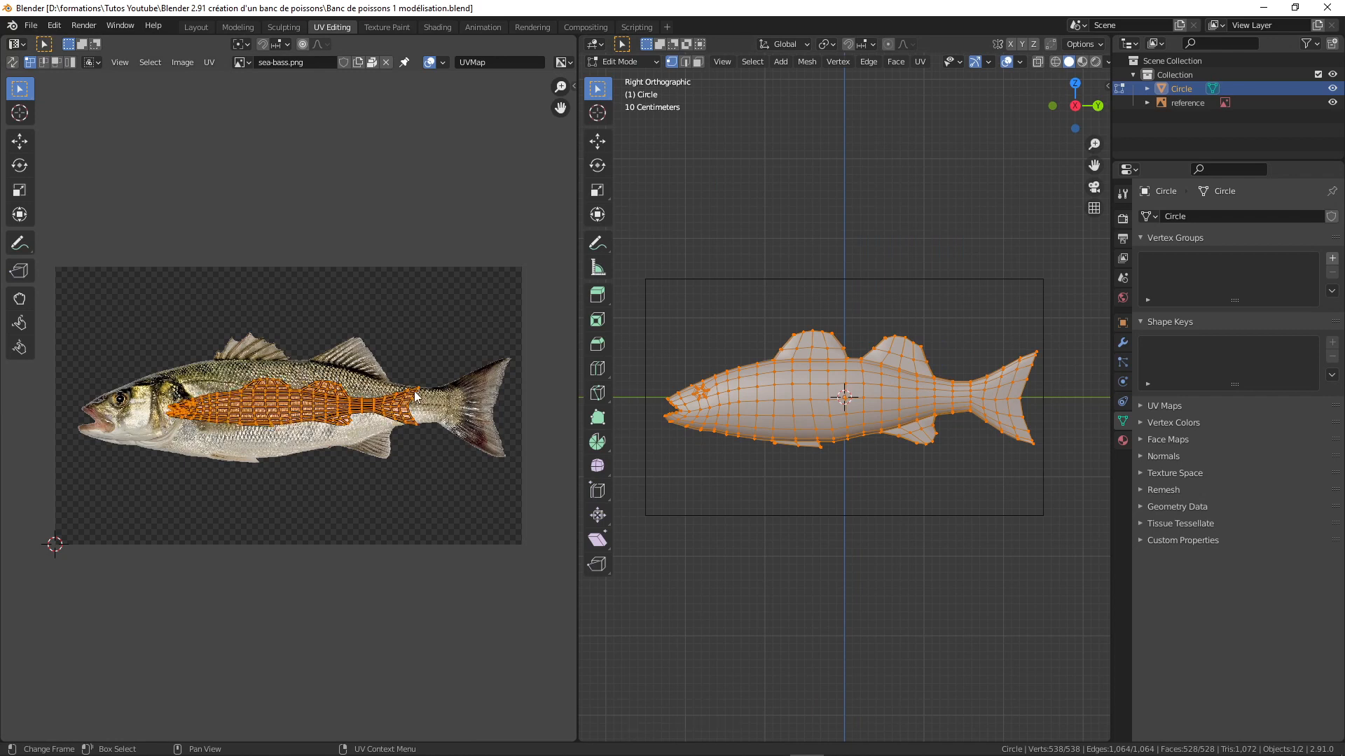
click(424, 387)
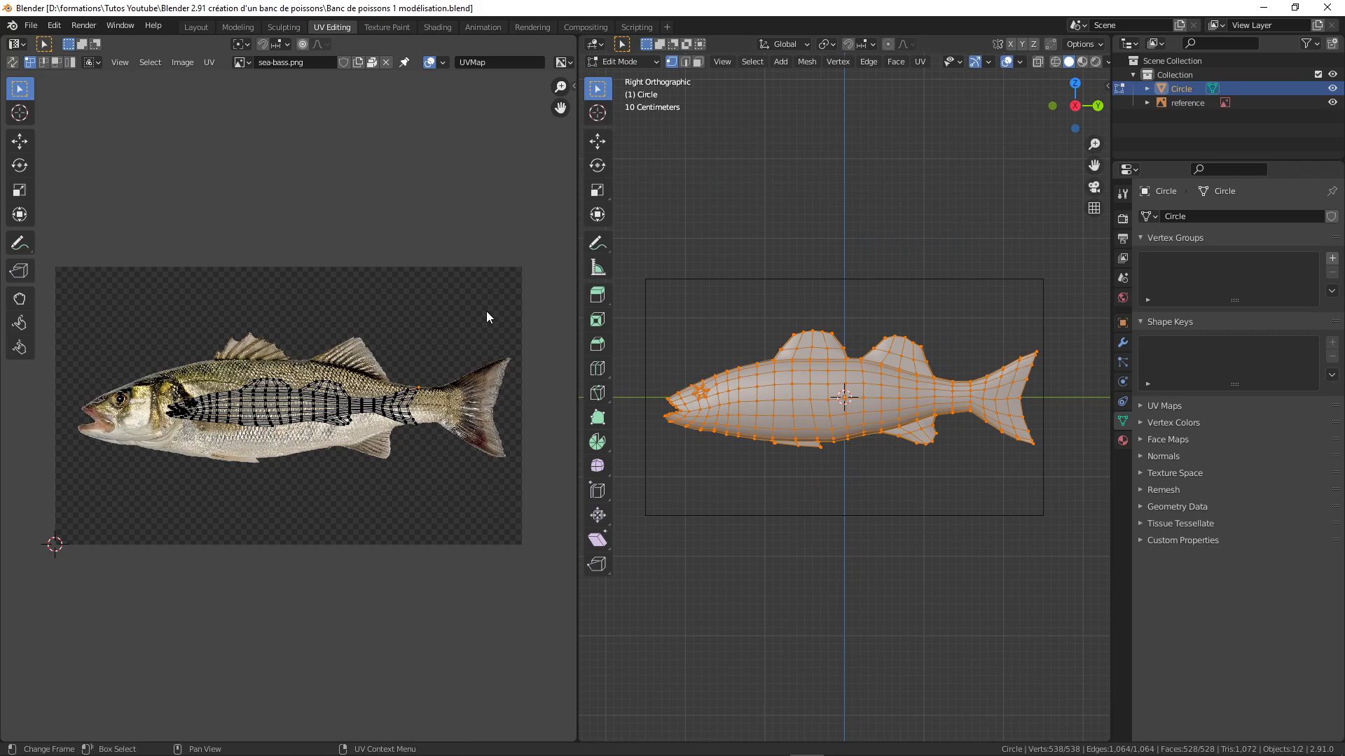
scroll(392, 420, up, 3)
scroll(390, 422, down, 1)
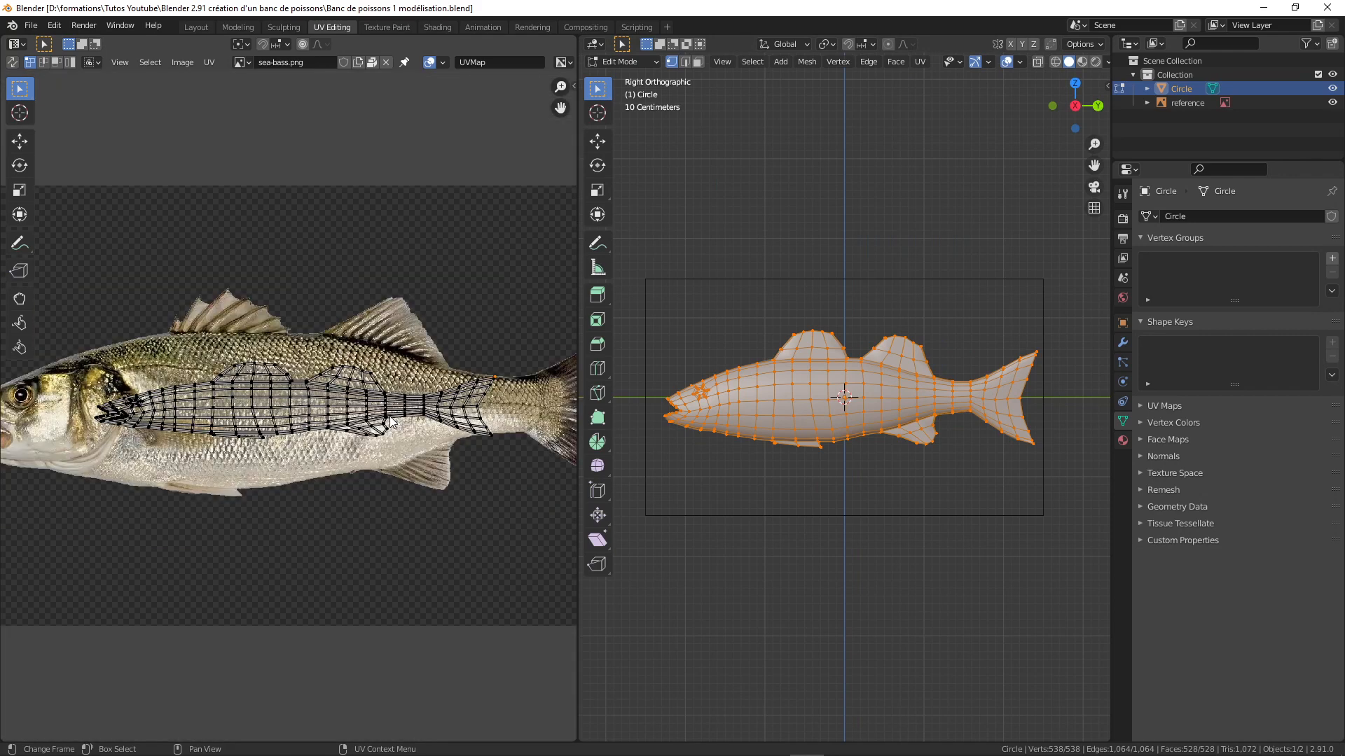
scroll(392, 421, down, 2)
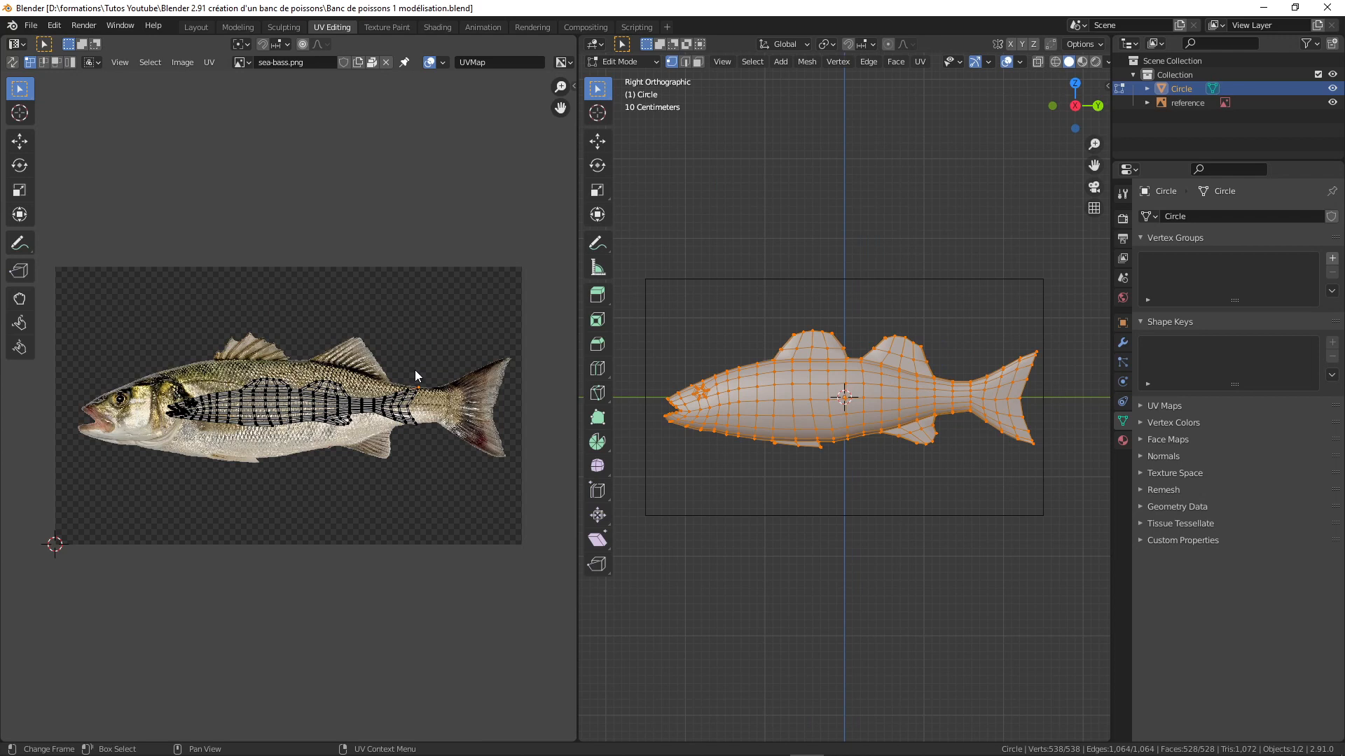
Select the fish's UV island, stretch it about 1.49 times along Y, and enlarge it uniformly by about 1.73
key(l)
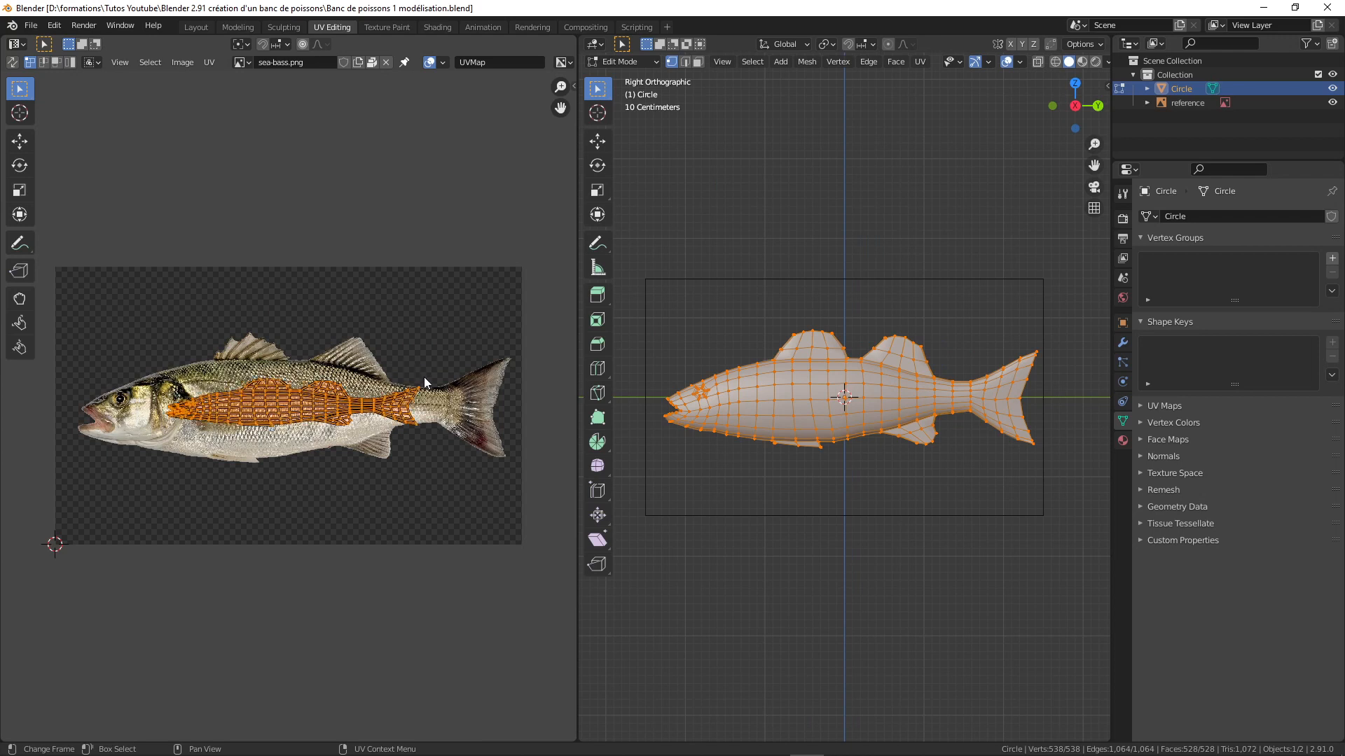
key(s)
key(y)
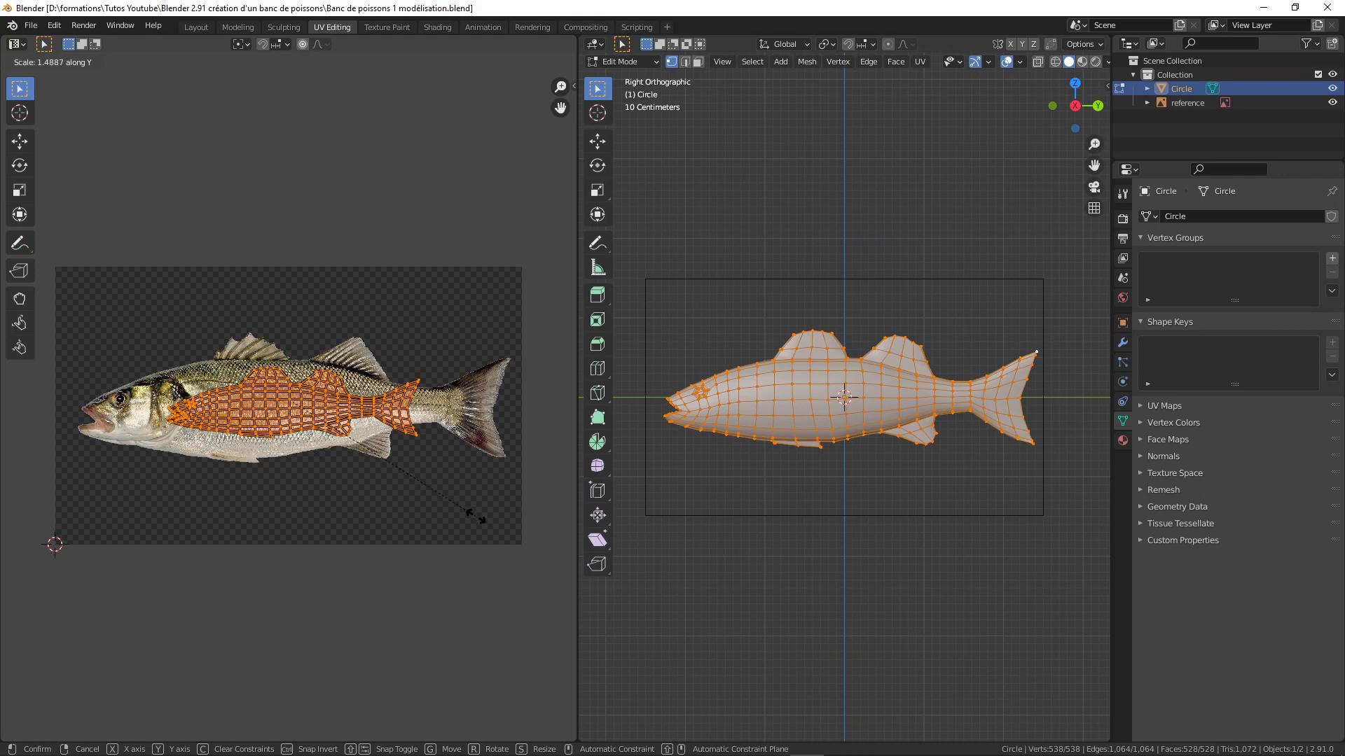
click(473, 515)
key(s)
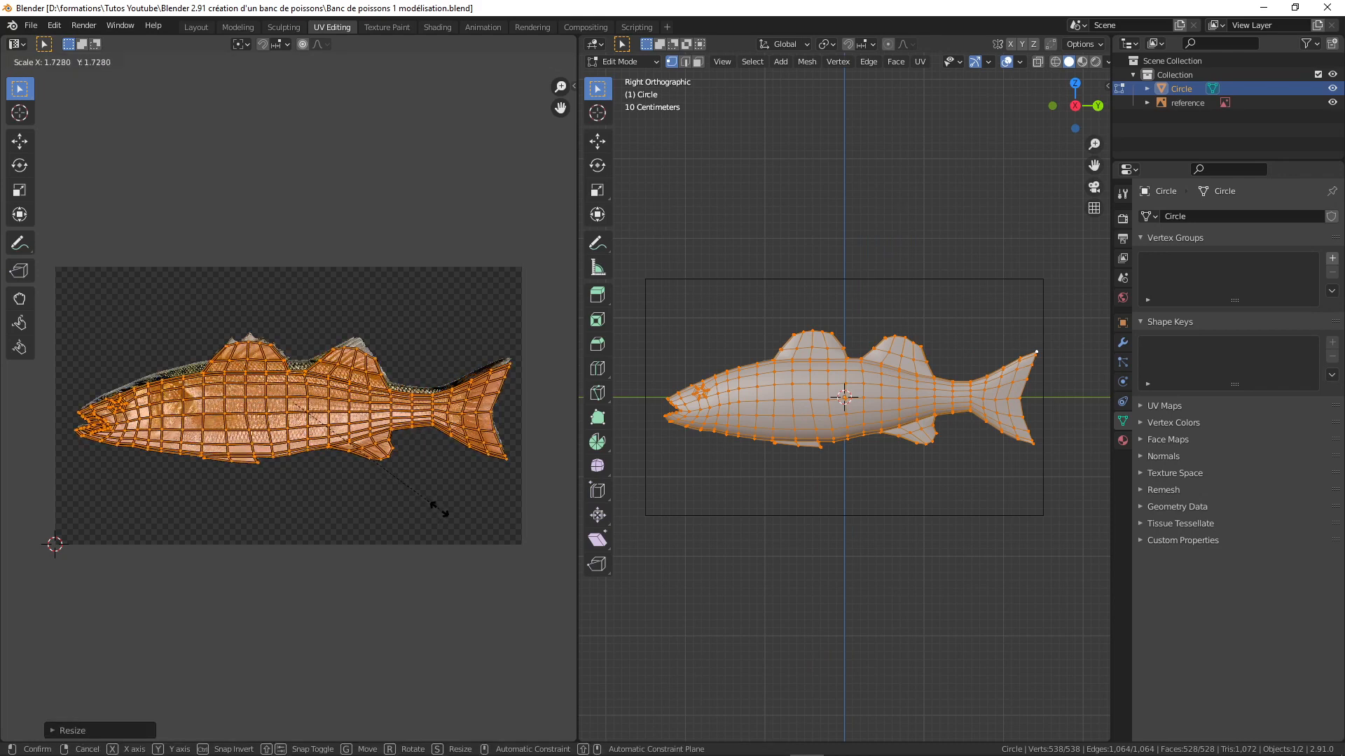
click(440, 511)
Move the UV island slightly up, stretch it about 1.13 times along Y, and realign it over the photographed fish
scroll(413, 512, up, 1)
key(g)
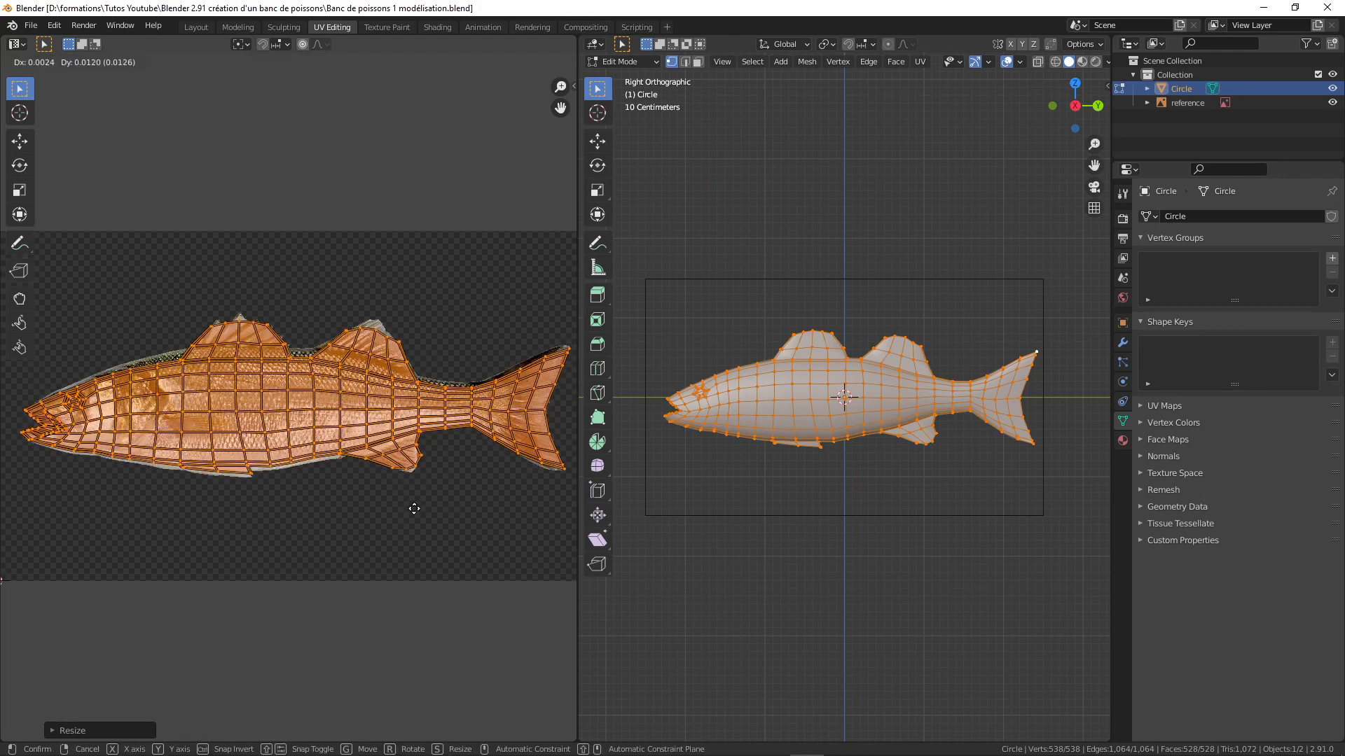
click(414, 509)
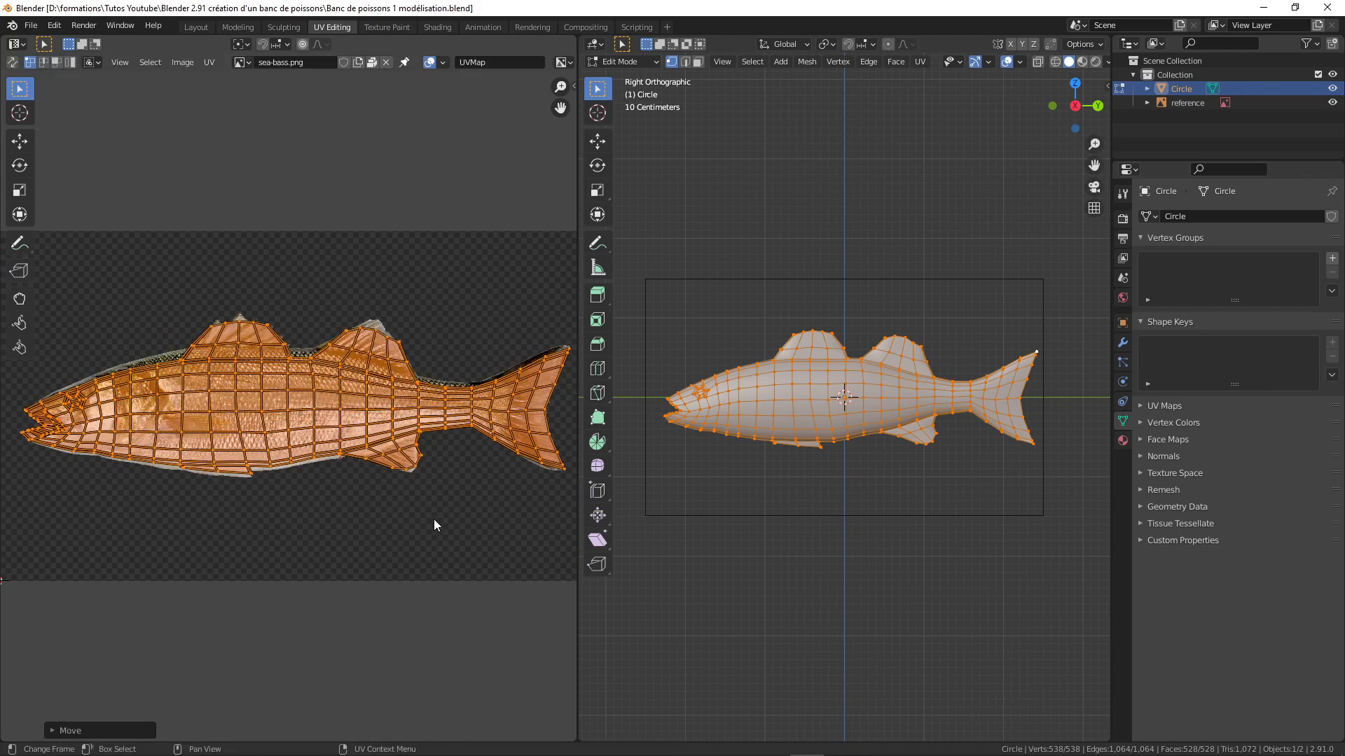
key(s)
key(y)
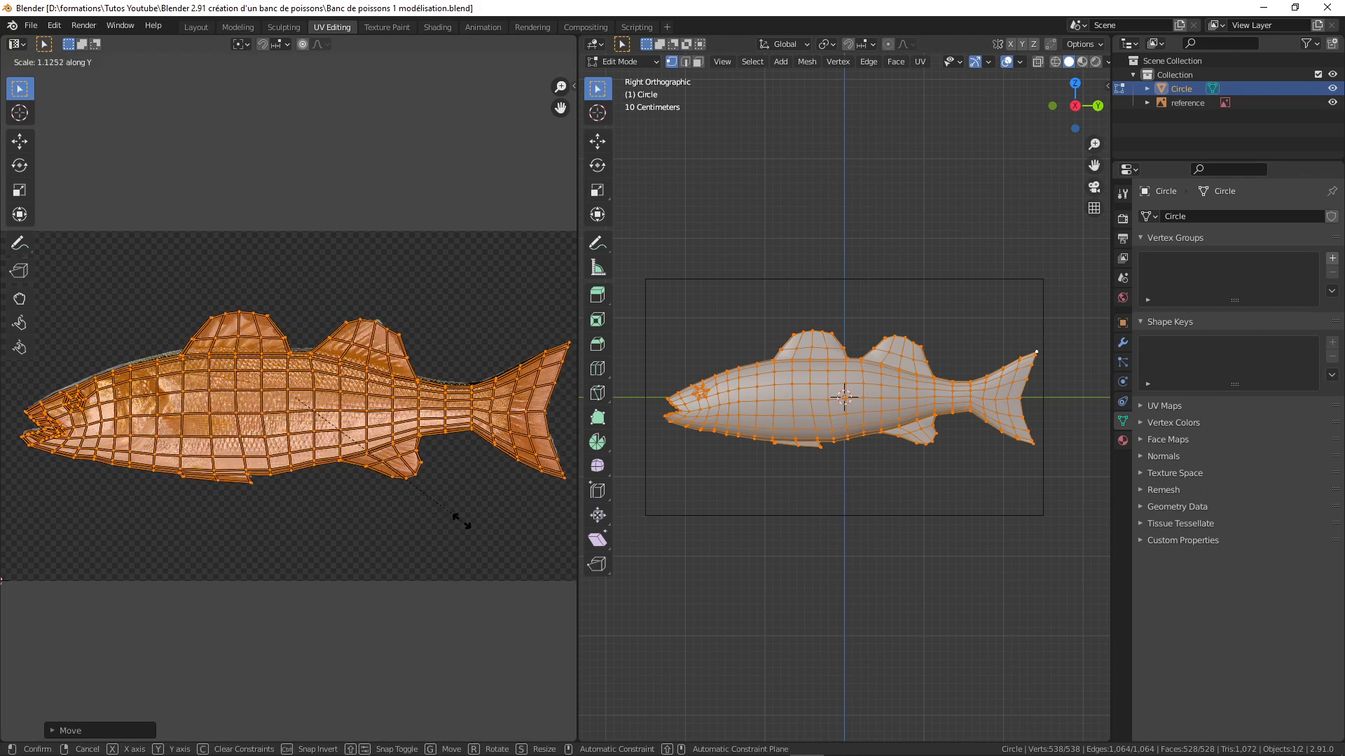
click(465, 521)
key(g)
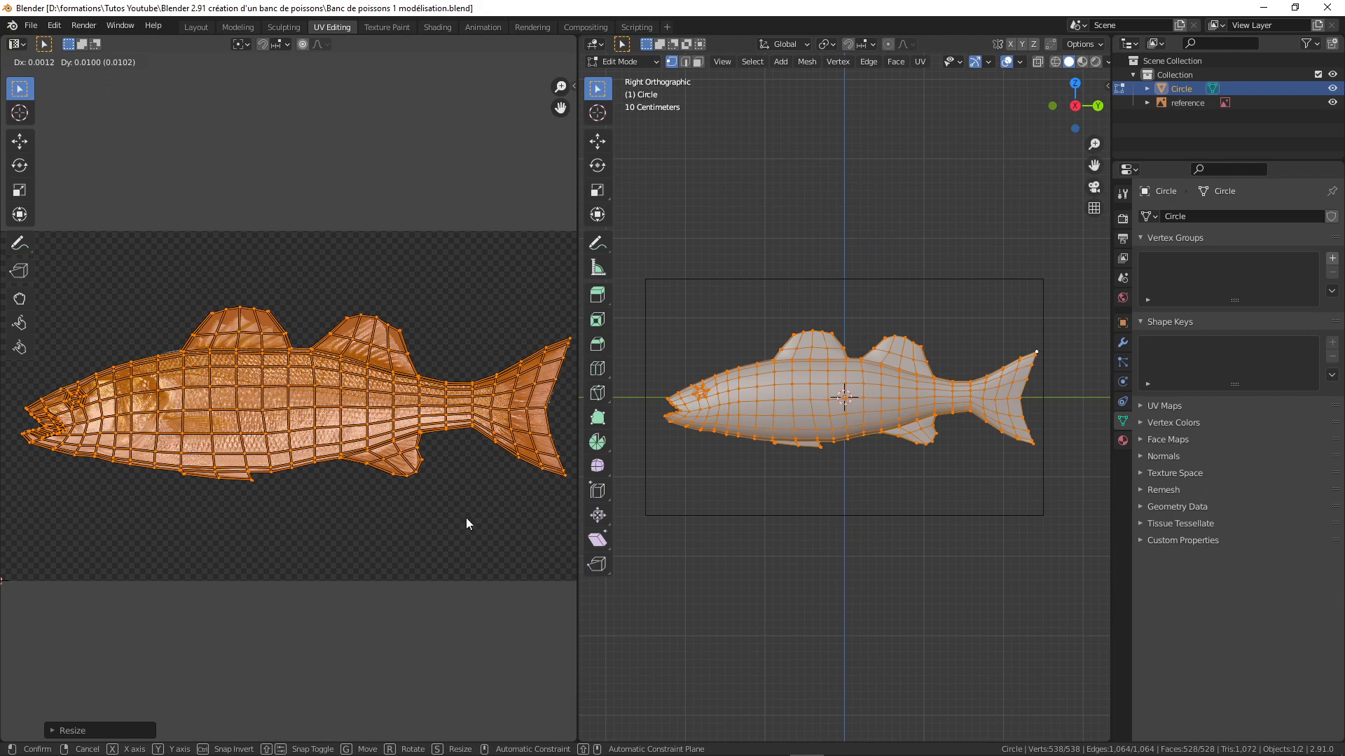
click(466, 518)
Examine how closely the UV outline follows the photo around the fish's head and tail
scroll(144, 492, up, 3)
middle_drag(144, 491, 7, 470)
scroll(310, 477, up, 3)
scroll(316, 476, down, 3)
scroll(554, 448, down, 3)
middle_drag(553, 448, 368, 423)
scroll(368, 423, up, 1)
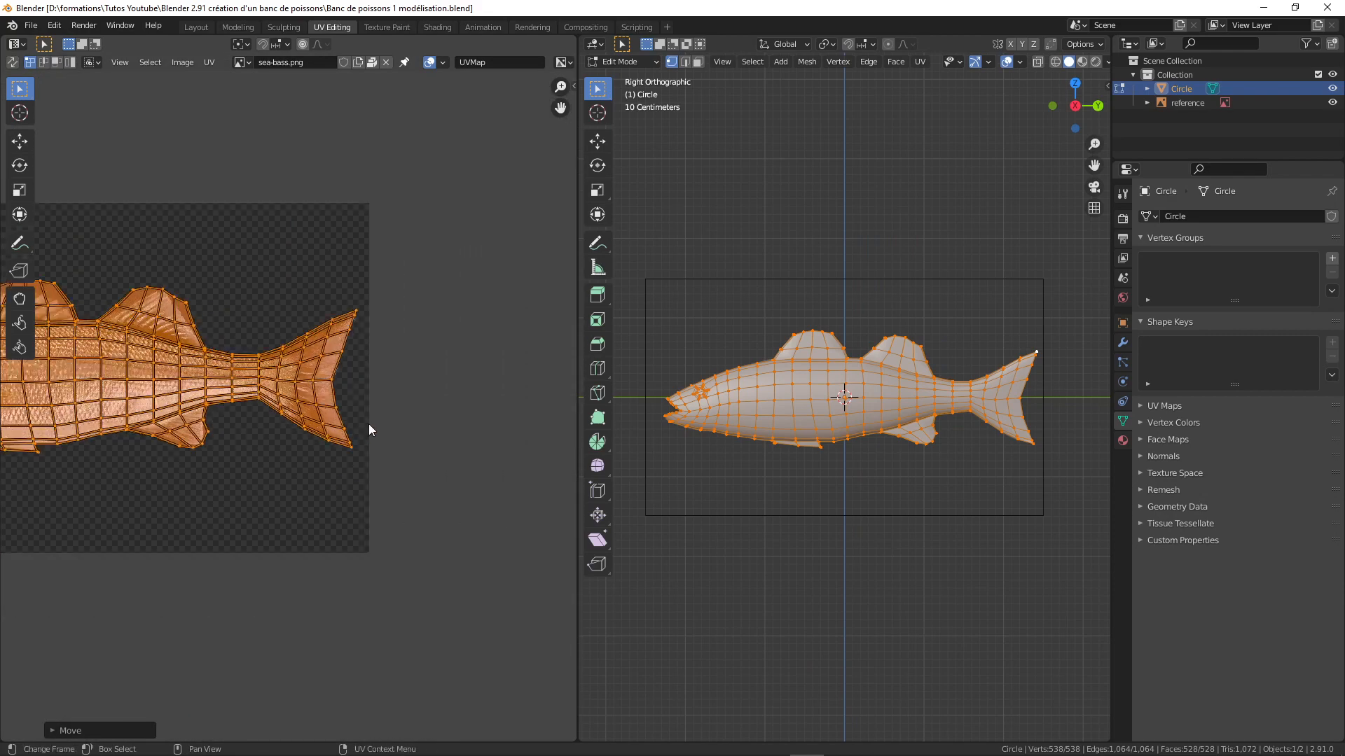
scroll(368, 423, up, 6)
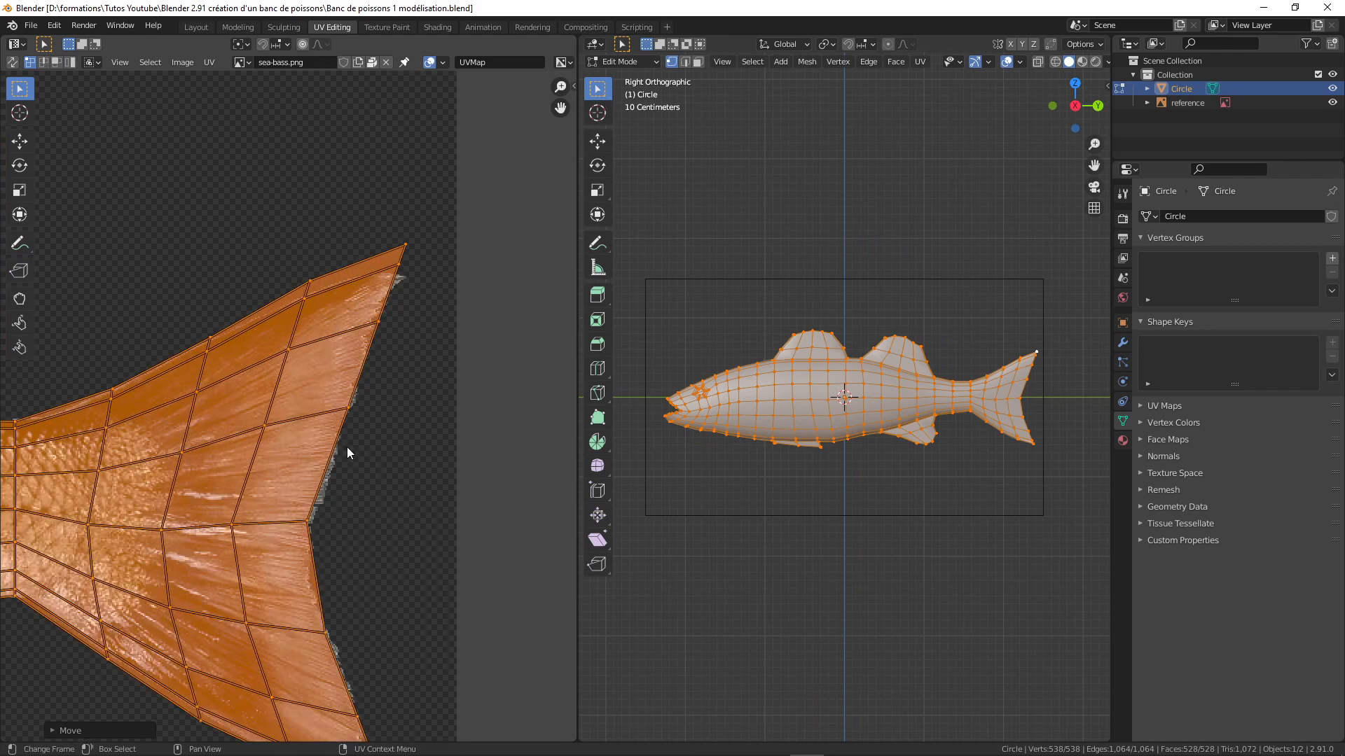
Stretch the fish's UV island about 1.008 times along X so it covers the end of the photographed tail
scroll(347, 447, down, 1)
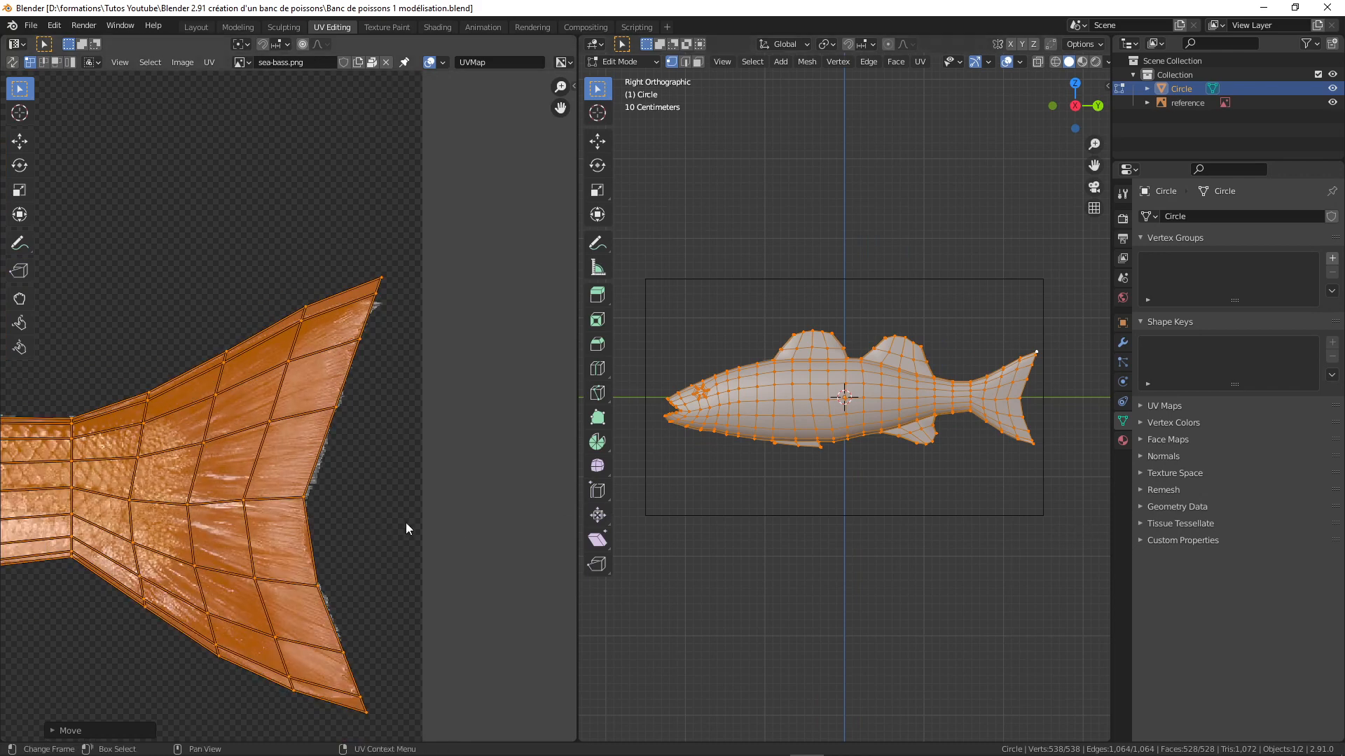
key(s)
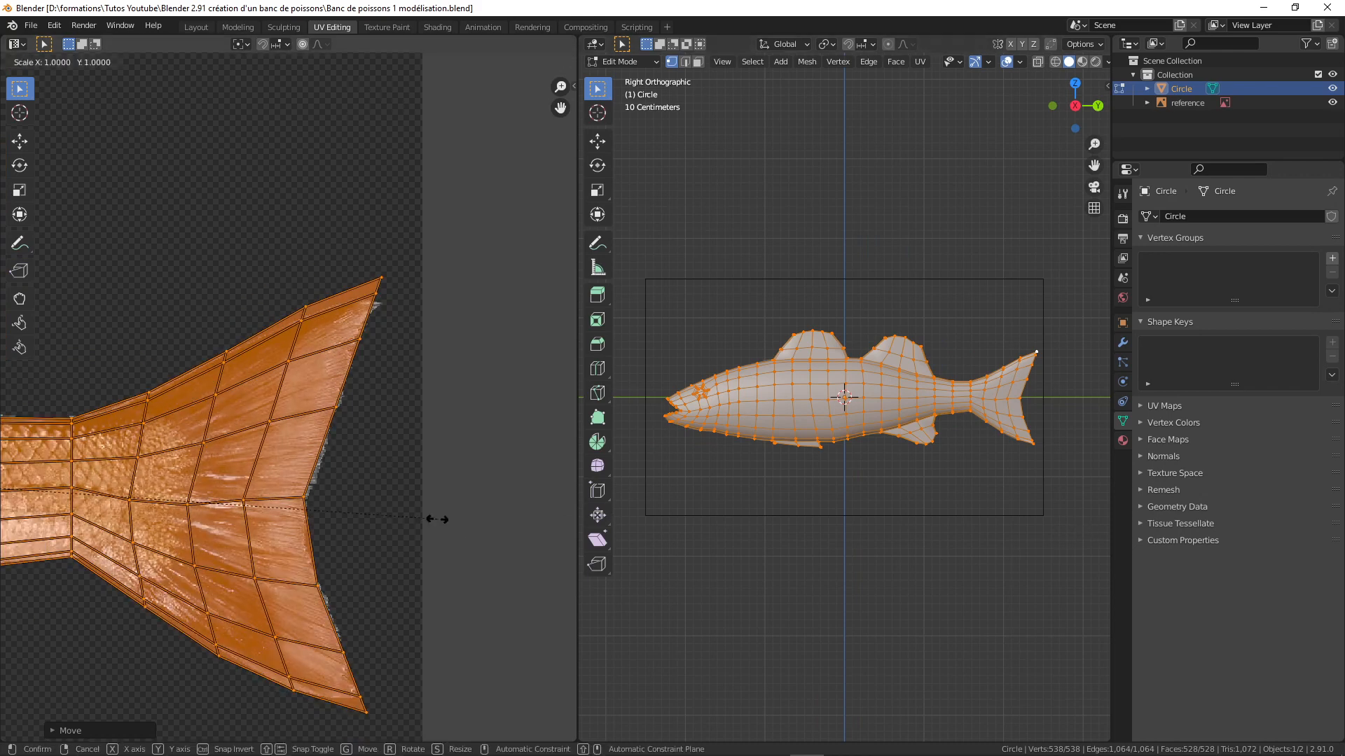
key(x)
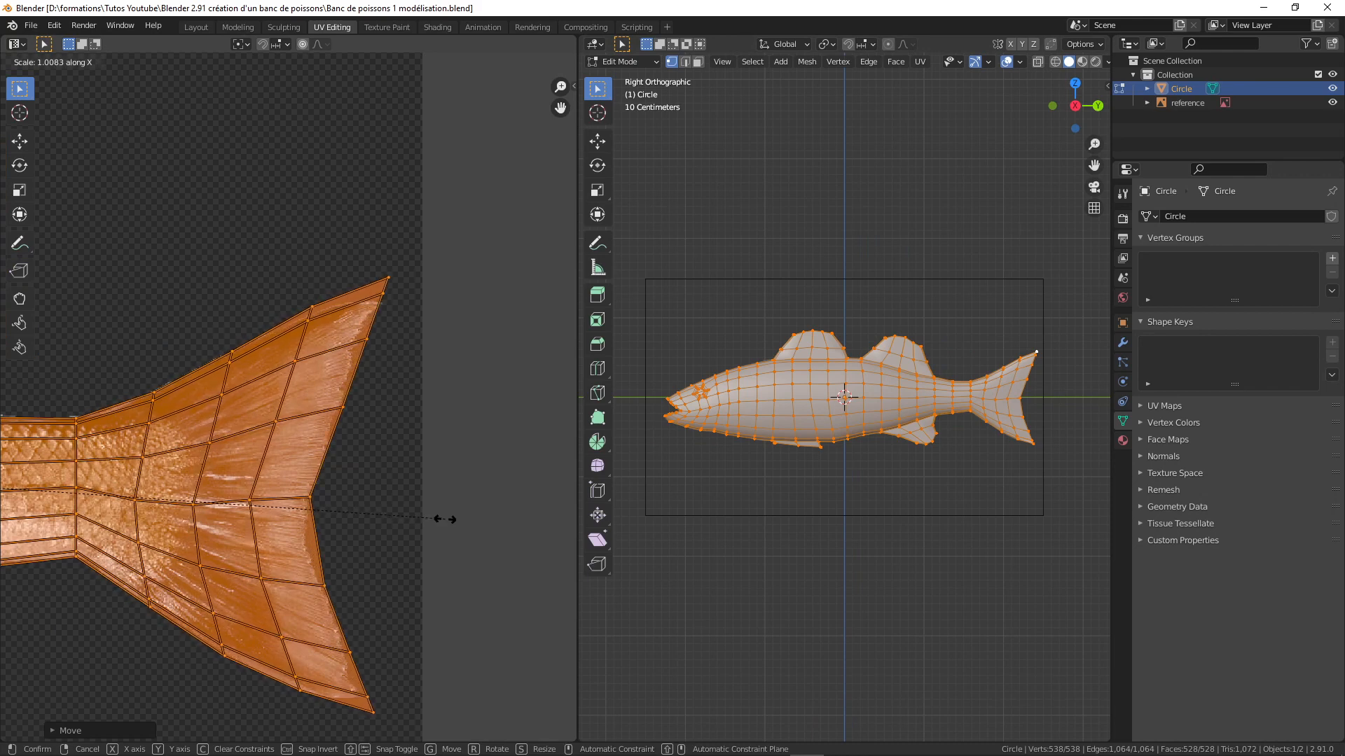
click(446, 519)
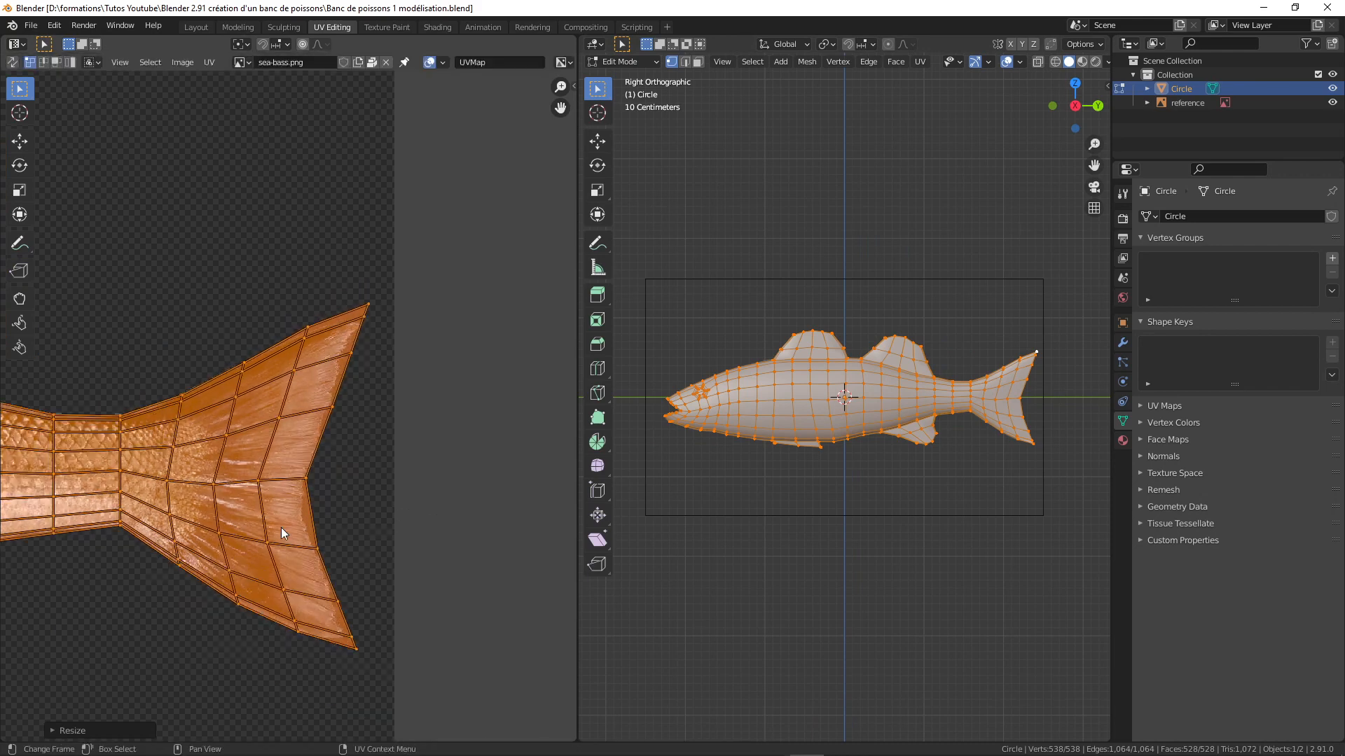
With proportional editing enabled, move the UV point at the first dorsal fin's front base slightly up onto the photo's back edge
scroll(280, 527, down, 5)
scroll(368, 493, up, 2)
middle_drag(337, 486, 340, 484)
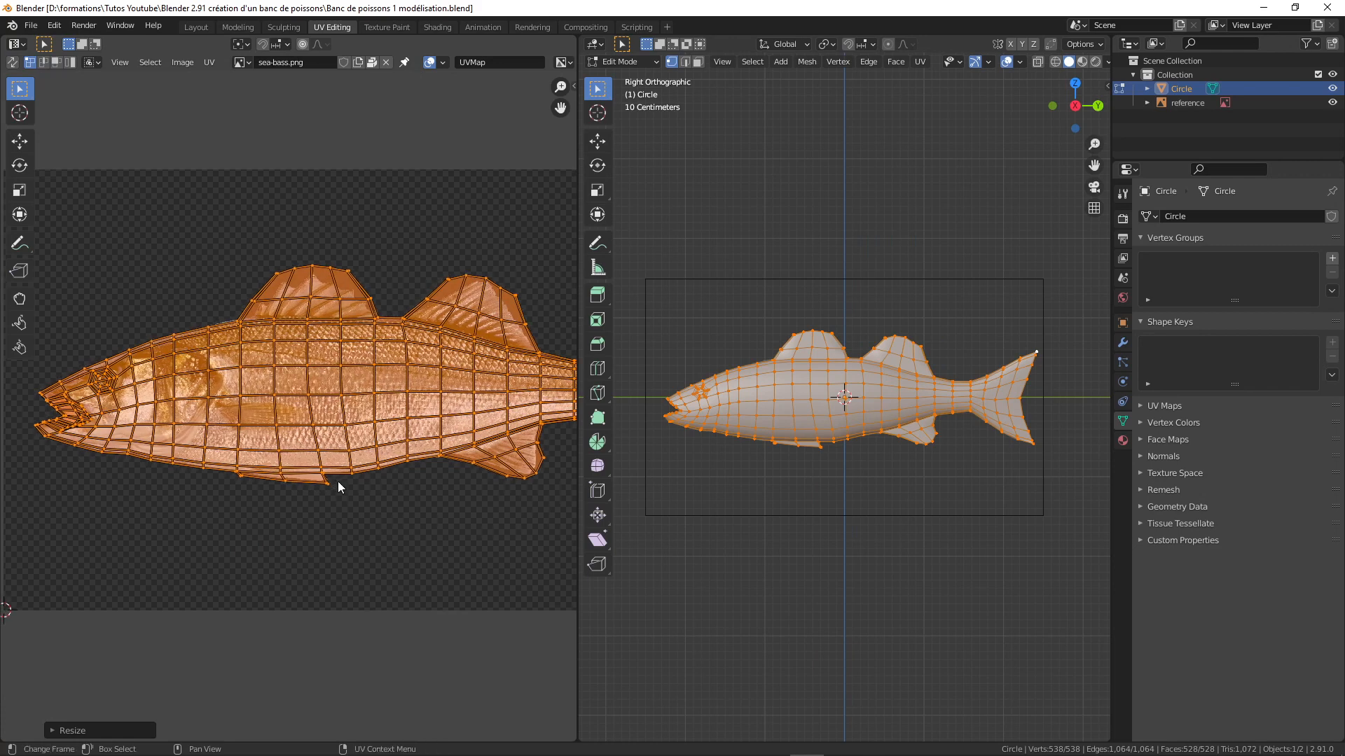
drag(577, 120, 552, 138)
scroll(414, 403, down, 3)
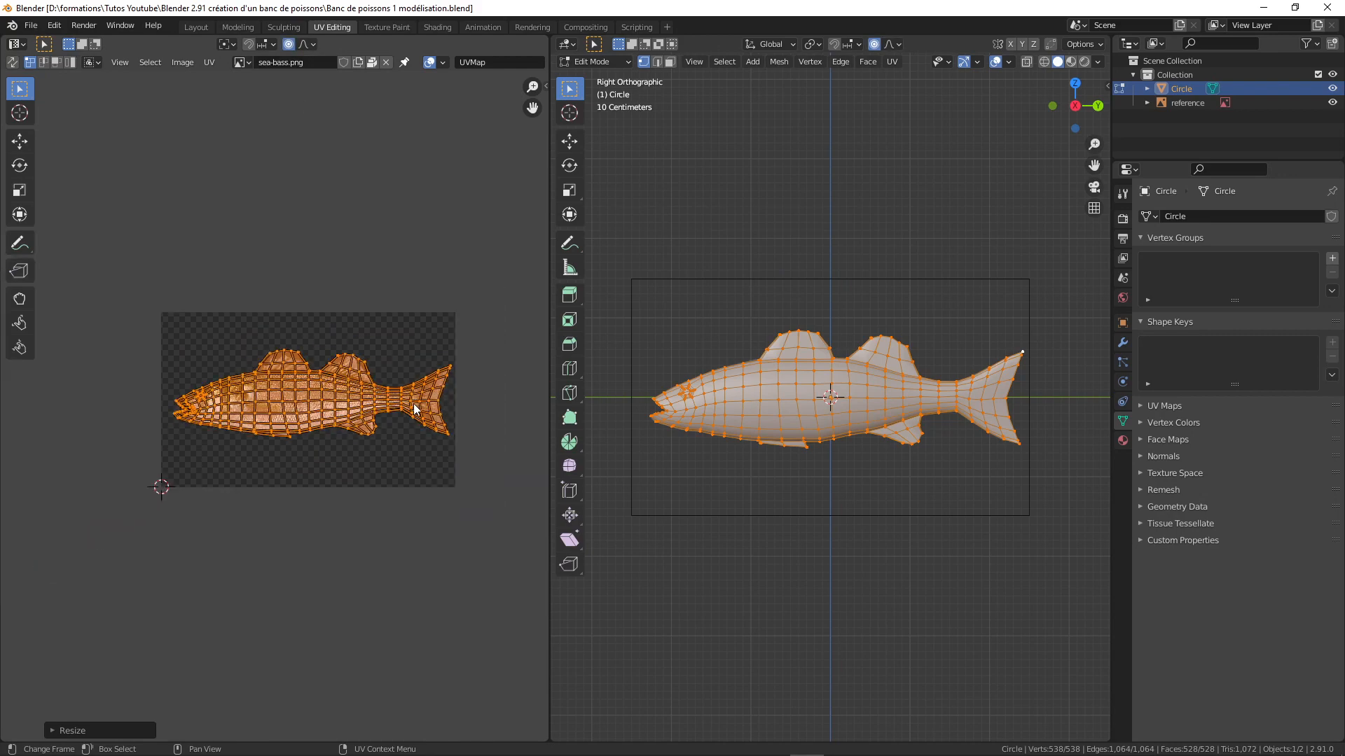
scroll(396, 402, up, 6)
scroll(259, 360, down, 3)
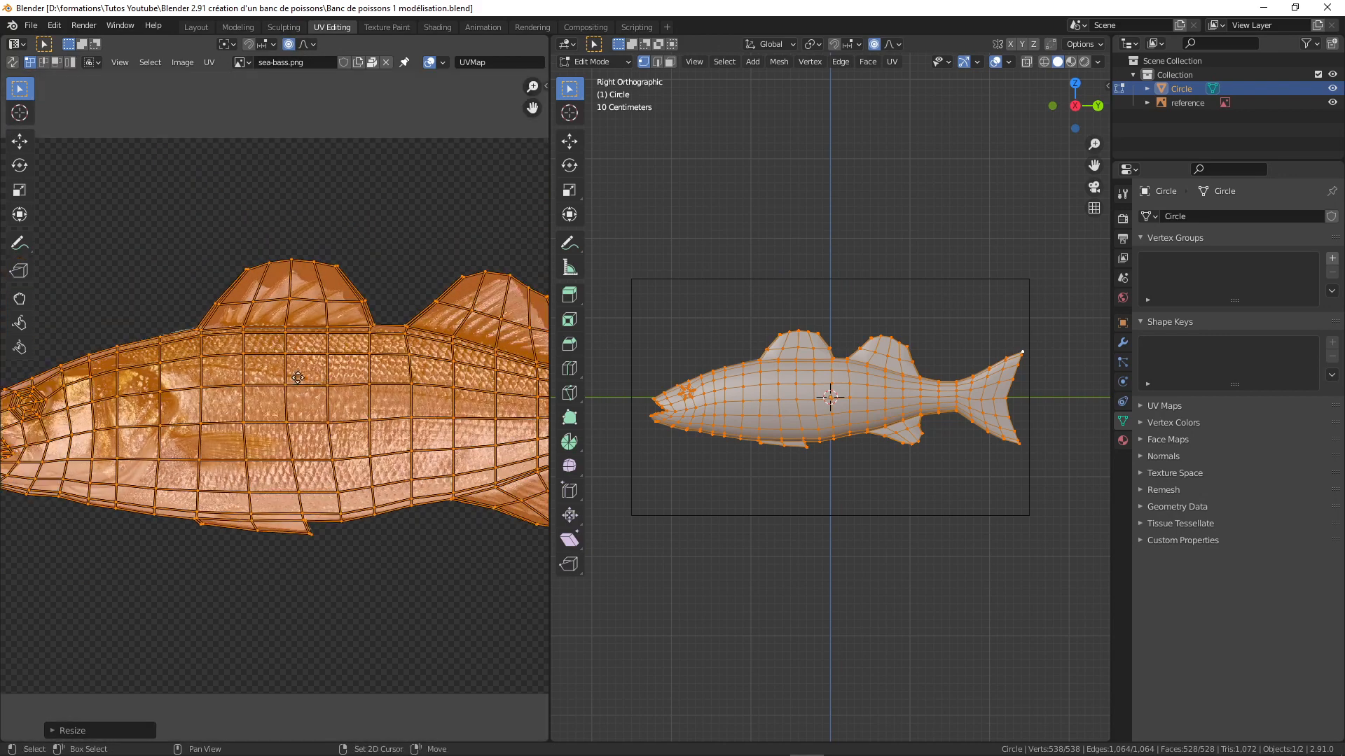
middle_drag(235, 343, 434, 438)
scroll(433, 440, up, 4)
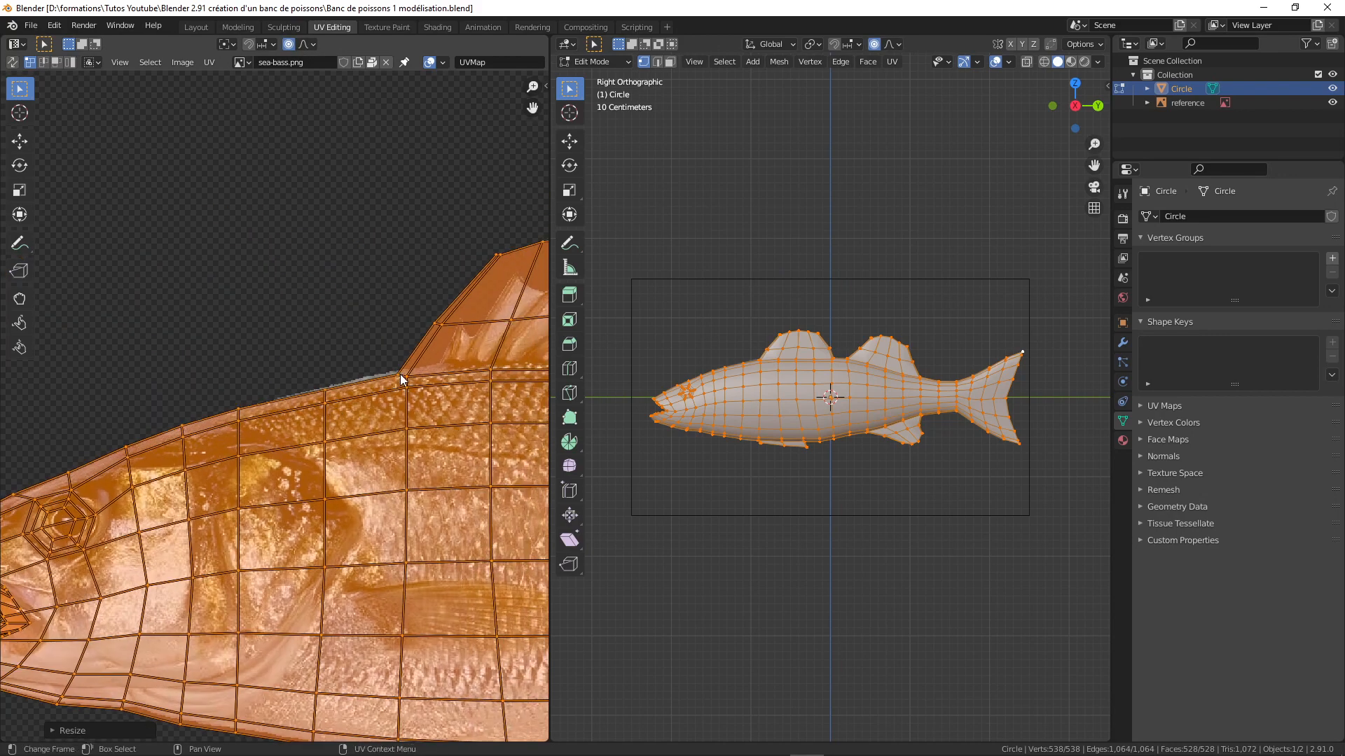
click(400, 374)
key(g)
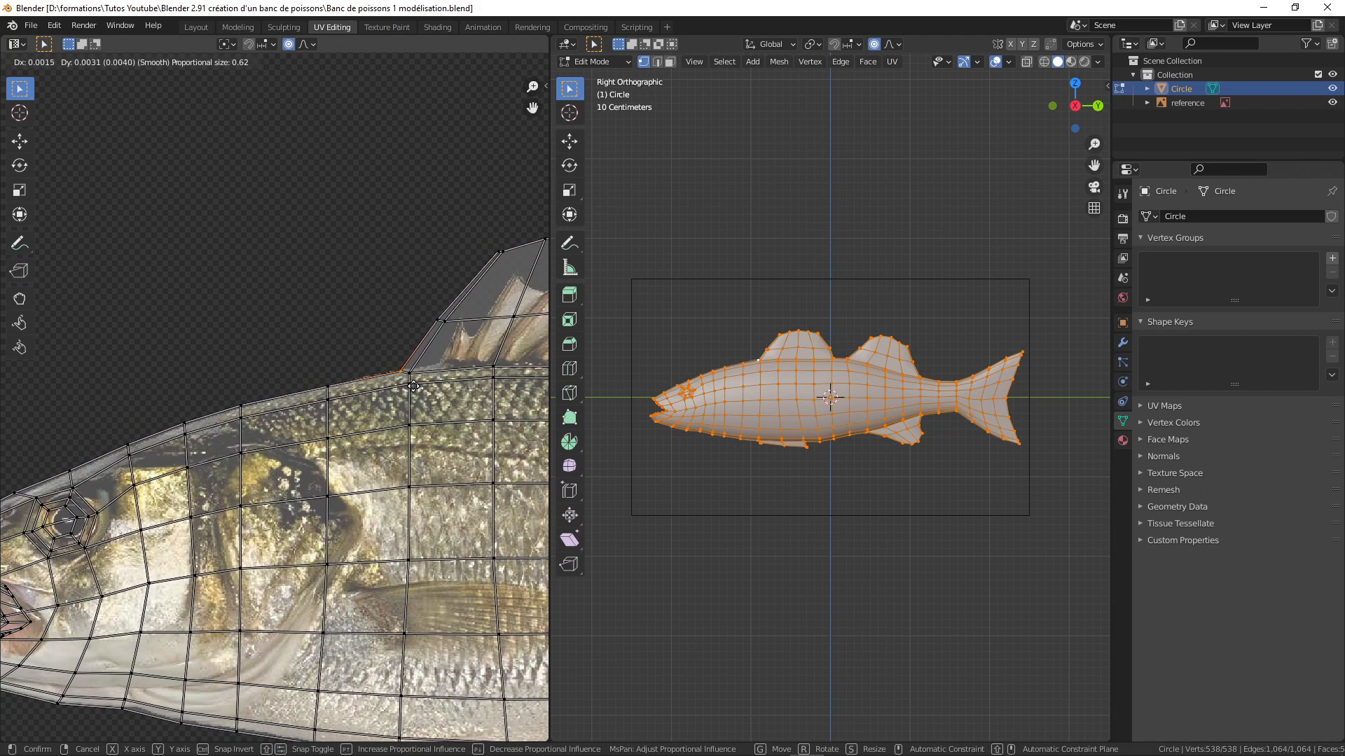
click(413, 387)
Move the UV point at the inner mouth corner about 0.006 along X, using smooth proportional editing of size about 0.32
middle_drag(64, 530, 323, 429)
scroll(342, 448, up, 2)
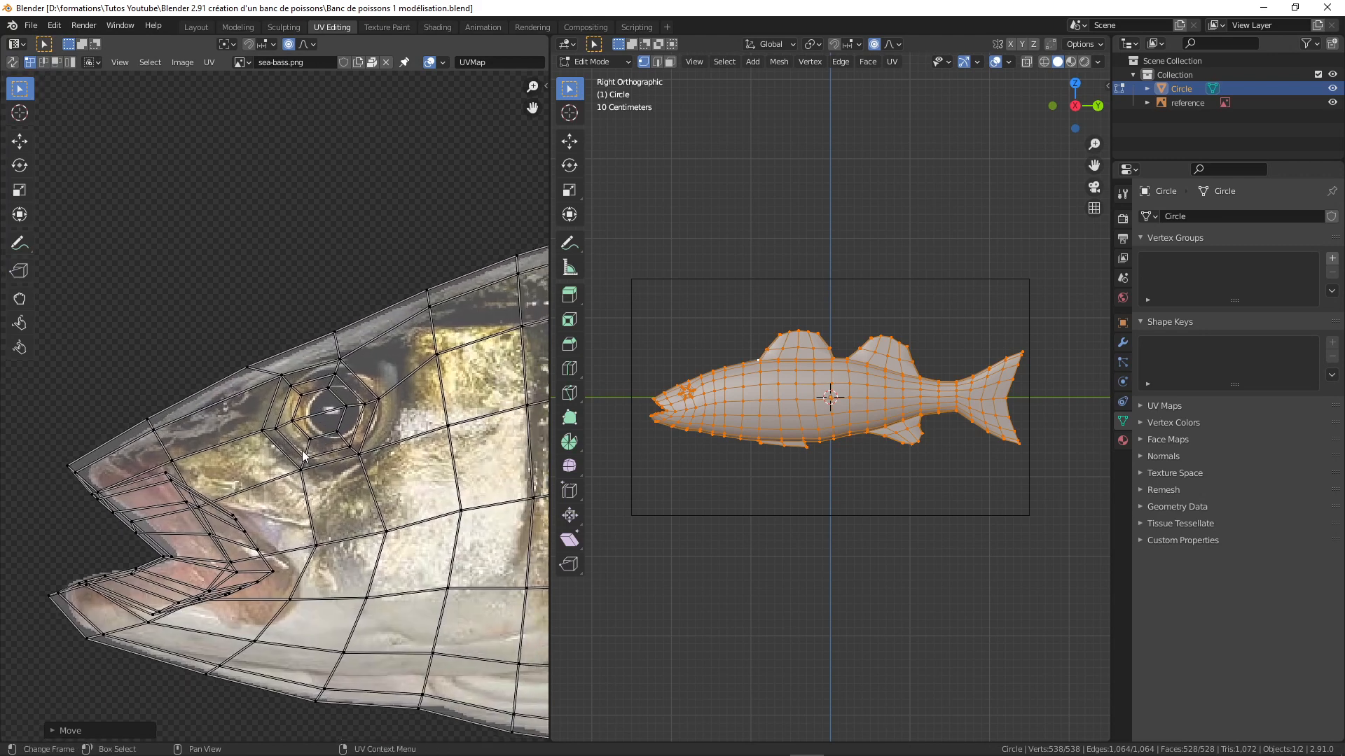
click(165, 559)
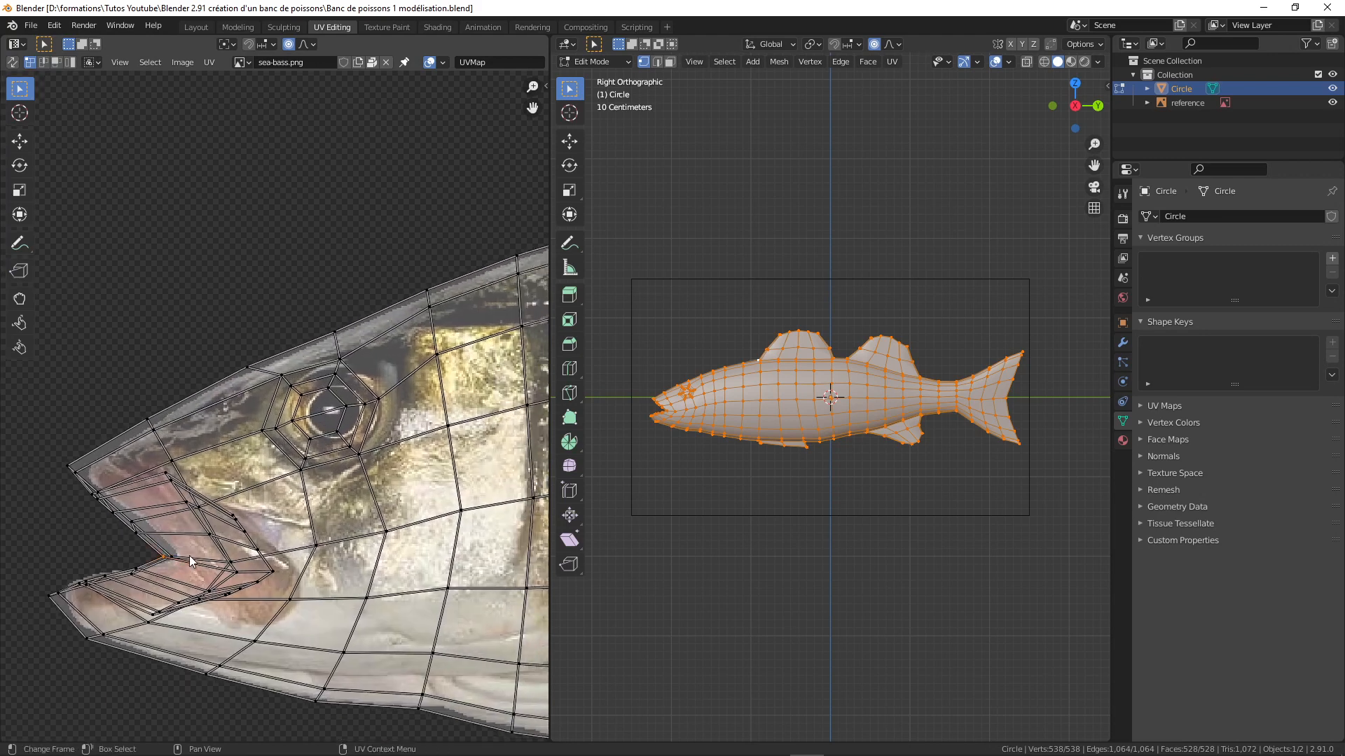
key(g)
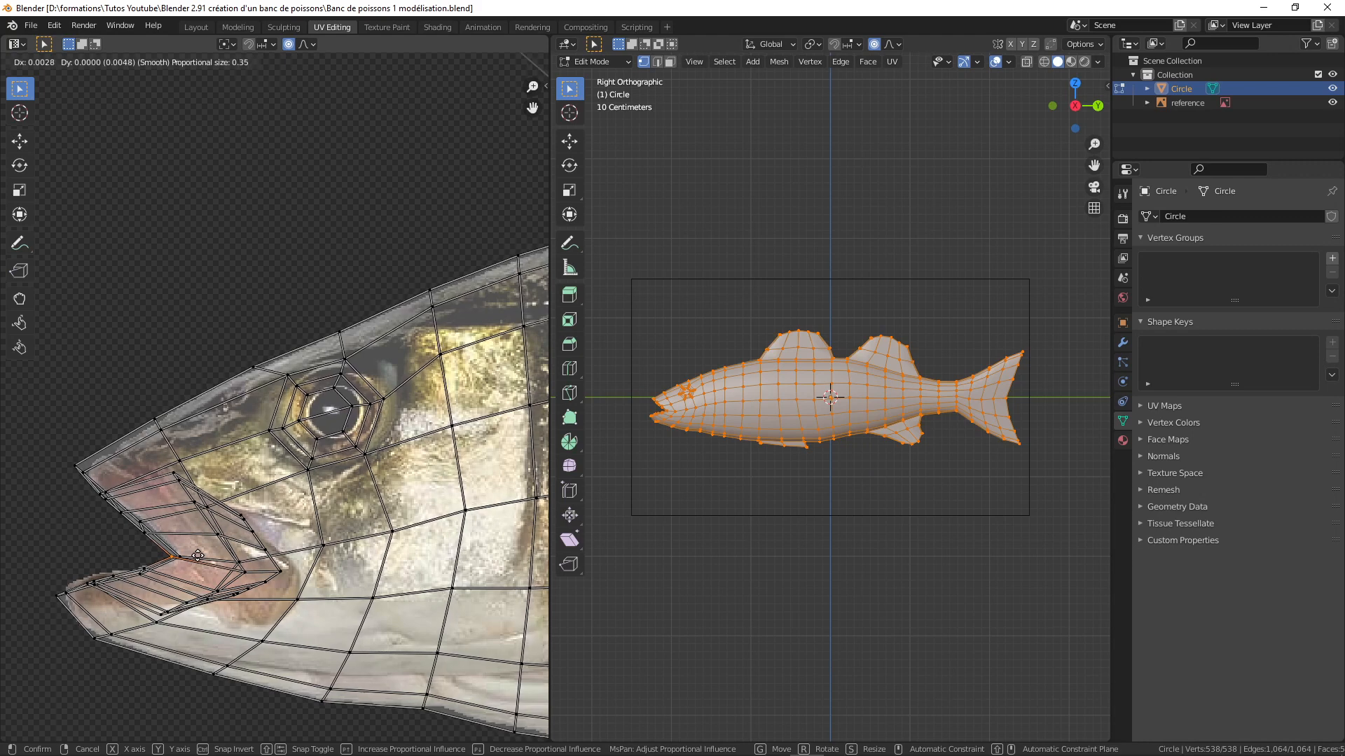
scroll(197, 556, up, 1)
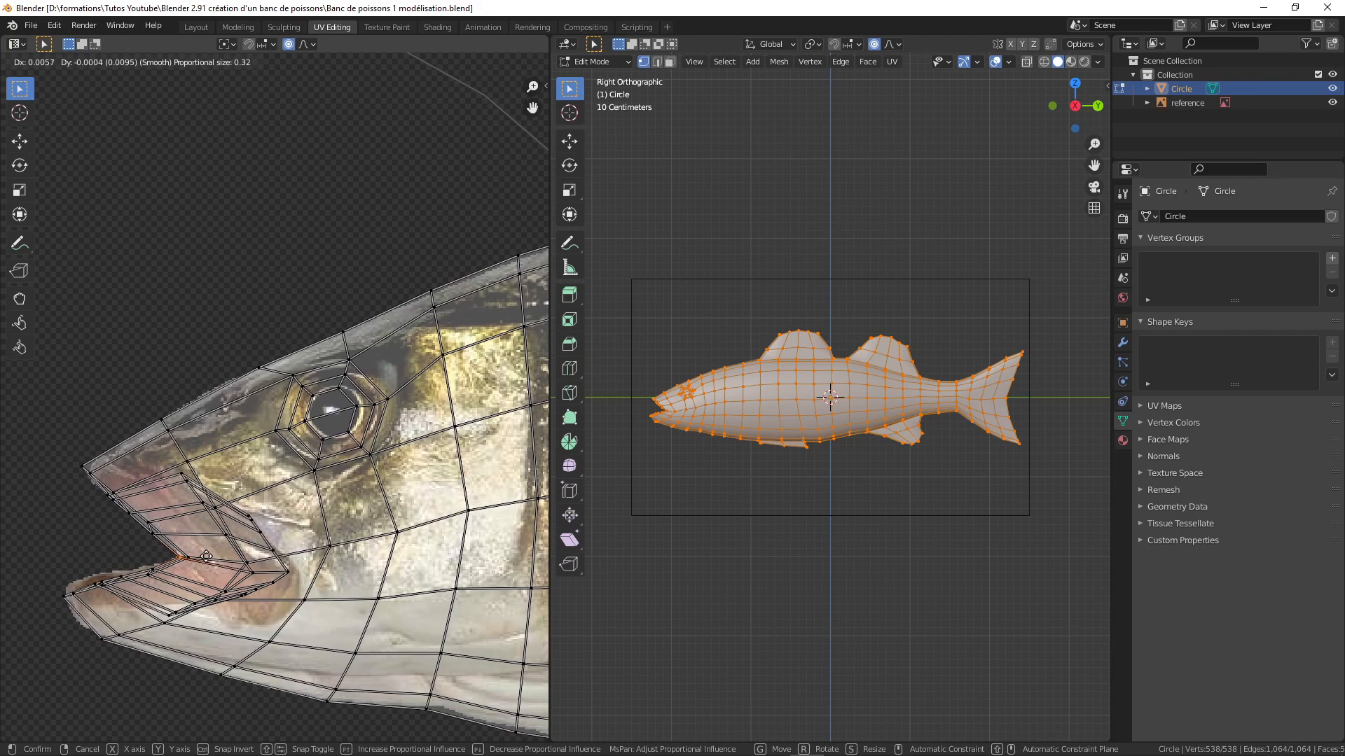
click(206, 556)
Raise the UV point on the fish's throat edge by about 0.0015, using a proportional size of about 0.18
scroll(206, 555, down, 3)
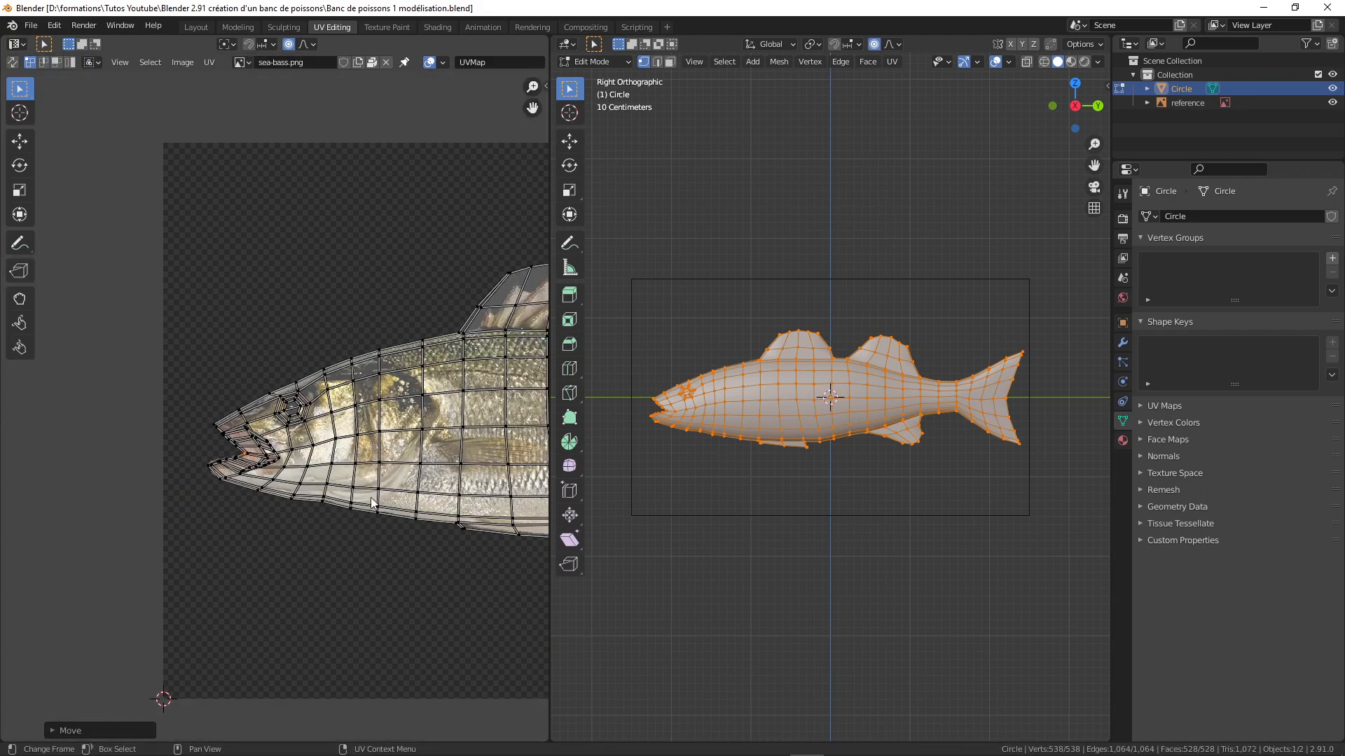
scroll(309, 507, up, 4)
click(251, 540)
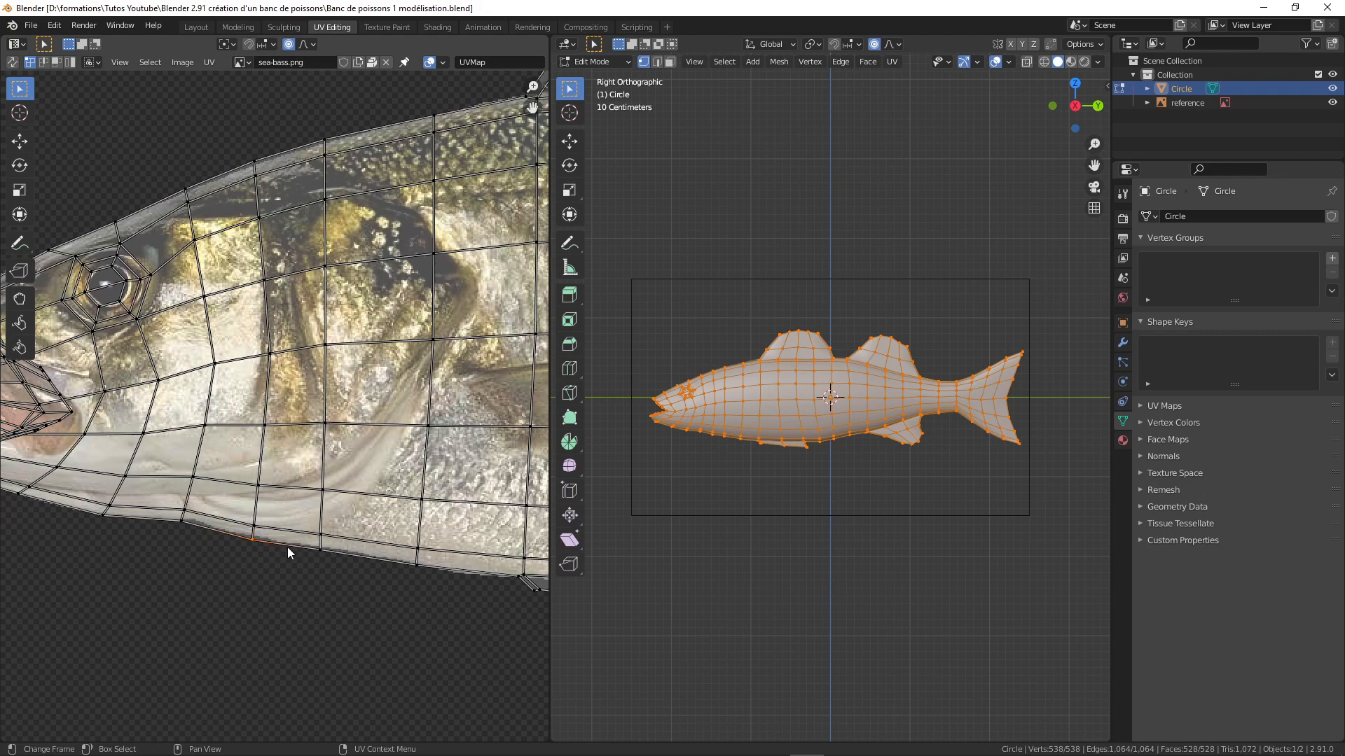
key(g)
scroll(287, 550, down, 3)
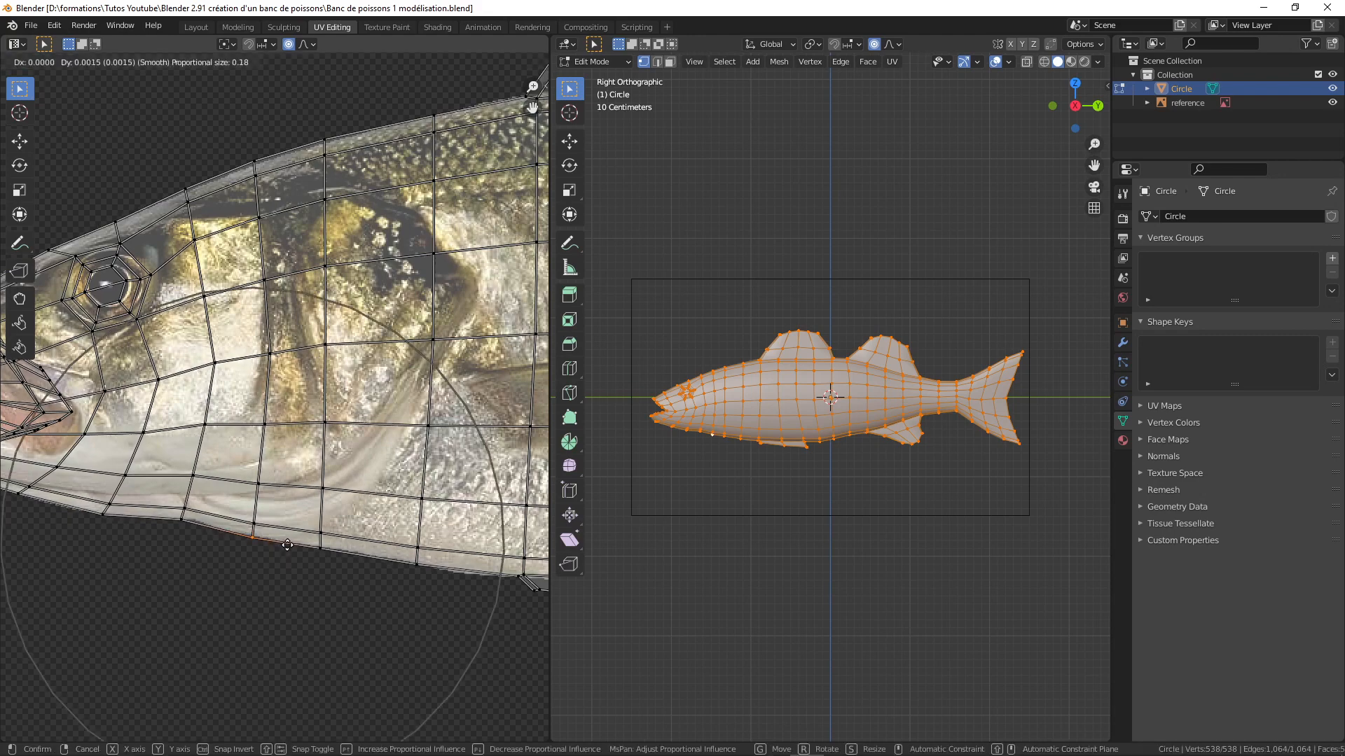
click(287, 545)
Examine how well the UV outline fits the photo around the dorsal fins, the underside fins and the tail
scroll(378, 496, down, 3)
scroll(314, 453, up, 1)
scroll(388, 451, down, 4)
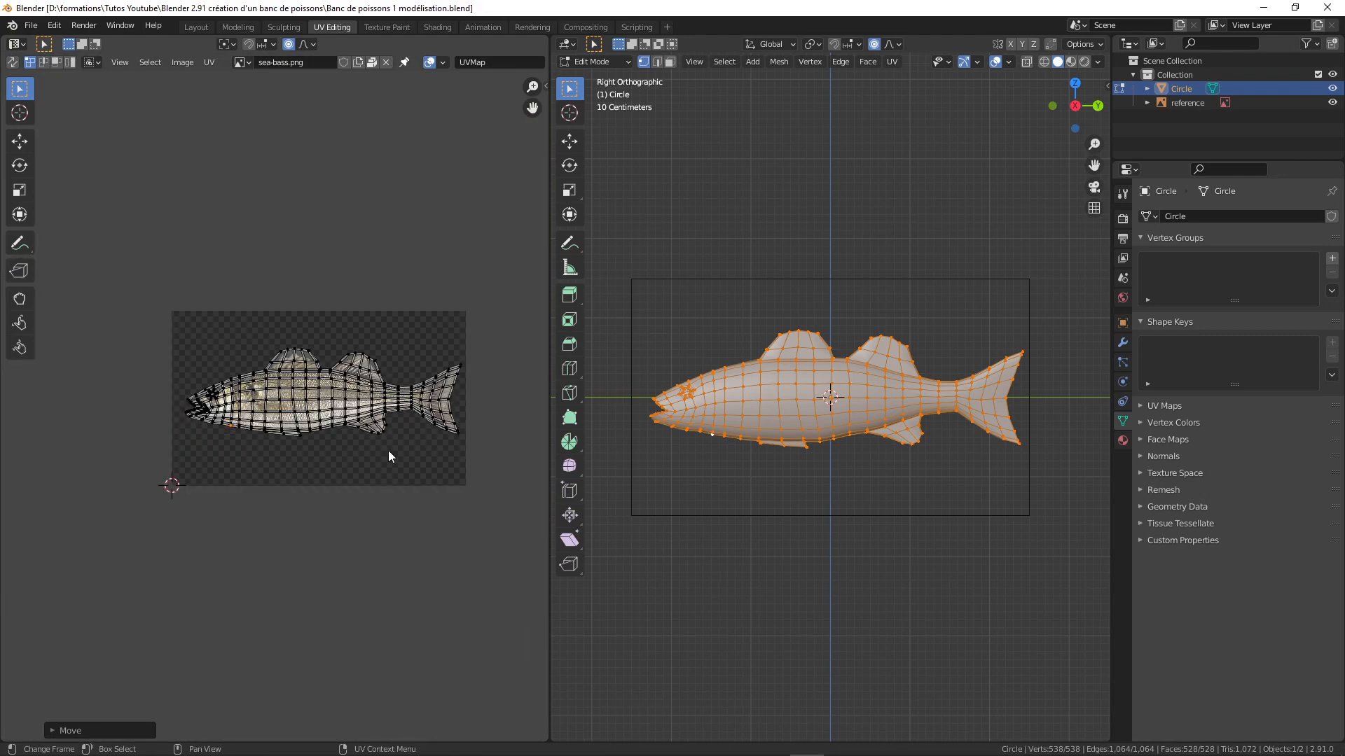
scroll(402, 451, up, 6)
scroll(420, 315, up, 3)
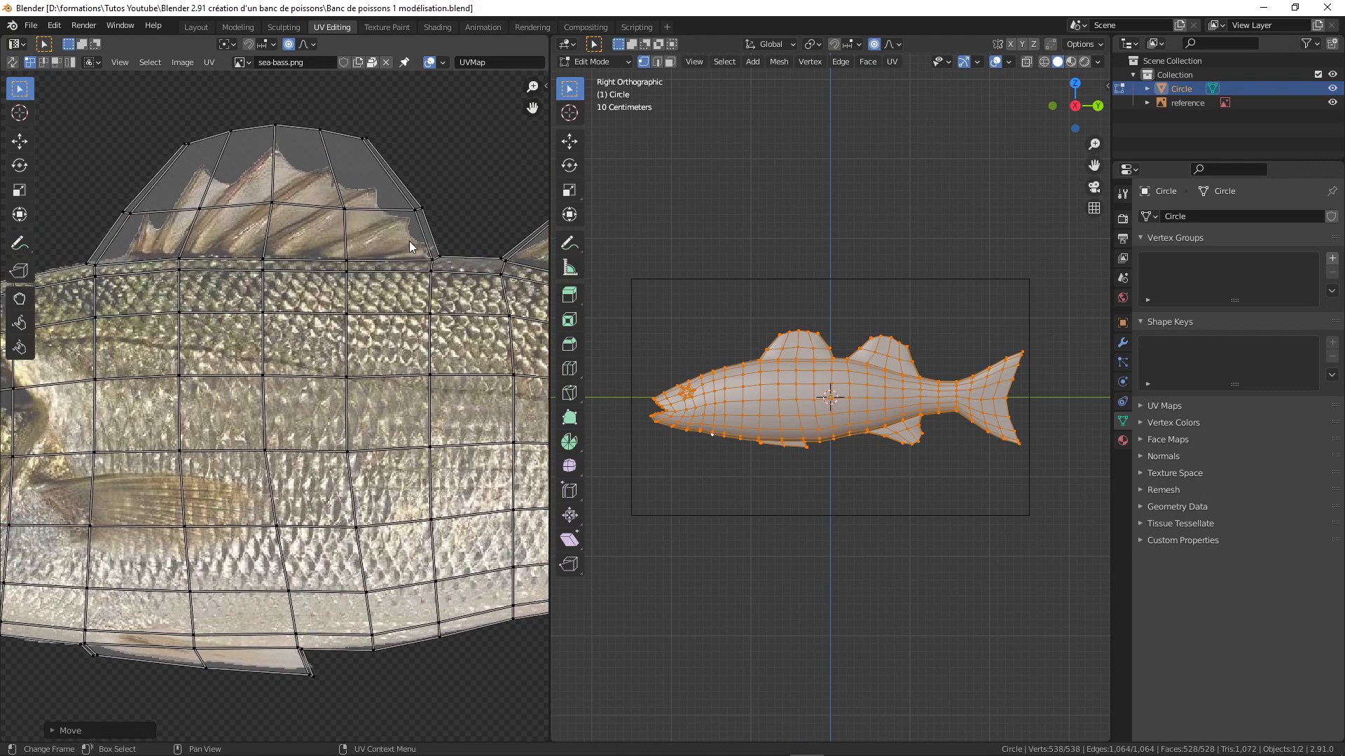
scroll(341, 255, down, 1)
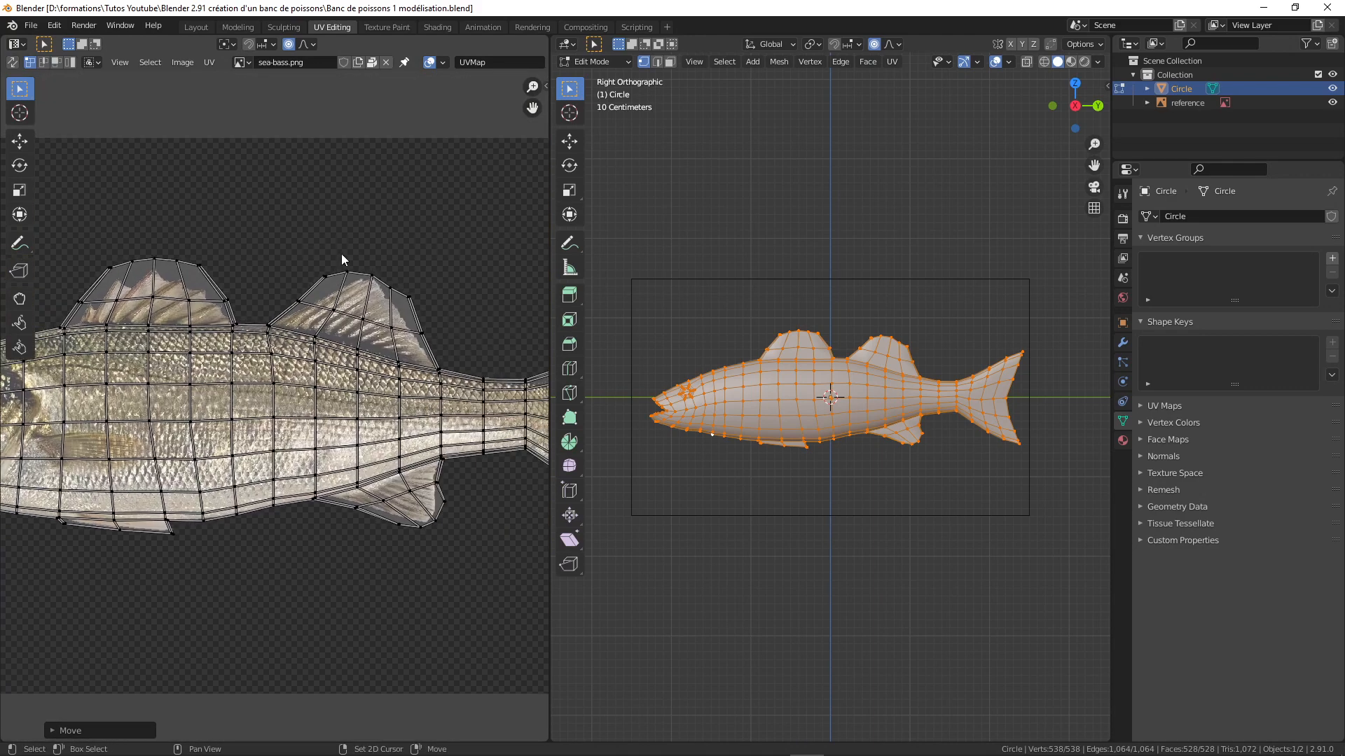
scroll(360, 498, down, 4)
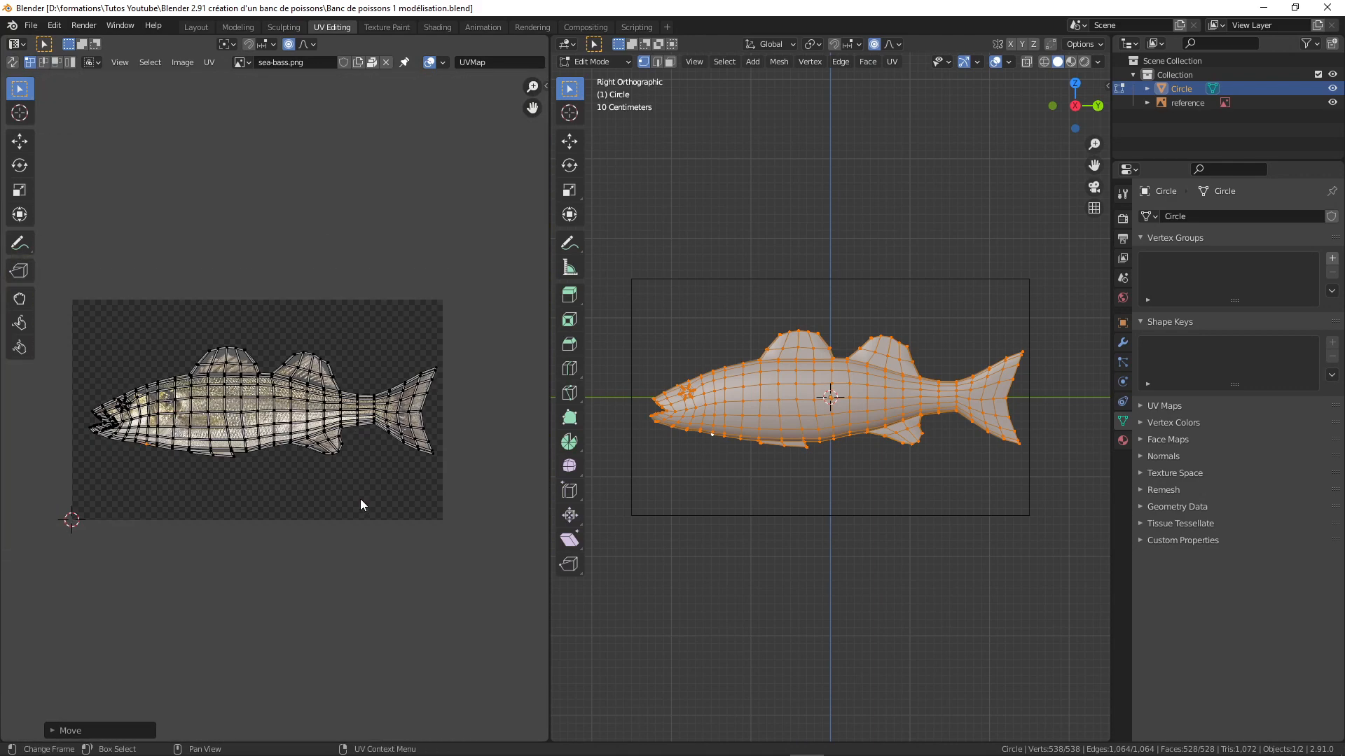
scroll(360, 499, up, 4)
scroll(339, 387, down, 1)
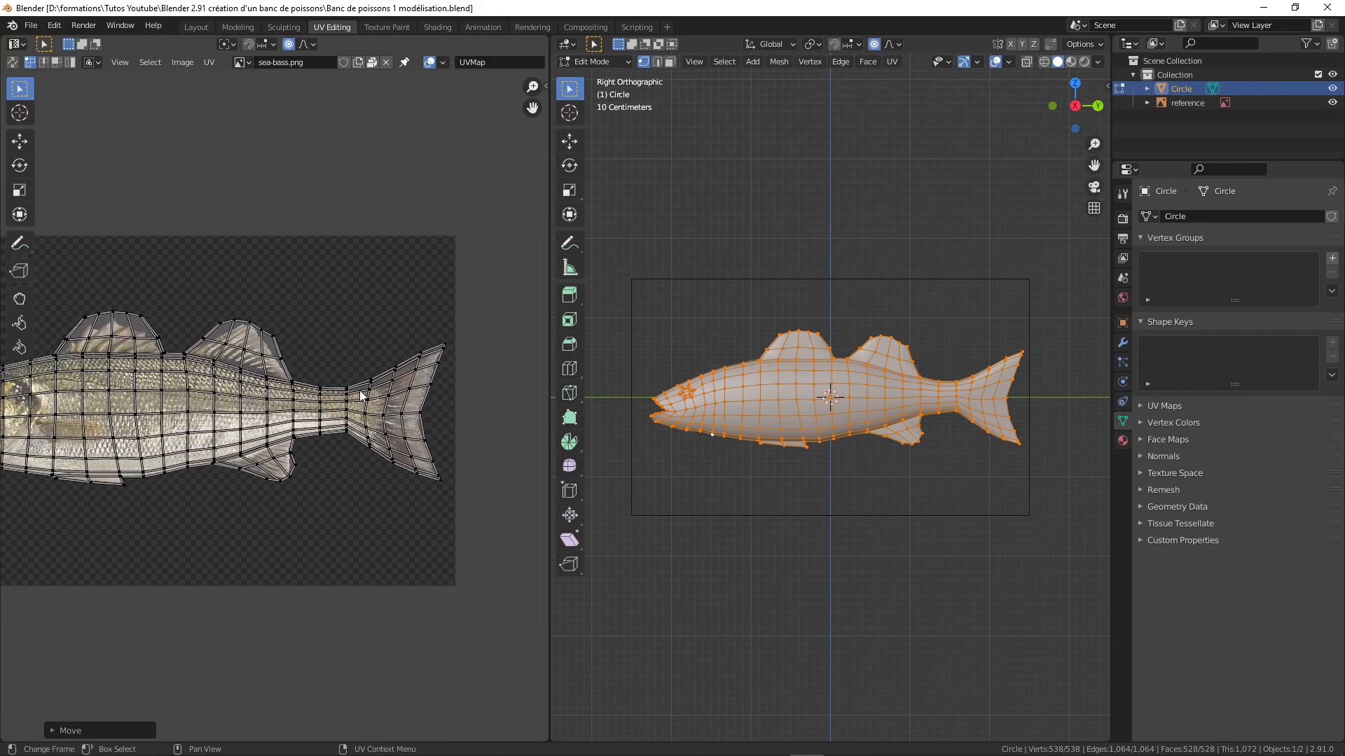
Raise the UV point on the lower edge of the narrow tail stem by about 0.002, using a proportional size of 0.14
scroll(359, 392, up, 2)
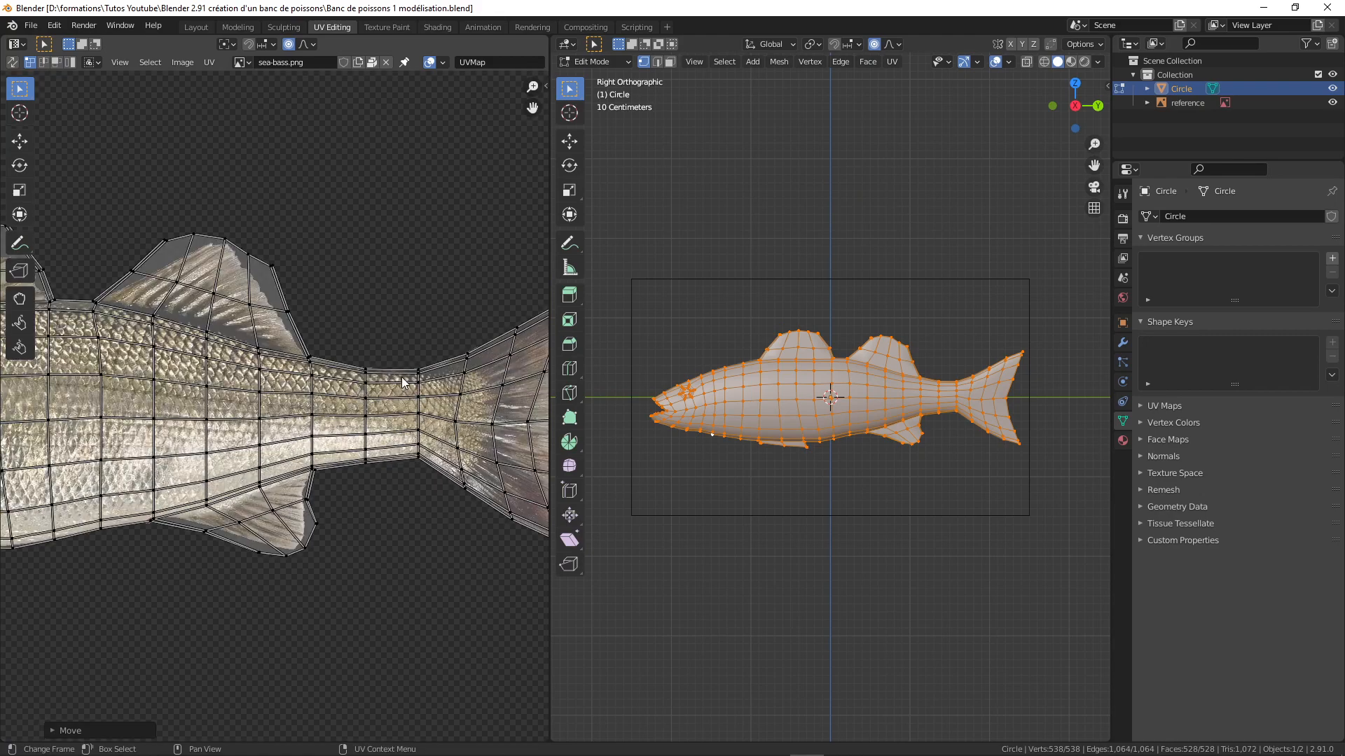
scroll(383, 339, up, 3)
middle_drag(383, 339, 350, 189)
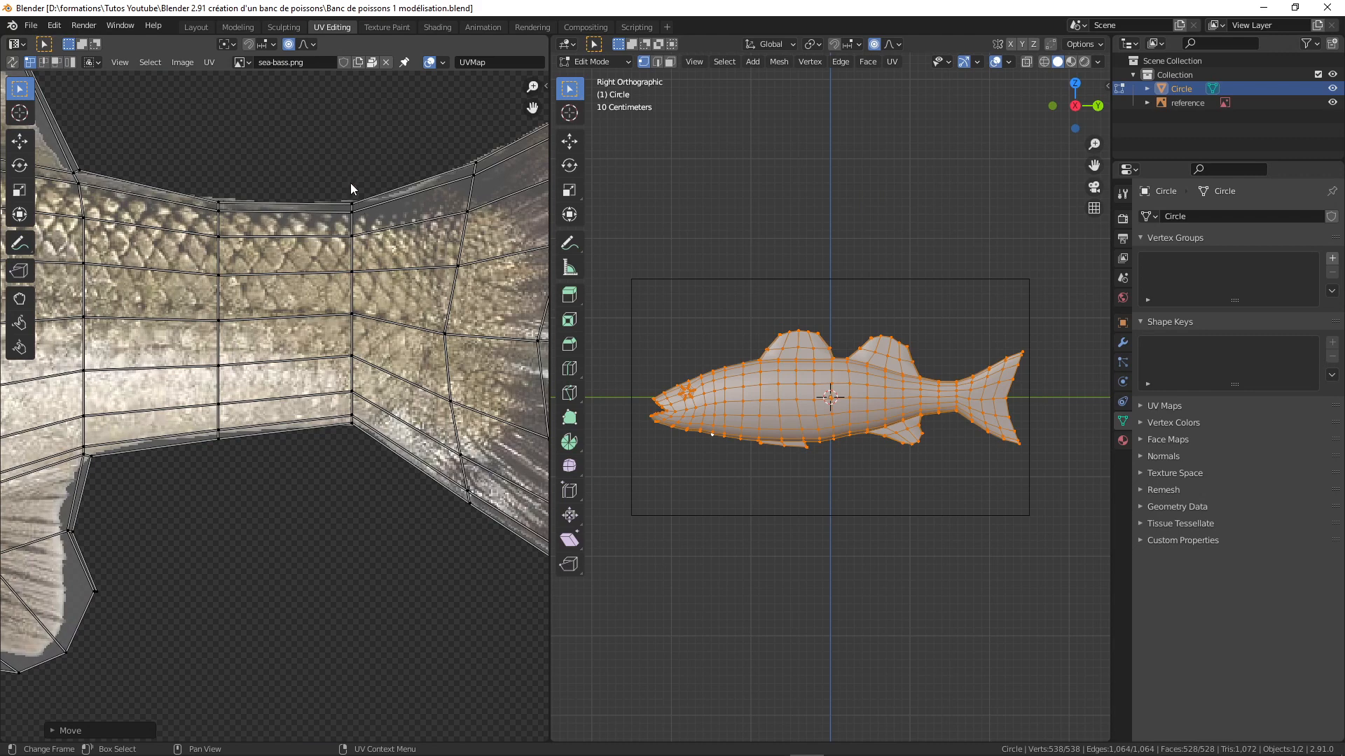
click(219, 433)
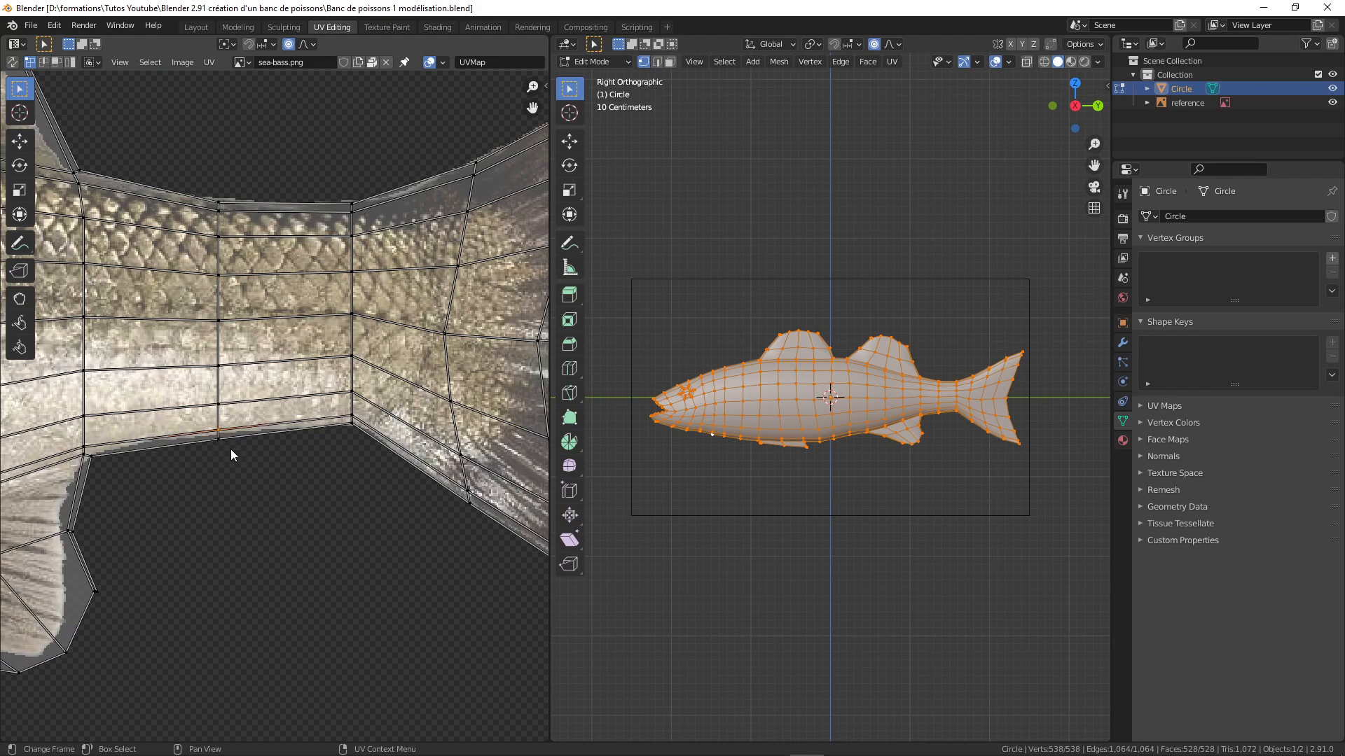
key(g)
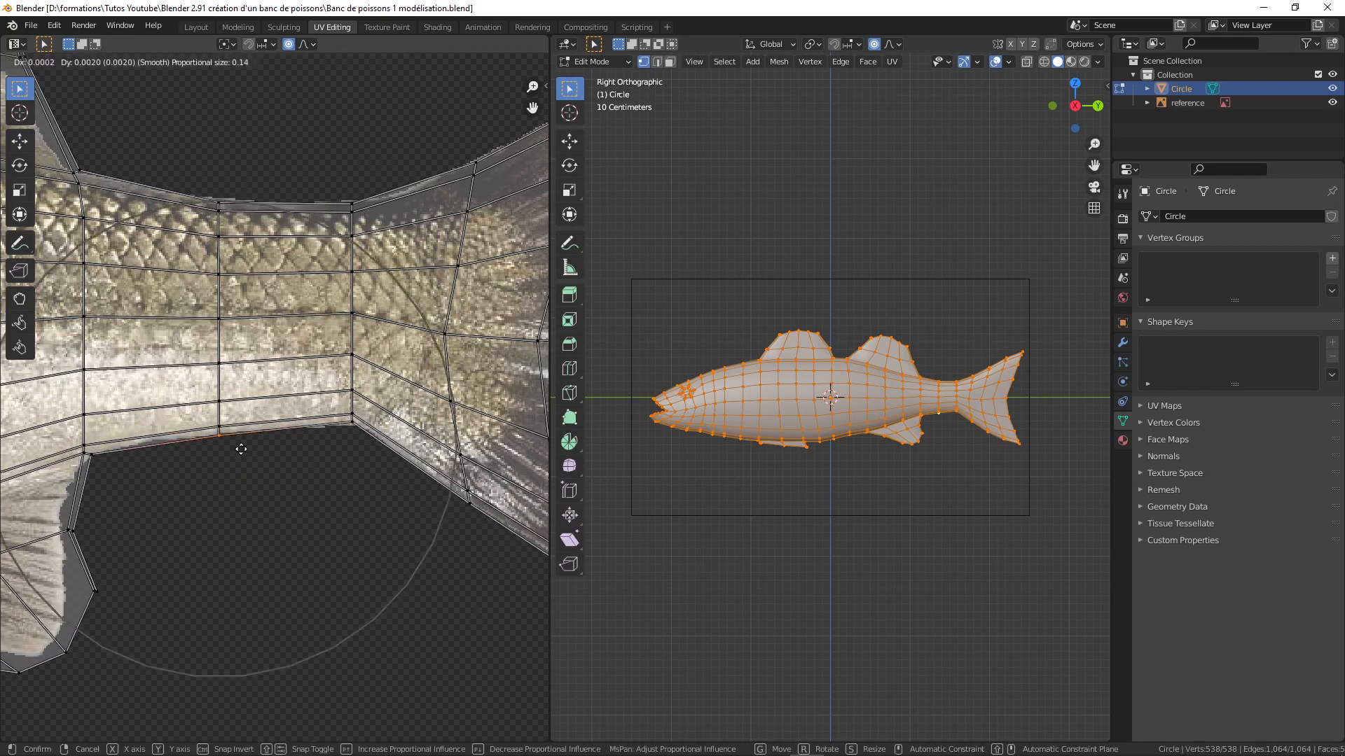
click(241, 447)
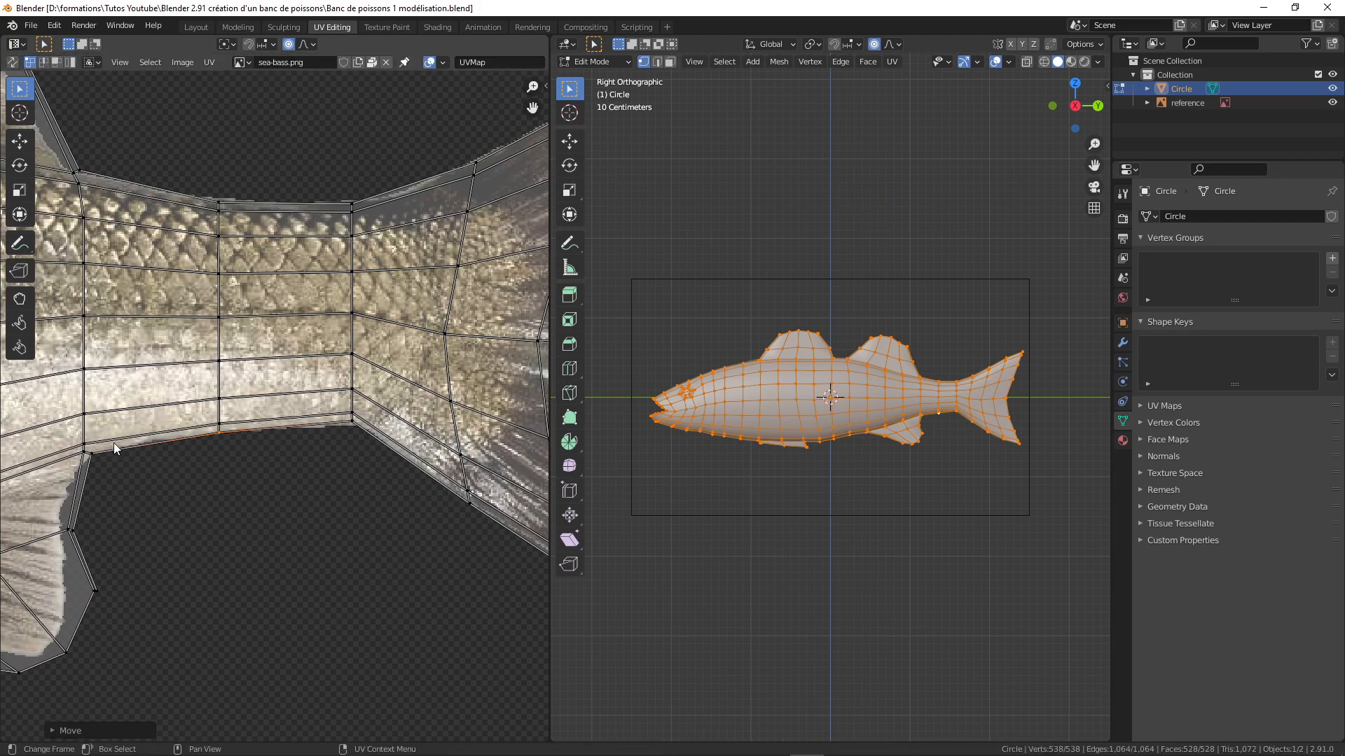
Nudge two UV points along the lower edge of the tail fin slightly up to follow the photo
middle_drag(279, 461, 205, 439)
click(400, 482)
key(g)
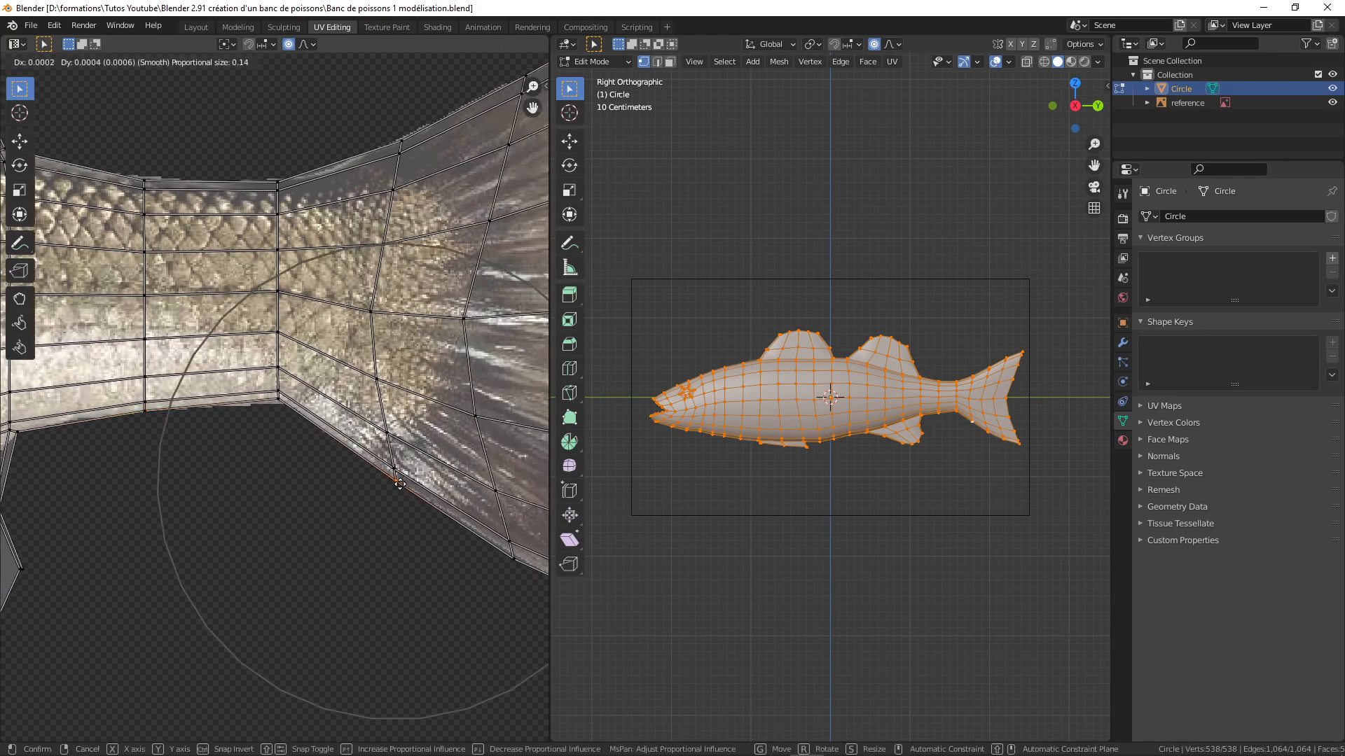
click(401, 483)
click(514, 556)
key(g)
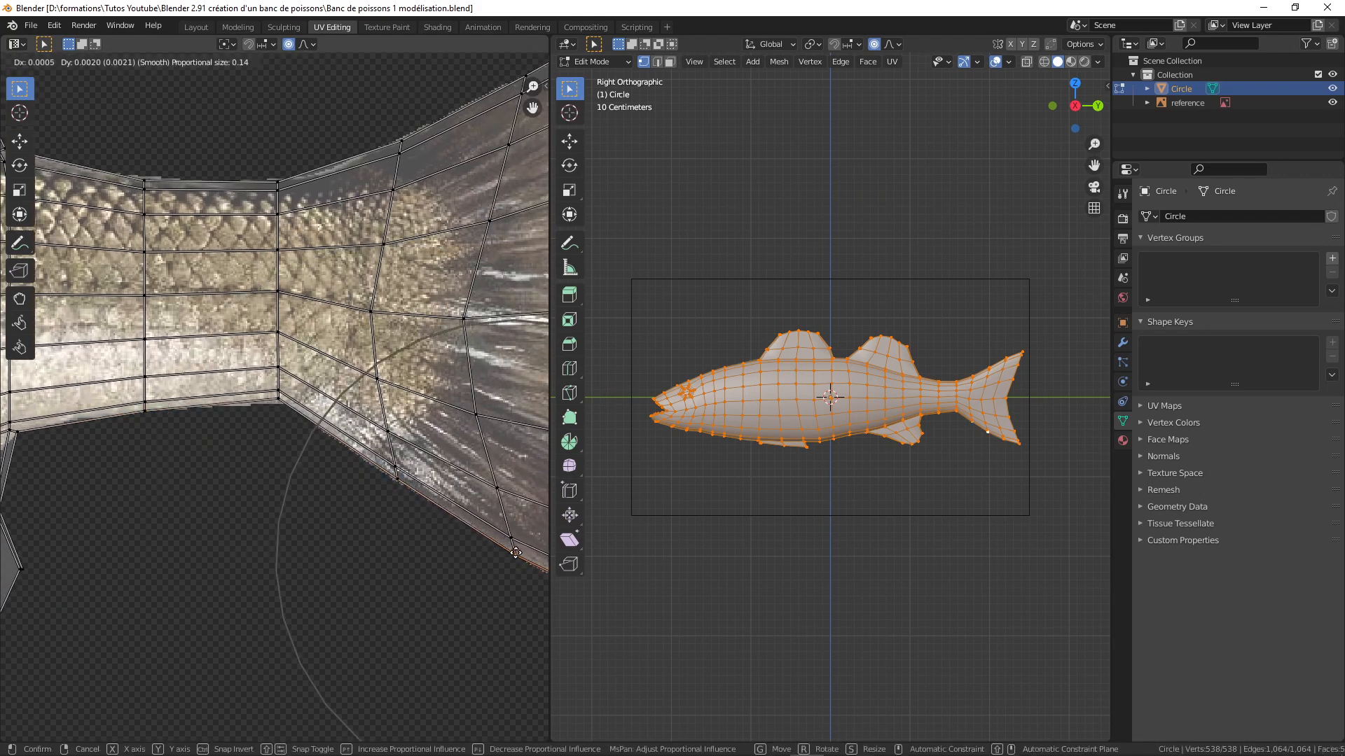
click(514, 558)
Examine the alignment of the UV mesh with the photo along the fish's body, eye and mouth
scroll(336, 413, down, 4)
shift+middle_drag(337, 413, 469, 403)
scroll(467, 404, down, 2)
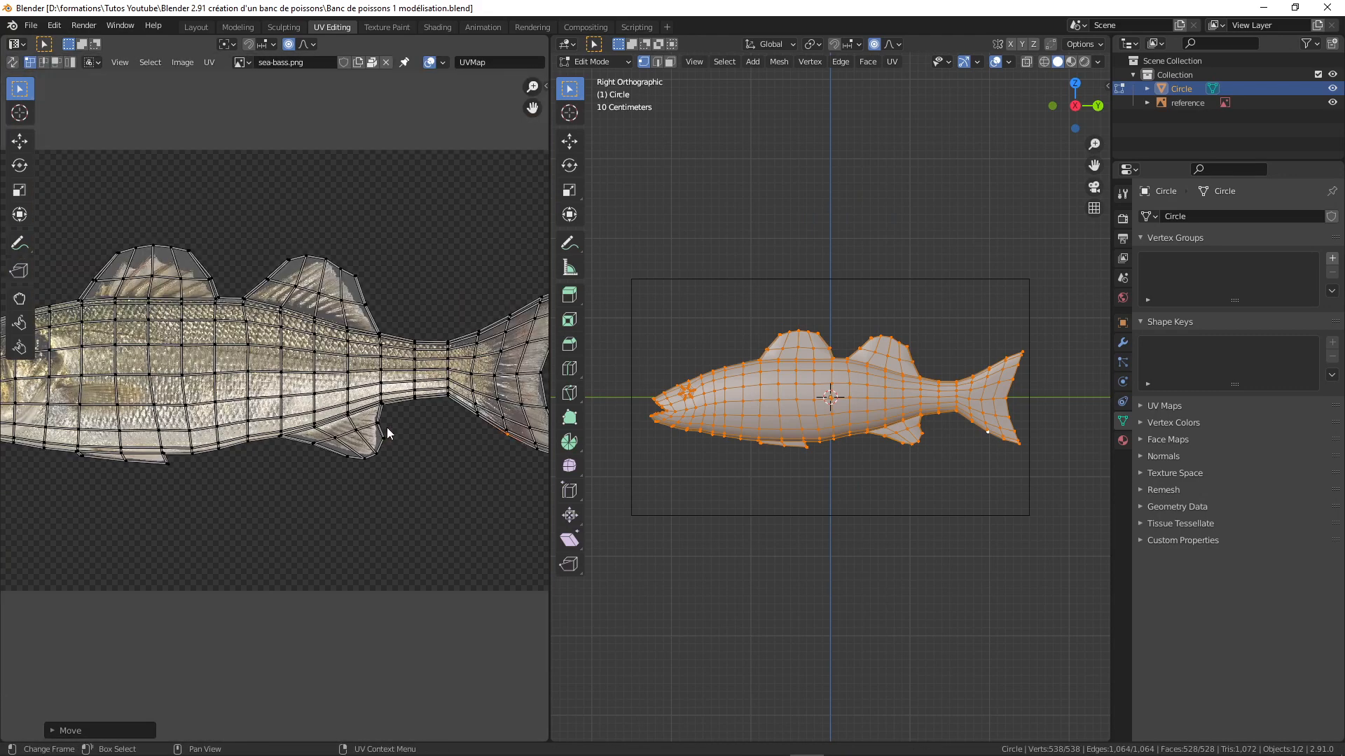
shift+middle_drag(229, 419, 396, 432)
shift+middle_drag(269, 412, 371, 412)
scroll(280, 404, up, 4)
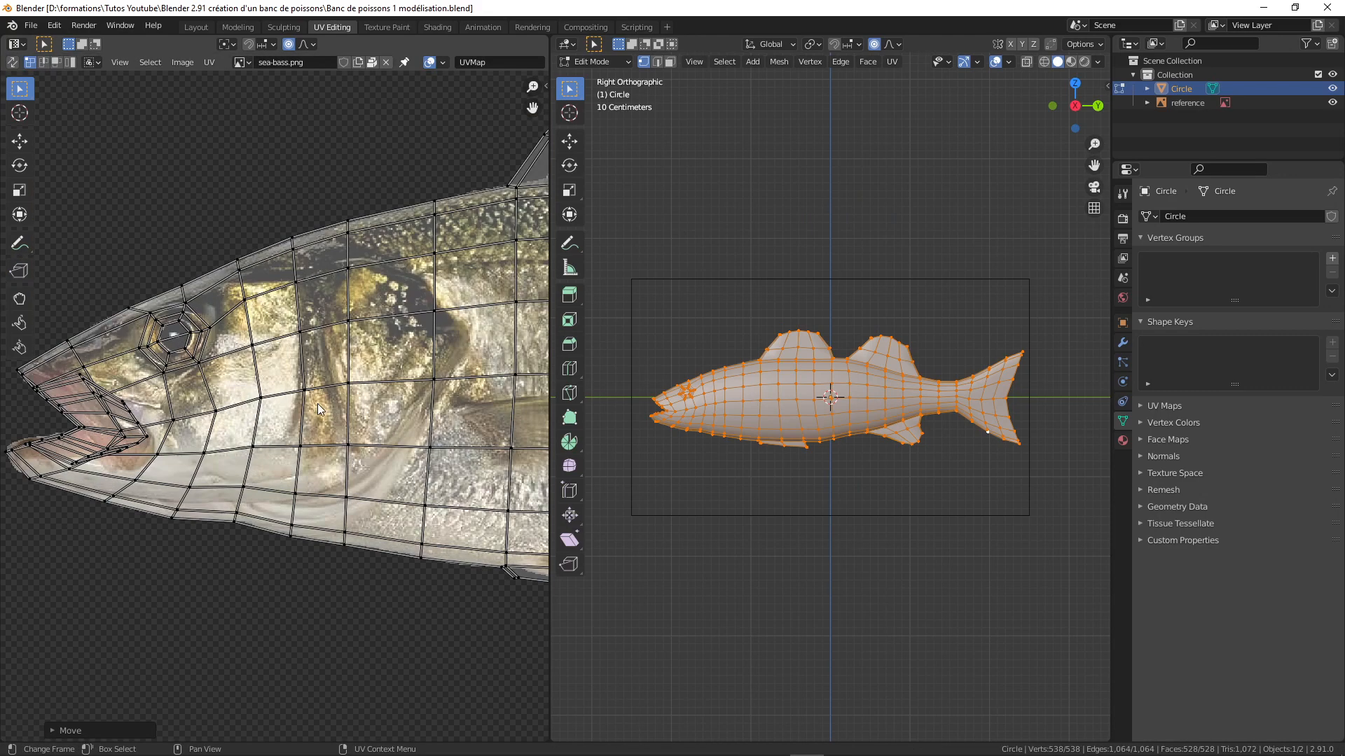
scroll(318, 408, down, 1)
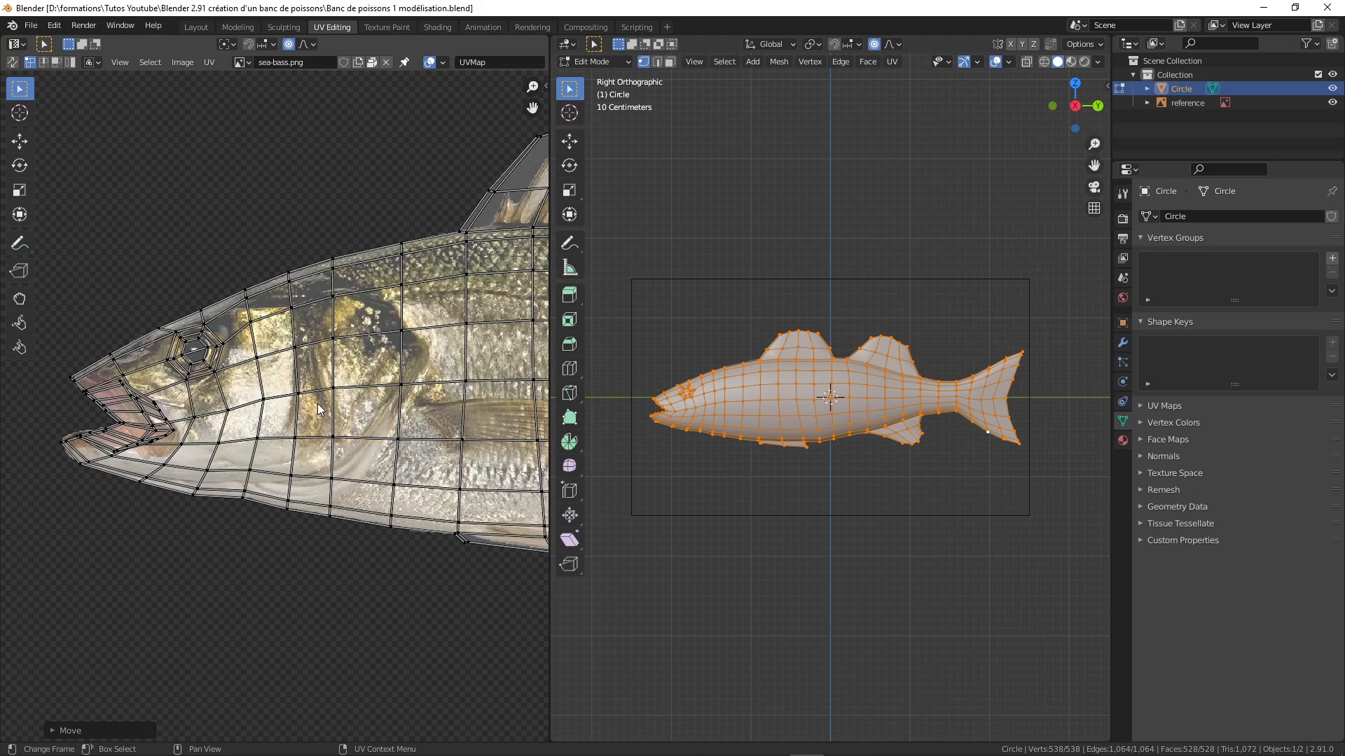
scroll(297, 276, down, 2)
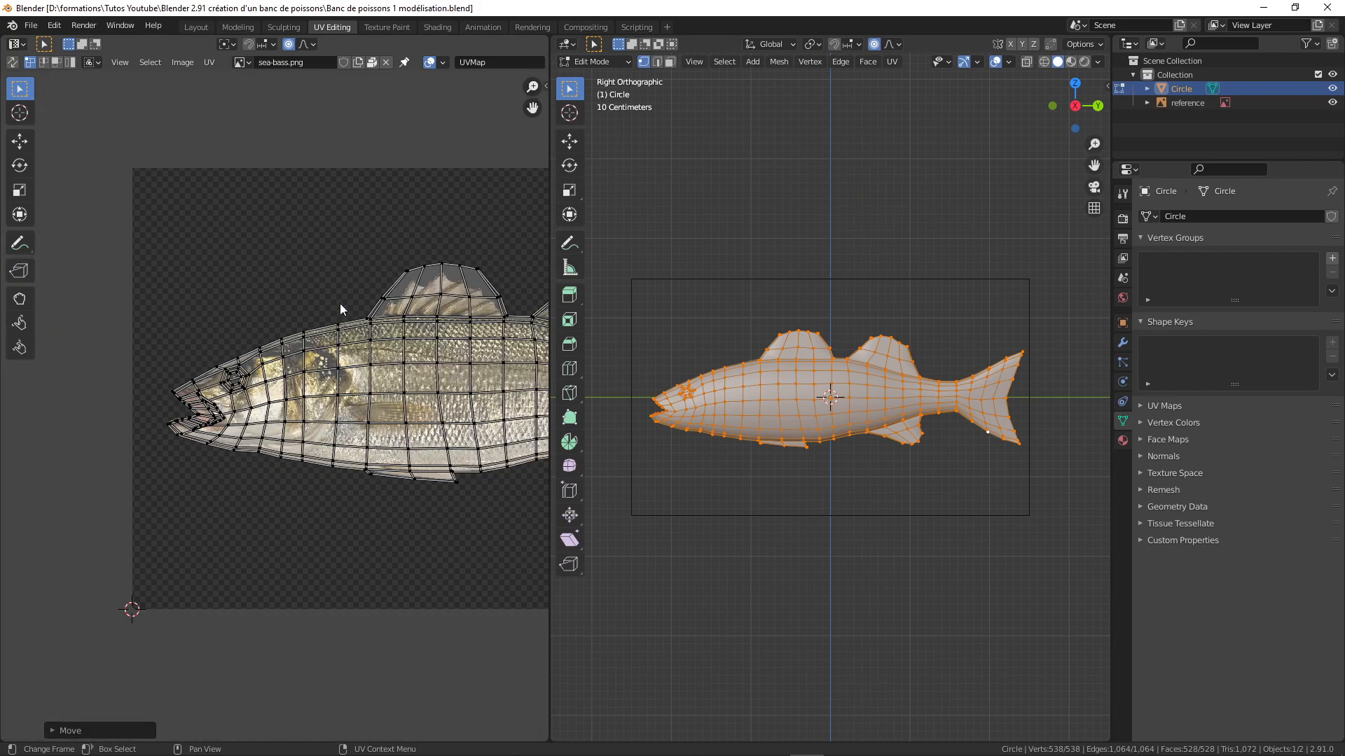
scroll(339, 301, up, 1)
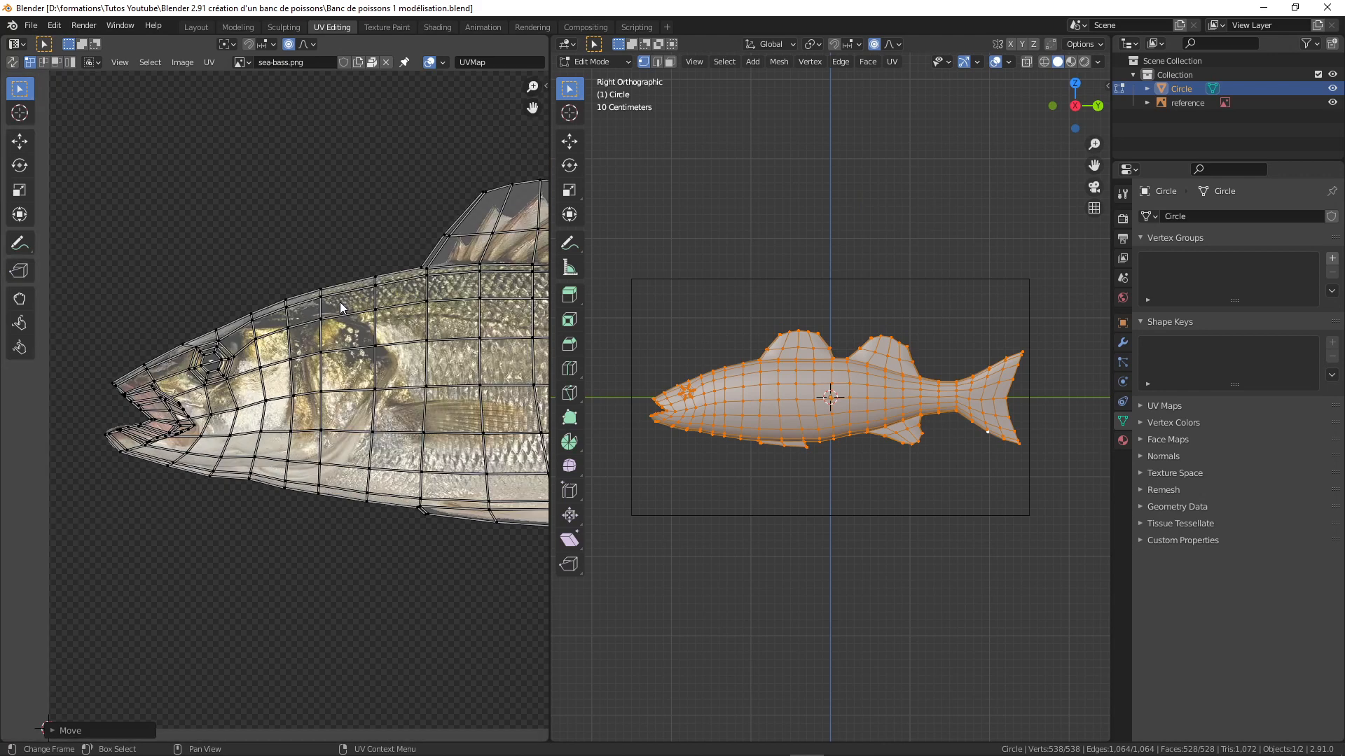
Turn off proportional editing in the UV editor and switch to the Shading workspace with the 3D viewport's sidebar shown
click(288, 44)
click(434, 28)
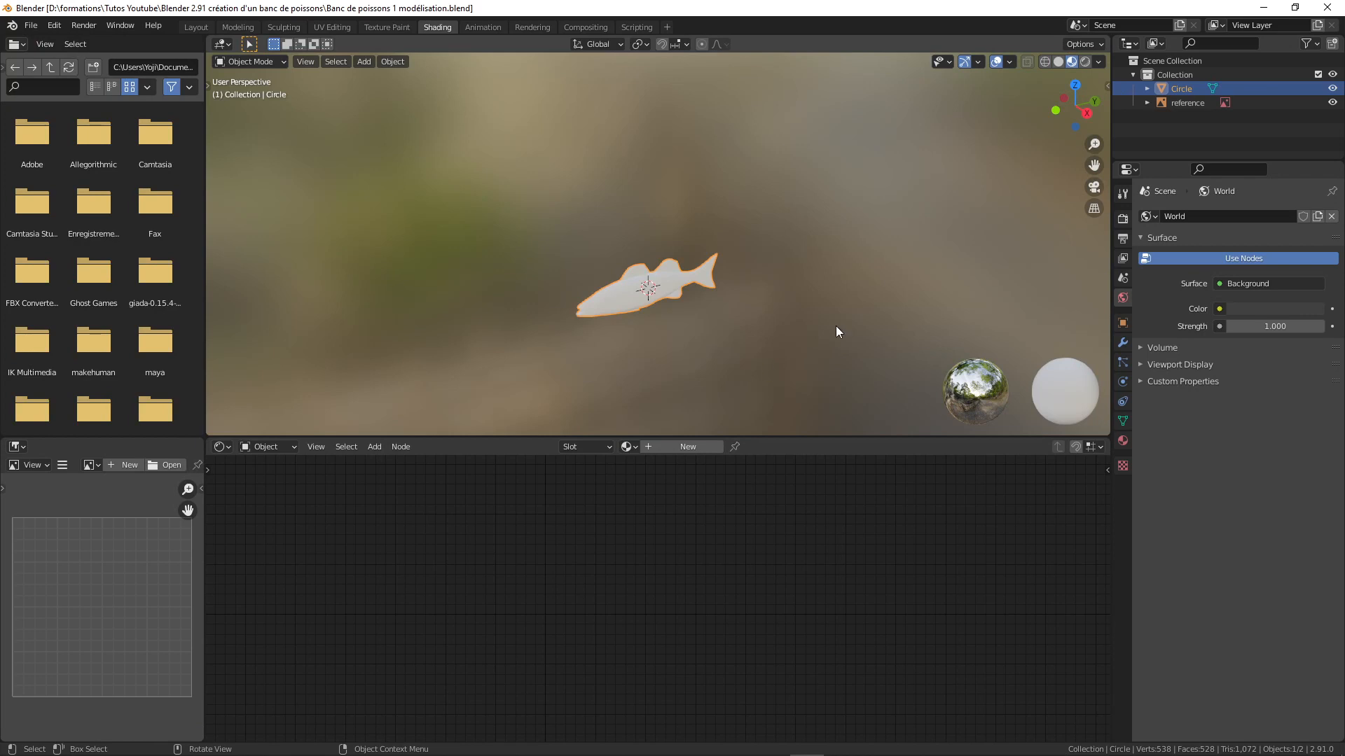
click(1107, 85)
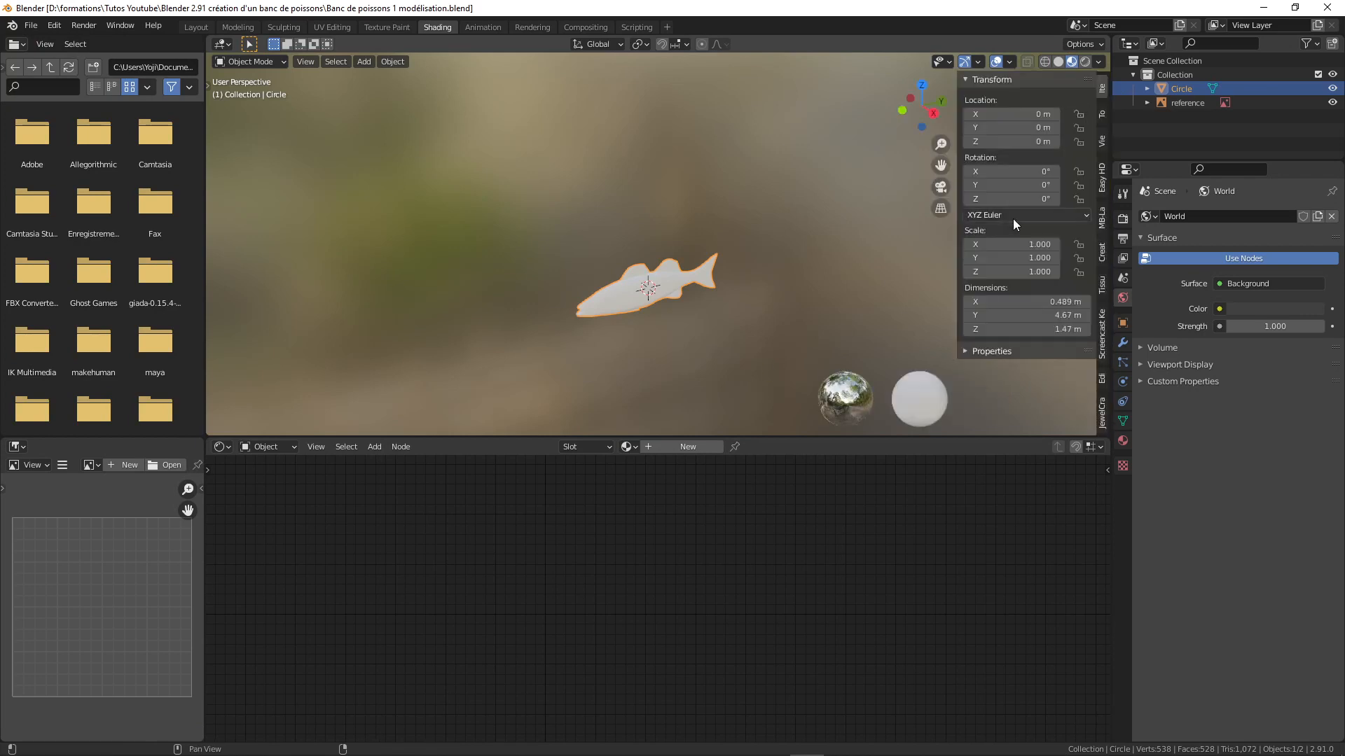
Enable the Screencast Keys display in the 3D viewport and hide the sidebar
click(1102, 331)
click(976, 80)
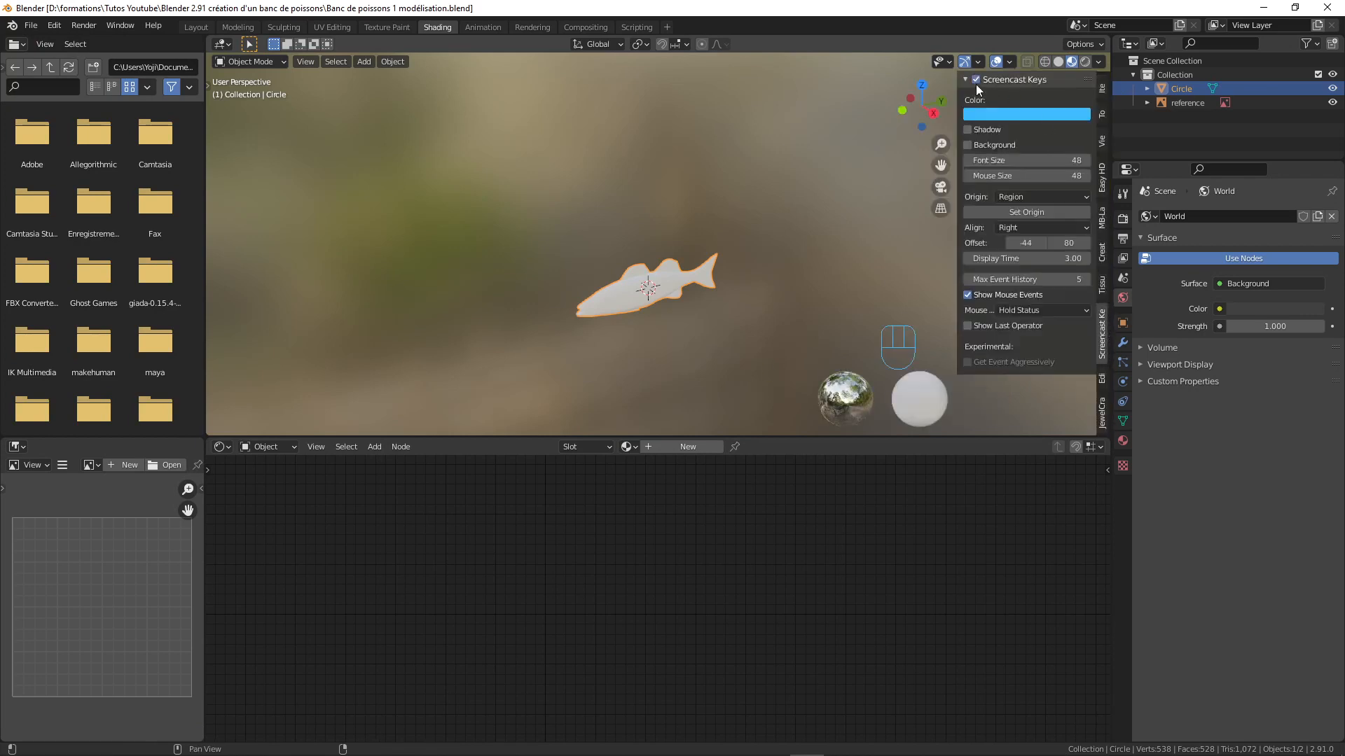
scroll(835, 266, down, 3)
key(n)
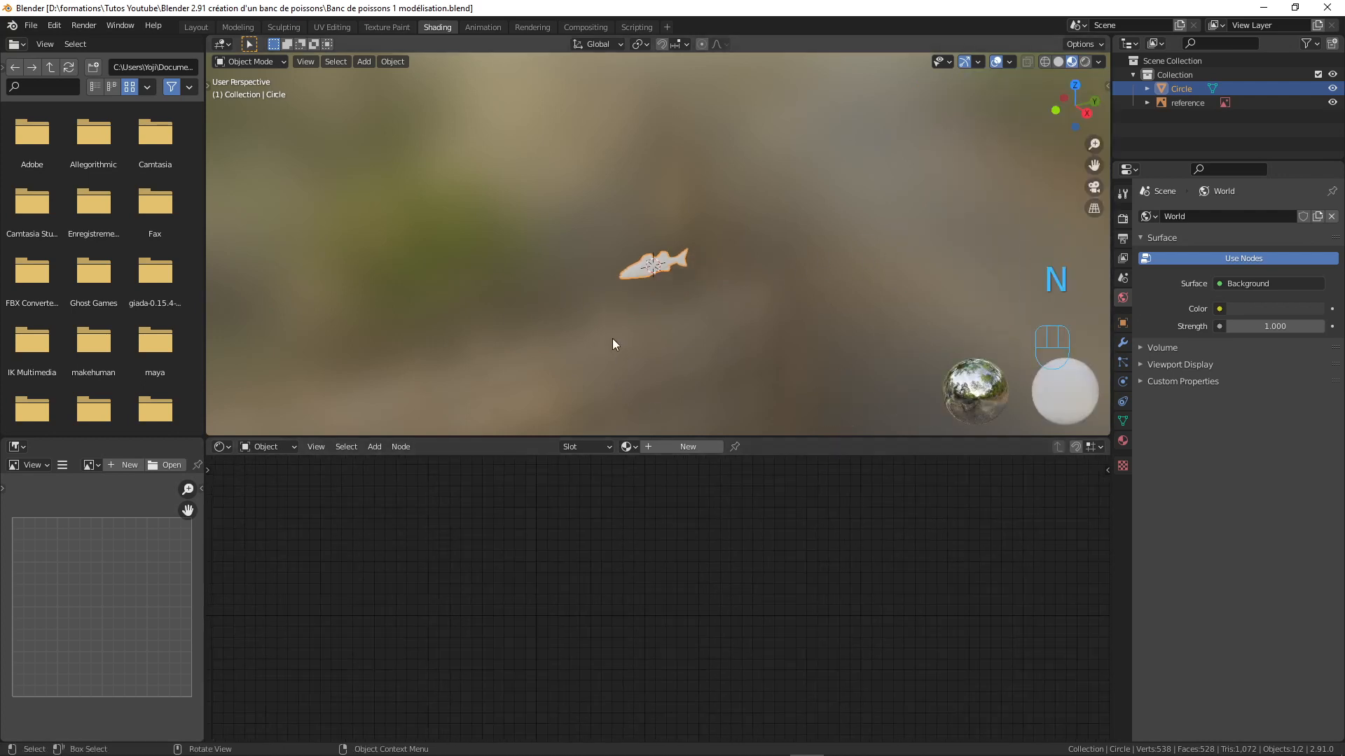
Create a new material for the fish and name it Bar
scroll(612, 340, up, 2)
click(676, 448)
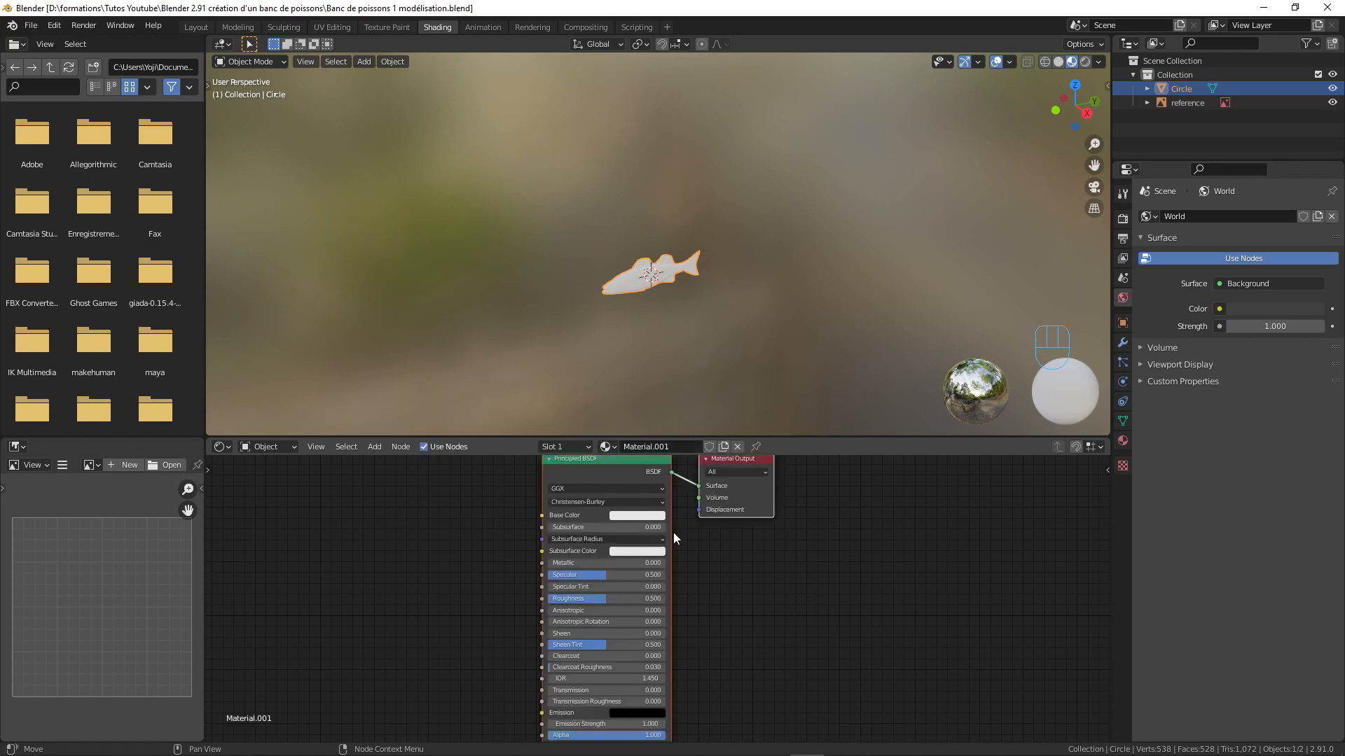
click(664, 446)
text(bar)
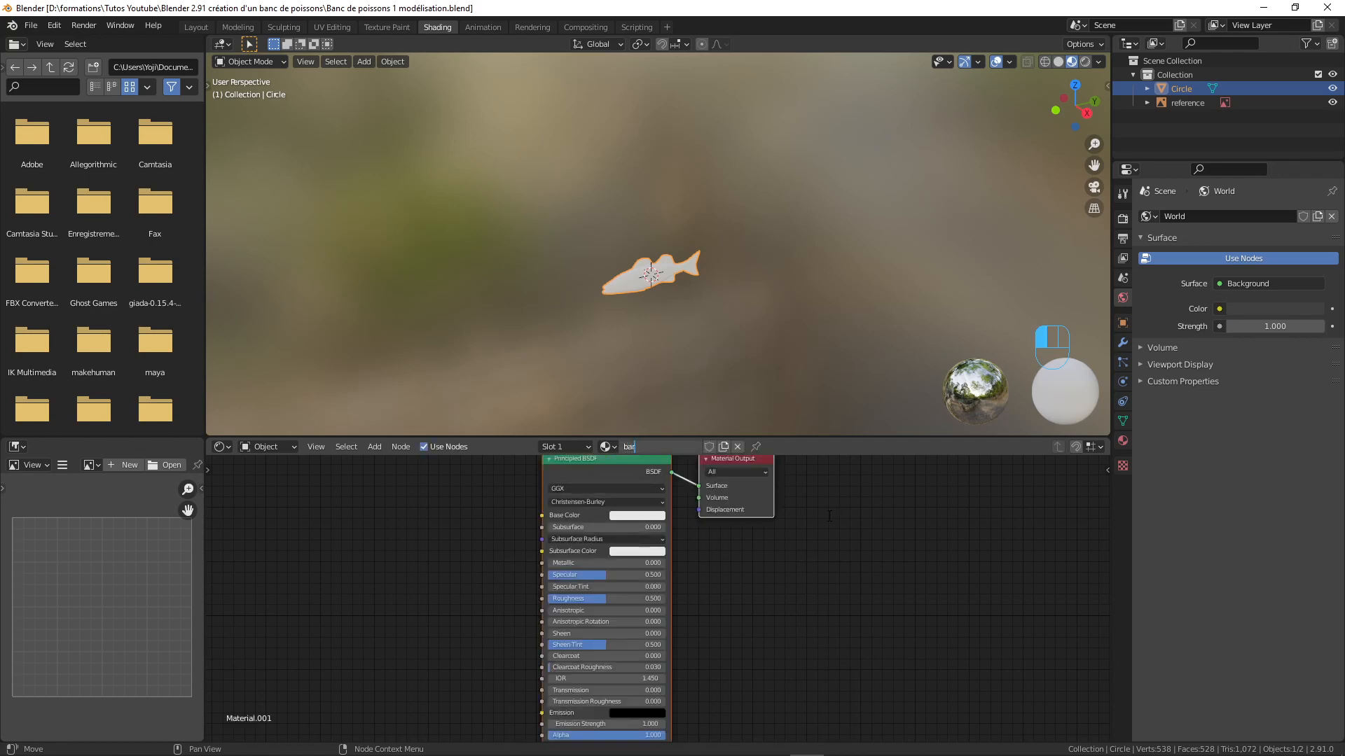
key(Home)
key(Delete)
text(B)
key(Return)
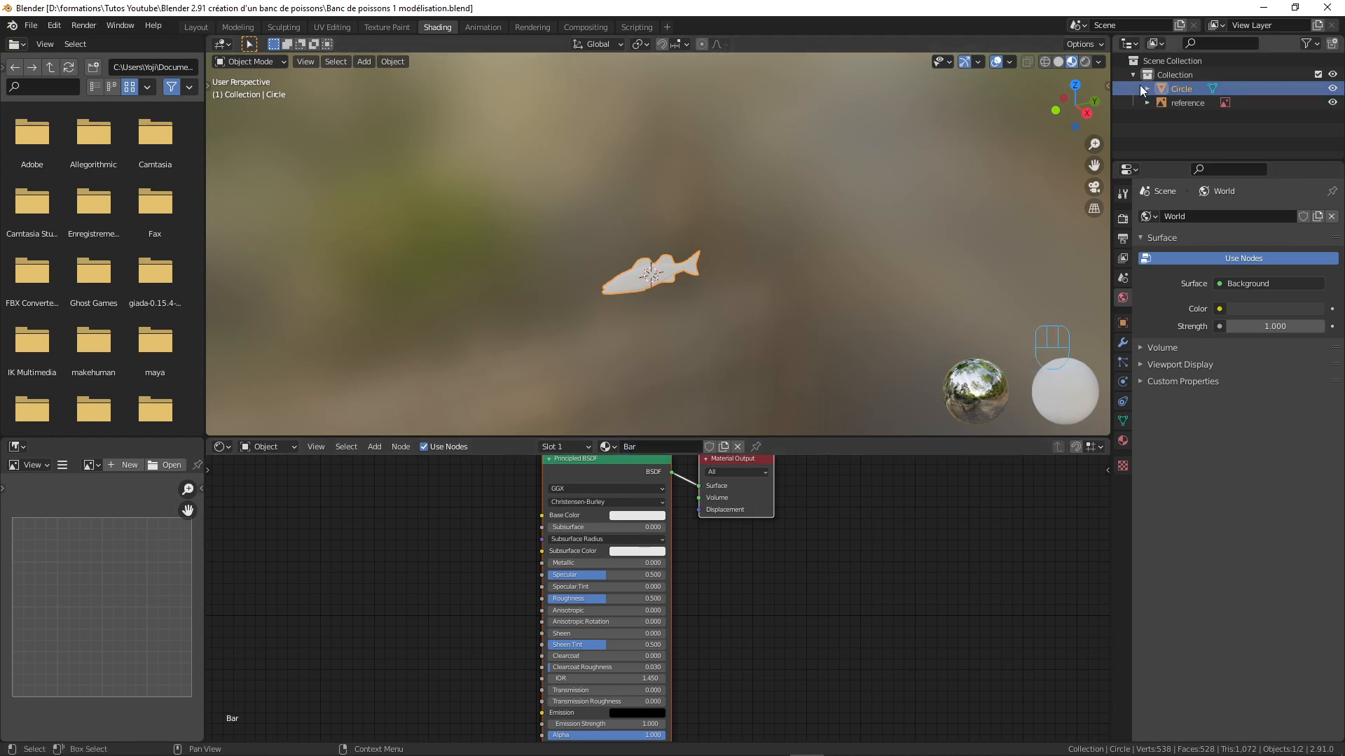
Rename the fish object as Bar in the scene hierarchy
double_click(1190, 88)
text(Bar)
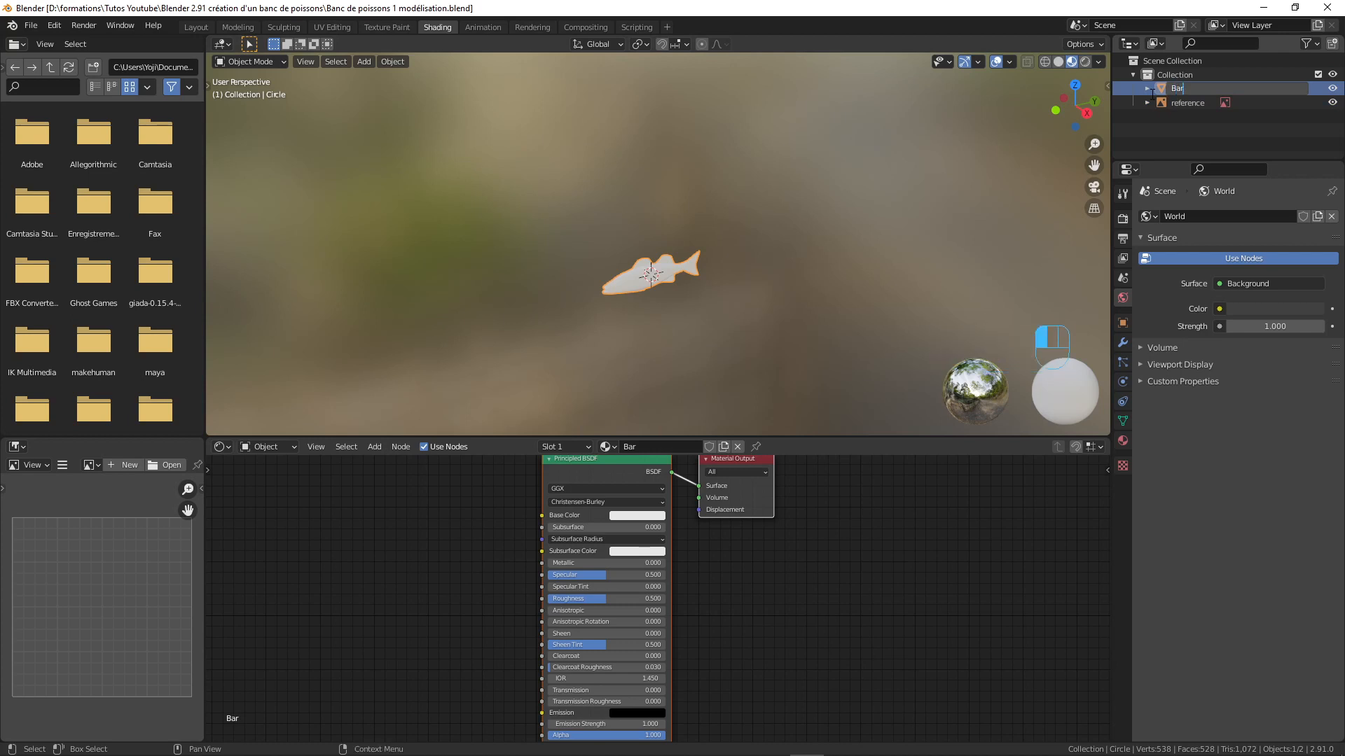
key(Return)
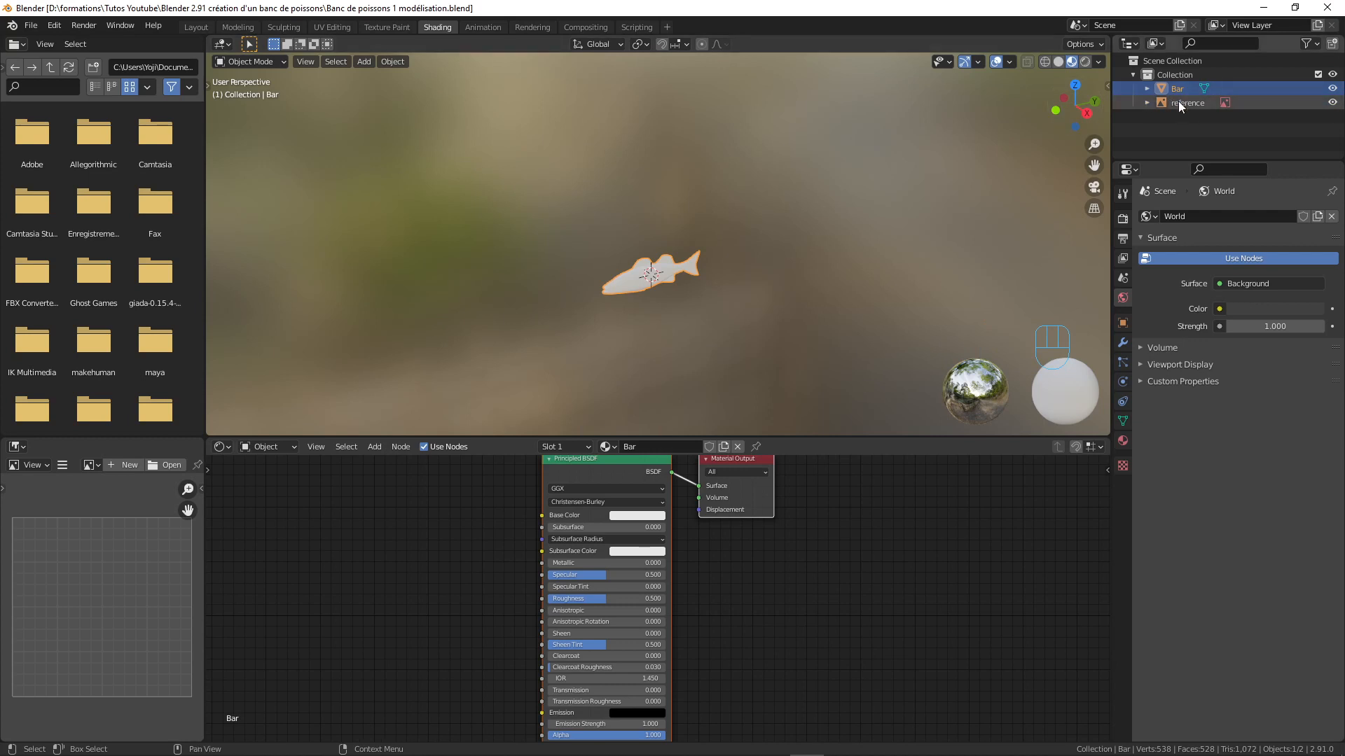
Change the Principled BSDF's base color to a pale pink
key(Home)
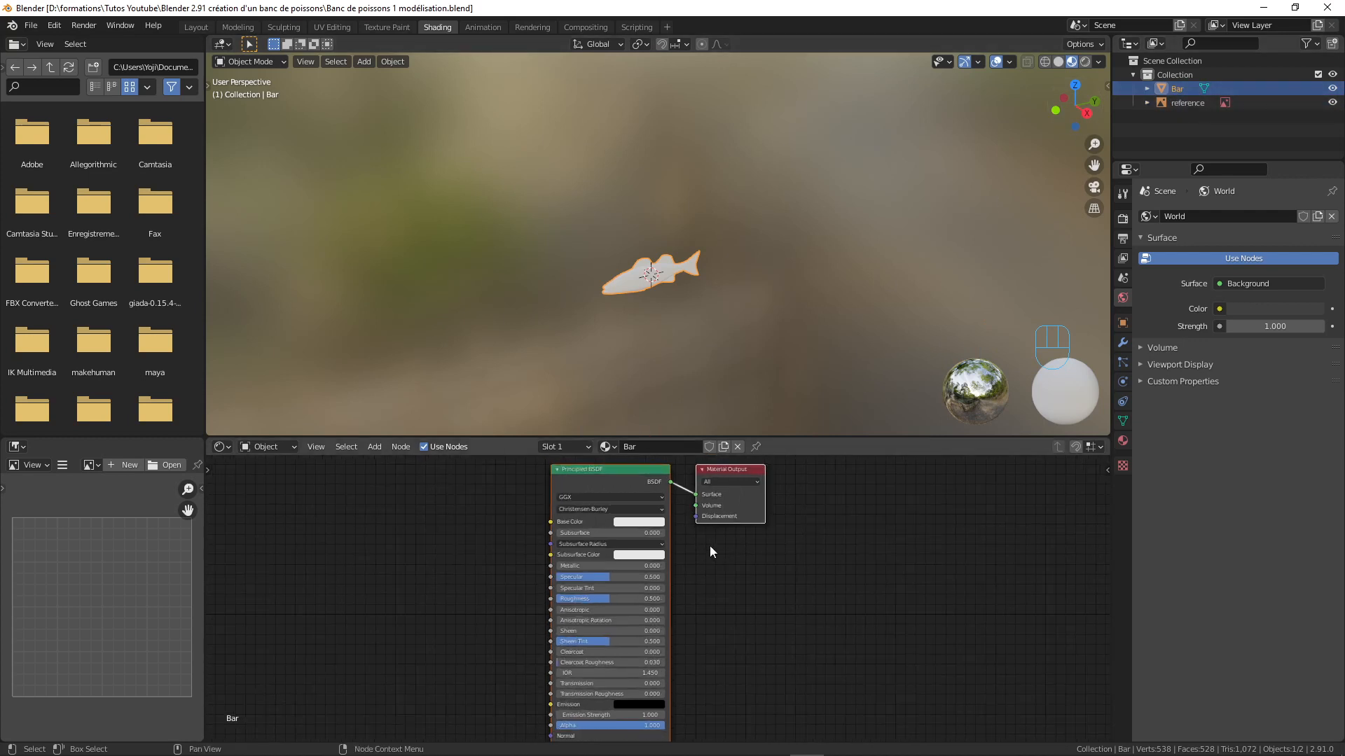
middle_drag(679, 336, 642, 354)
scroll(636, 302, up, 5)
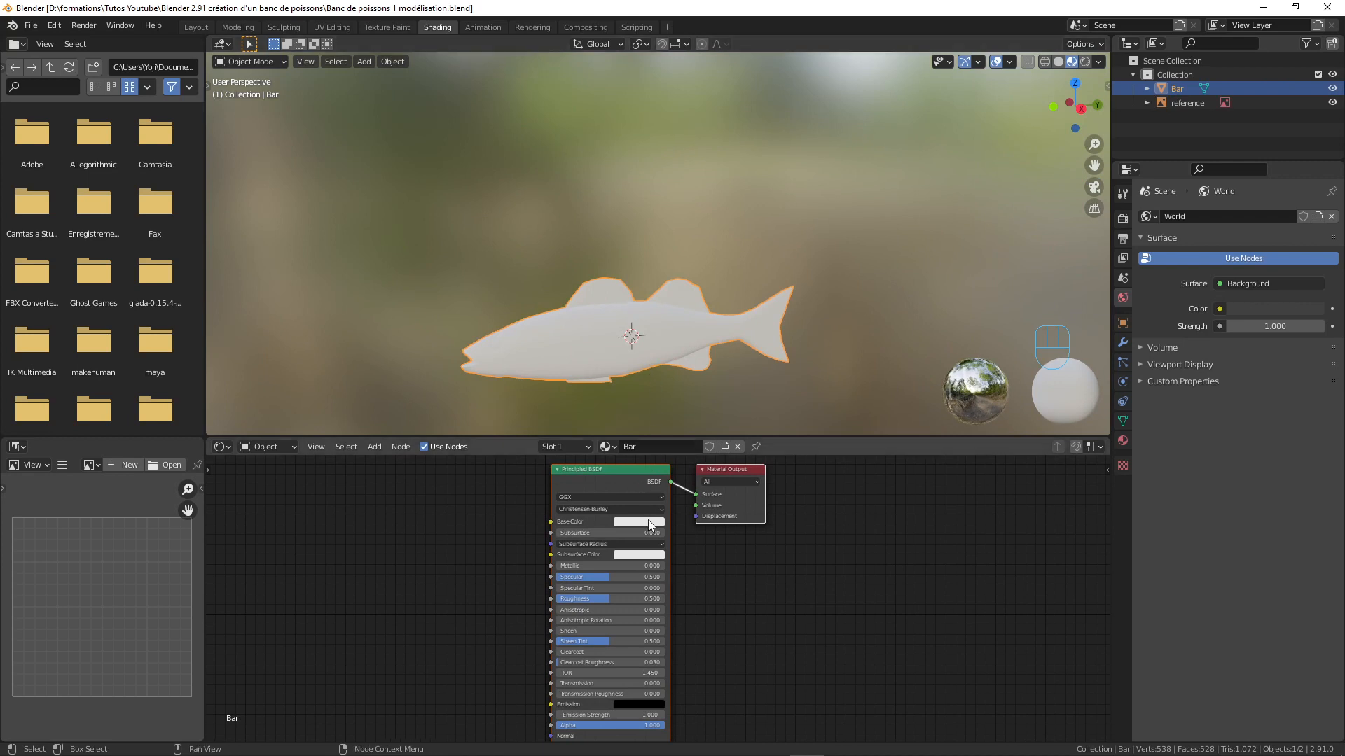
click(639, 522)
click(662, 412)
drag(662, 412, 657, 416)
Display sea-bass.png in the image editor and bring it into the shader graph as an image texture node beside the Principled BSDF
click(92, 465)
click(123, 497)
scroll(123, 491, down, 5)
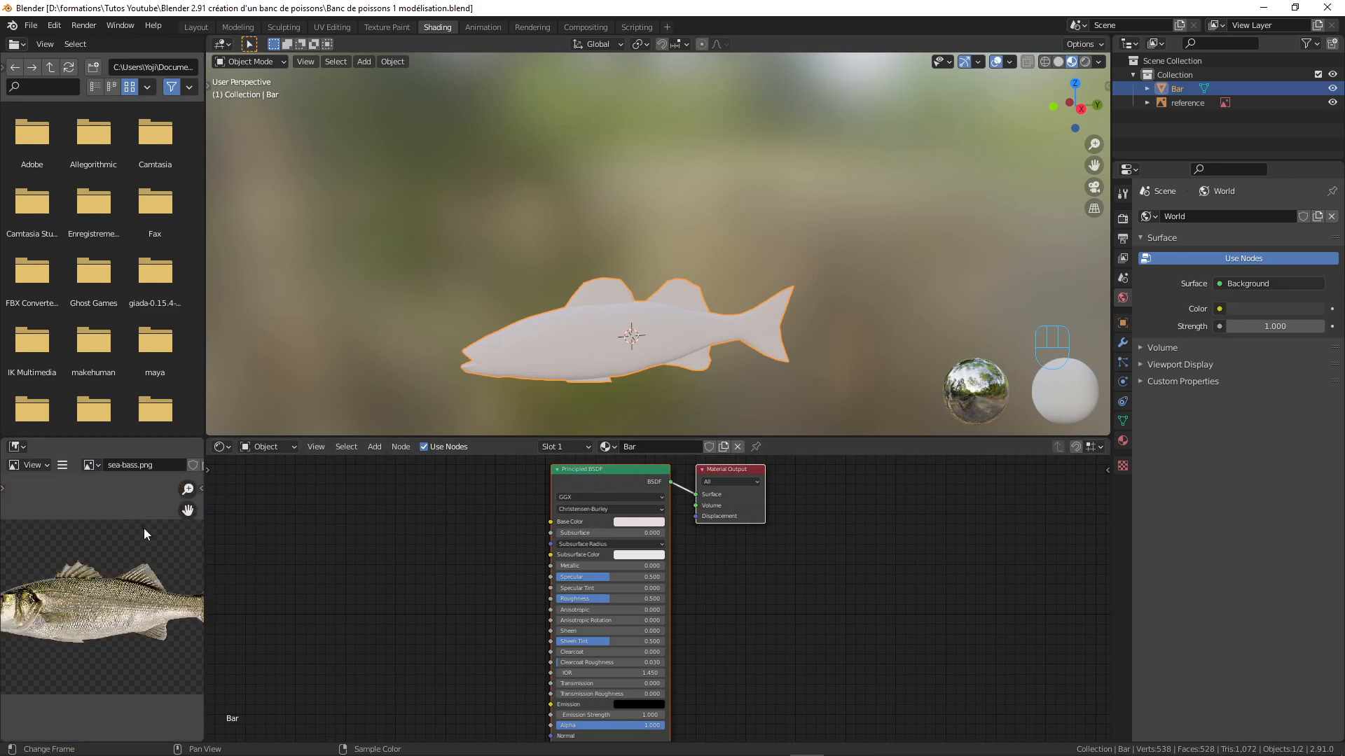
click(90, 465)
drag(91, 465, 271, 520)
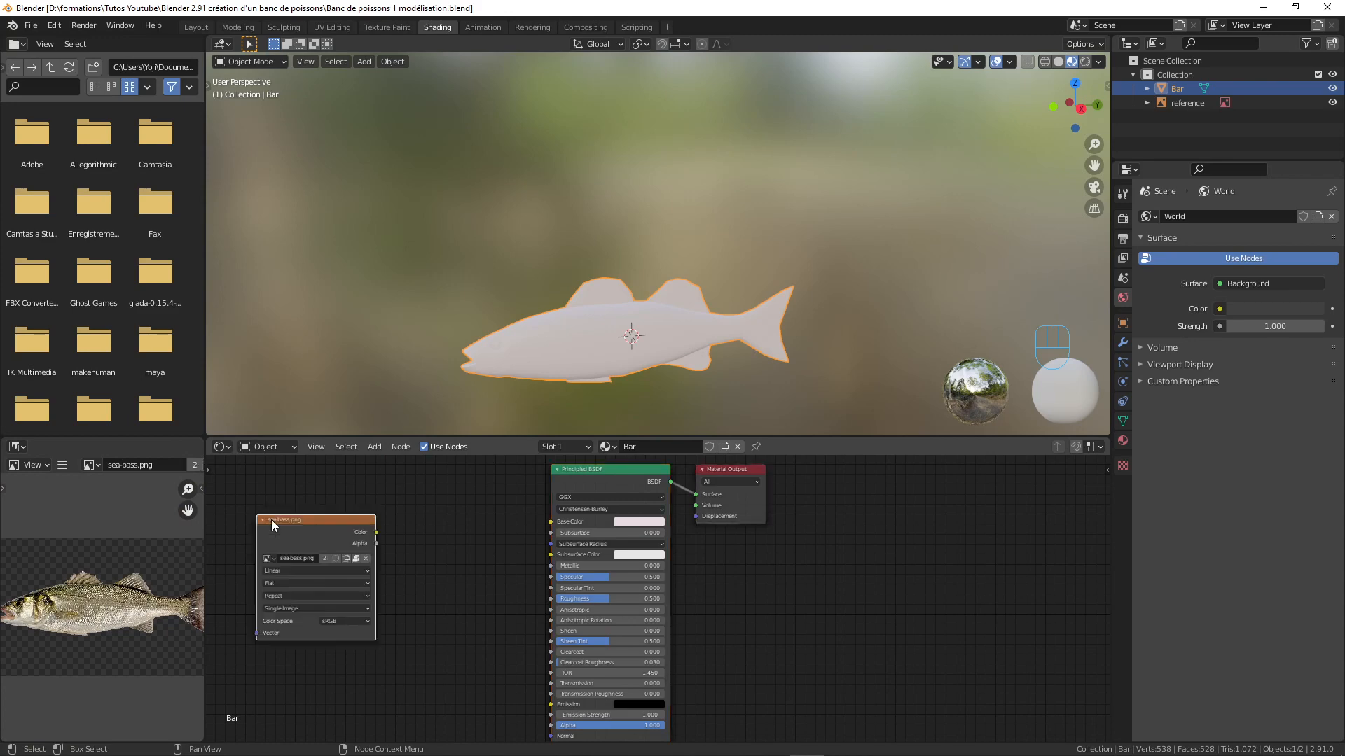
Connect the sea-bass.png texture's Color output to the Base Color of the Principled BSDF
scroll(351, 558, down, 4)
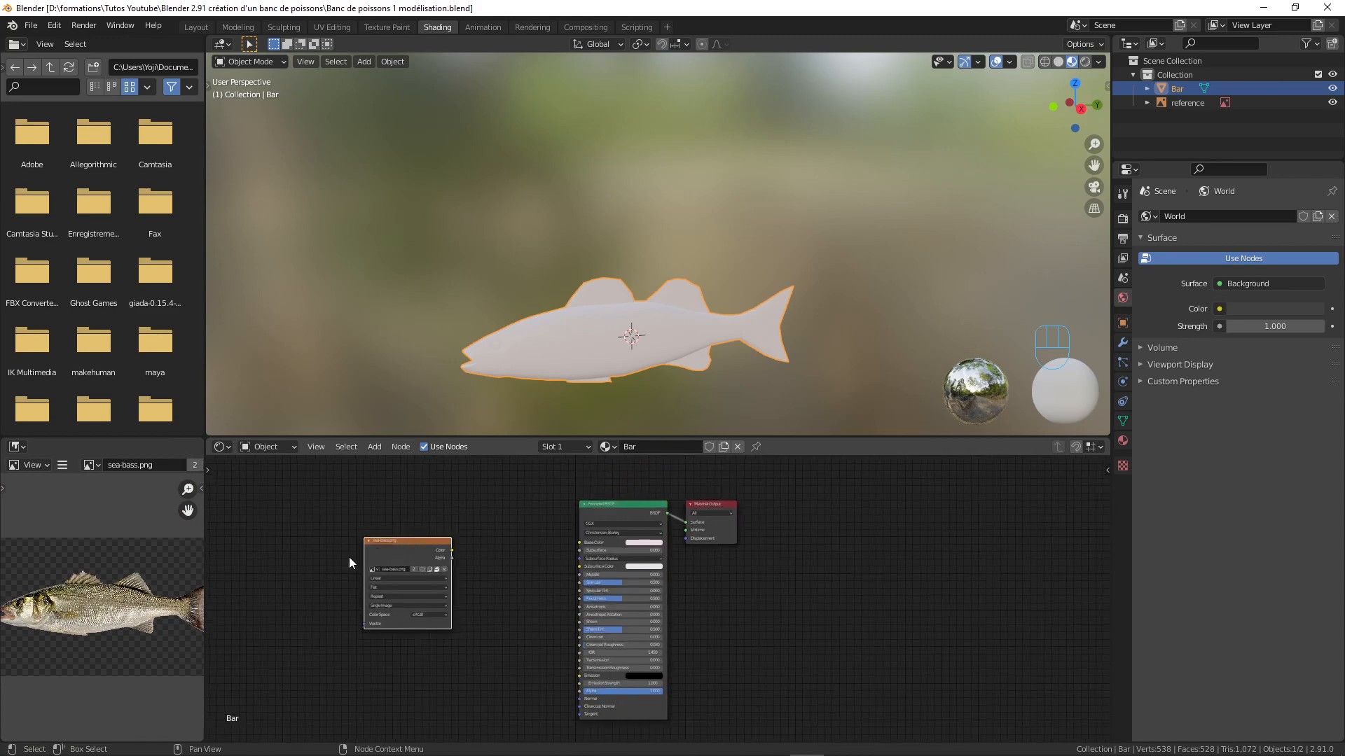
scroll(352, 557, up, 4)
middle_drag(352, 557, 438, 563)
scroll(437, 553, up, 1)
scroll(438, 539, down, 2)
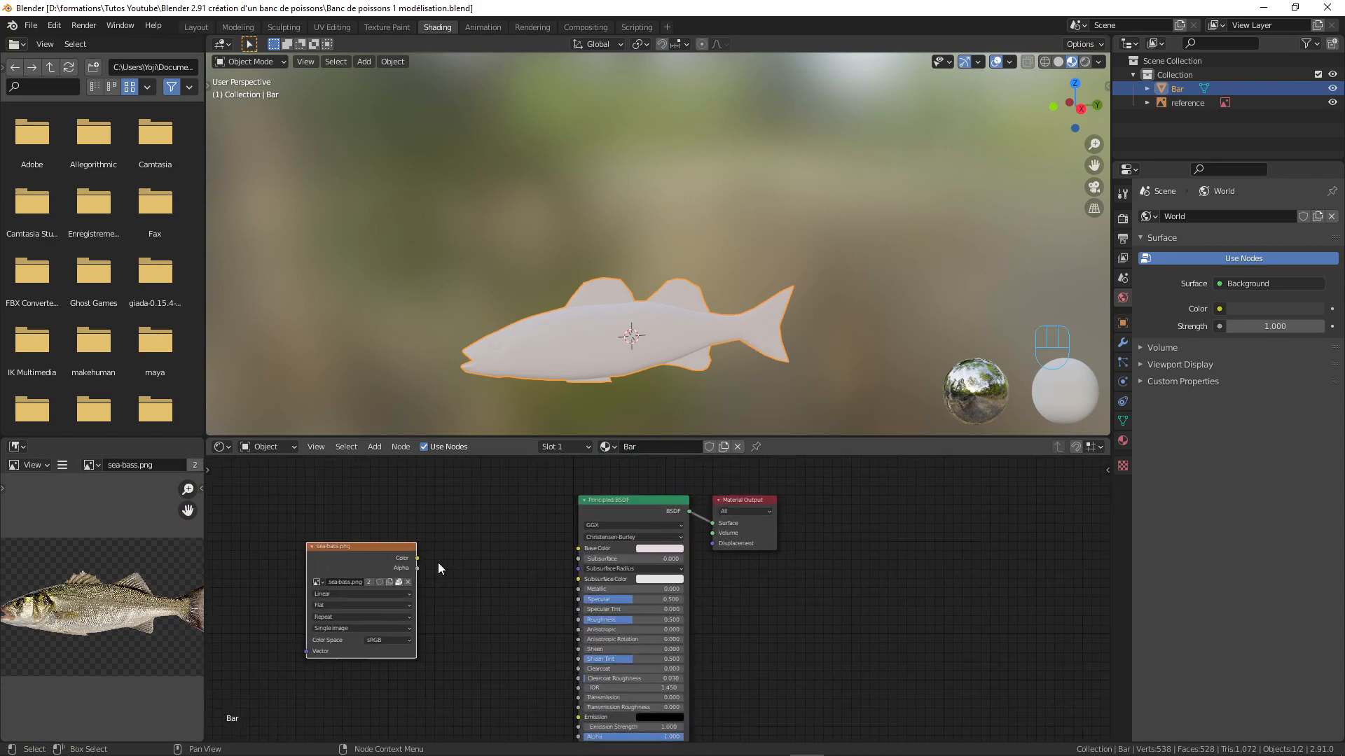
drag(417, 558, 578, 549)
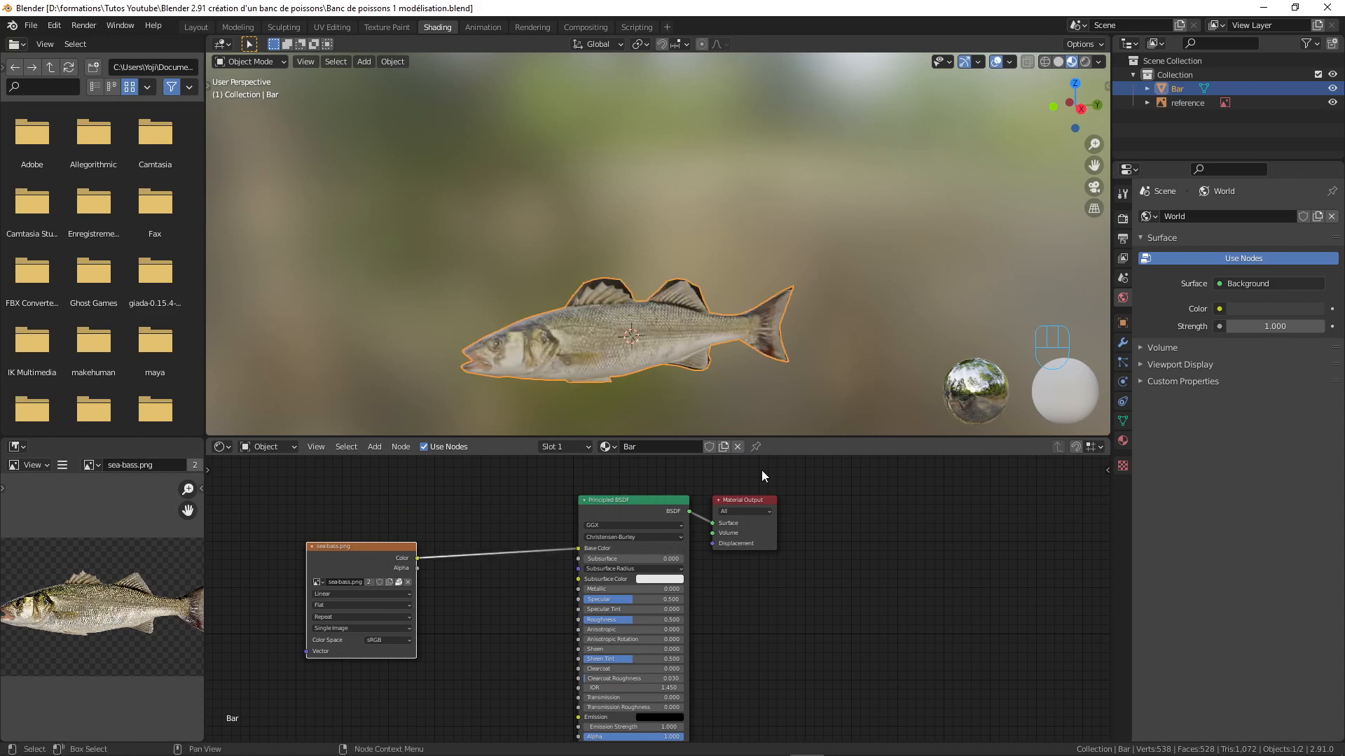
Inspect the textured fish, shift the sea-bass.png node slightly and move the Material Output node farther away from the Principled BSDF
middle_drag(599, 346, 654, 356)
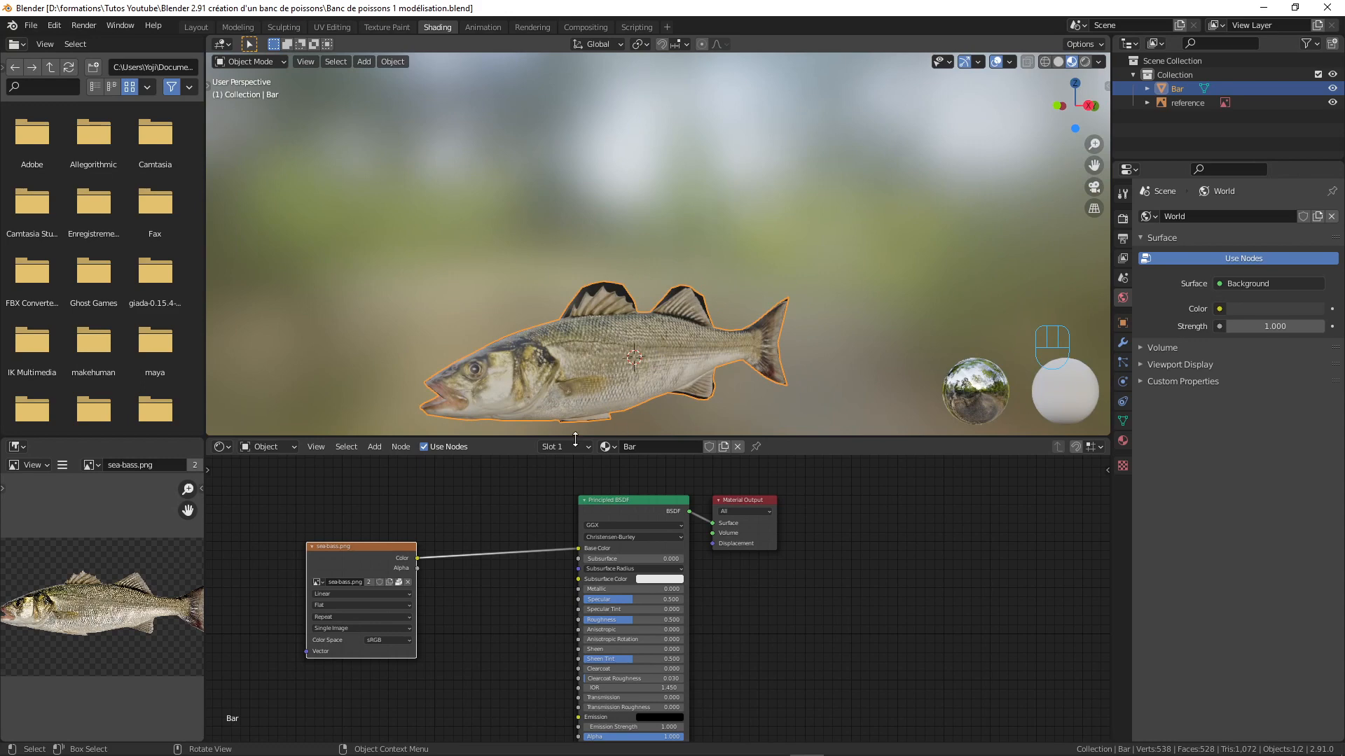
middle_drag(691, 344, 654, 239)
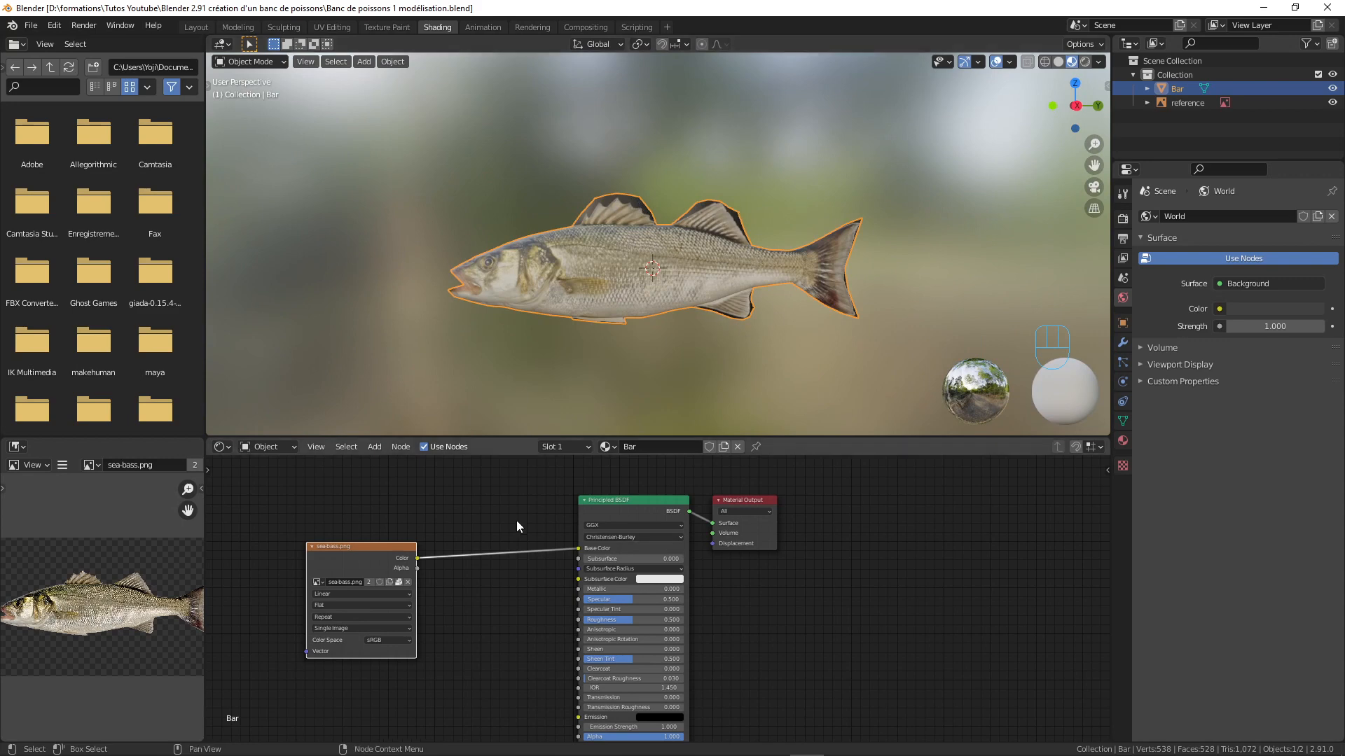
mouse_move(334, 557)
mouse_down()
mouse_move(364, 547)
mouse_move(329, 539)
mouse_move(343, 535)
mouse_up()
middle_drag(591, 302, 654, 178)
scroll(624, 320, up, 4)
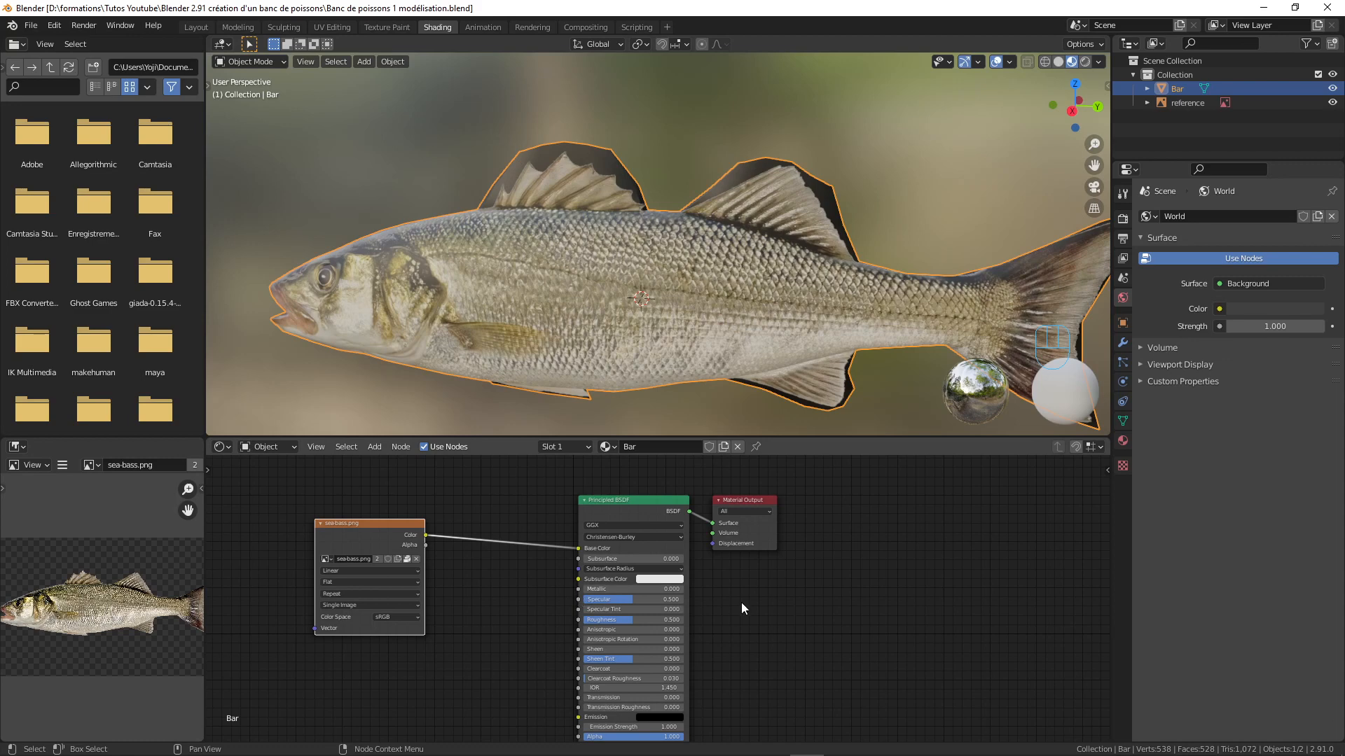
scroll(741, 603, down, 2)
scroll(741, 602, up, 1)
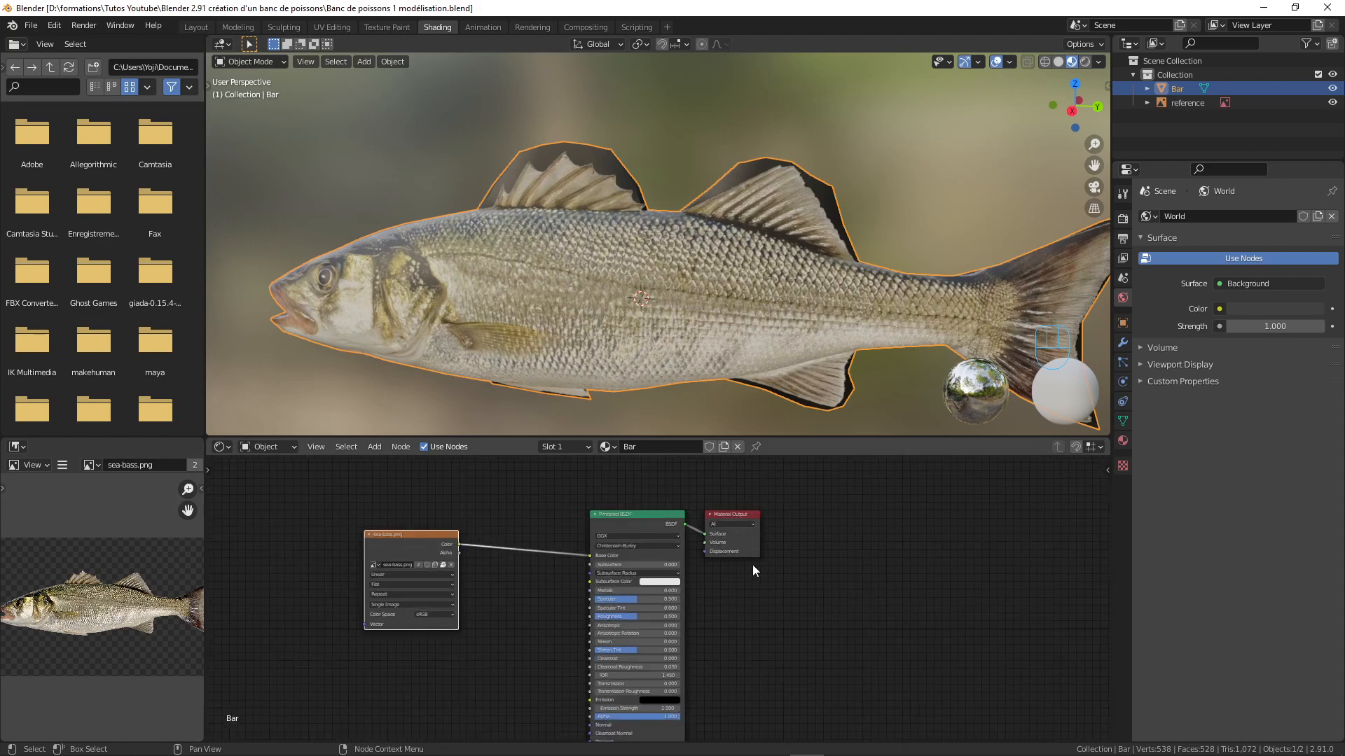
drag(729, 515, 912, 512)
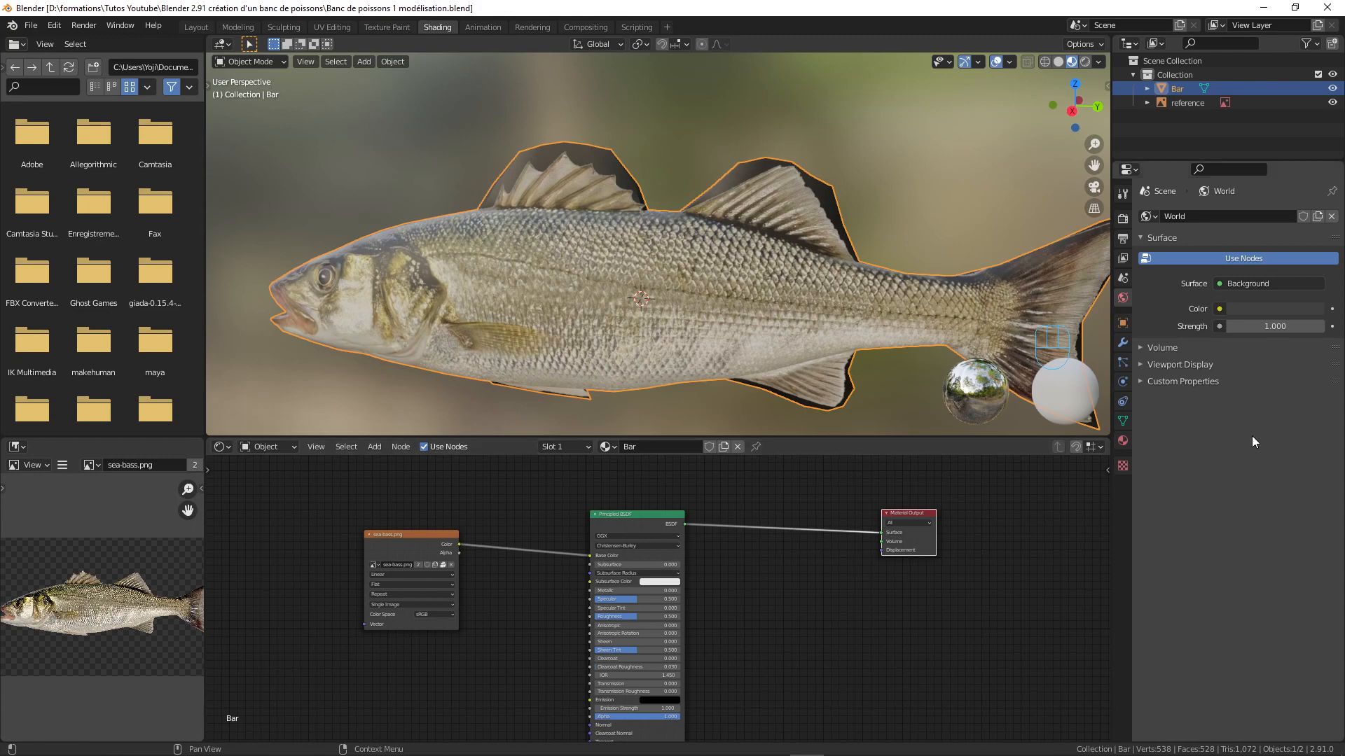
Set both the Blend Mode and the Shadow Mode of the Bar material to Alpha Clip
click(1123, 441)
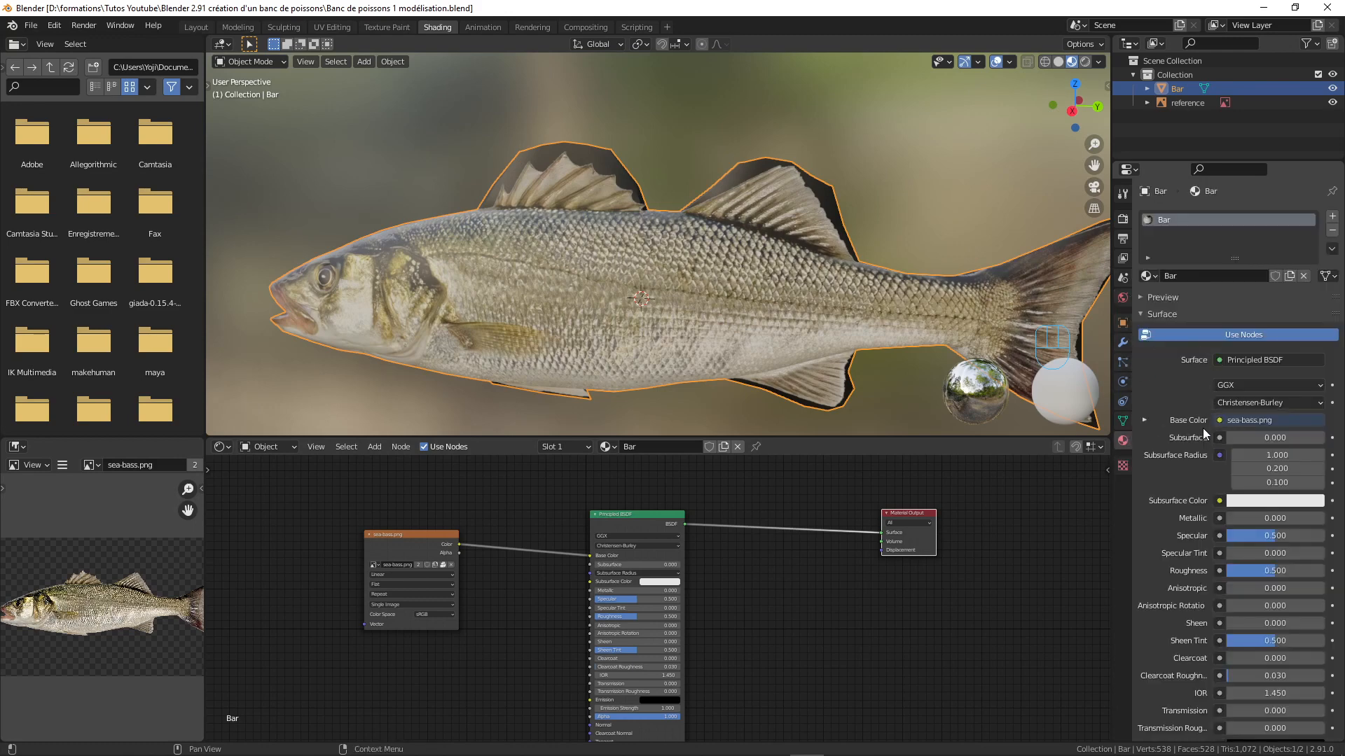
click(1139, 288)
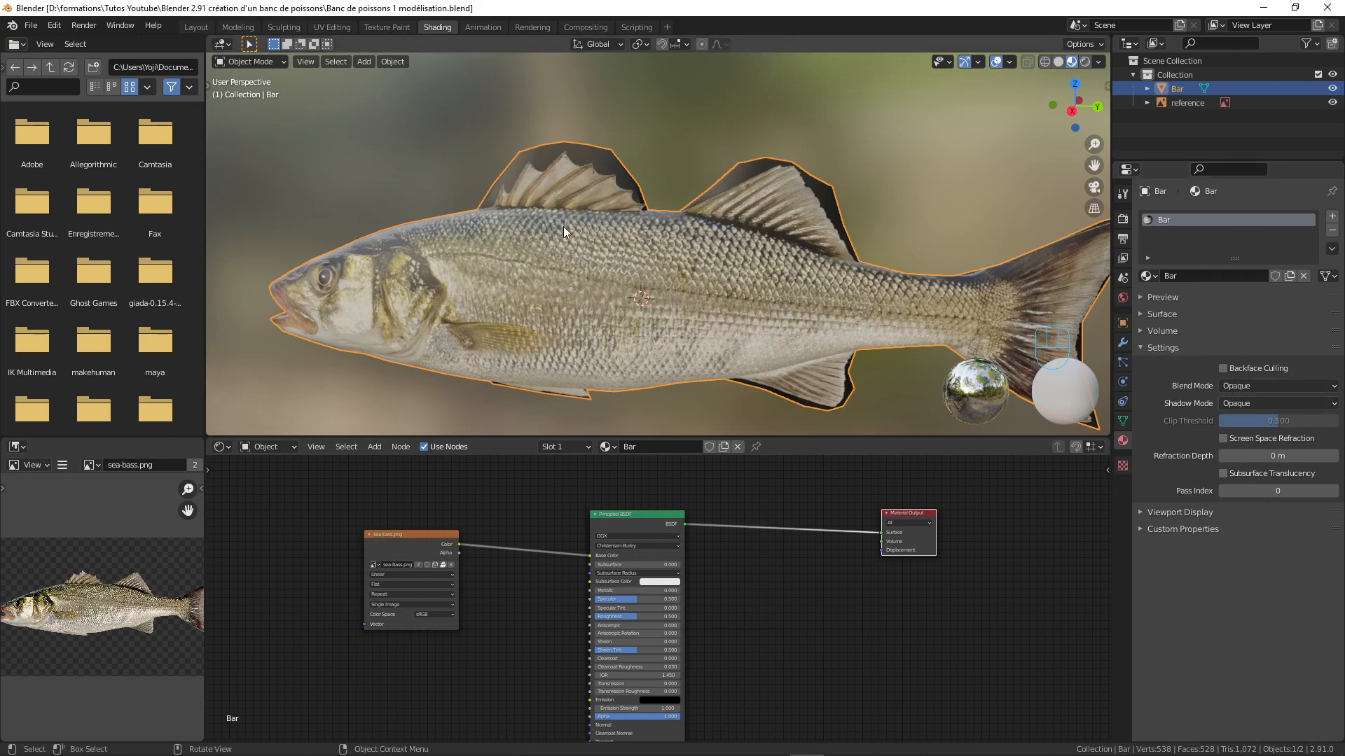
middle_drag(608, 304, 651, 284)
scroll(632, 301, down, 2)
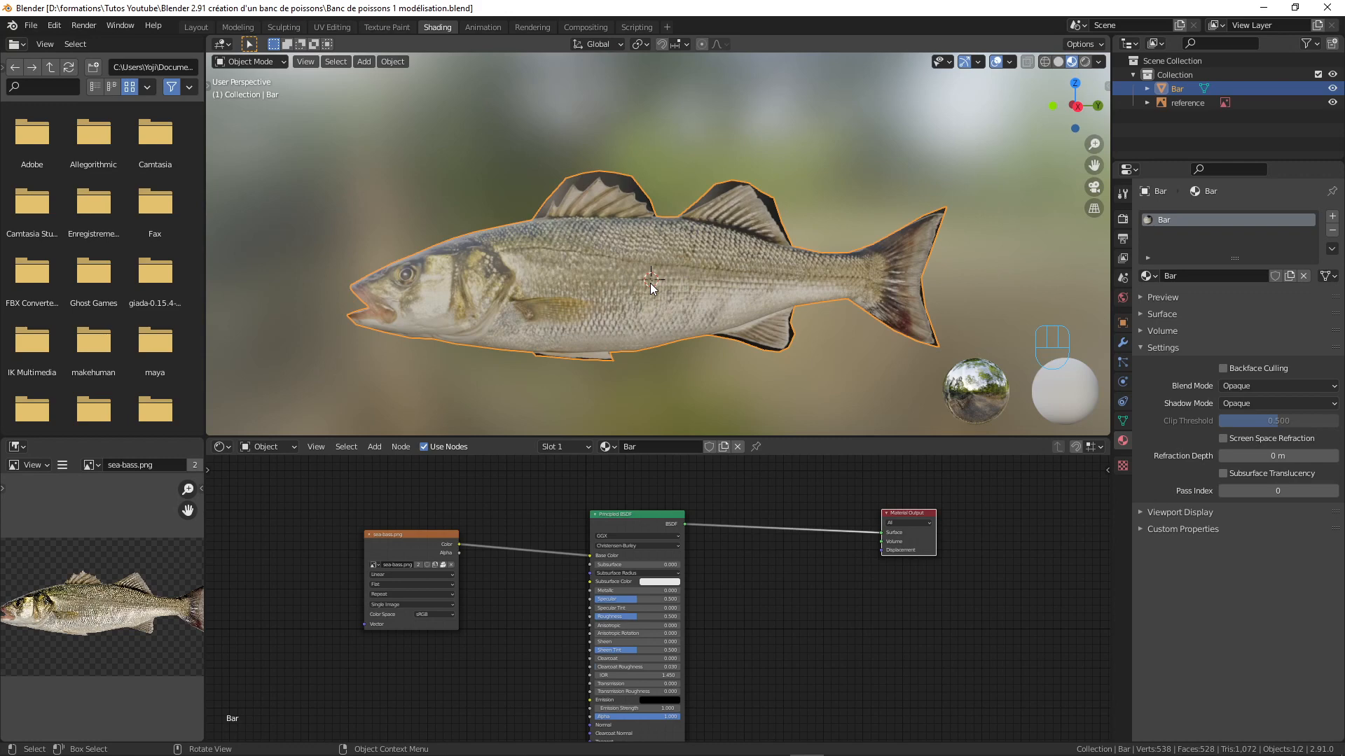
click(1276, 388)
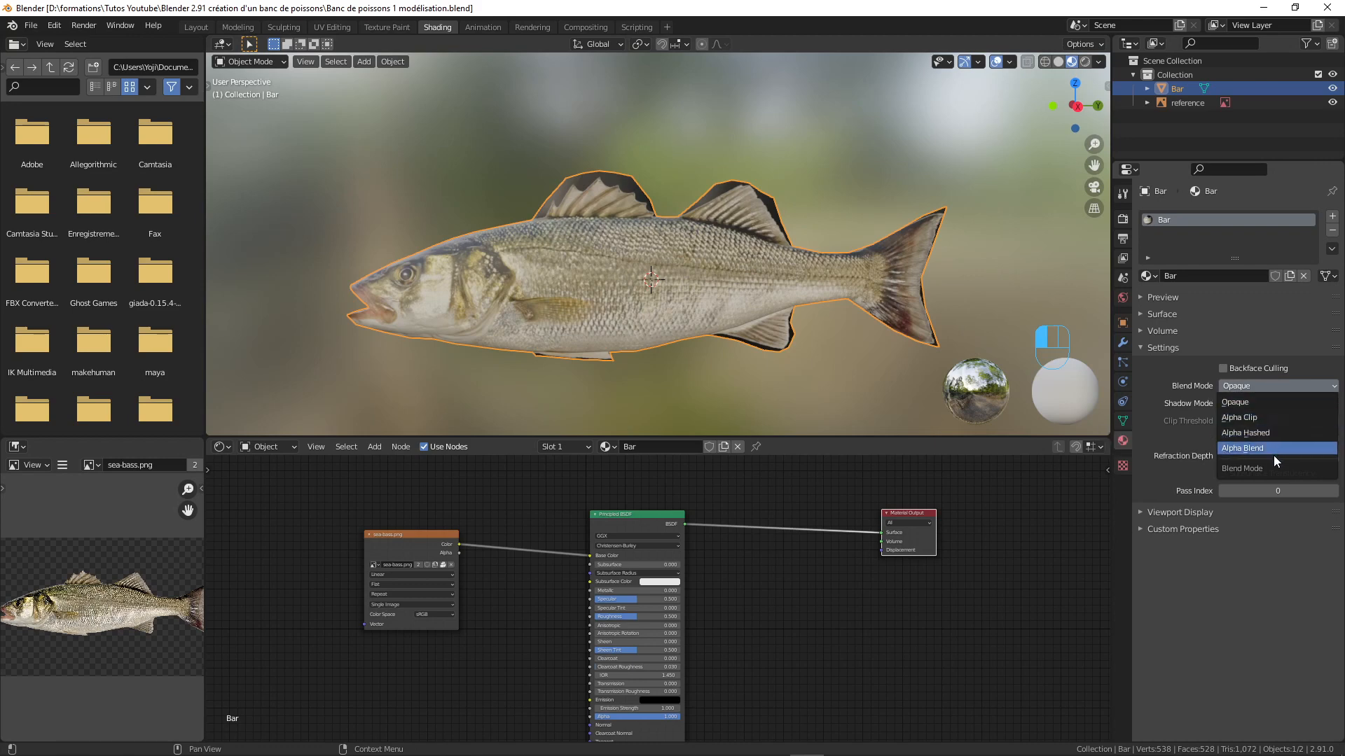
click(1275, 419)
click(1295, 406)
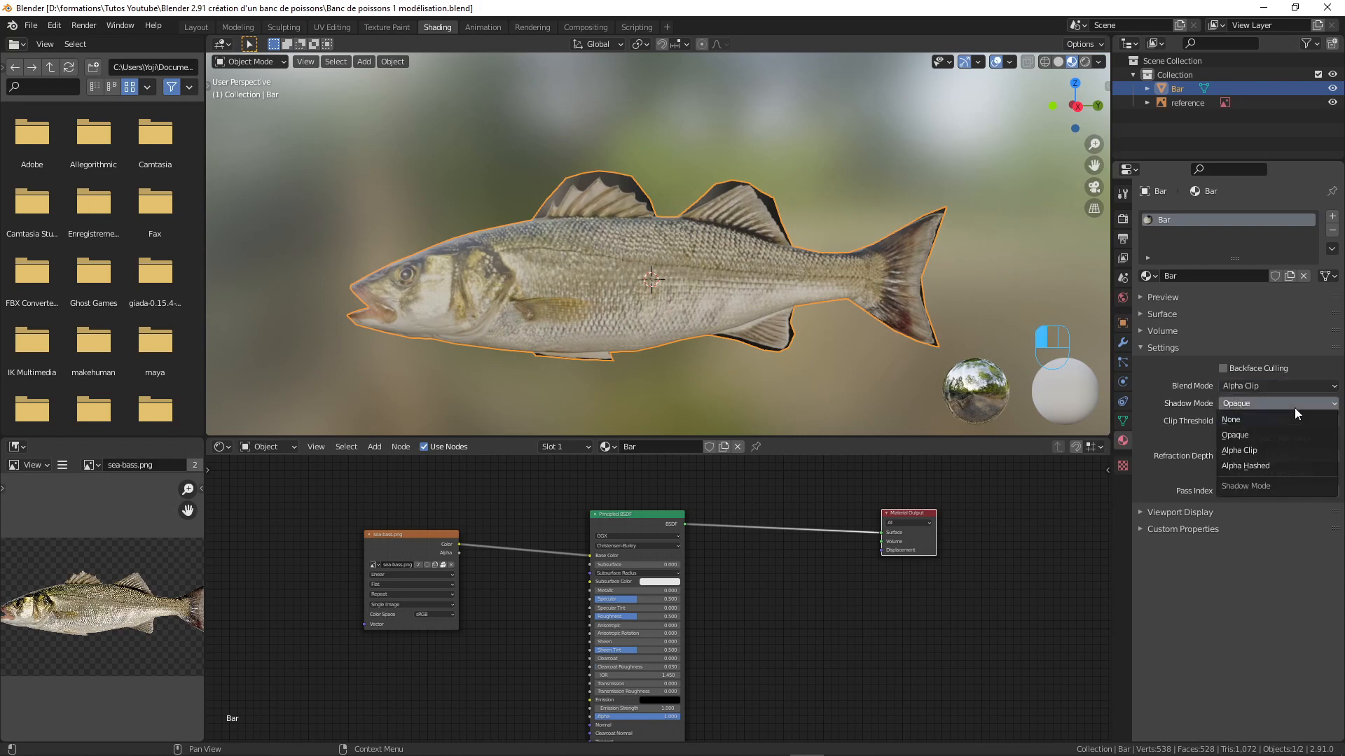
click(1272, 452)
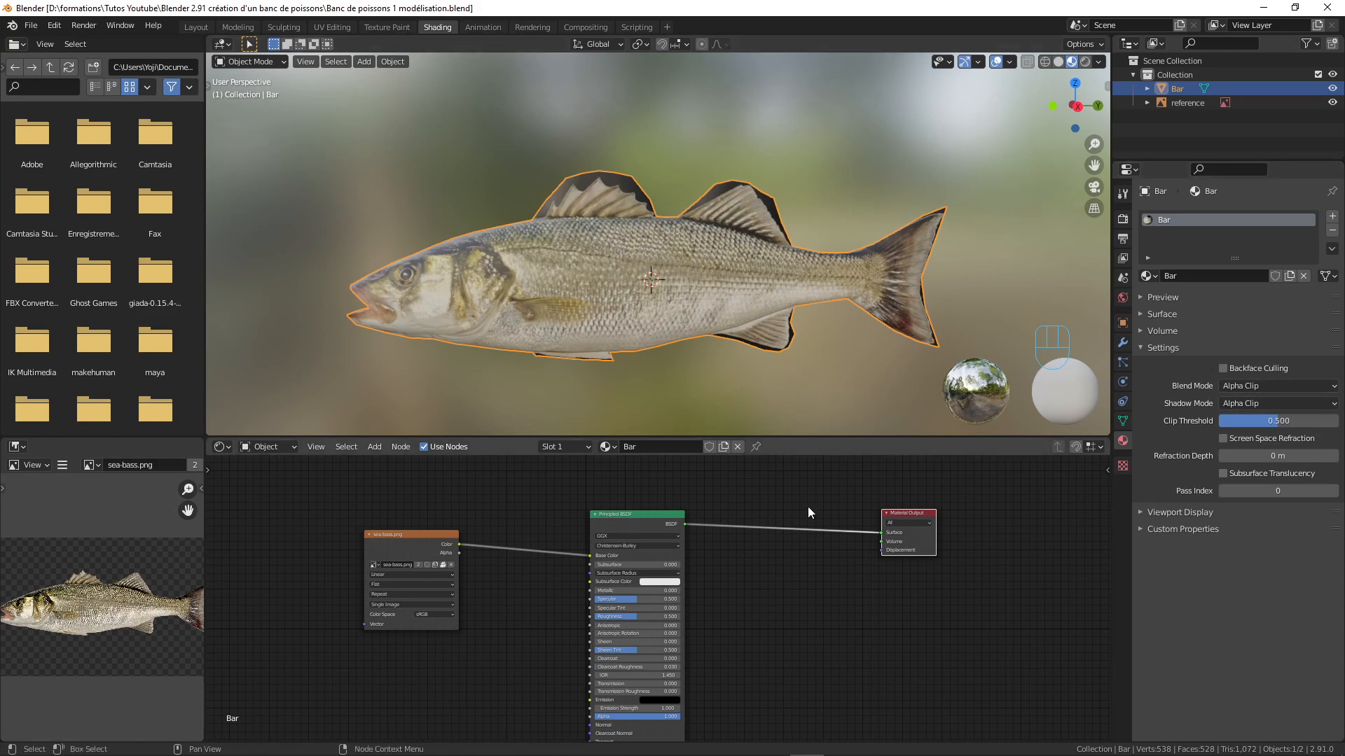
Add a Transparent BSDF node between the Principled BSDF and the Material Output, below their link
scroll(757, 511, down, 1)
scroll(750, 502, up, 2)
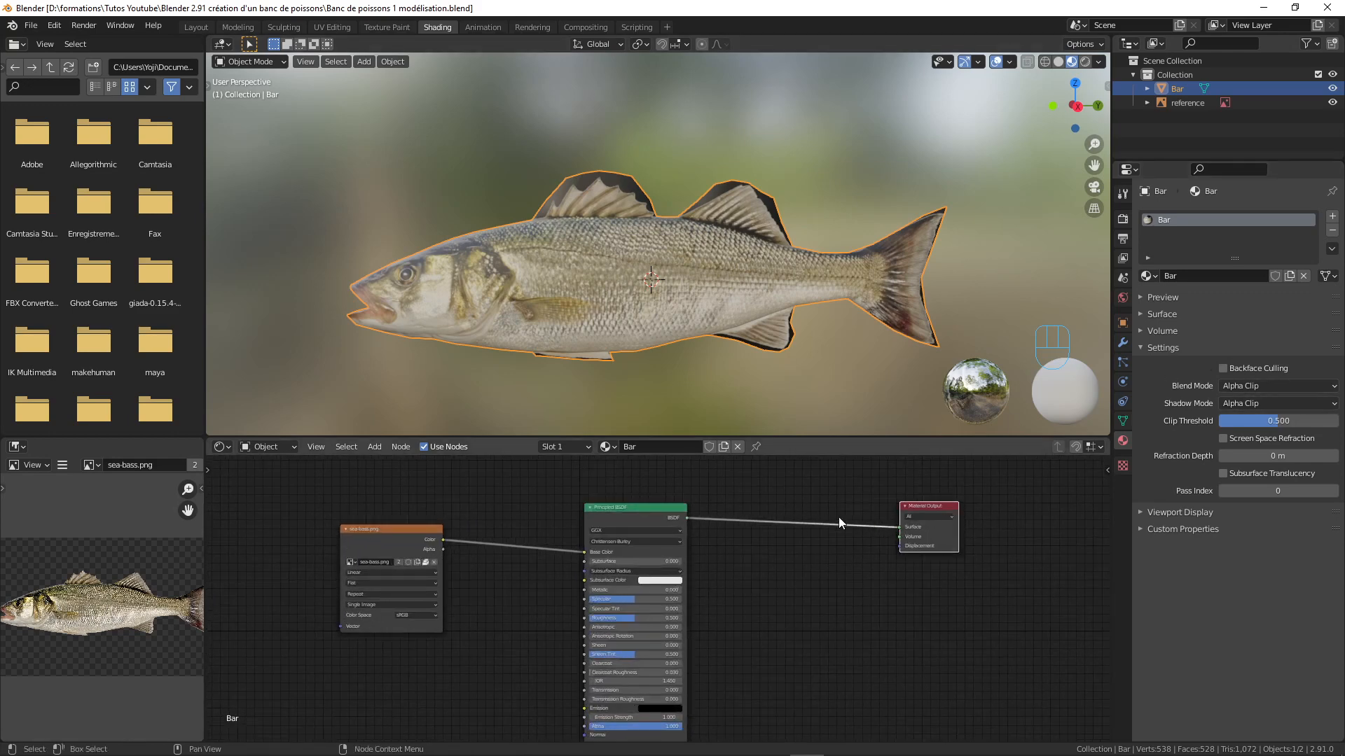
scroll(830, 553, down, 1)
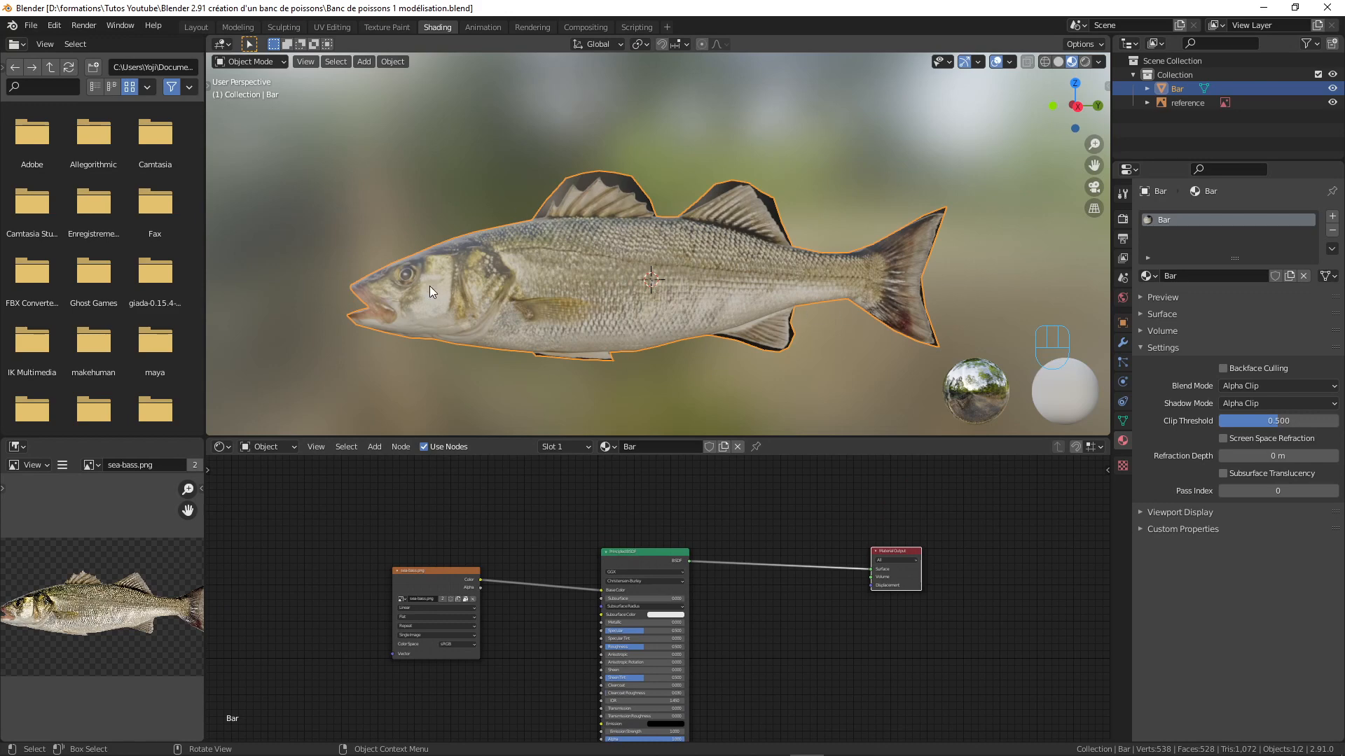
middle_drag(576, 346, 680, 304)
middle_drag(823, 312, 651, 305)
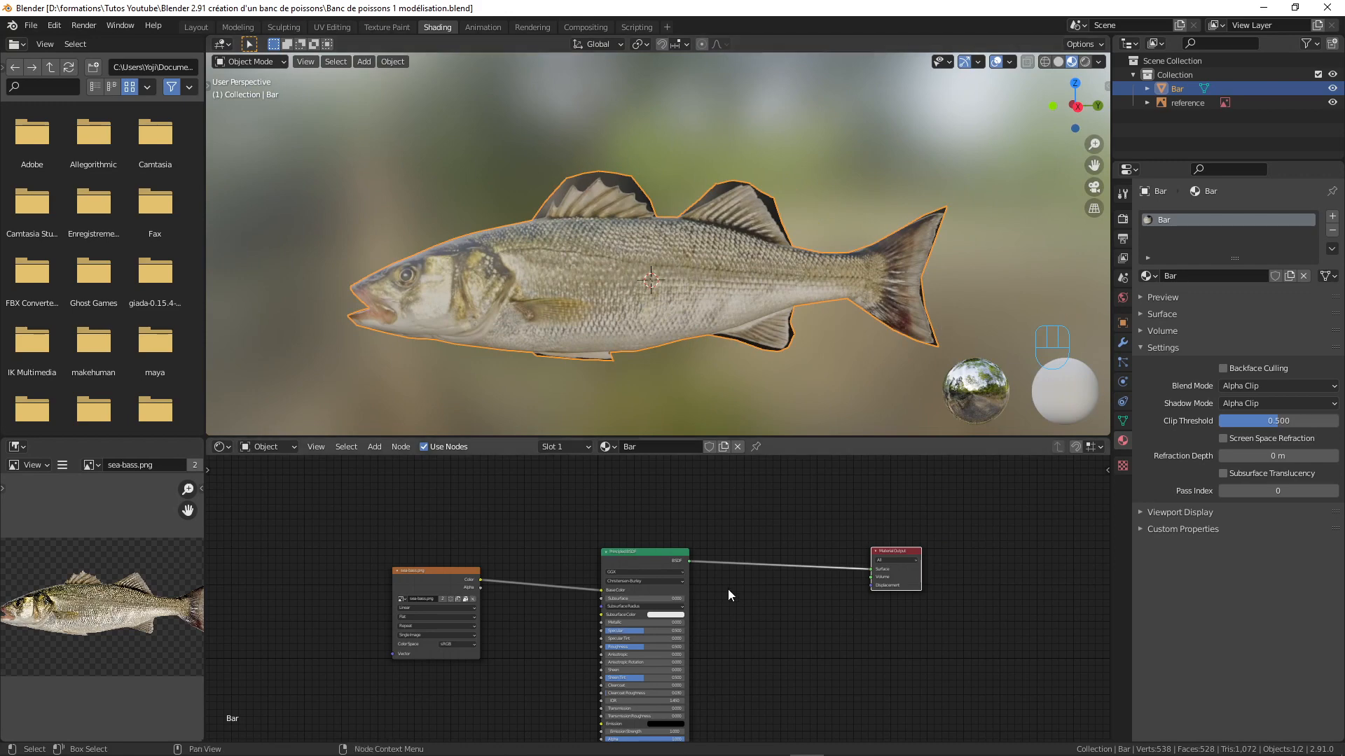
key(shift+a)
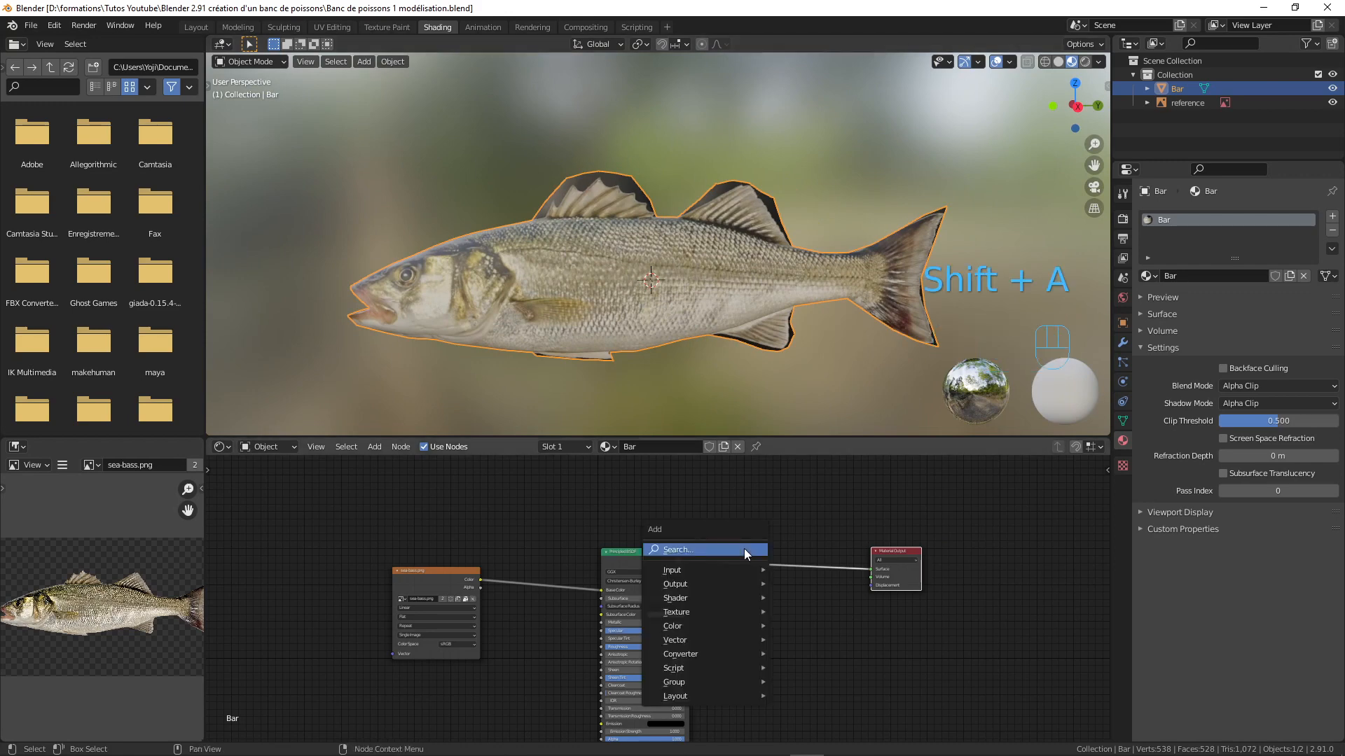
mouse_move(720, 599)
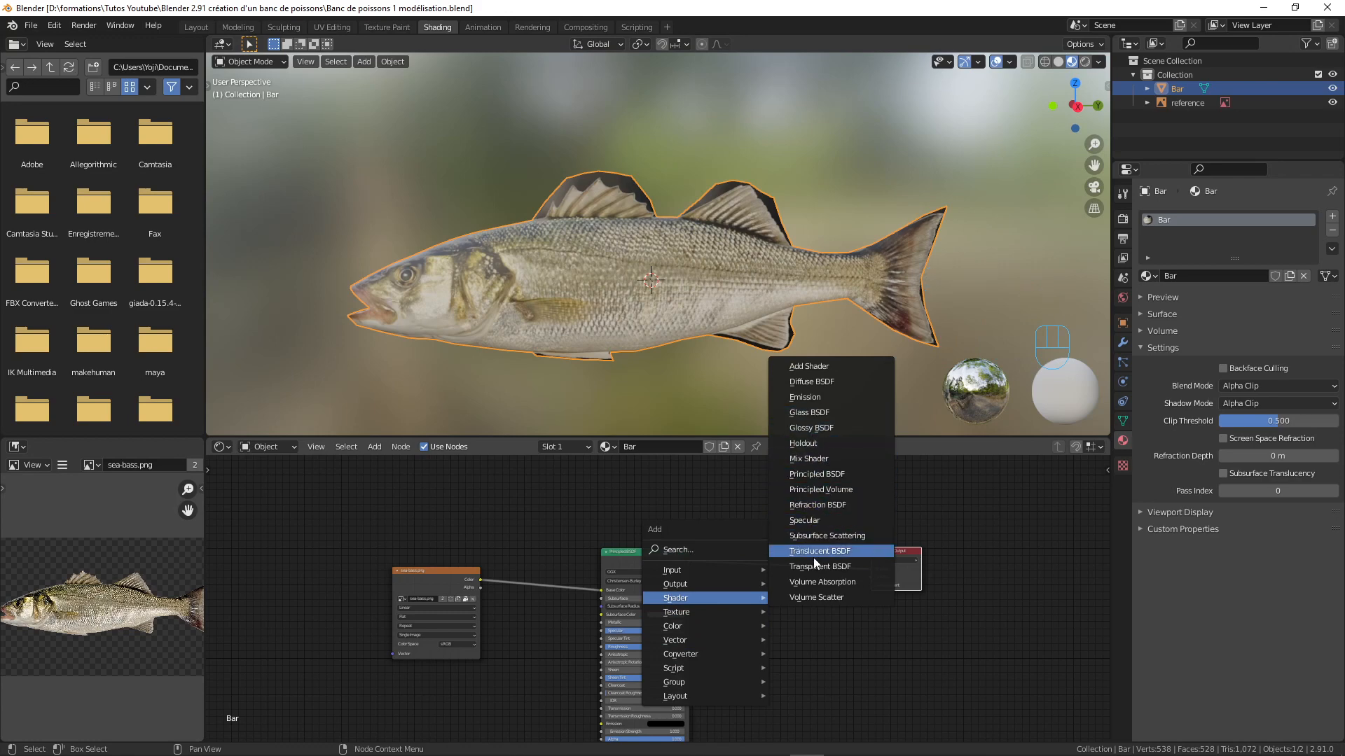
click(814, 567)
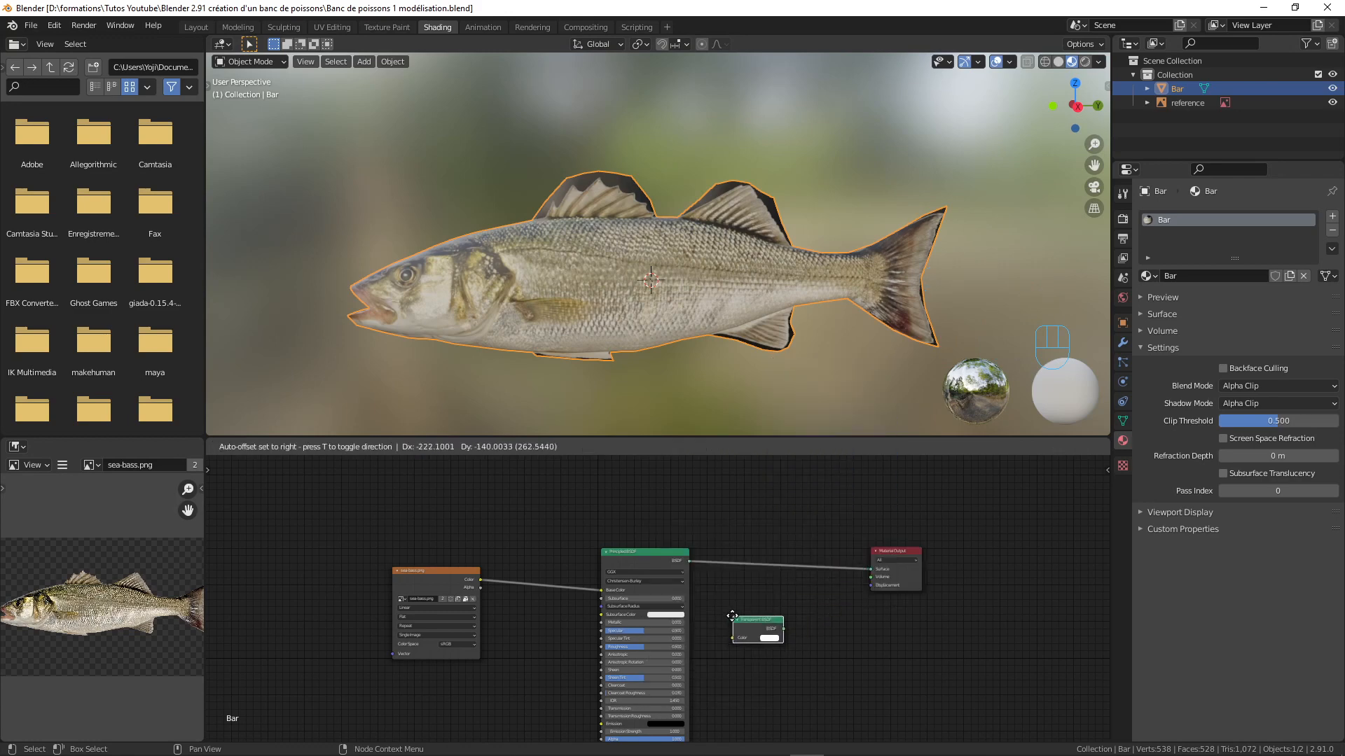
click(732, 616)
middle_drag(723, 530, 729, 489)
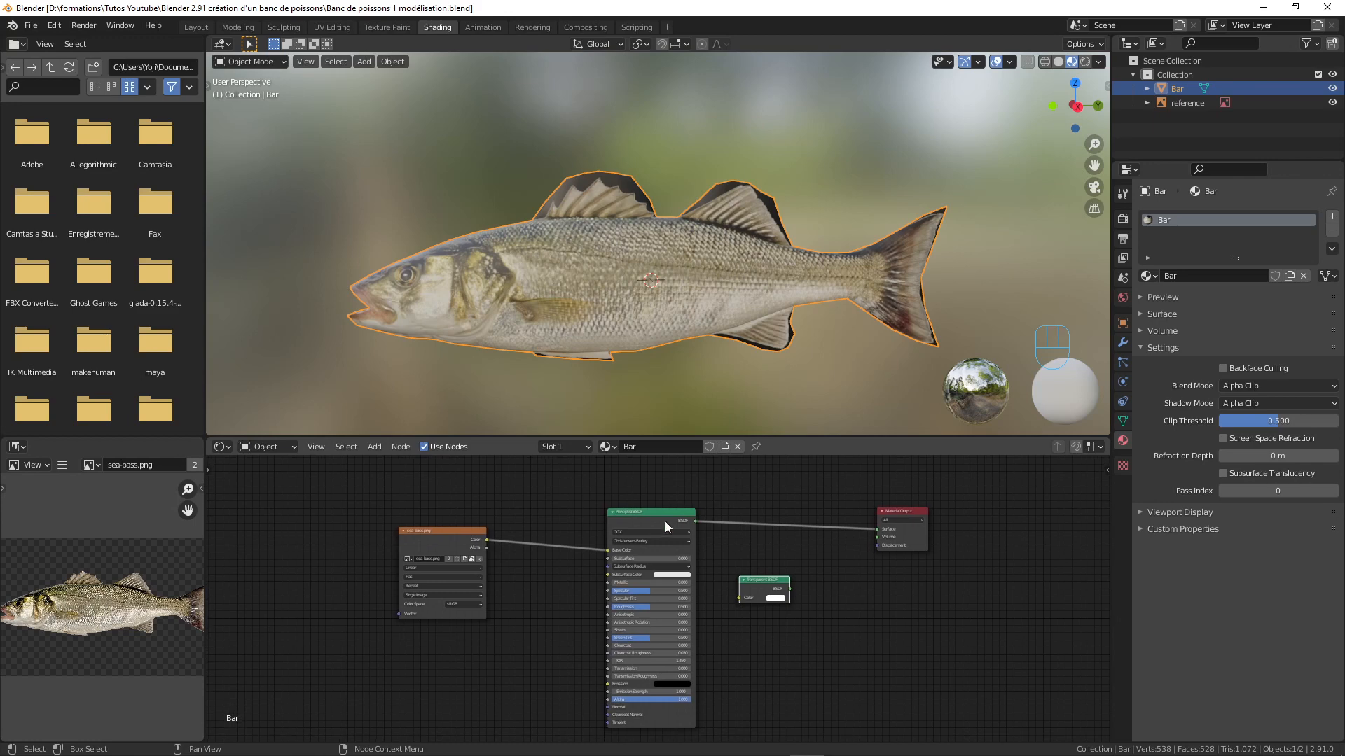
Add a Mix Shader node on the link between the Principled BSDF and the Material Output
drag(659, 517, 665, 511)
middle_drag(654, 505, 617, 549)
scroll(722, 569, up, 3)
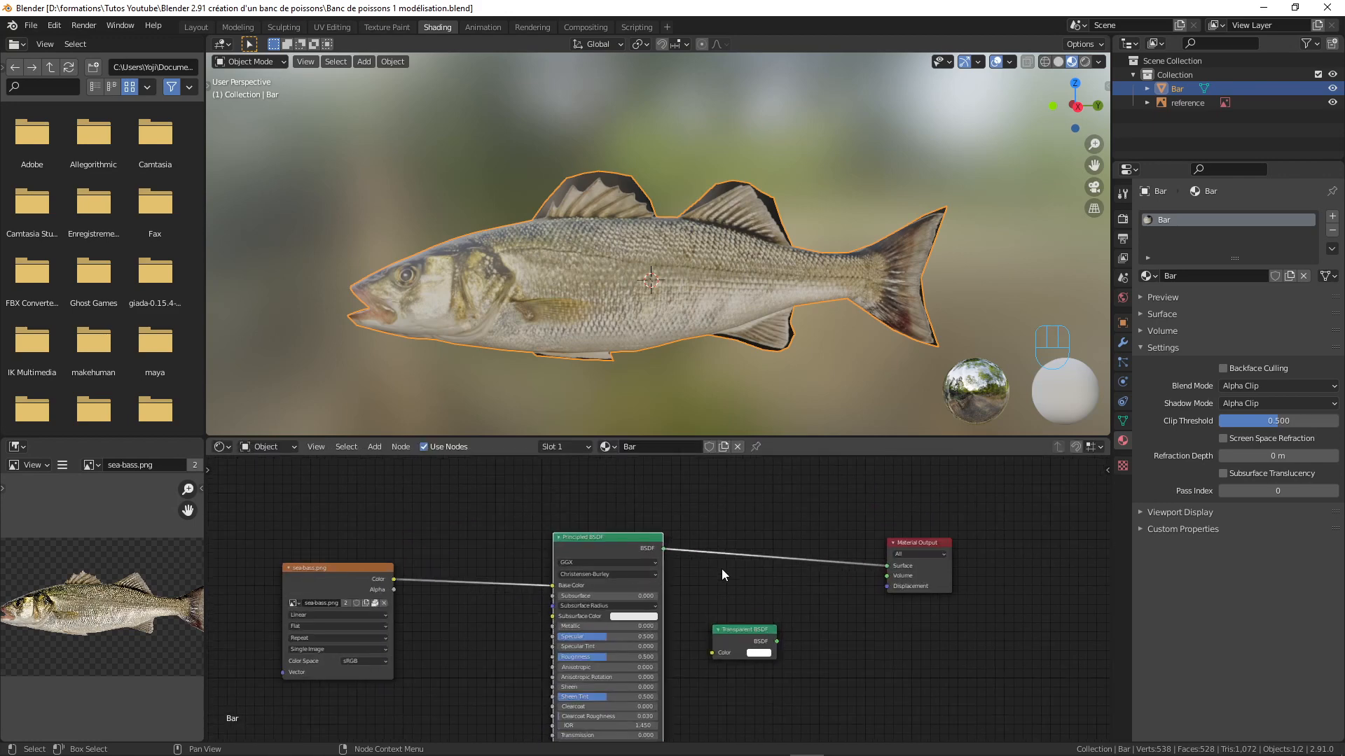
key(shift+a)
mouse_move(748, 573)
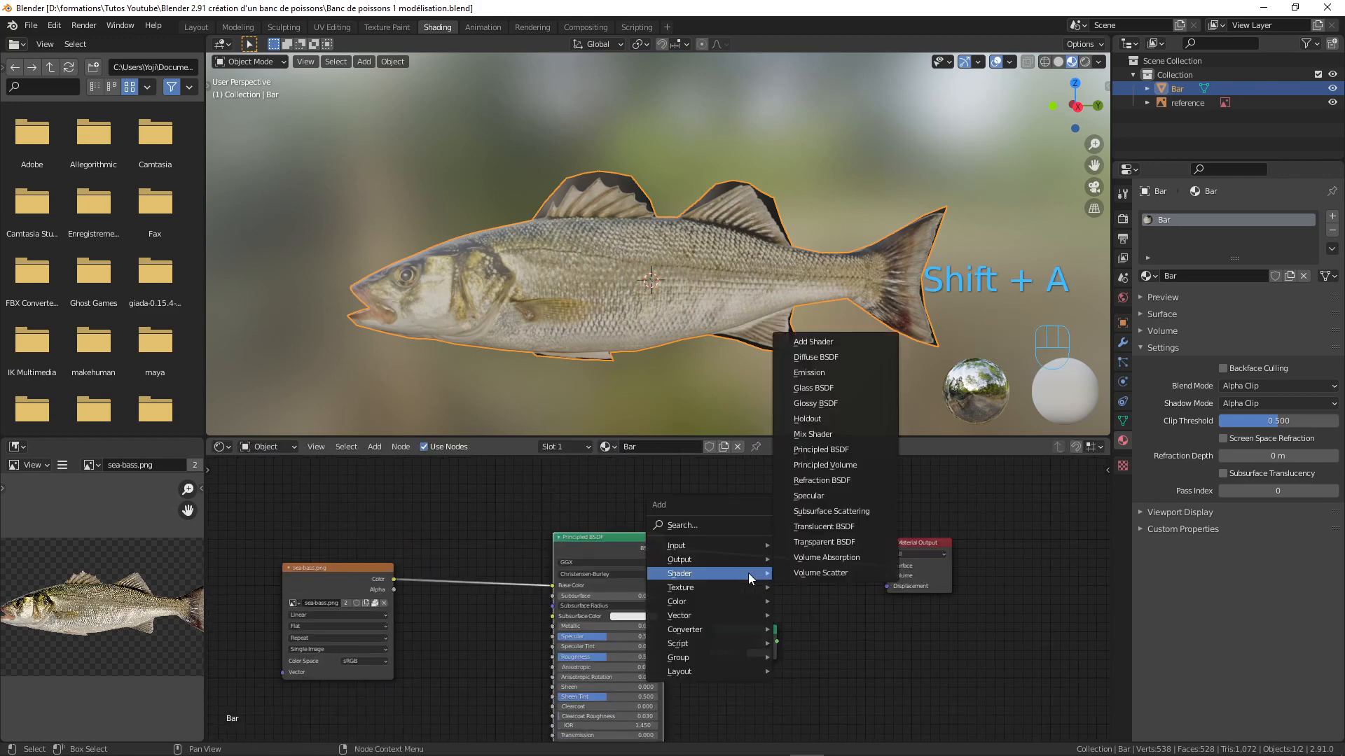
click(832, 435)
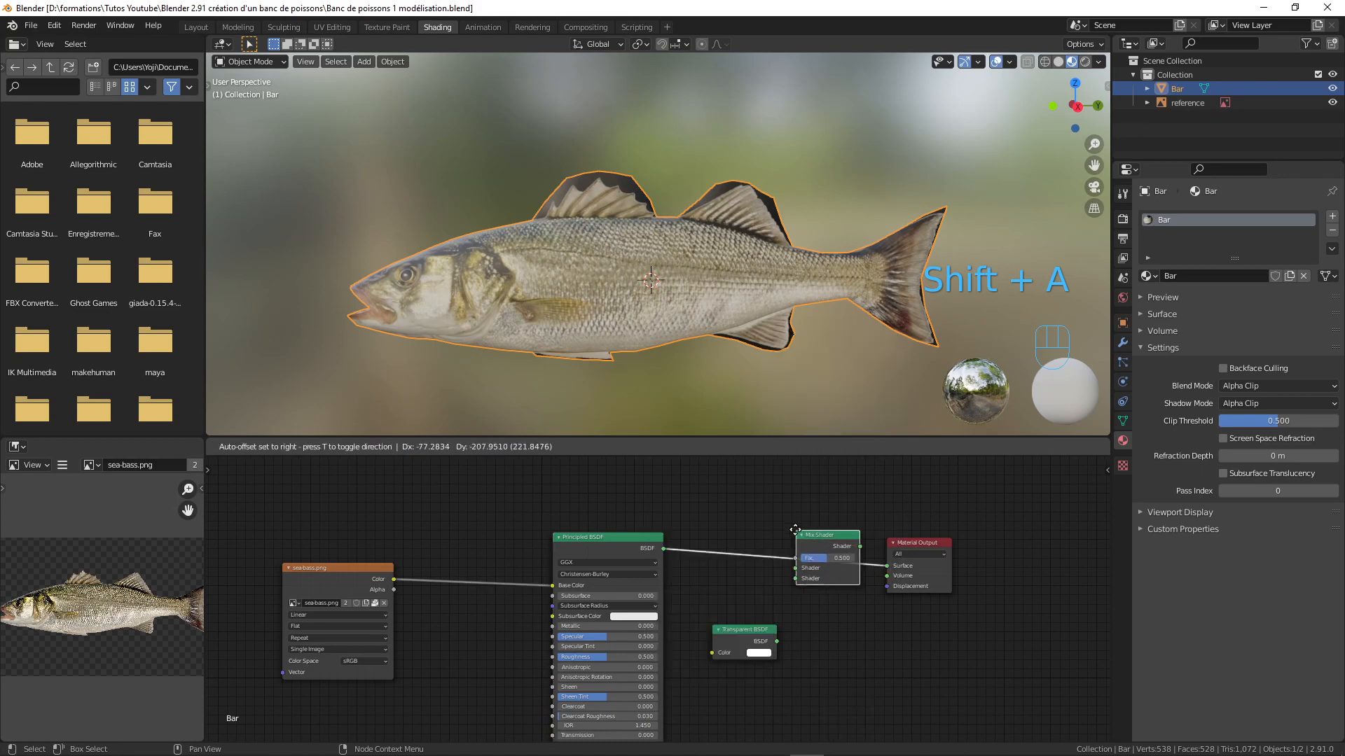
click(797, 525)
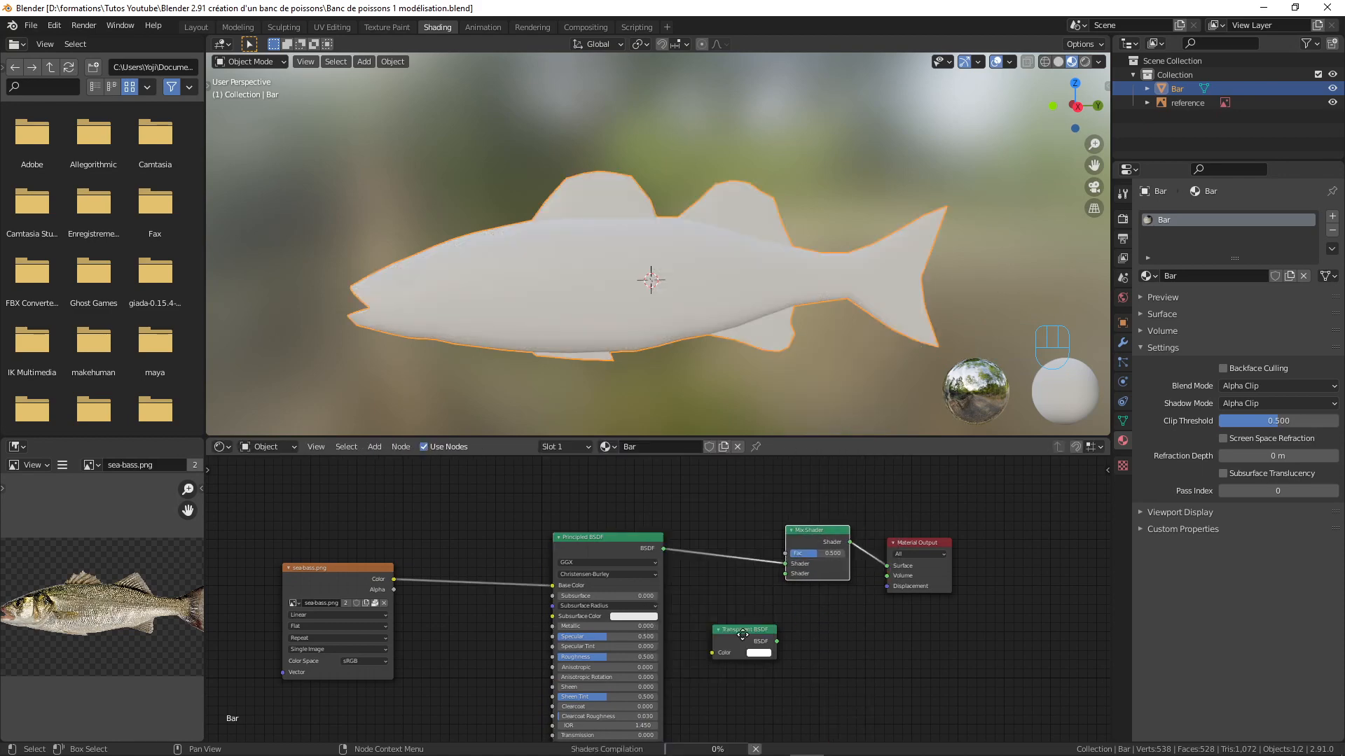
Connect the Transparent BSDF to the second Shader input of the Mix Shader and set the mix factor to 0.475
ctrl+scroll(742, 636, down, 2)
drag(686, 634, 709, 572)
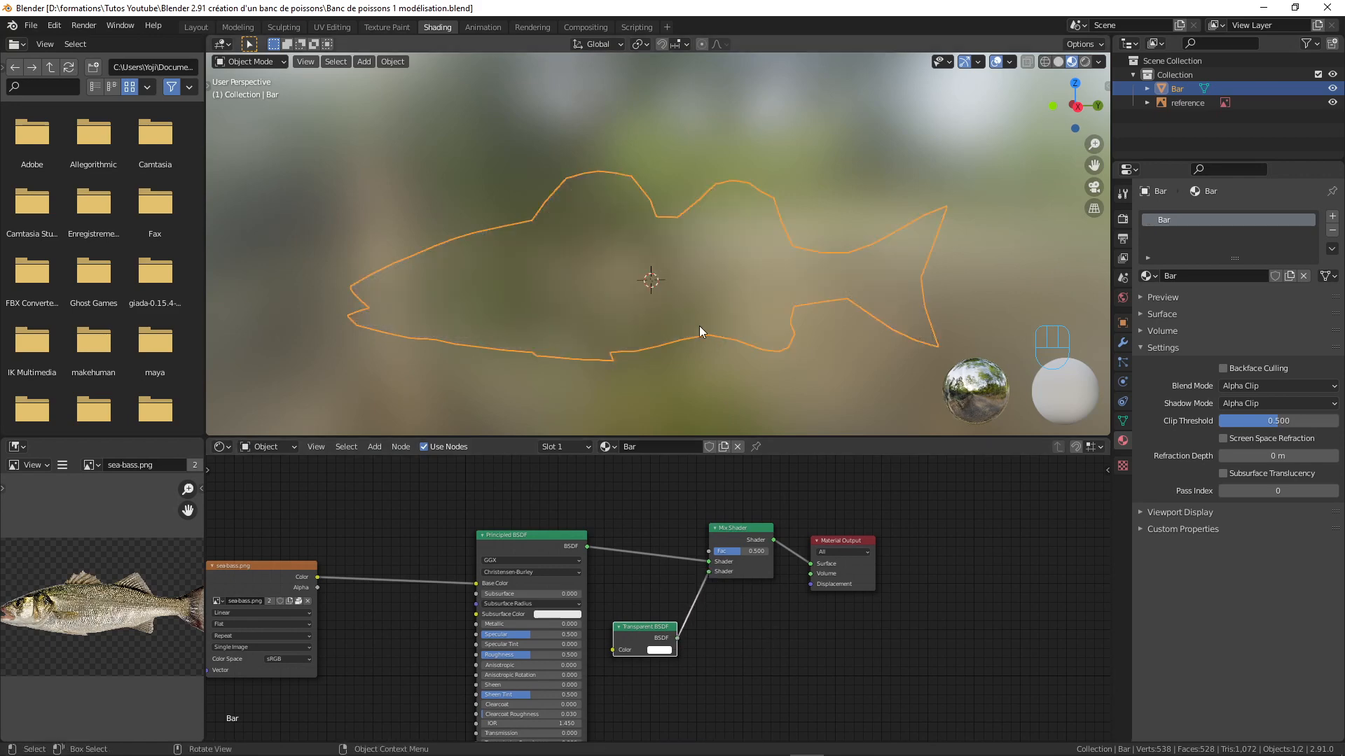
drag(743, 552, 737, 552)
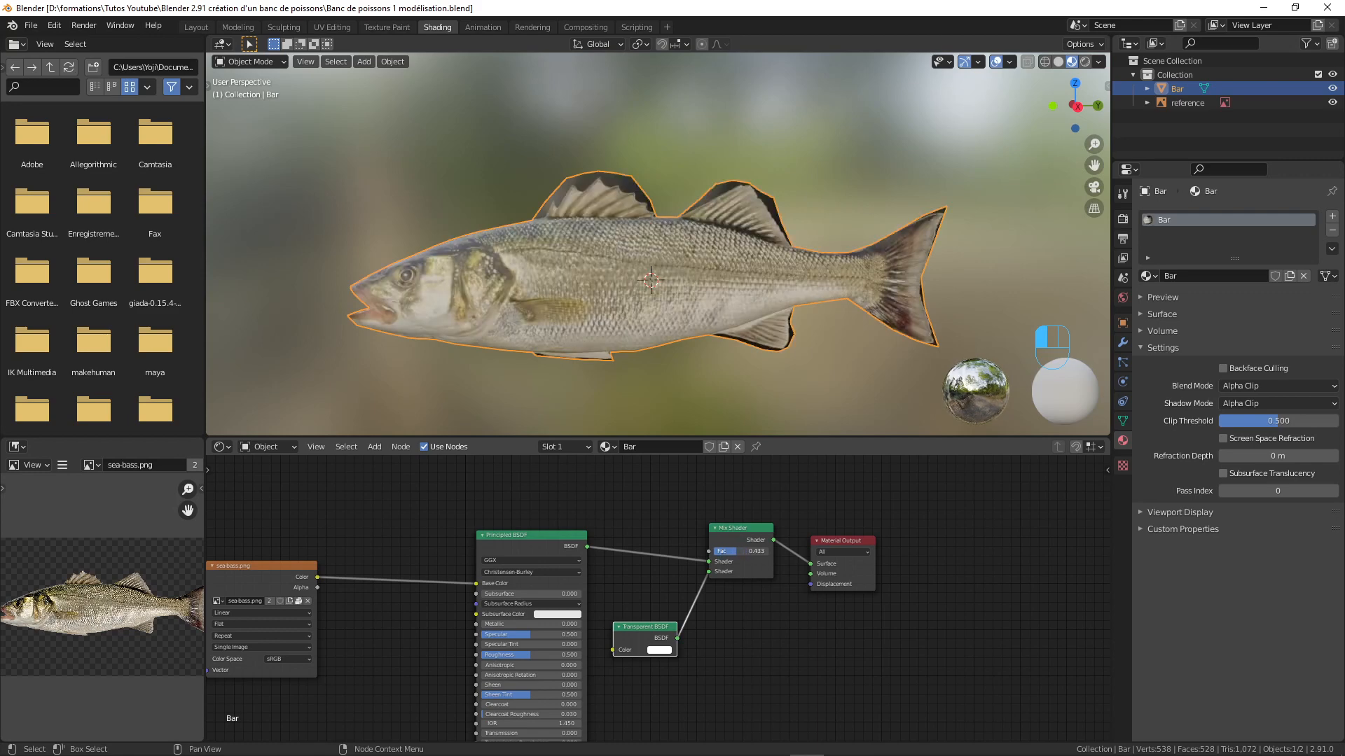
middle_drag(628, 241, 624, 248)
Move the sea-bass.png node up, and widen the image editor so the whole sea-bass.png image with its transparent background fits in view
middle_drag(368, 544, 415, 527)
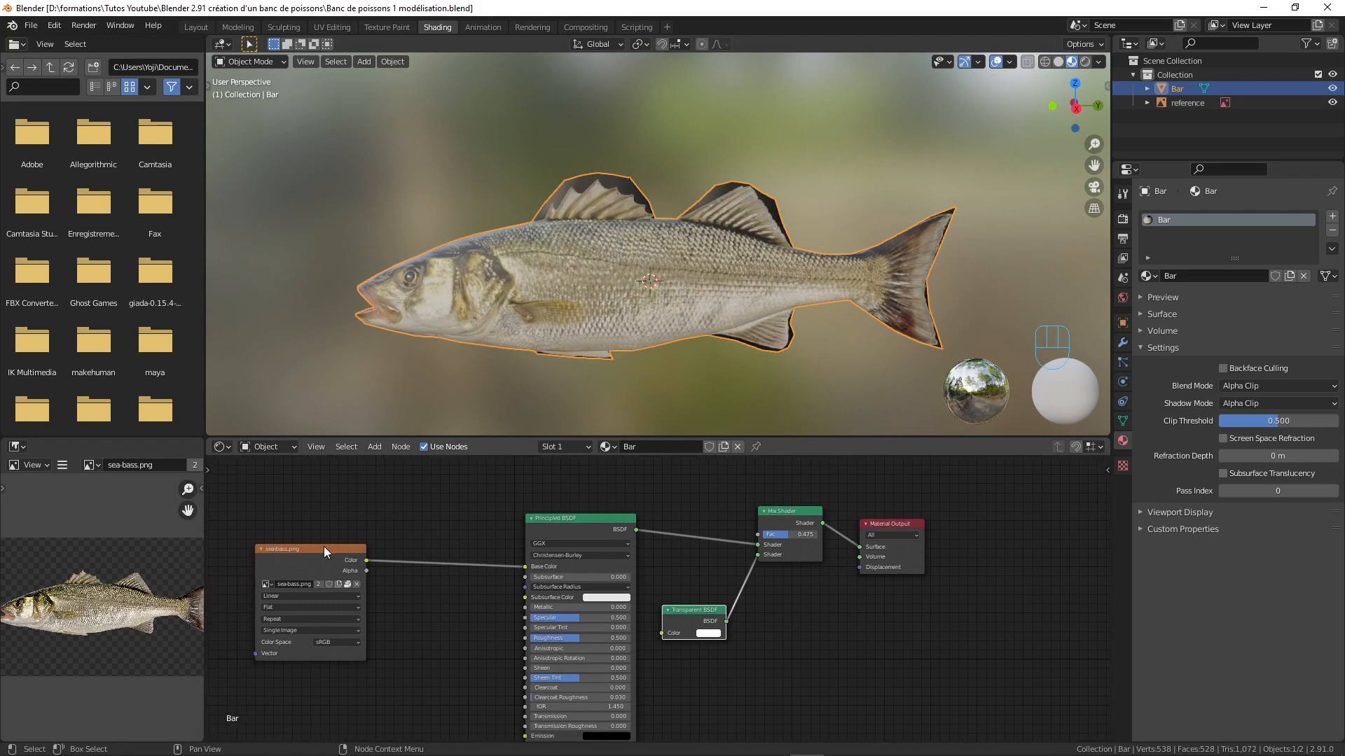
drag(327, 548, 326, 511)
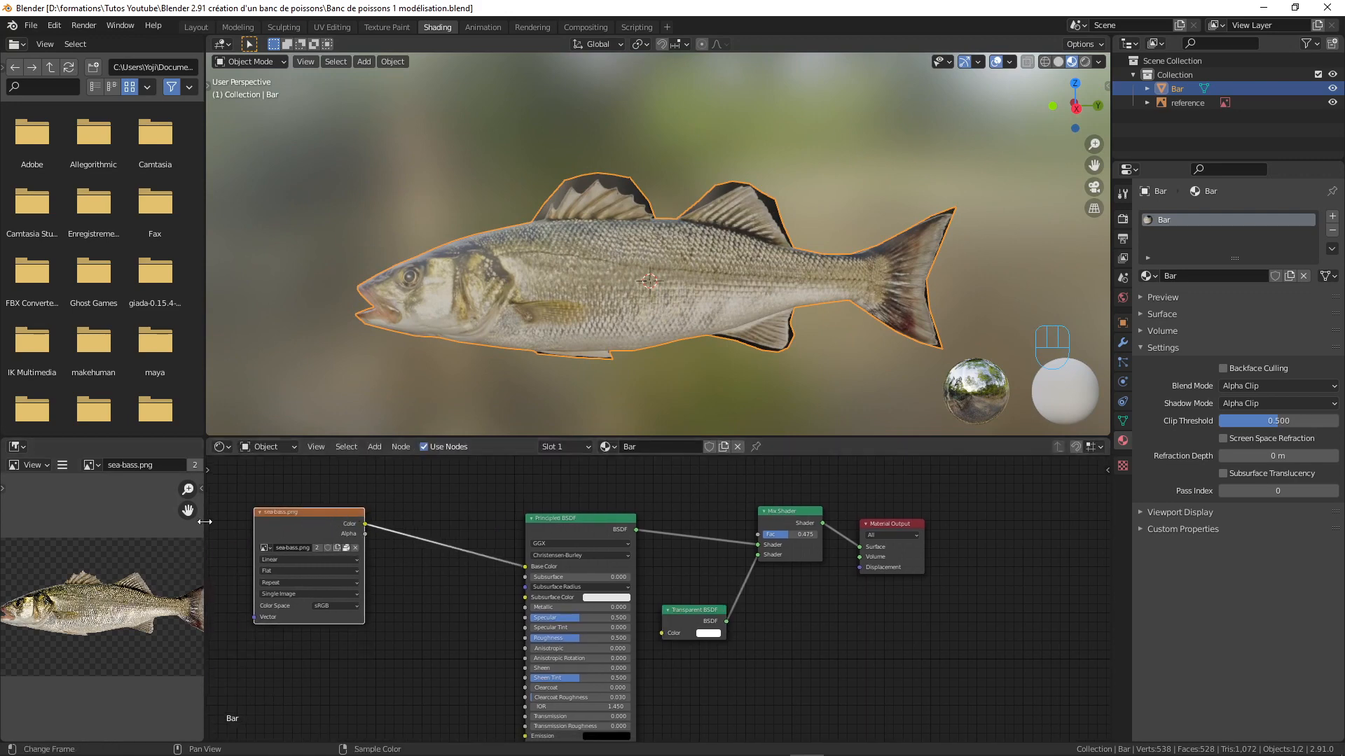
drag(204, 522, 630, 522)
key(Home)
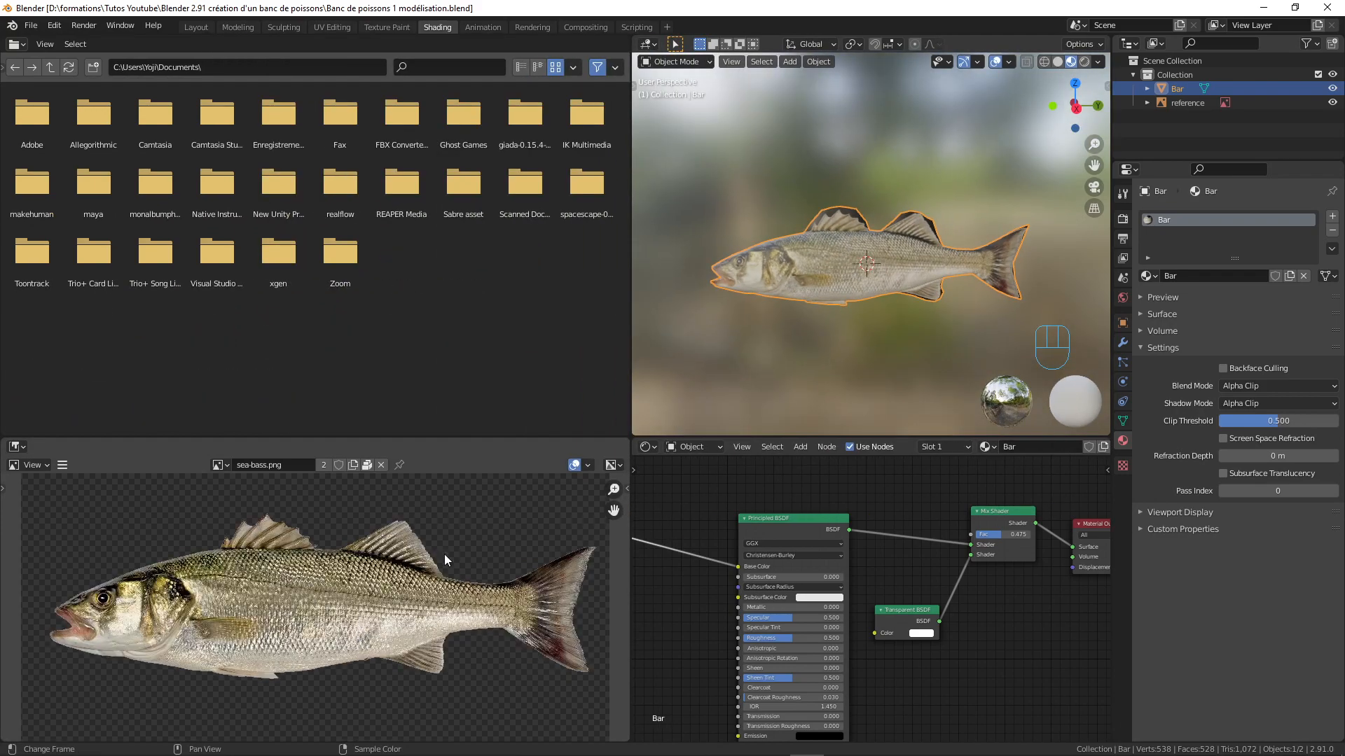
scroll(553, 602, down, 3)
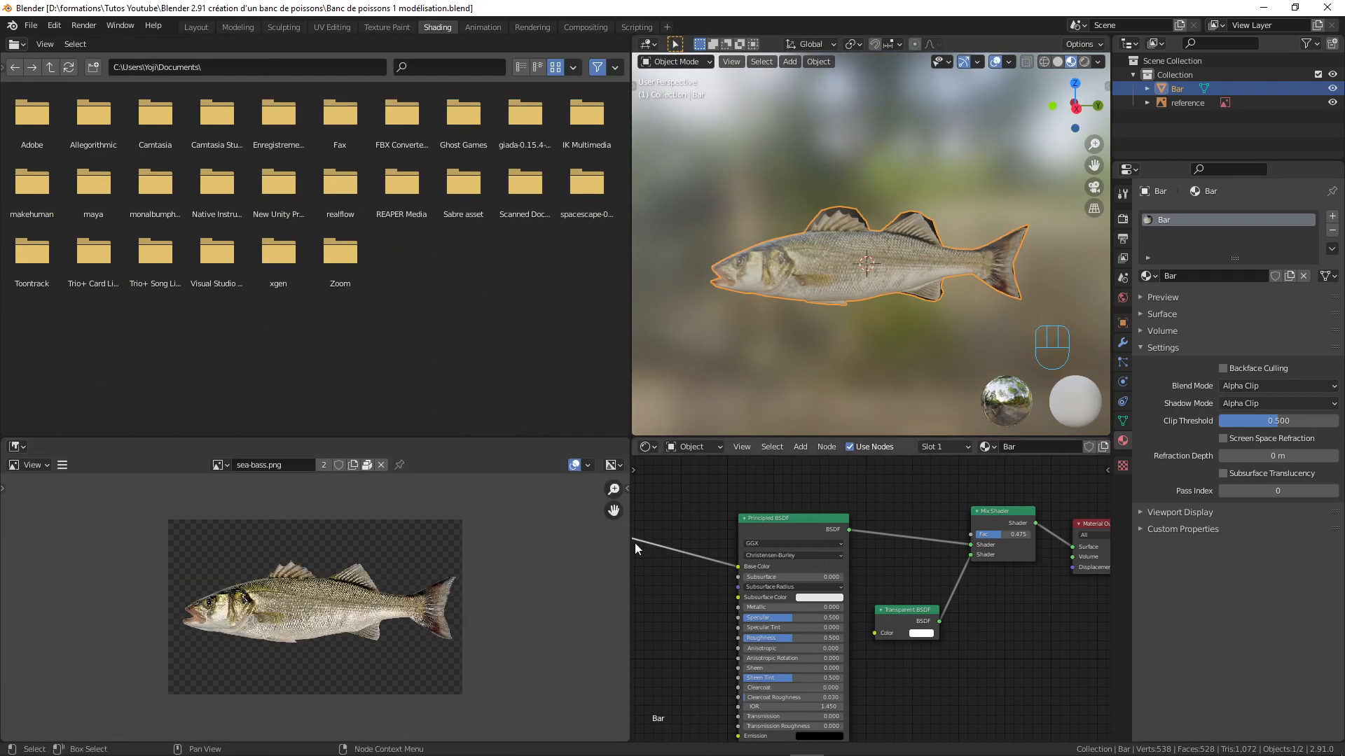
drag(635, 543, 437, 549)
key(Home)
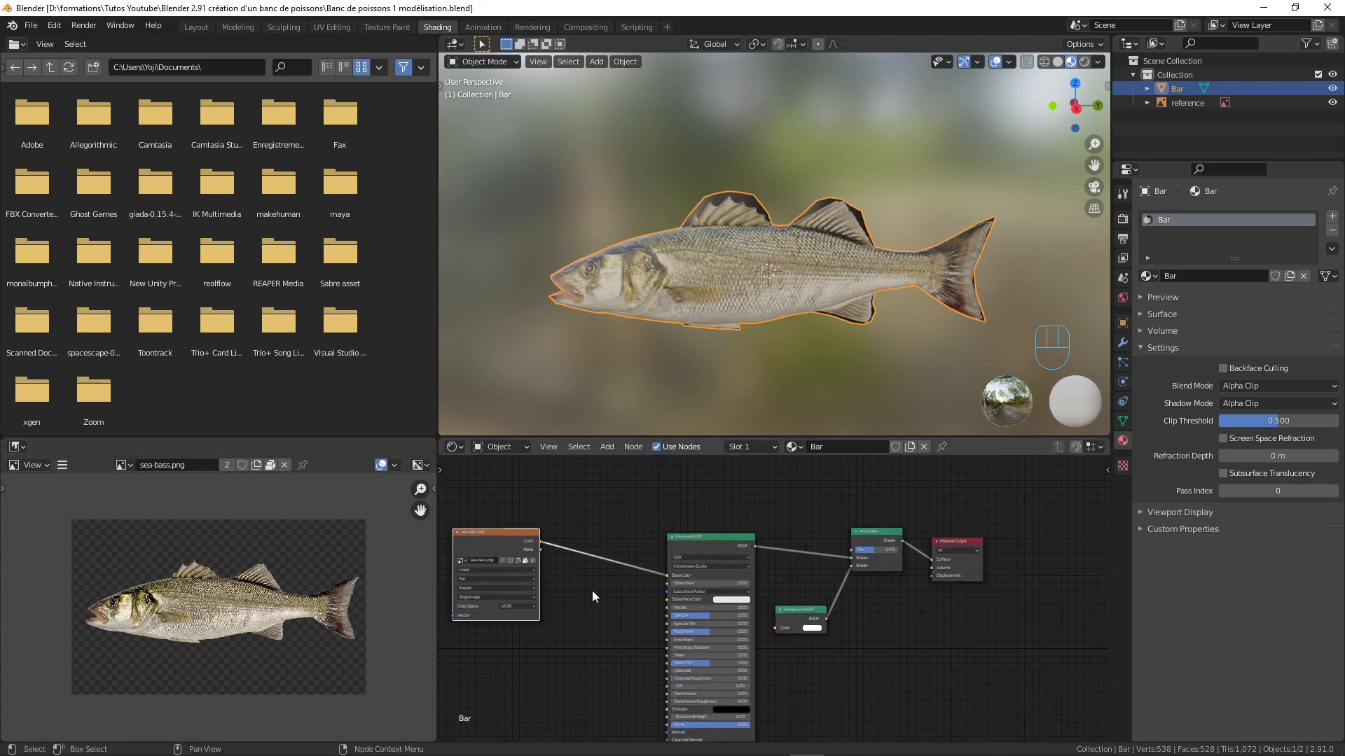
scroll(571, 601, up, 1)
middle_drag(571, 594, 651, 589)
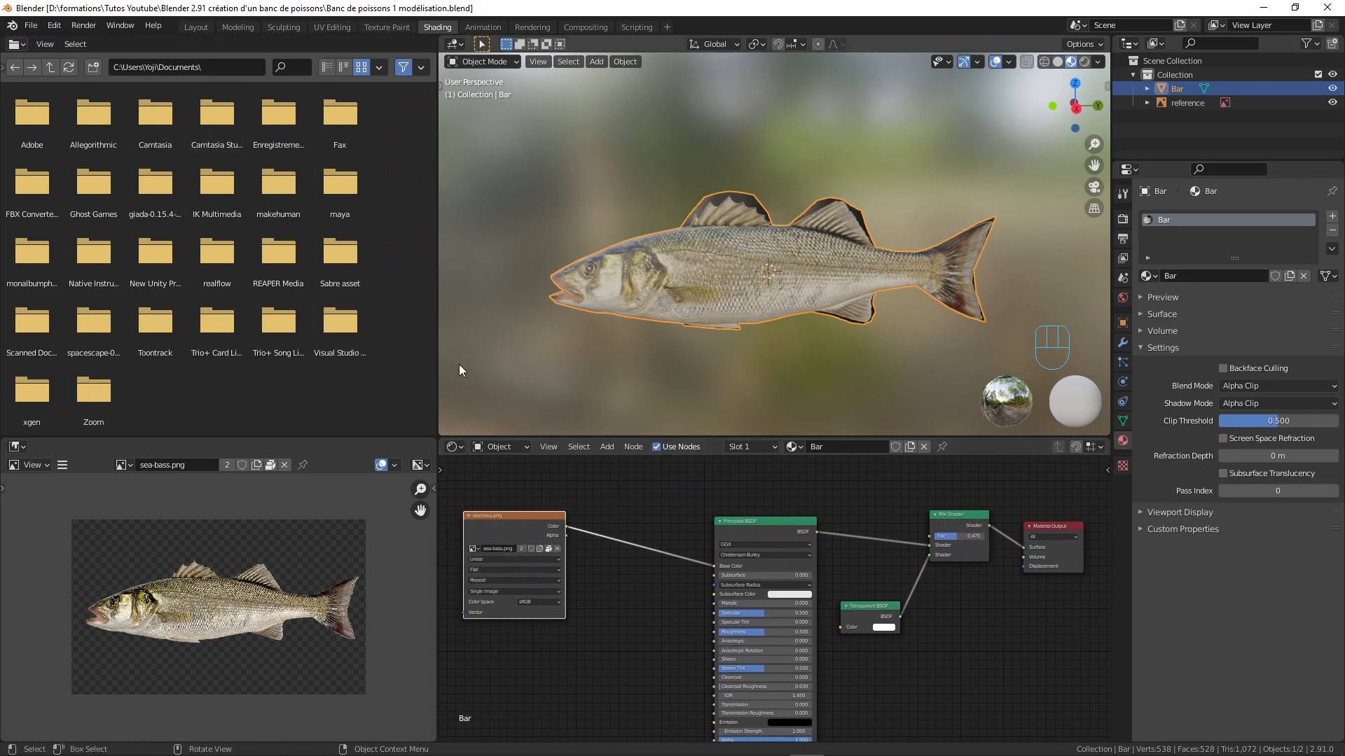
drag(437, 321, 356, 319)
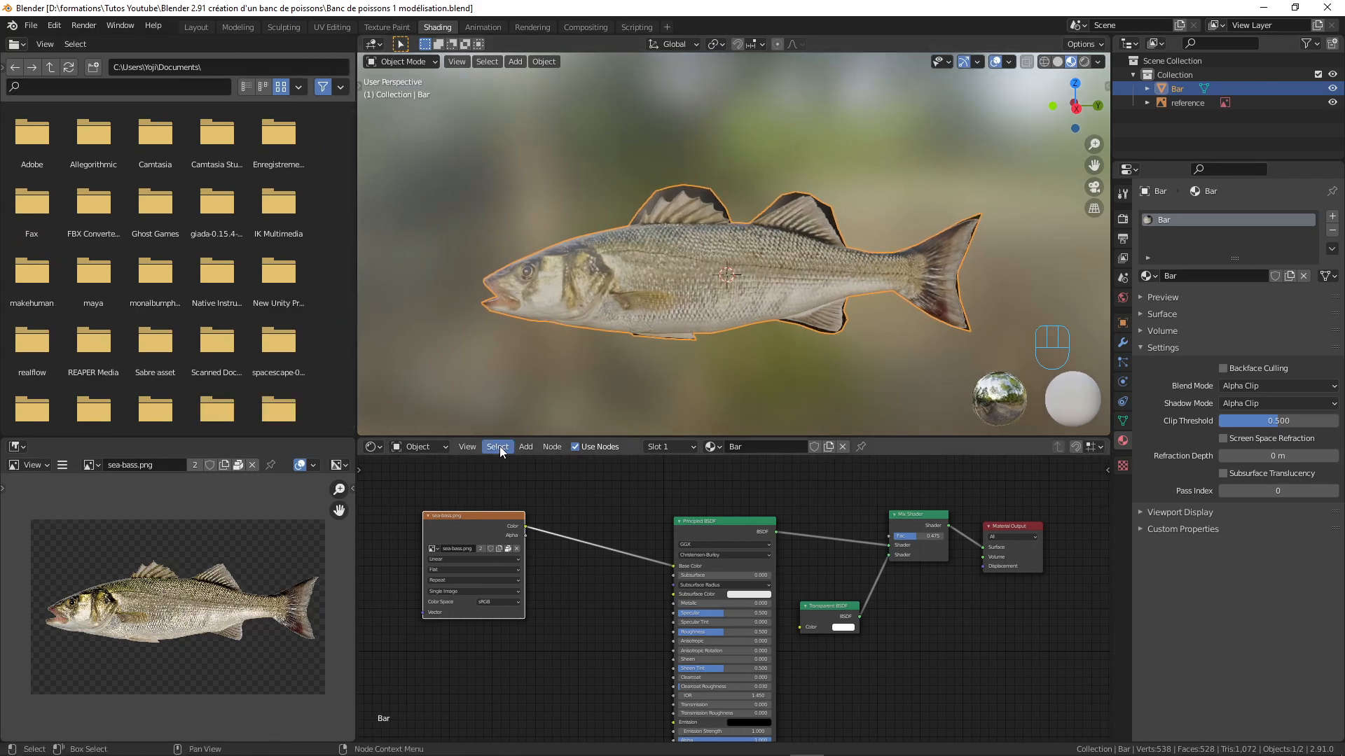
Search the add-ons in the preferences for "node" to check whether Node Wrangler is enabled
click(55, 26)
click(112, 225)
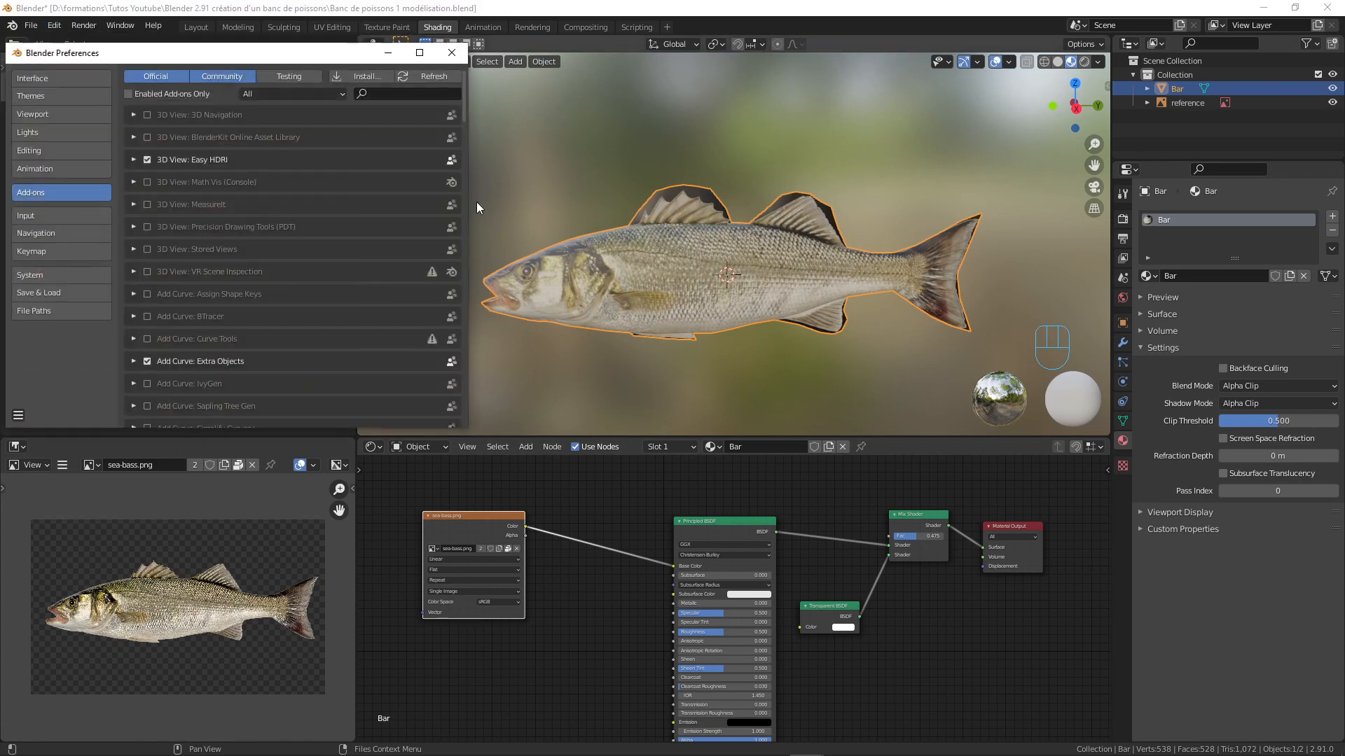
click(401, 95)
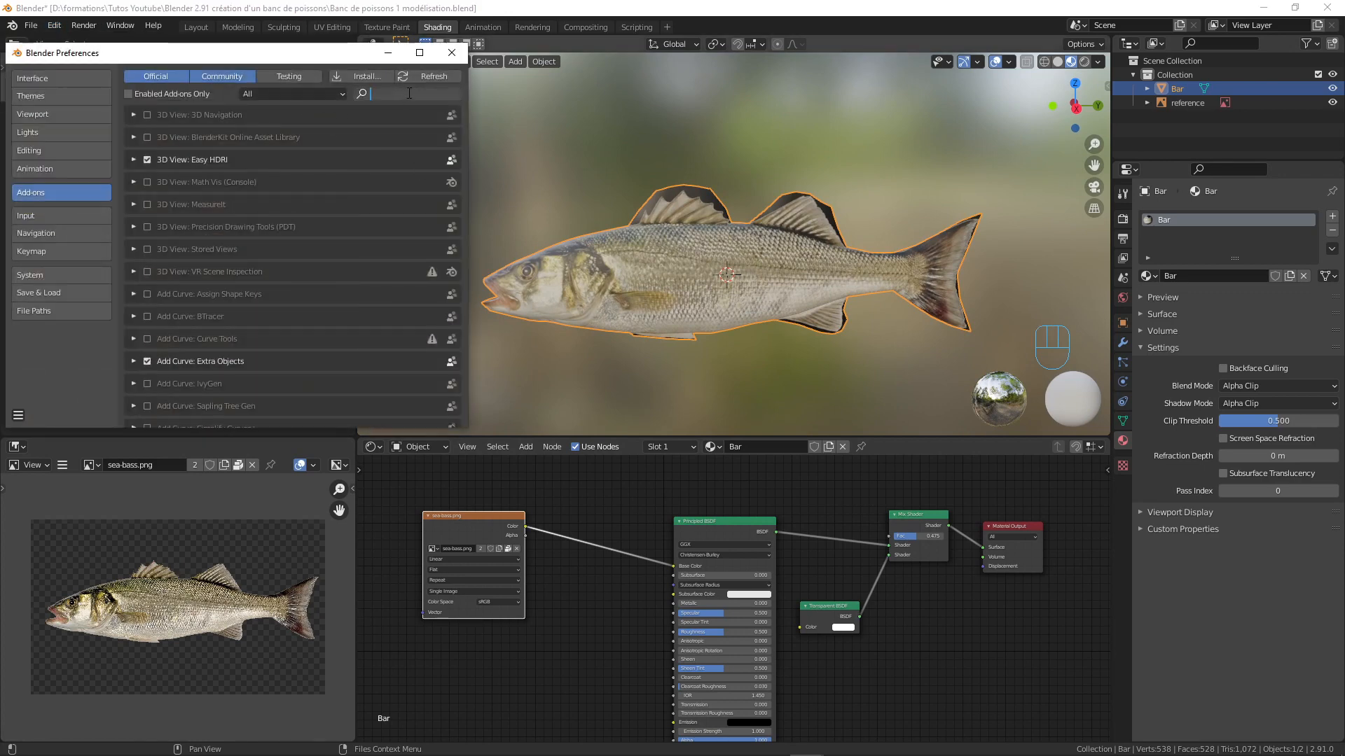
text(node)
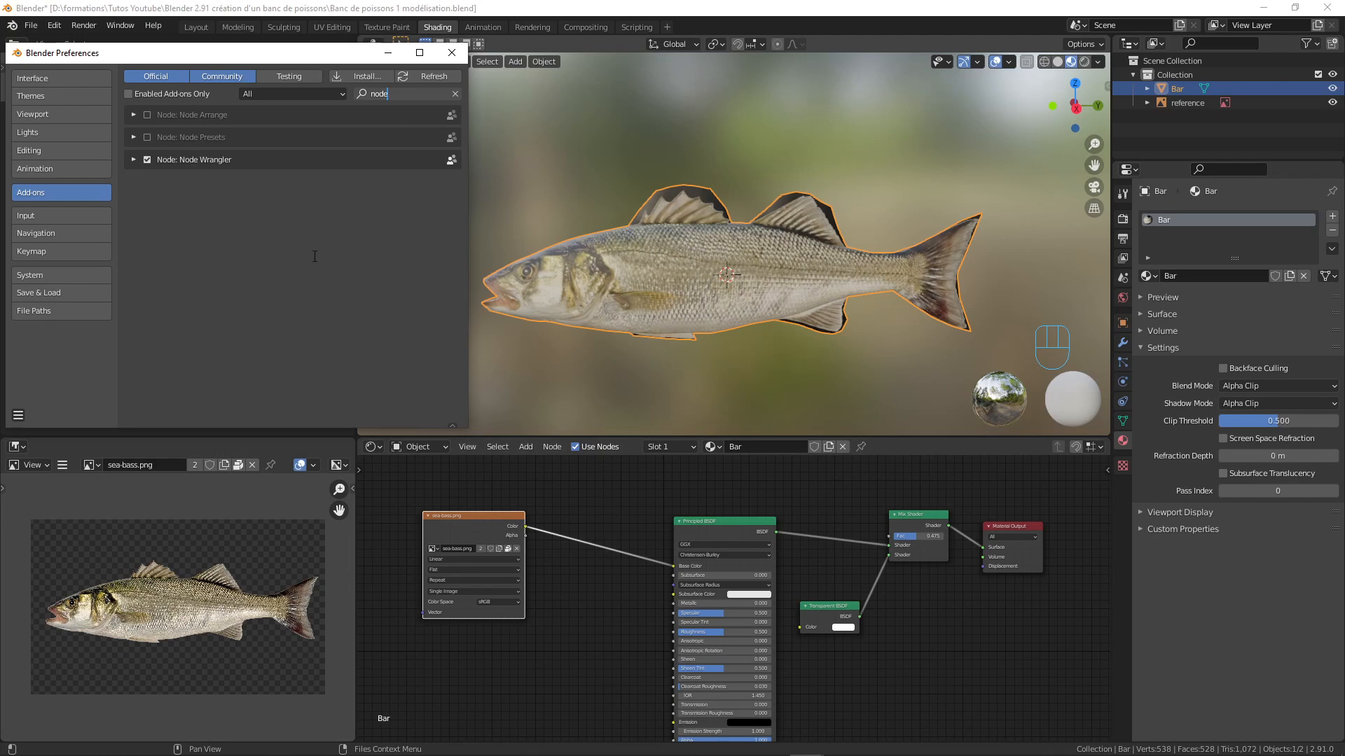
click(452, 53)
Preview the sea-bass.png texture, the Principled BSDF and the Transparent BSDF in turn on the fish with Node Wrangler
scroll(619, 538, down, 2)
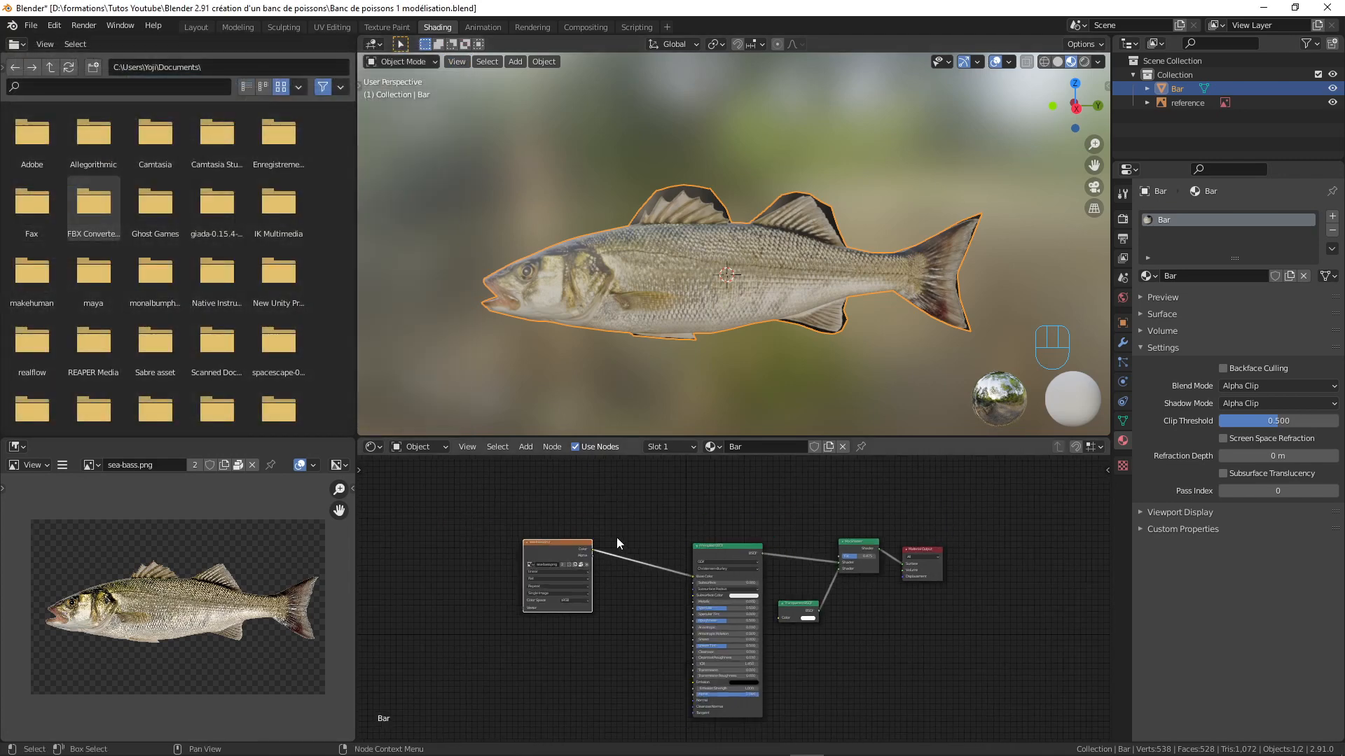
scroll(619, 538, up, 2)
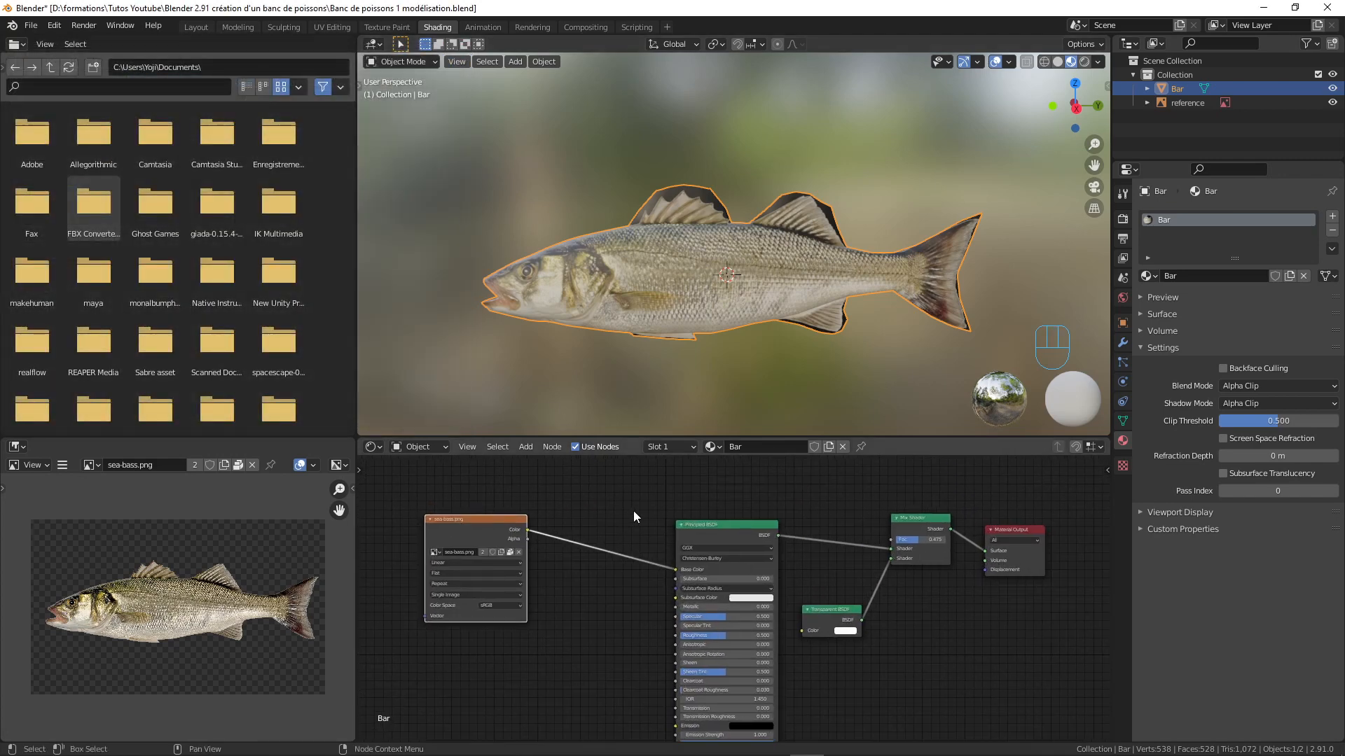
ctrl+shift+click(481, 518)
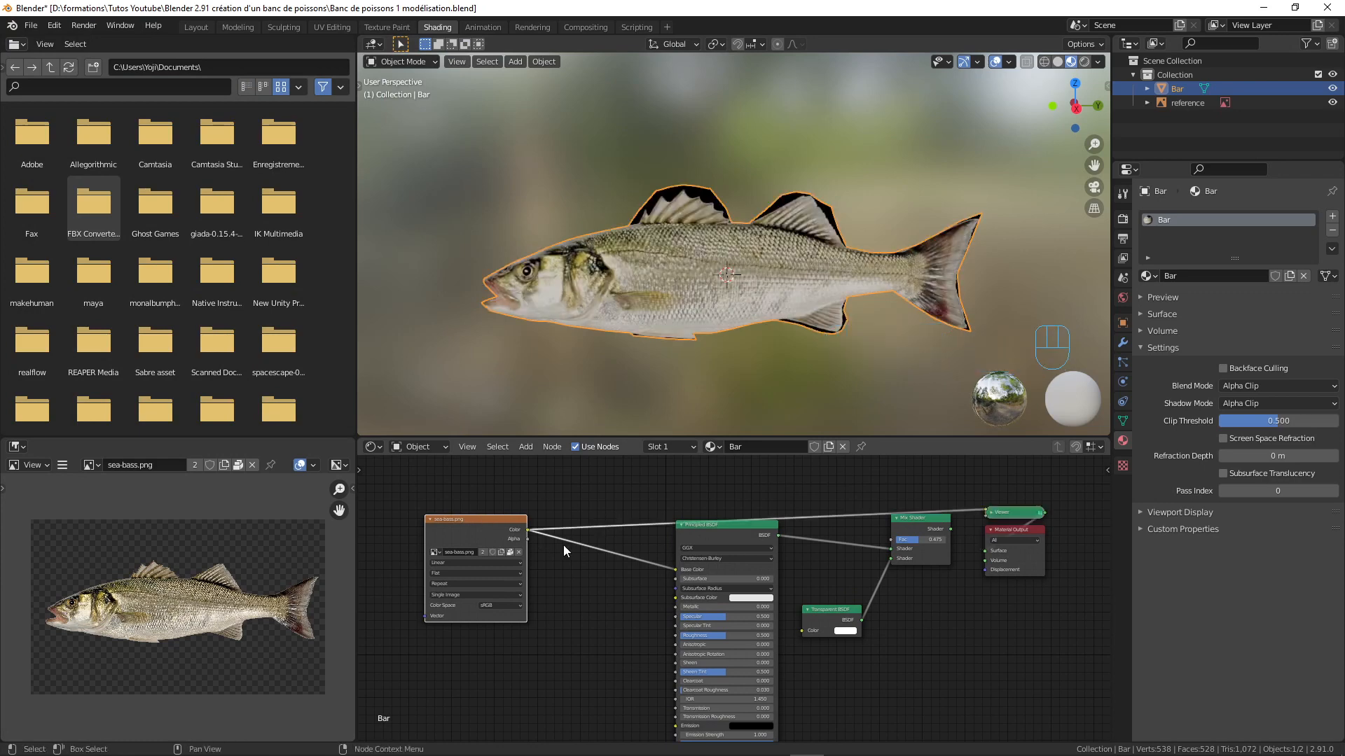
ctrl+shift+click(742, 528)
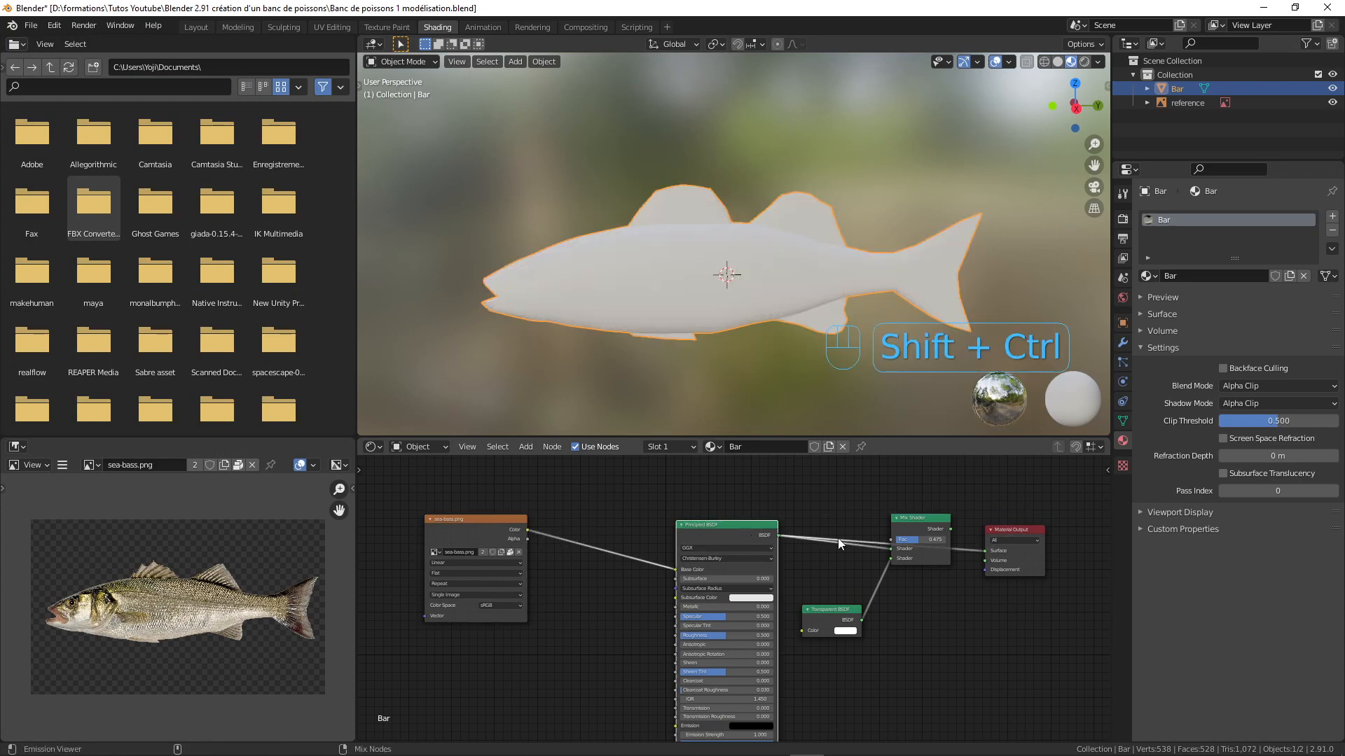
ctrl+shift+click(830, 608)
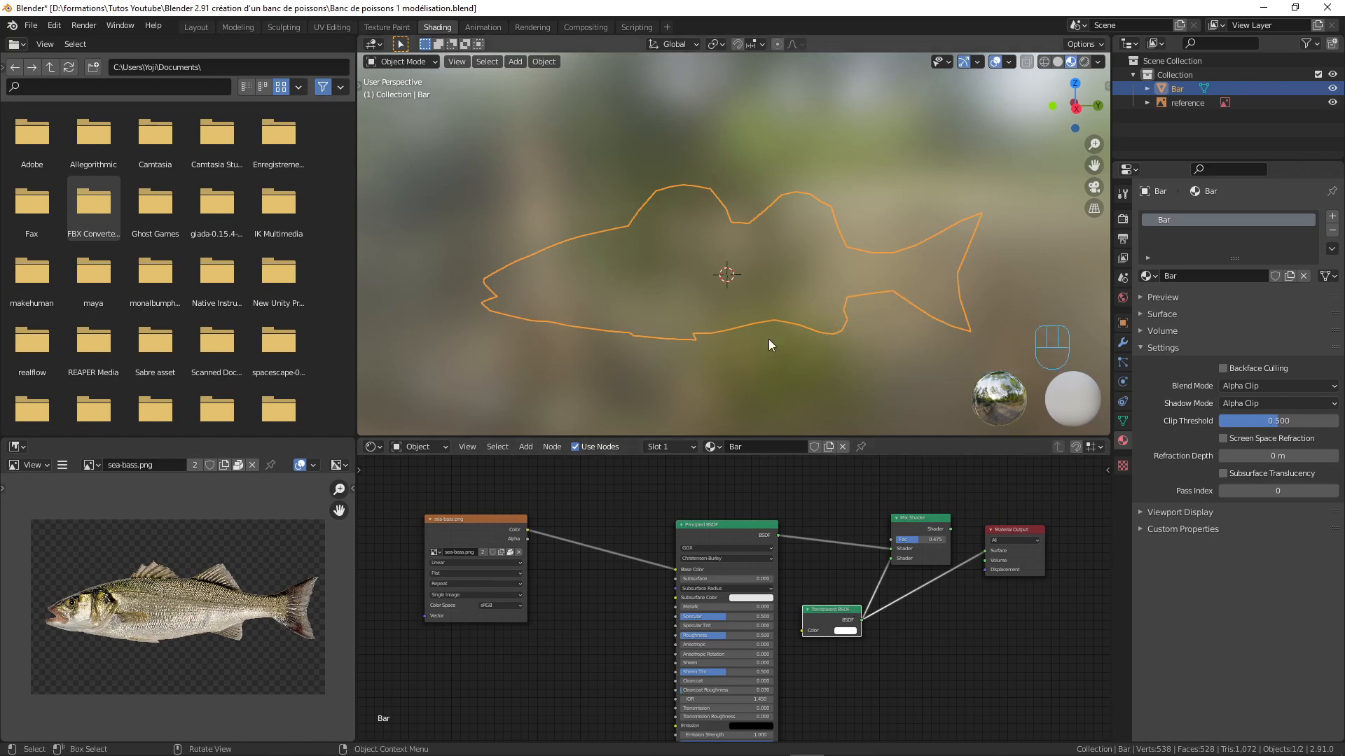
ctrl+shift+click(746, 527)
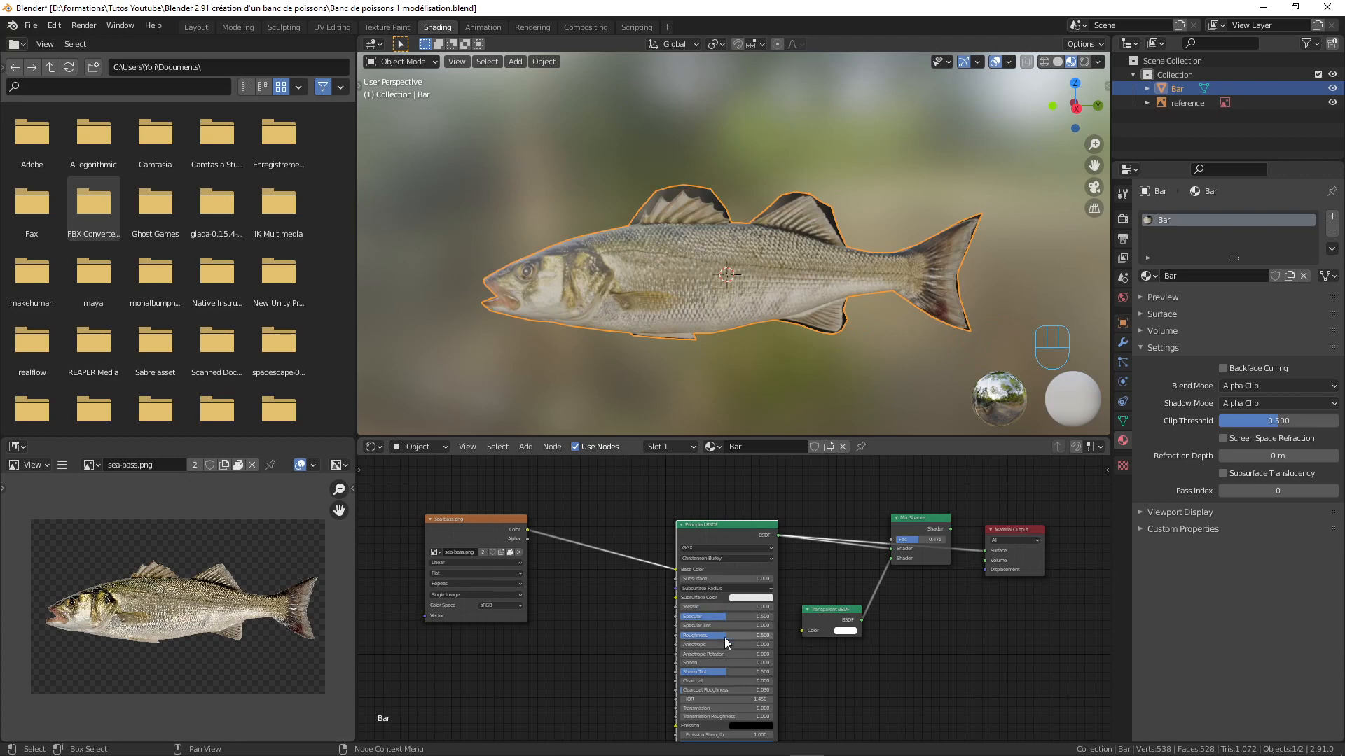
Preview the sea-bass.png color and the Mix Shader output on the fish, nudging the Principled BSDF node down in between
ctrl+shift+click(473, 522)
middle_drag(616, 308, 655, 317)
drag(724, 534, 713, 550)
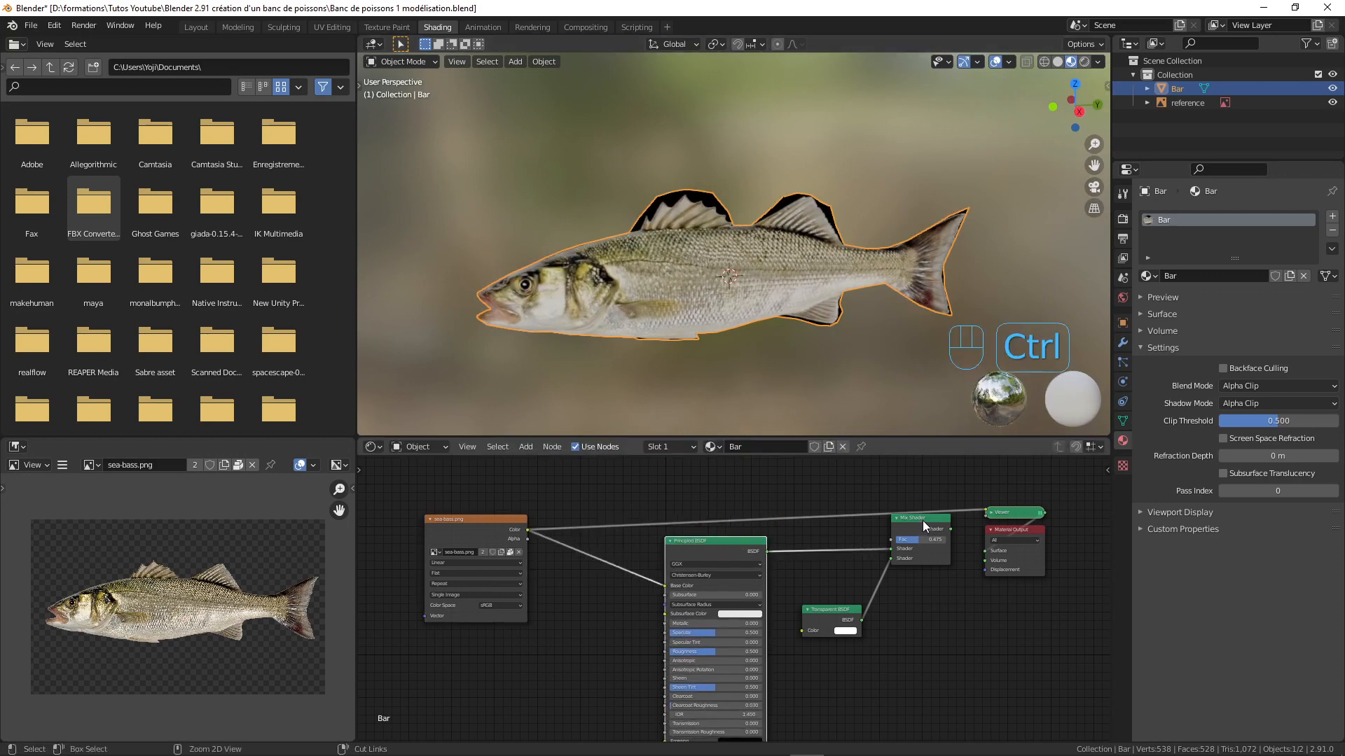
ctrl+shift+click(923, 520)
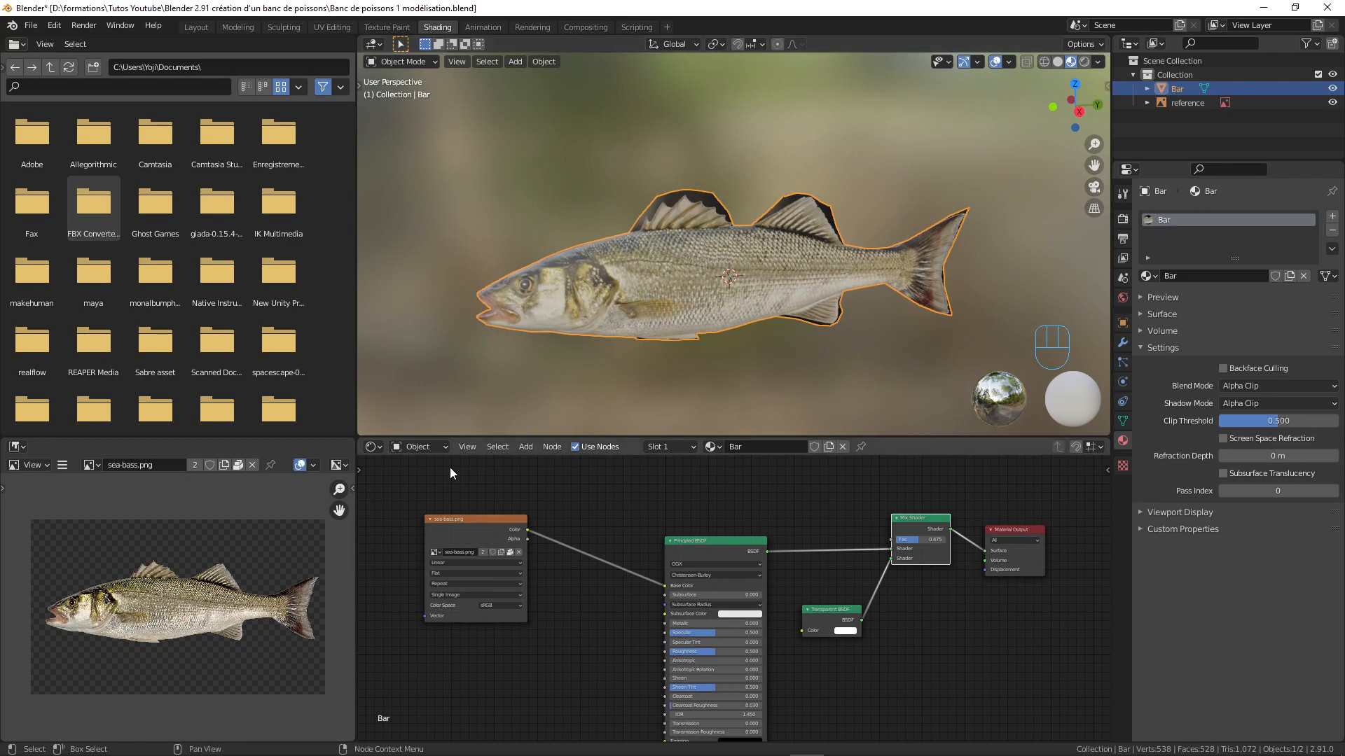
Preview the sea-bass.png texture's Alpha output on the fish and examine the mask around the fins
ctrl+shift+click(459, 517)
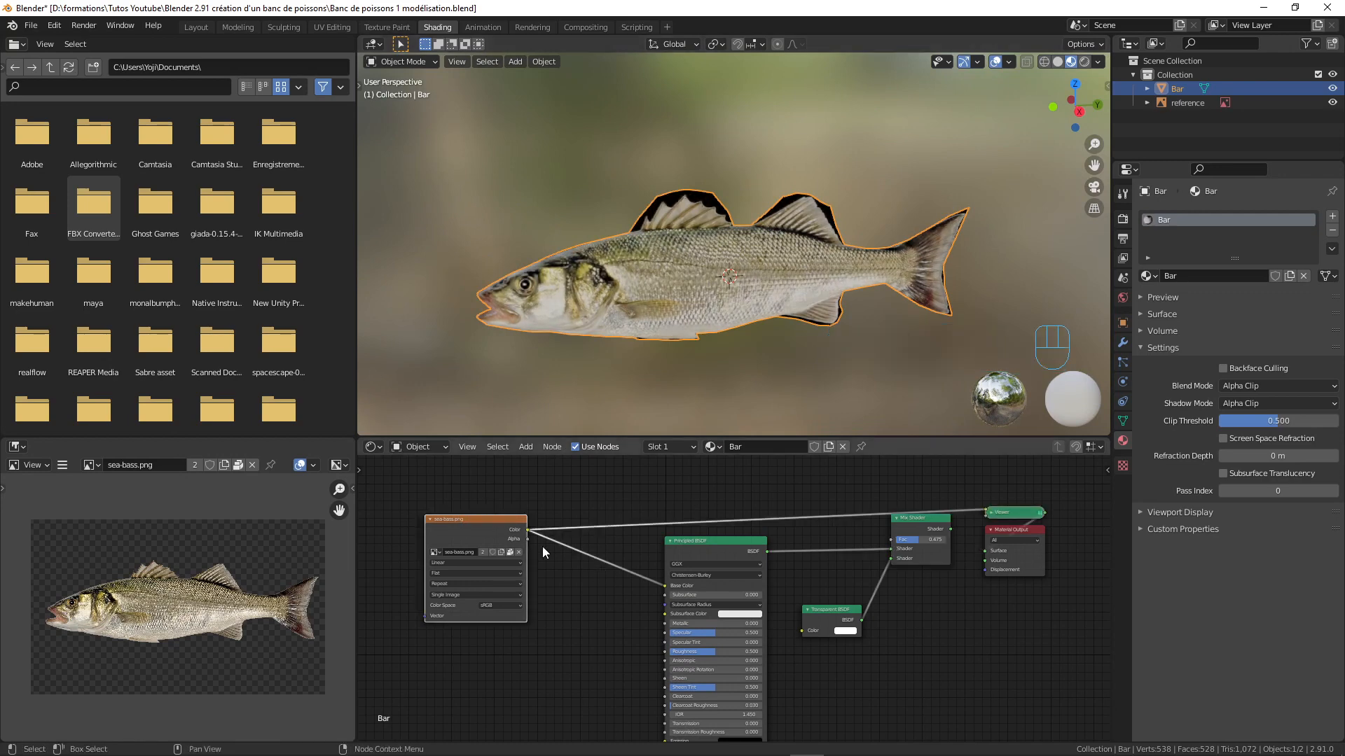
ctrl+shift+click(498, 518)
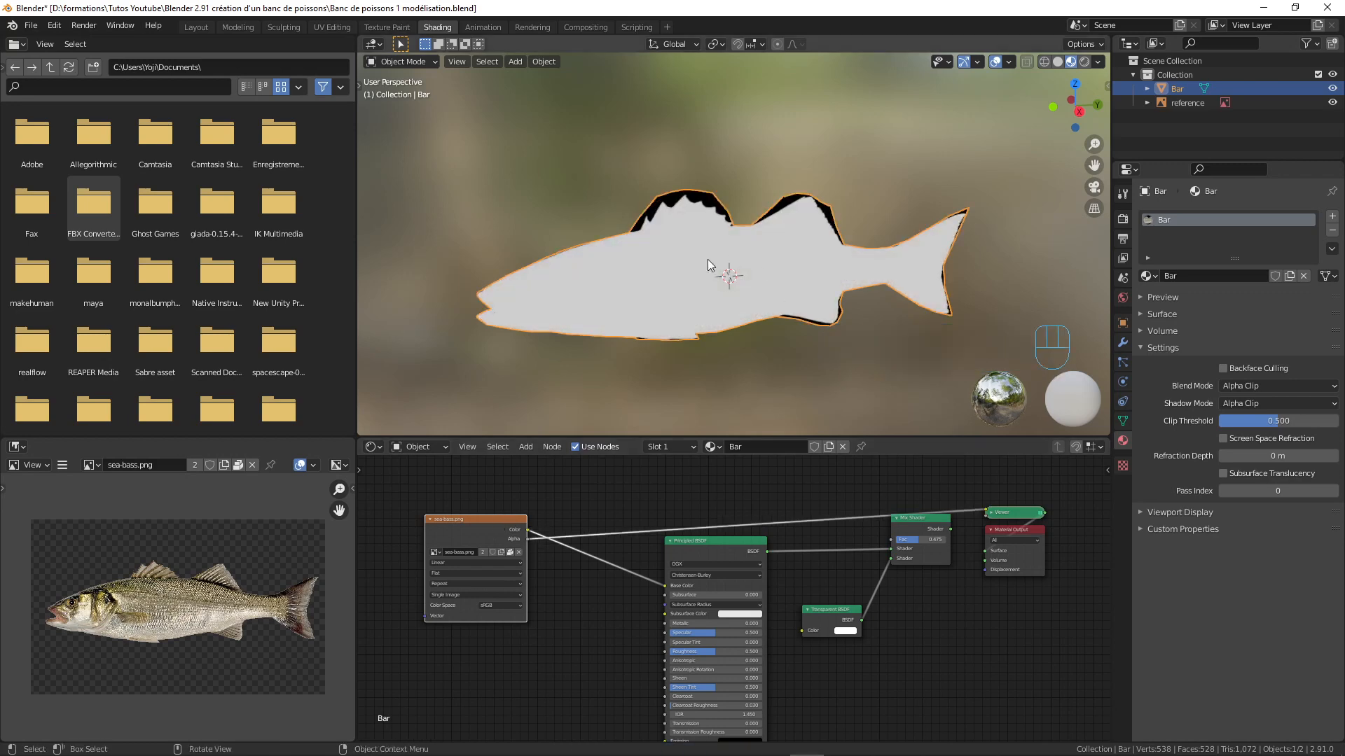
scroll(709, 265, up, 5)
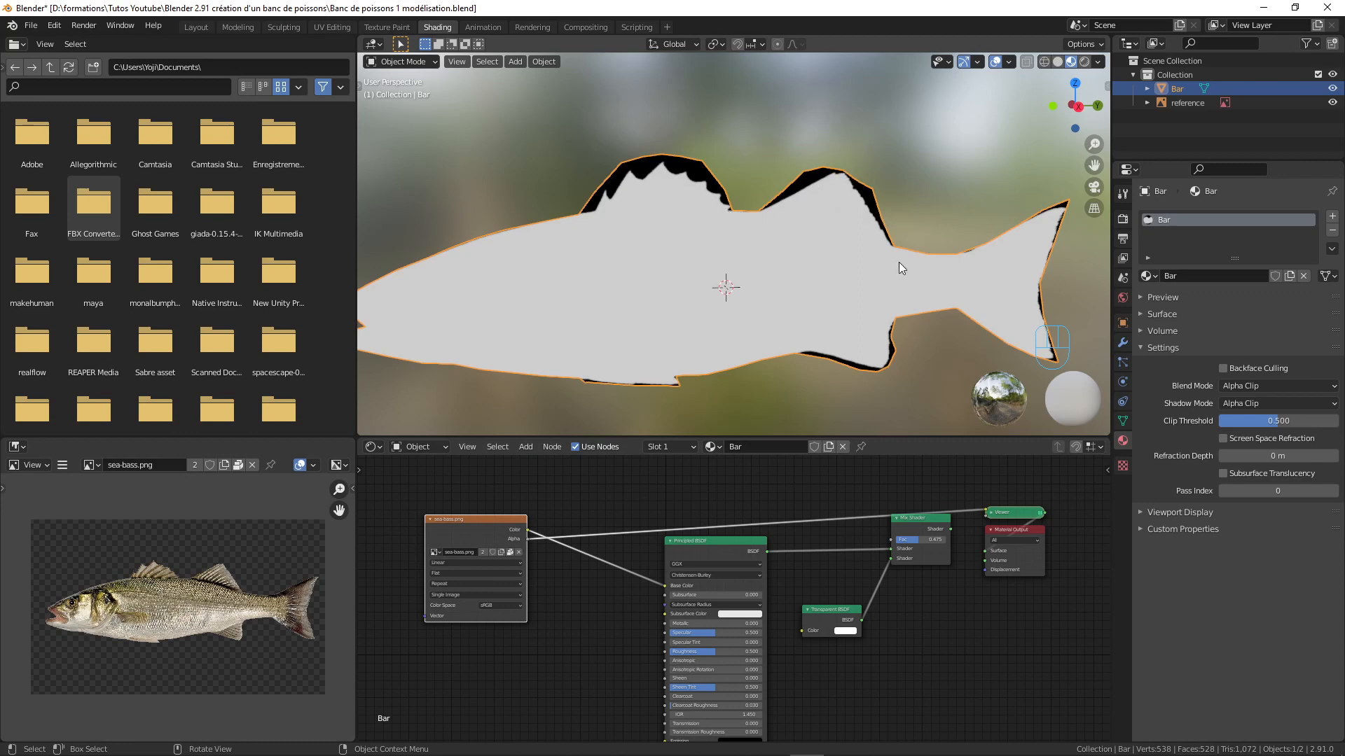
Connect the Alpha output of sea-bass.png to the Fac input of the Mix Shader and route the Mix Shader back to the Material Output
scroll(566, 537, down, 1)
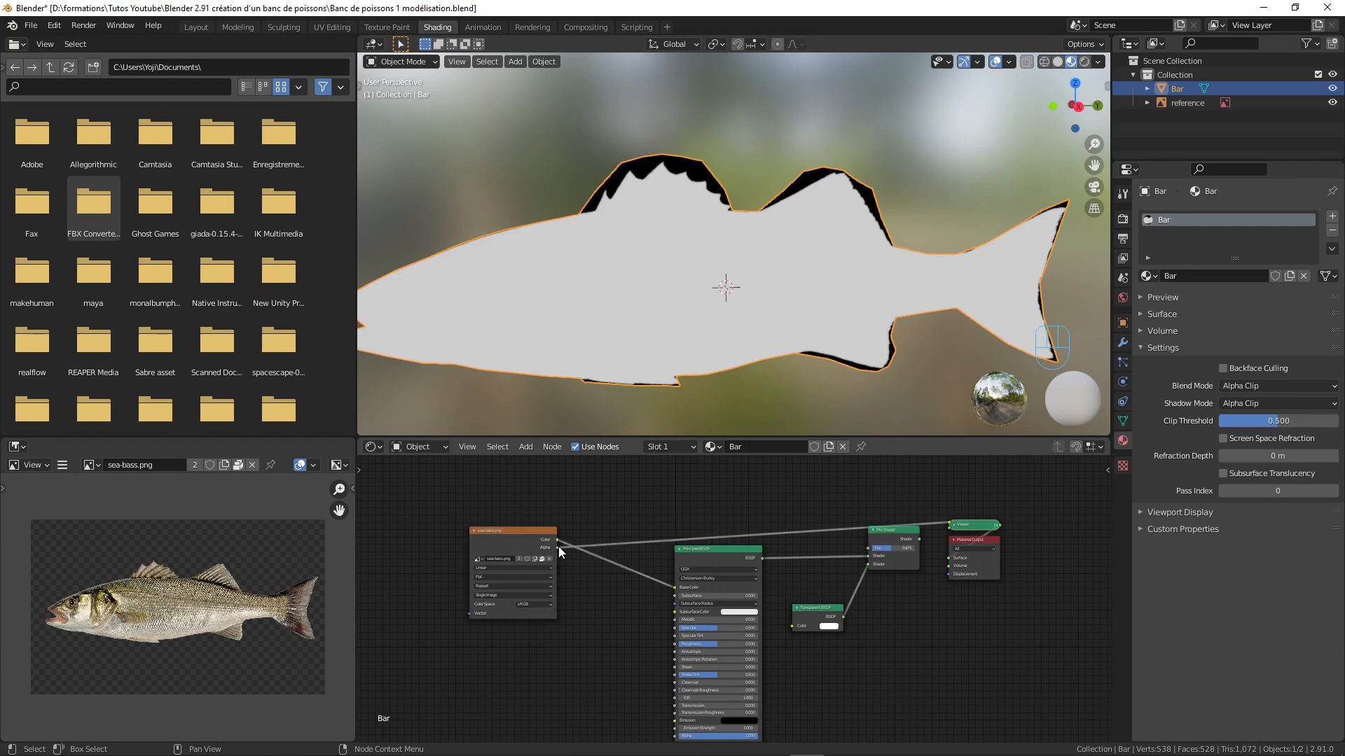
drag(558, 548, 869, 548)
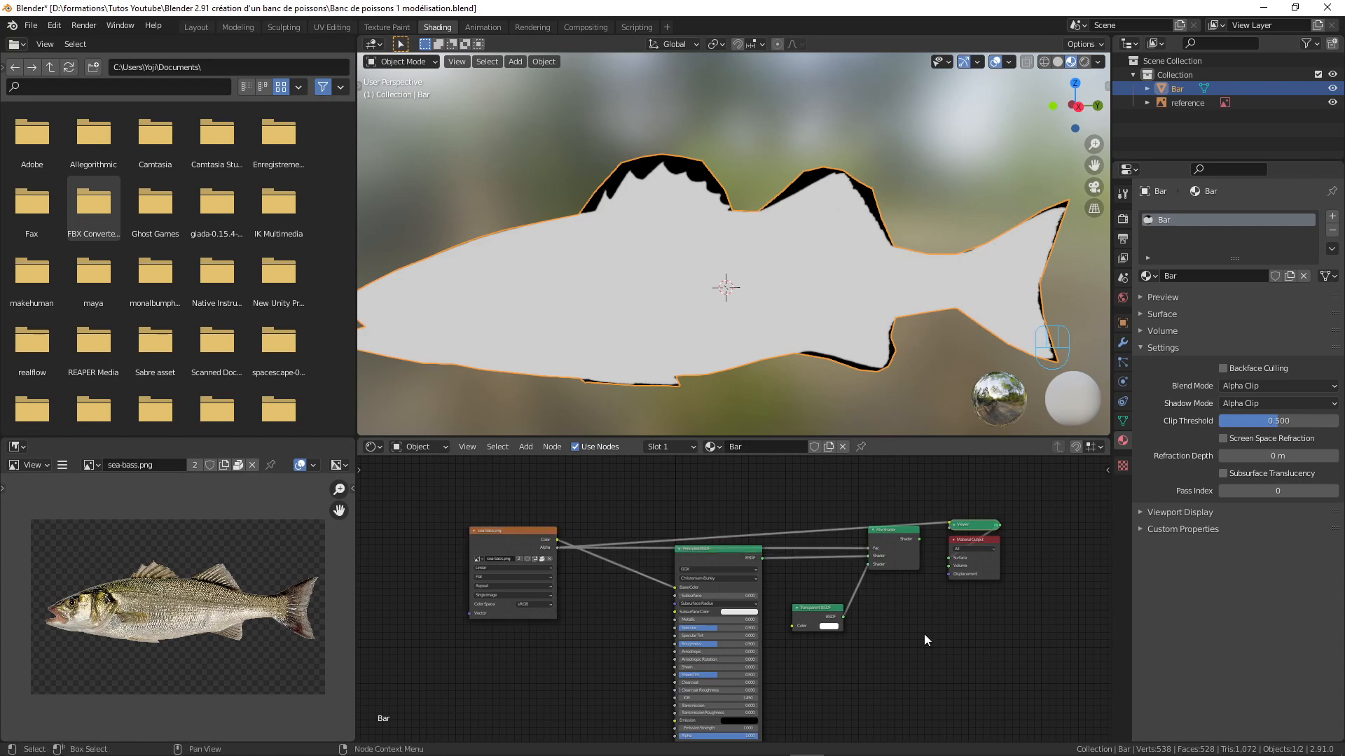
ctrl+shift+click(889, 530)
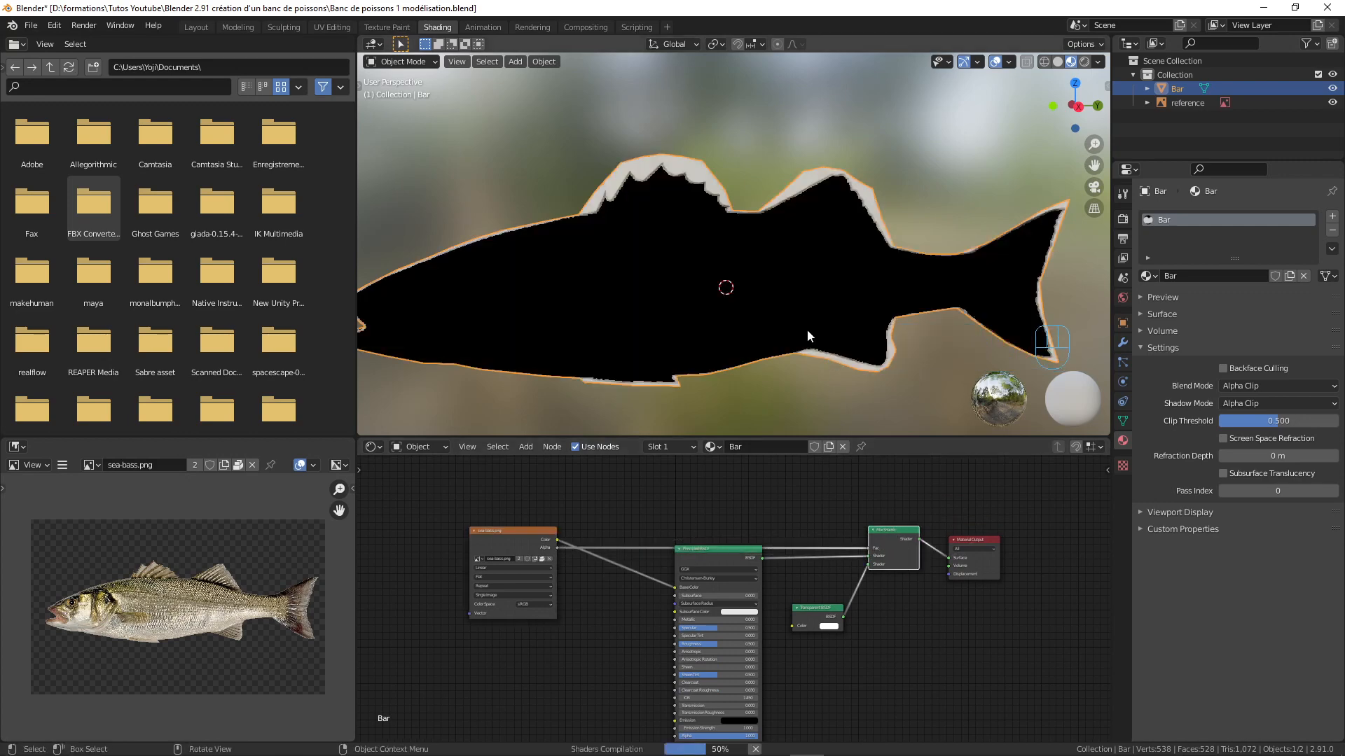
Swap the Mix Shader's two shader inputs so the Transparent BSDF comes first, and move the Transparent BSDF node above the Principled BSDF's link
scroll(901, 549, up, 2)
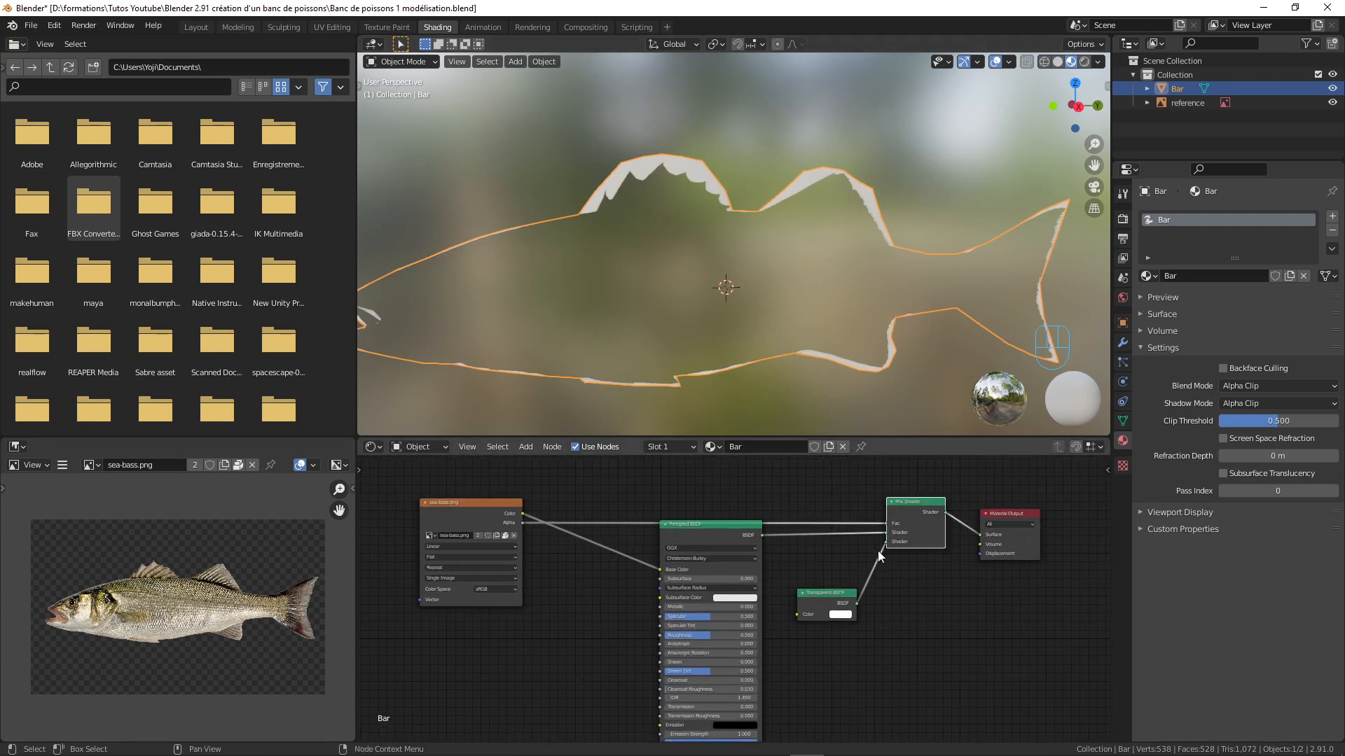
drag(885, 532, 885, 542)
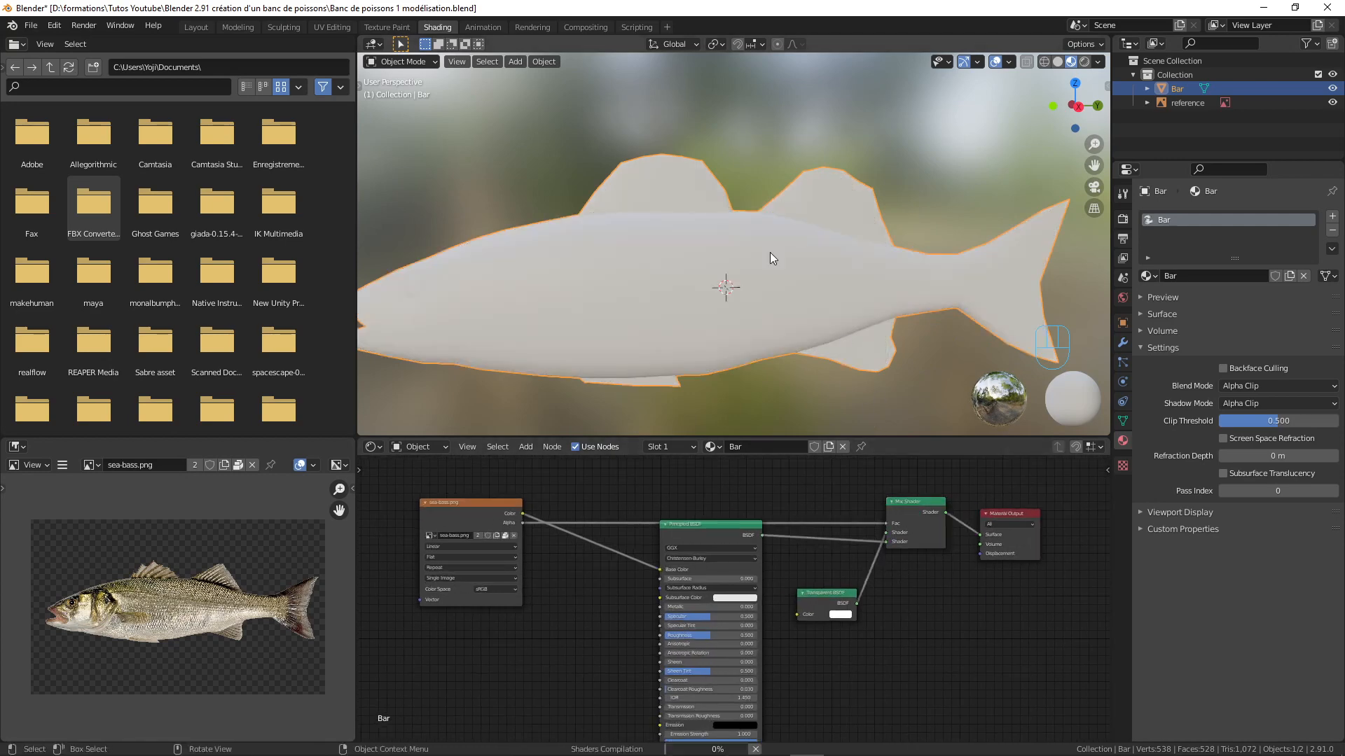
scroll(713, 296, down, 2)
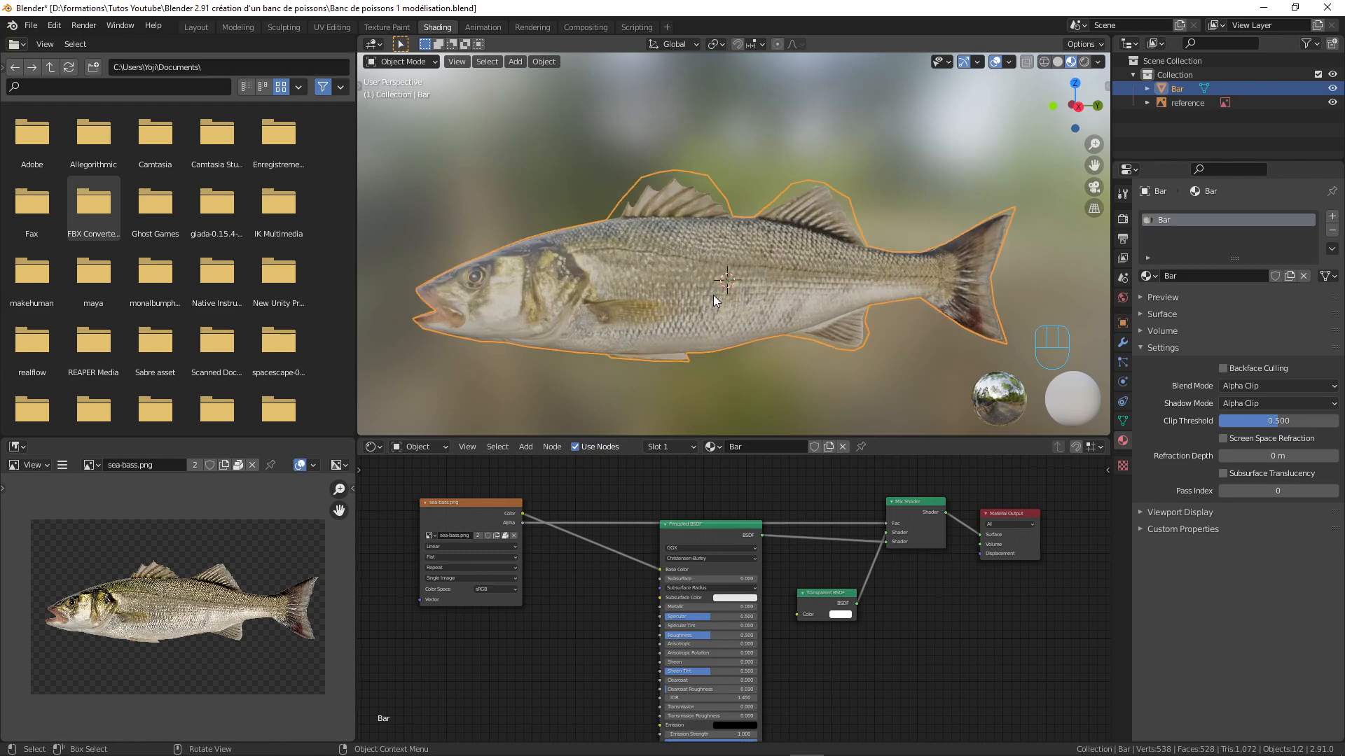
middle_drag(717, 293, 740, 266)
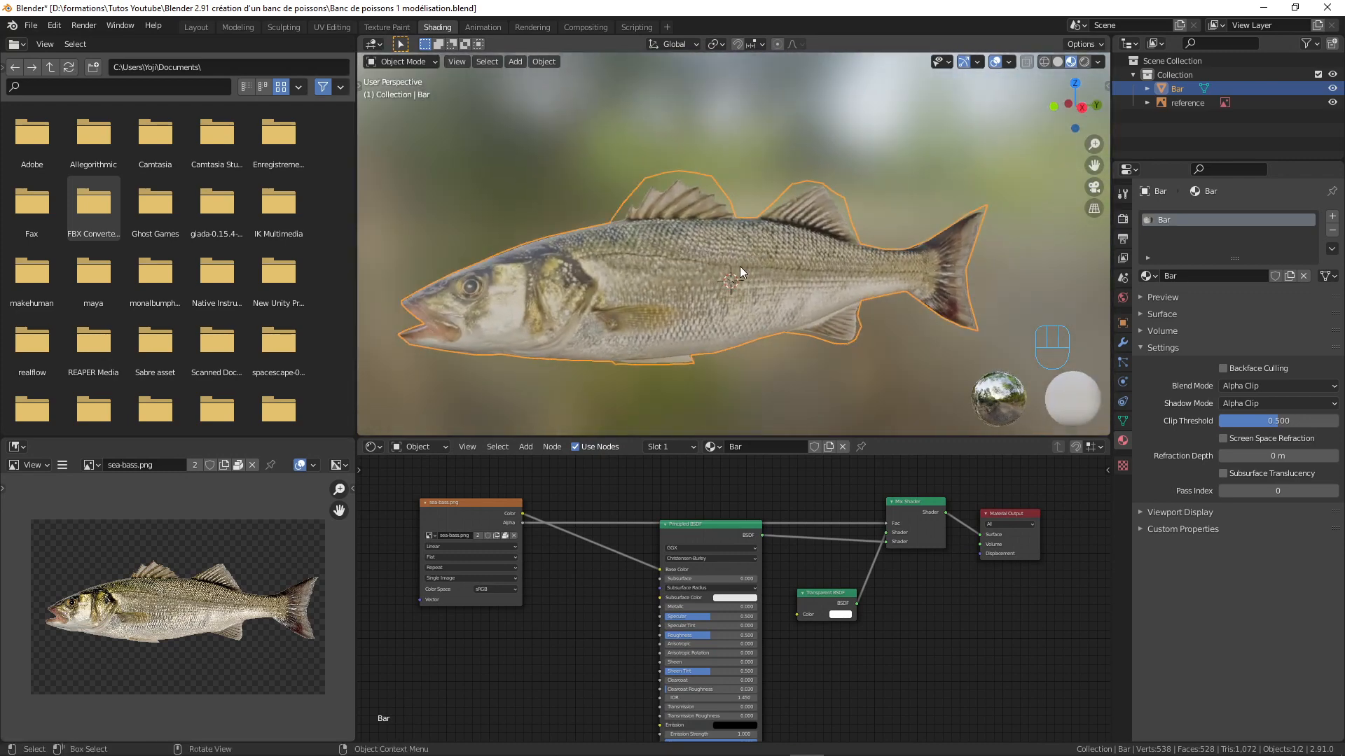
drag(841, 592, 910, 487)
scroll(735, 596, down, 2)
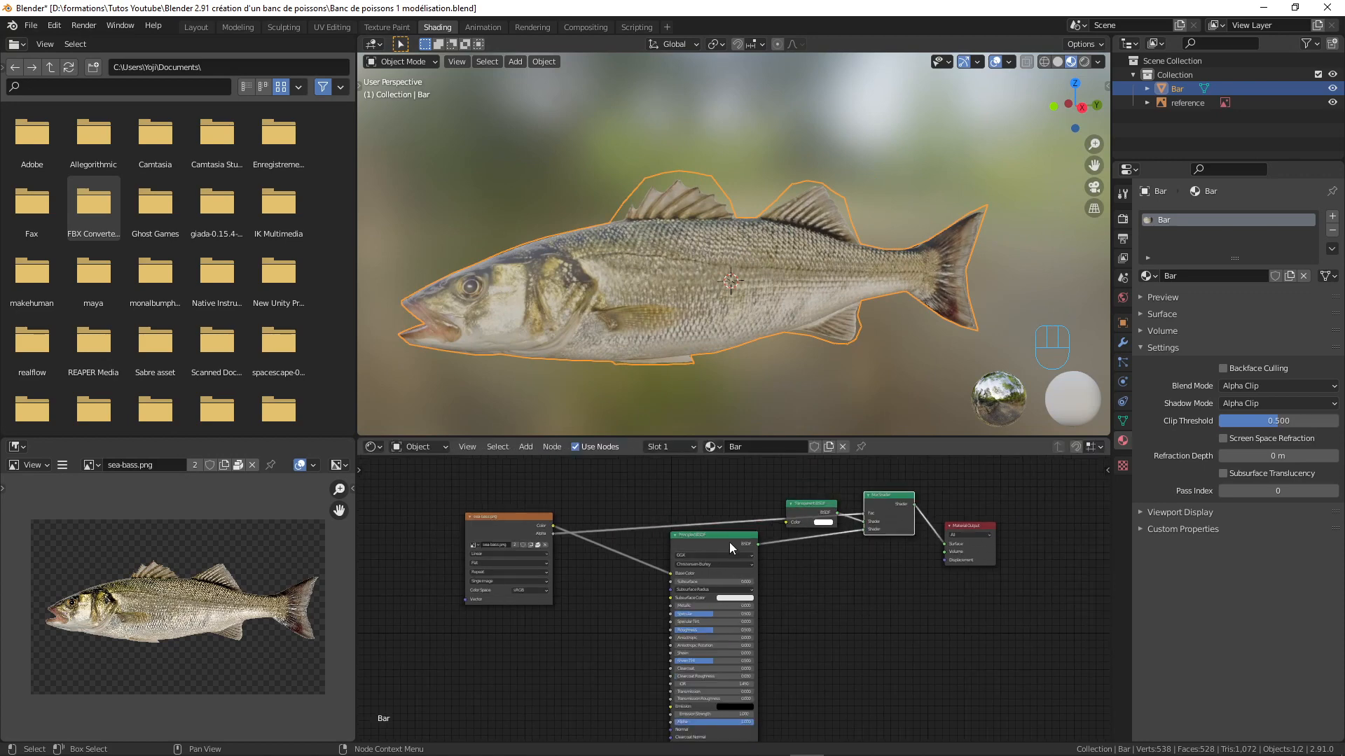
Move the Principled BSDF node down and the Transparent BSDF node up, and deselect the fish to inspect its cut-out fins
drag(728, 538, 727, 569)
drag(811, 504, 797, 482)
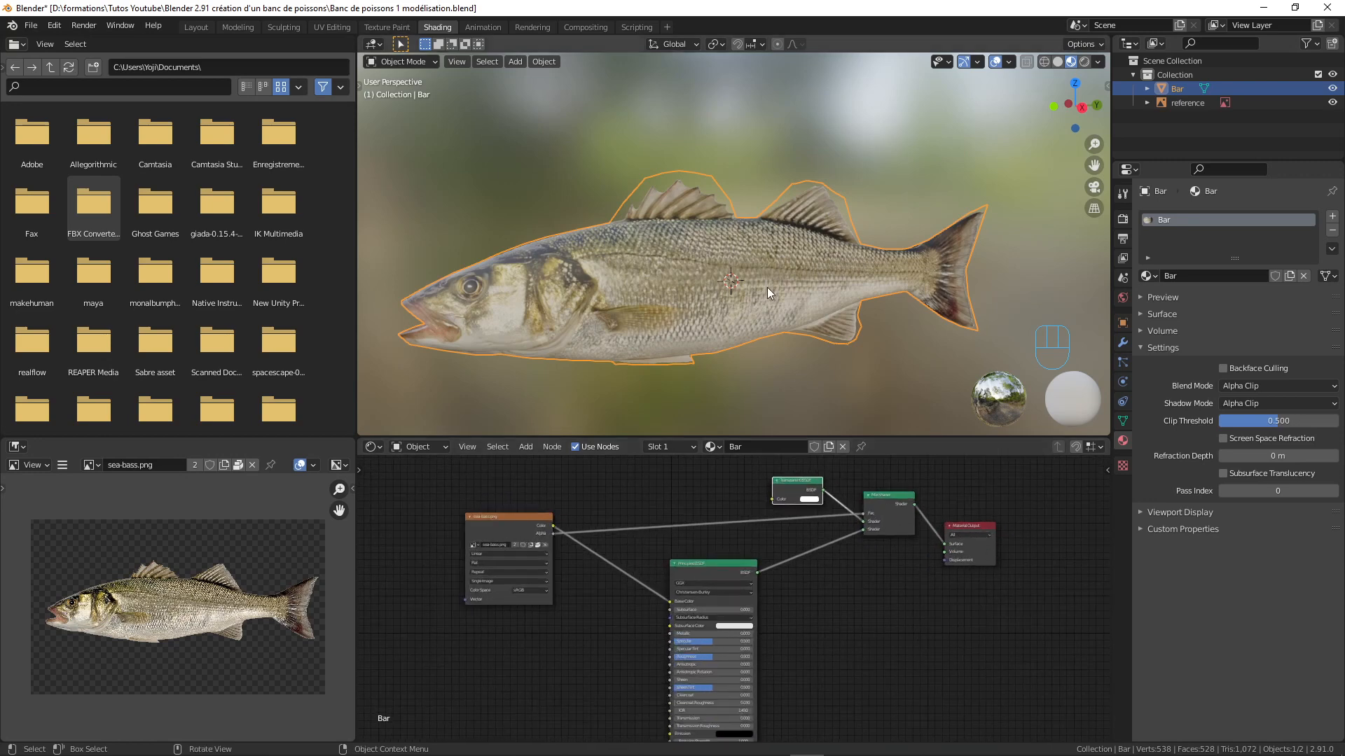
key(alt+a)
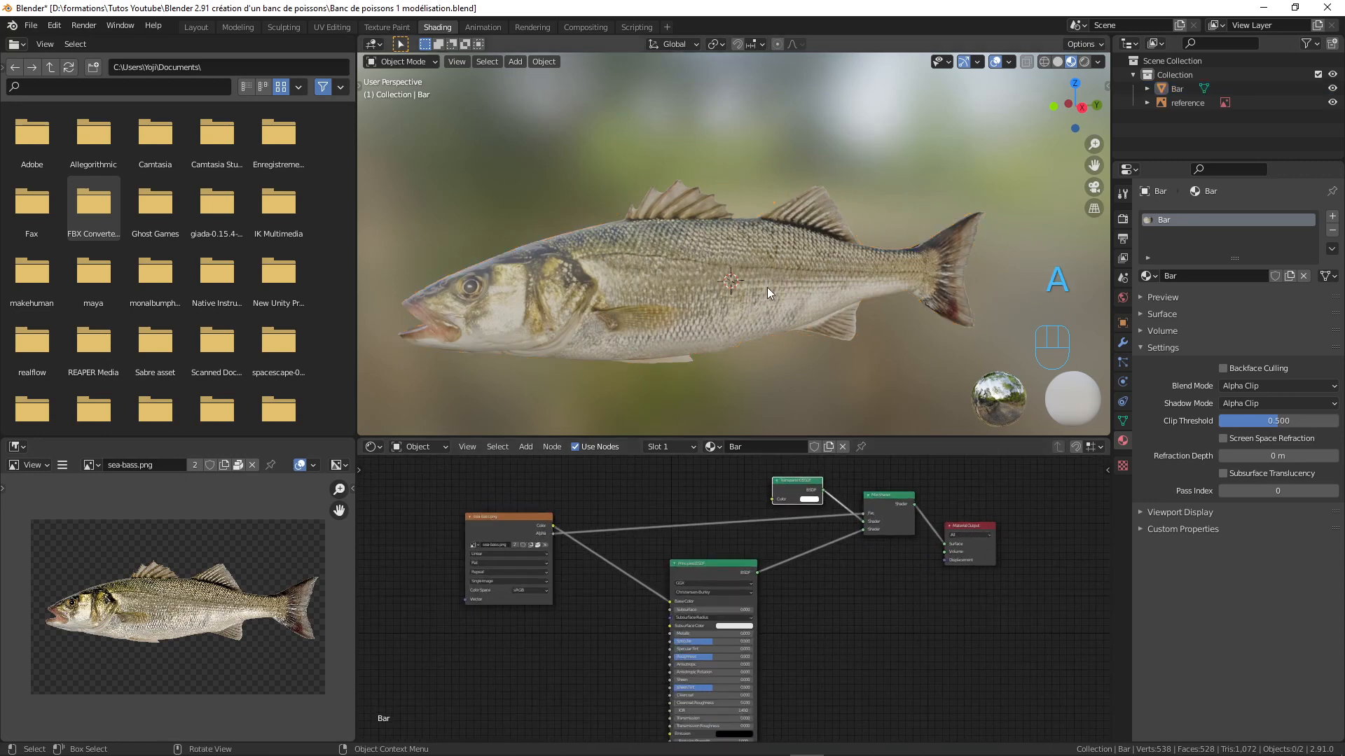
middle_drag(864, 260, 819, 272)
scroll(800, 288, up, 3)
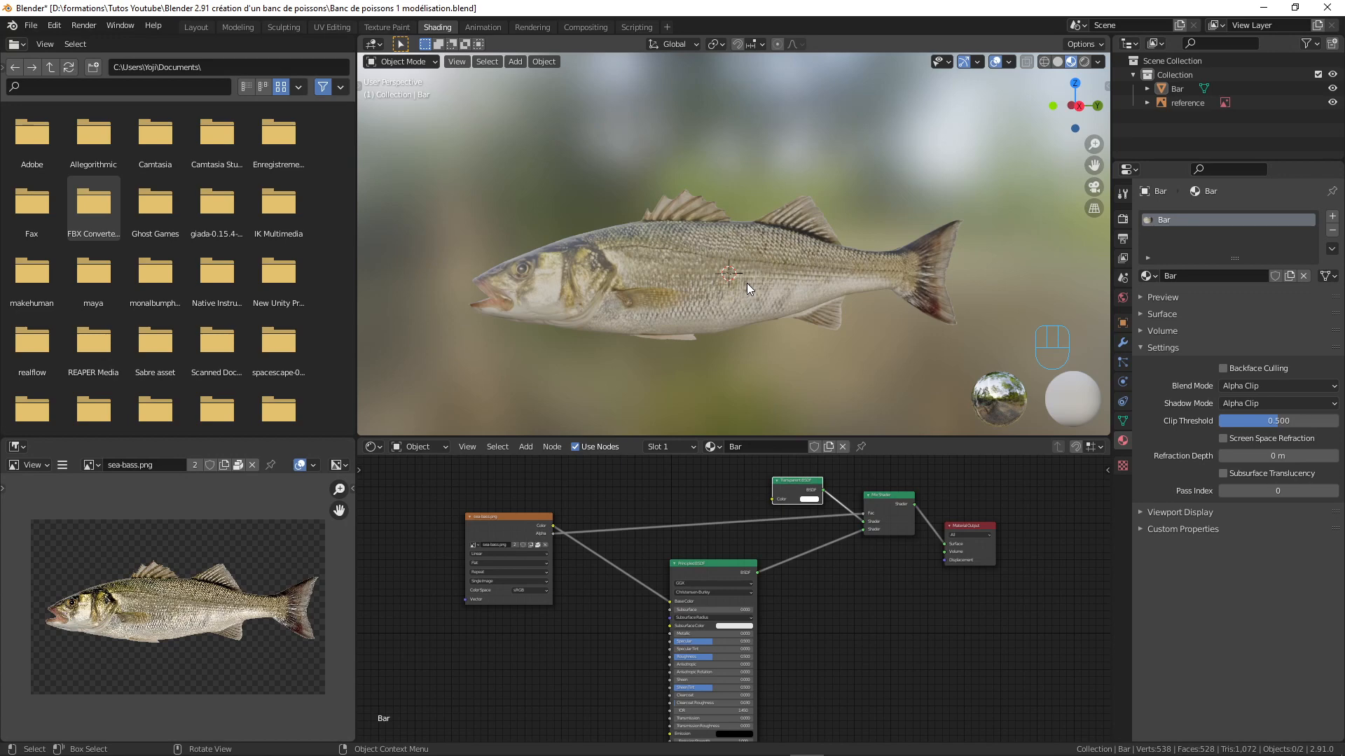
scroll(665, 265, up, 4)
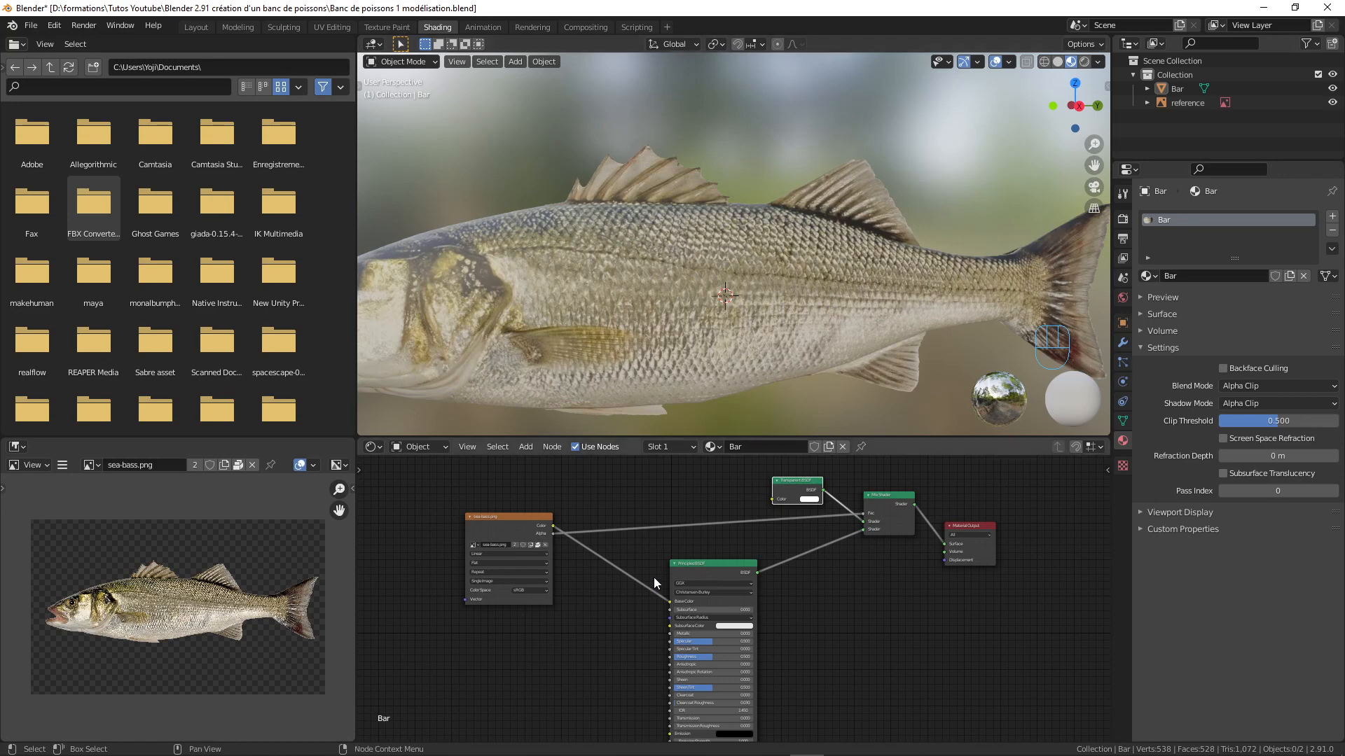
Disconnect the sea-bass.png Color output from the Principled BSDF's Base Color, inspect the untextured fish and preview the sea-bass.png texture on it
drag(671, 602, 647, 613)
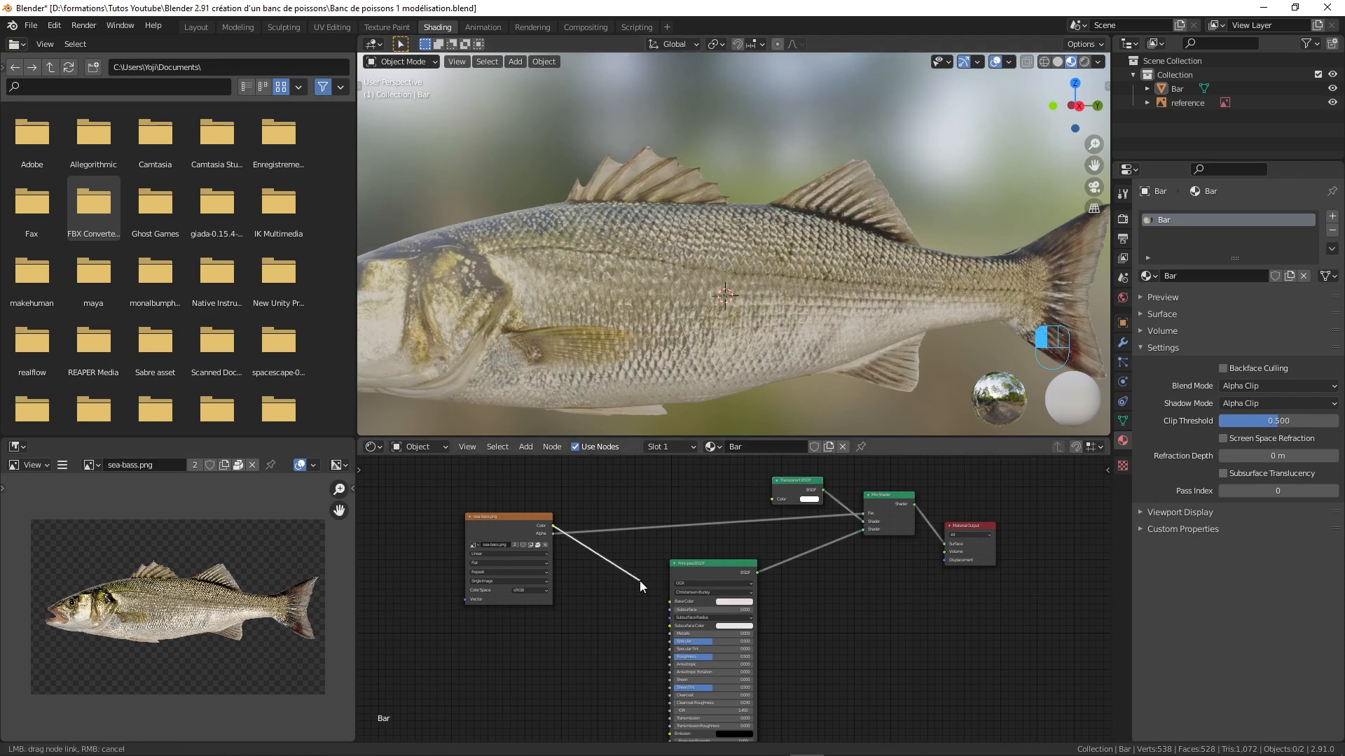
middle_drag(707, 378, 677, 350)
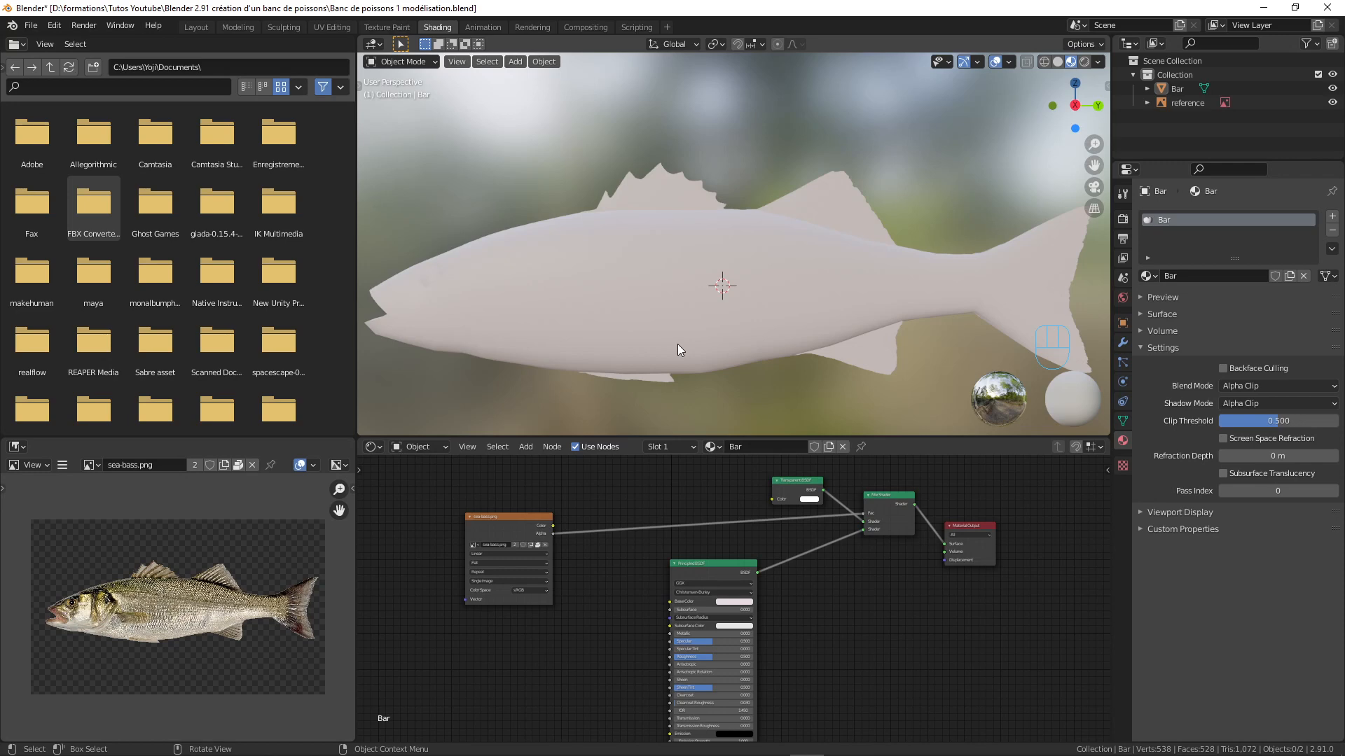
ctrl+shift+click(503, 521)
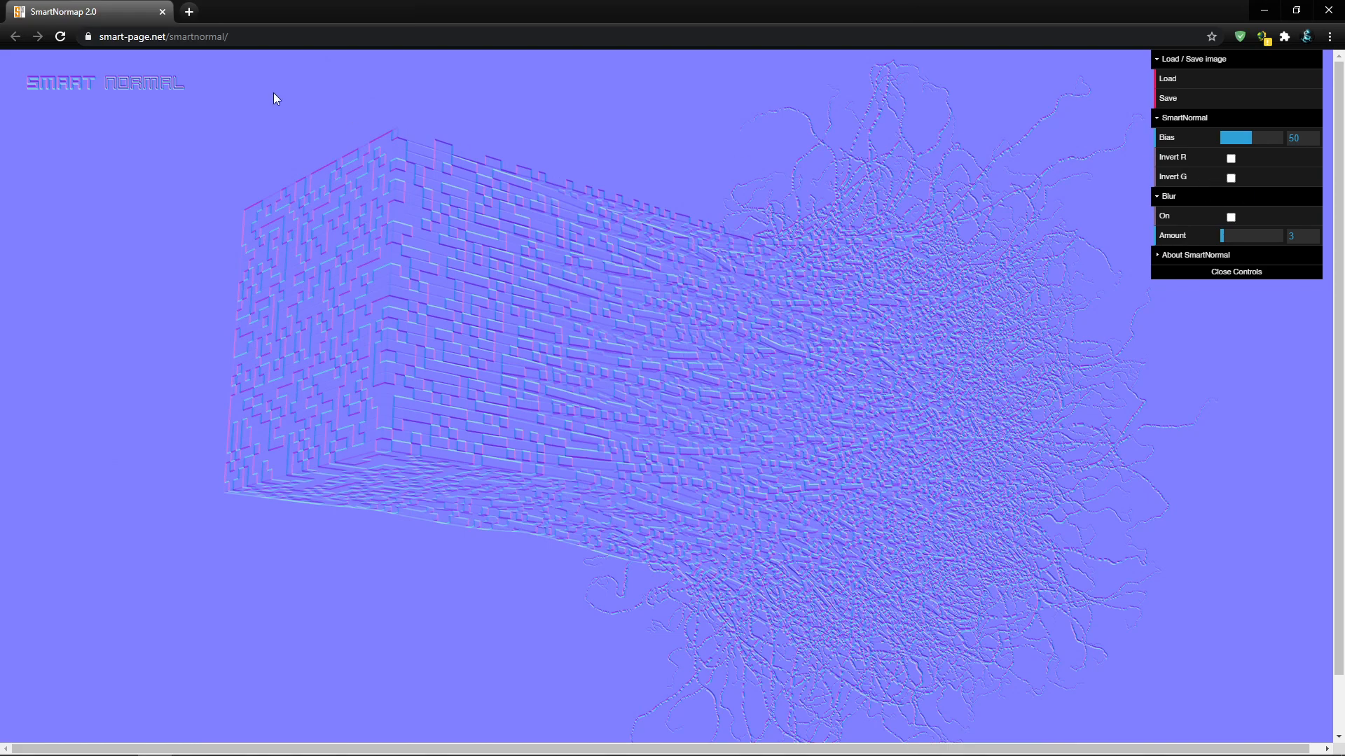
Switch to the SmartNormal web page and load sea-bass.png from the banc de poissons folder on the desktop
click(1189, 79)
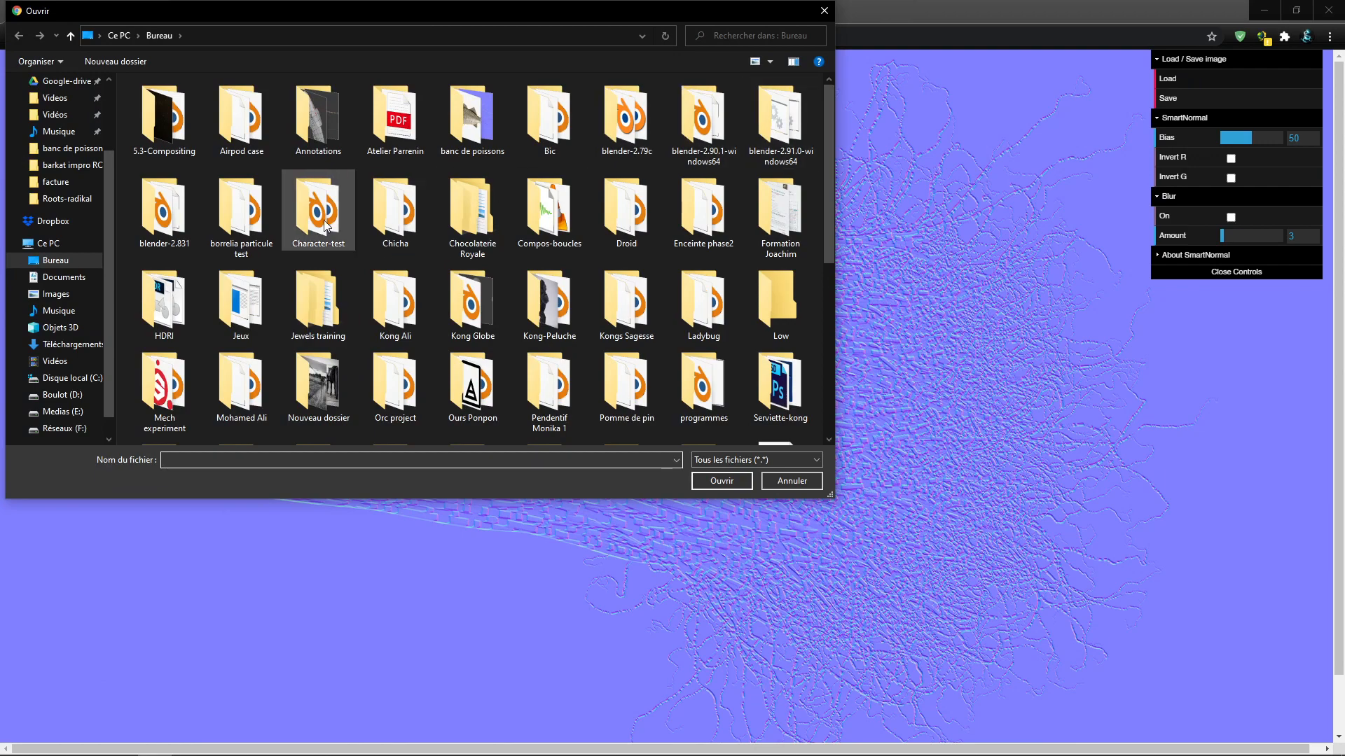
double_click(488, 133)
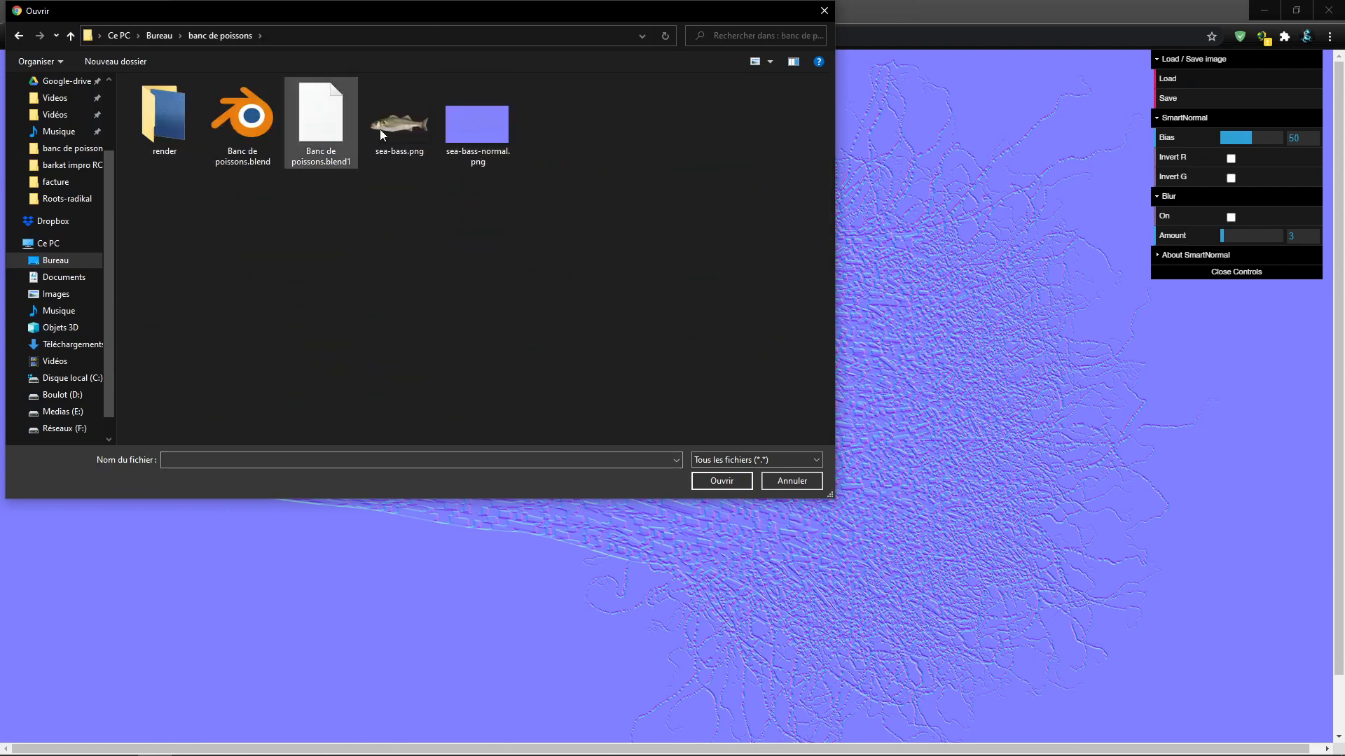
click(396, 128)
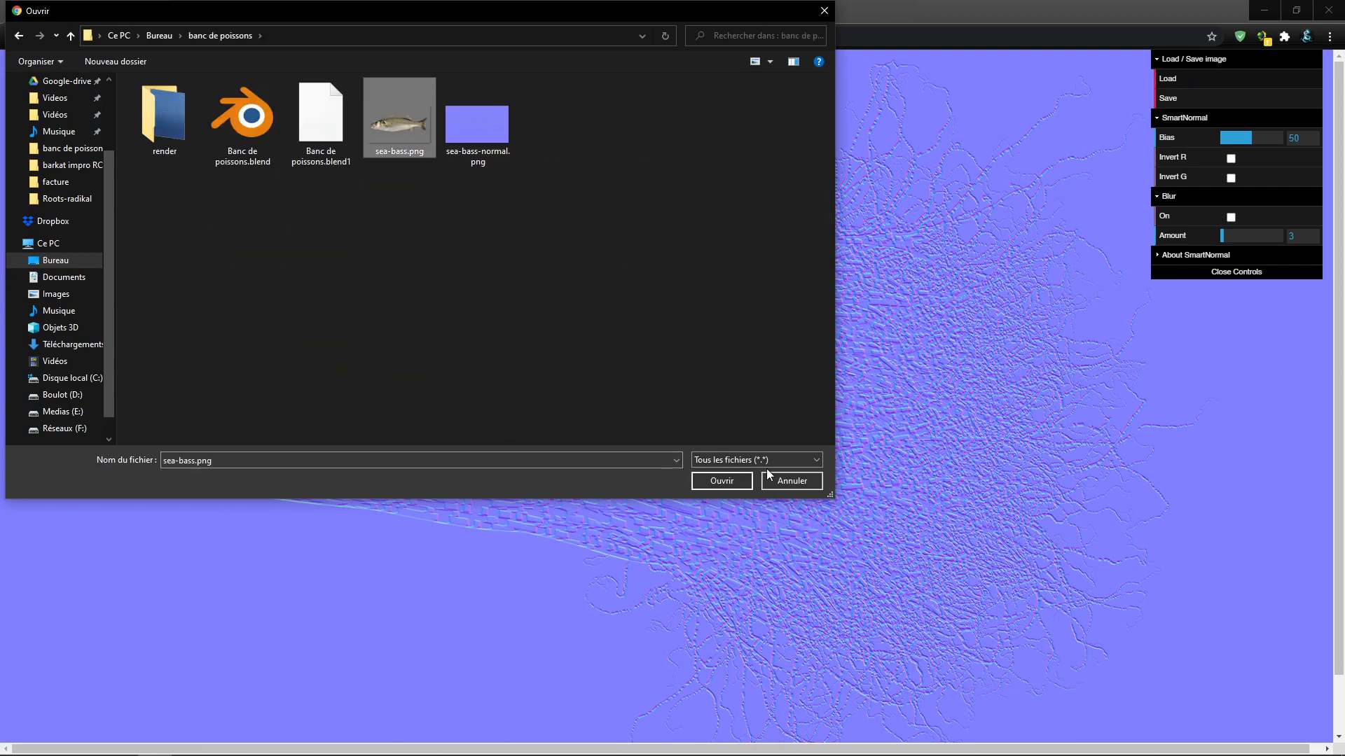
click(721, 480)
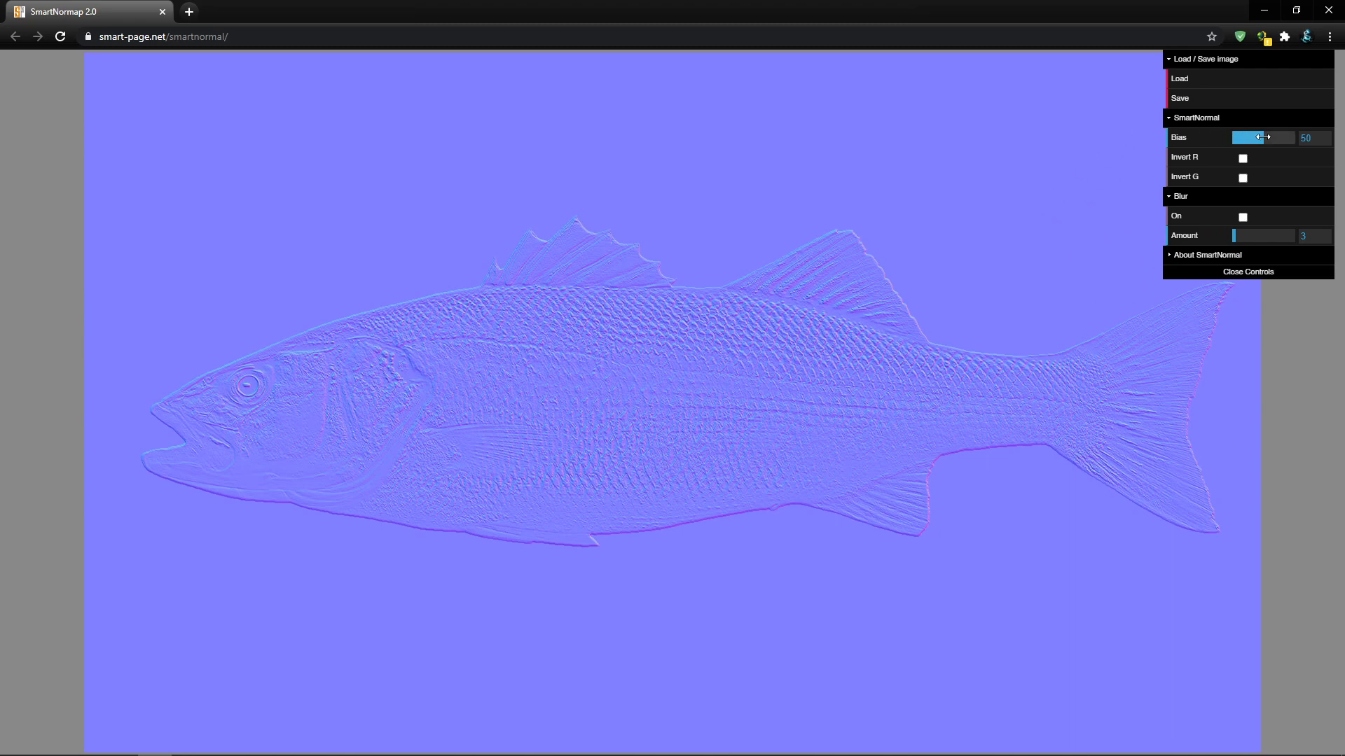
Set the normal map's Bias to 67 and try the Blur option on and off
mouse_move(1263, 137)
mouse_down()
mouse_move(1289, 136)
mouse_move(1273, 135)
mouse_up()
click(1243, 218)
click(1243, 218)
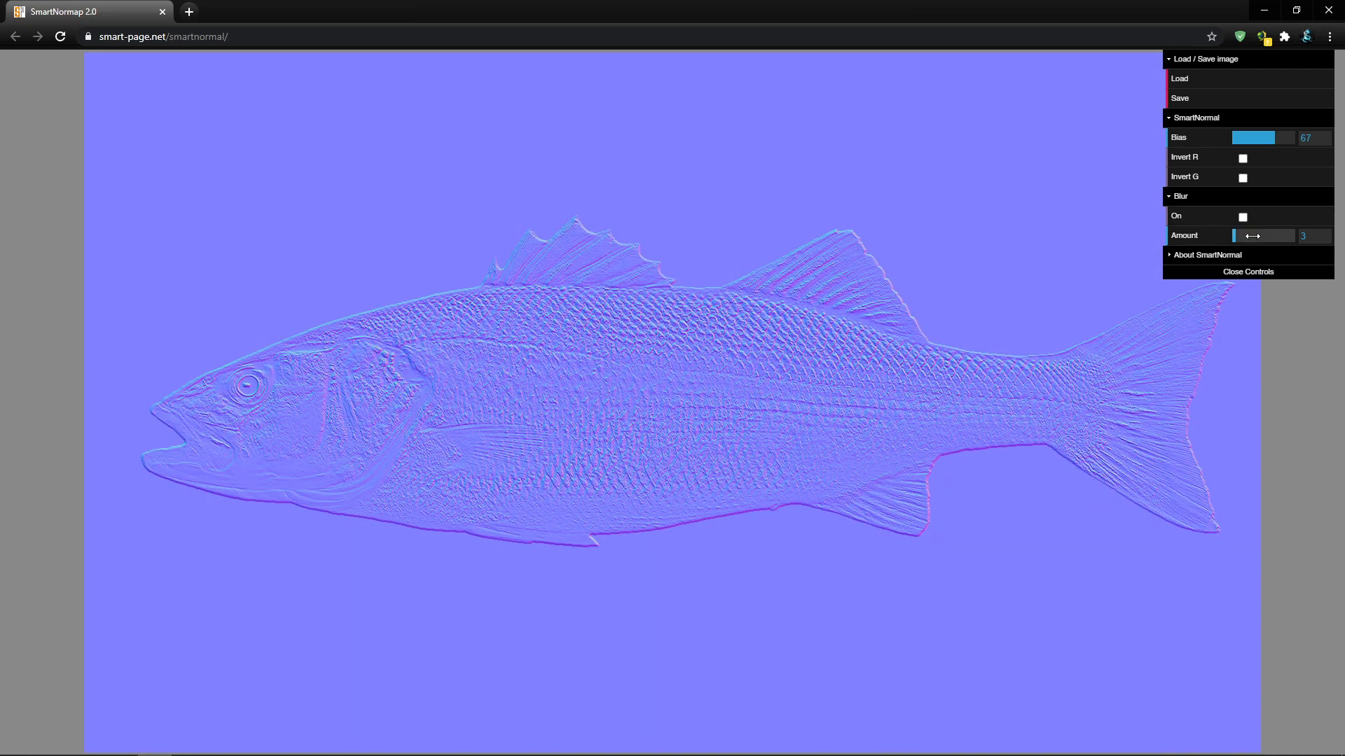
Enable Blur on the normal map with an amount of 1.1 and raise the Bias slightly further
click(1243, 218)
click(1236, 236)
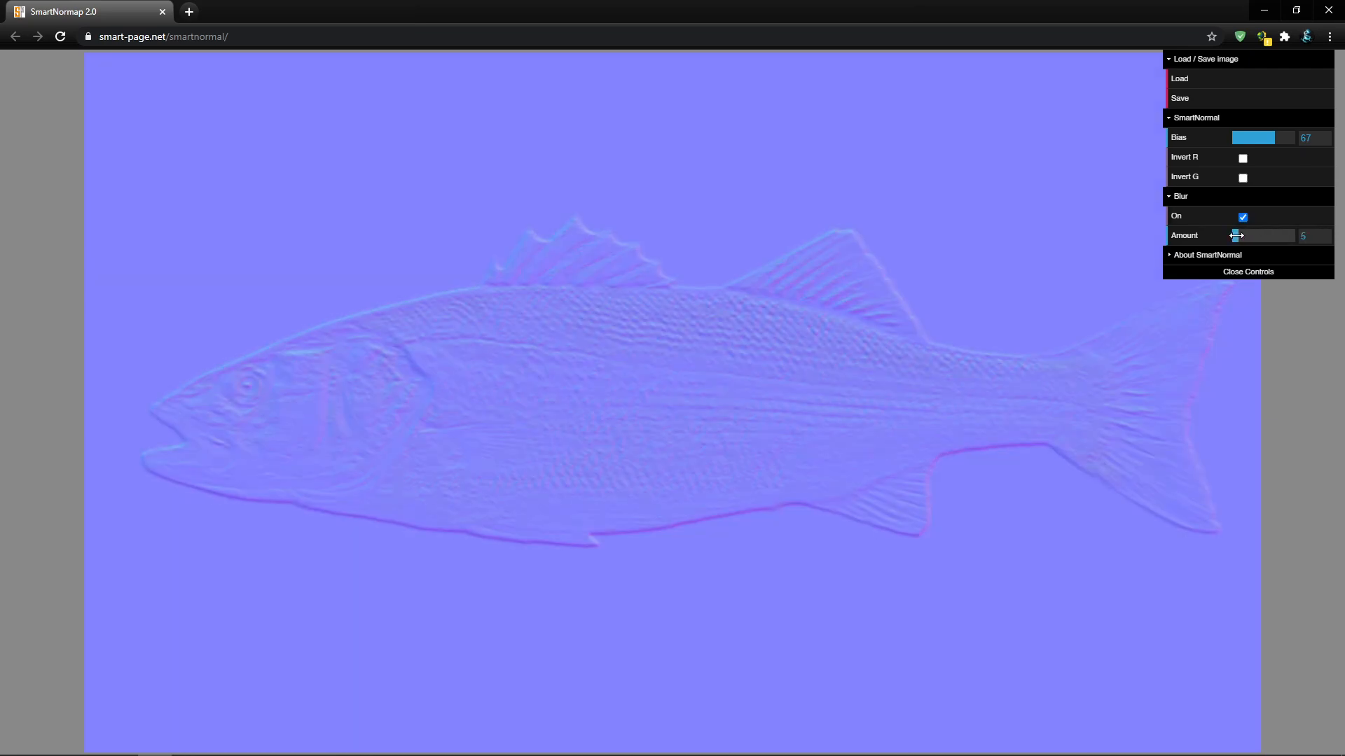
drag(1236, 236, 1233, 236)
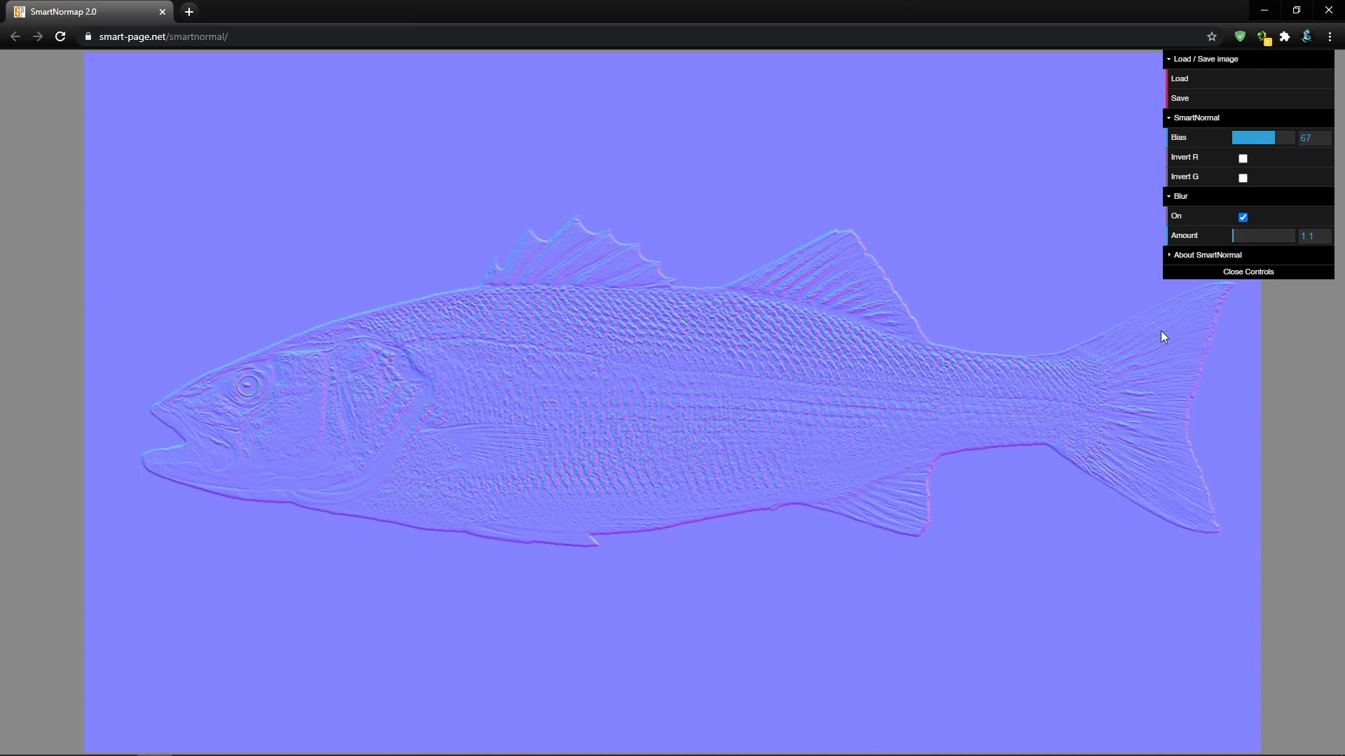
click(1280, 138)
drag(1281, 138, 1279, 137)
Export the generated normal map and open the resulting image in its own browser tab
click(1213, 100)
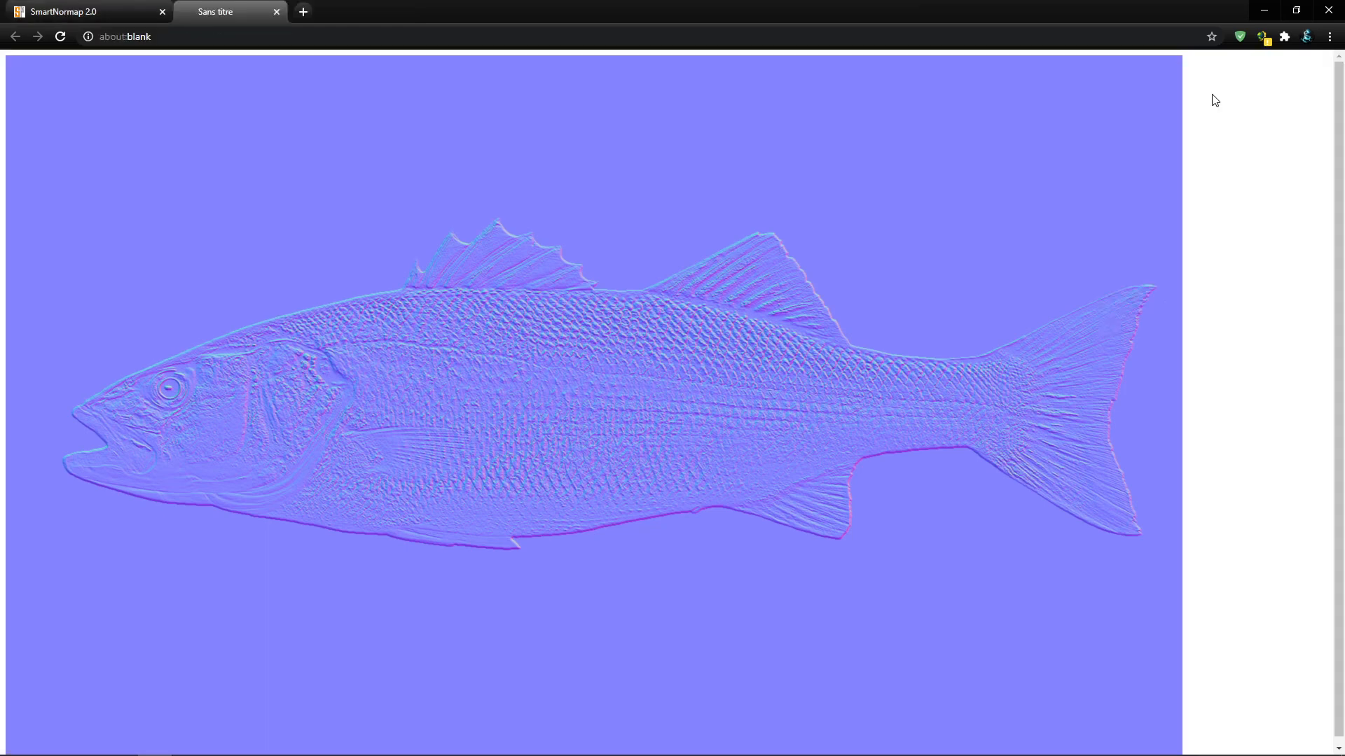
right_click(529, 282)
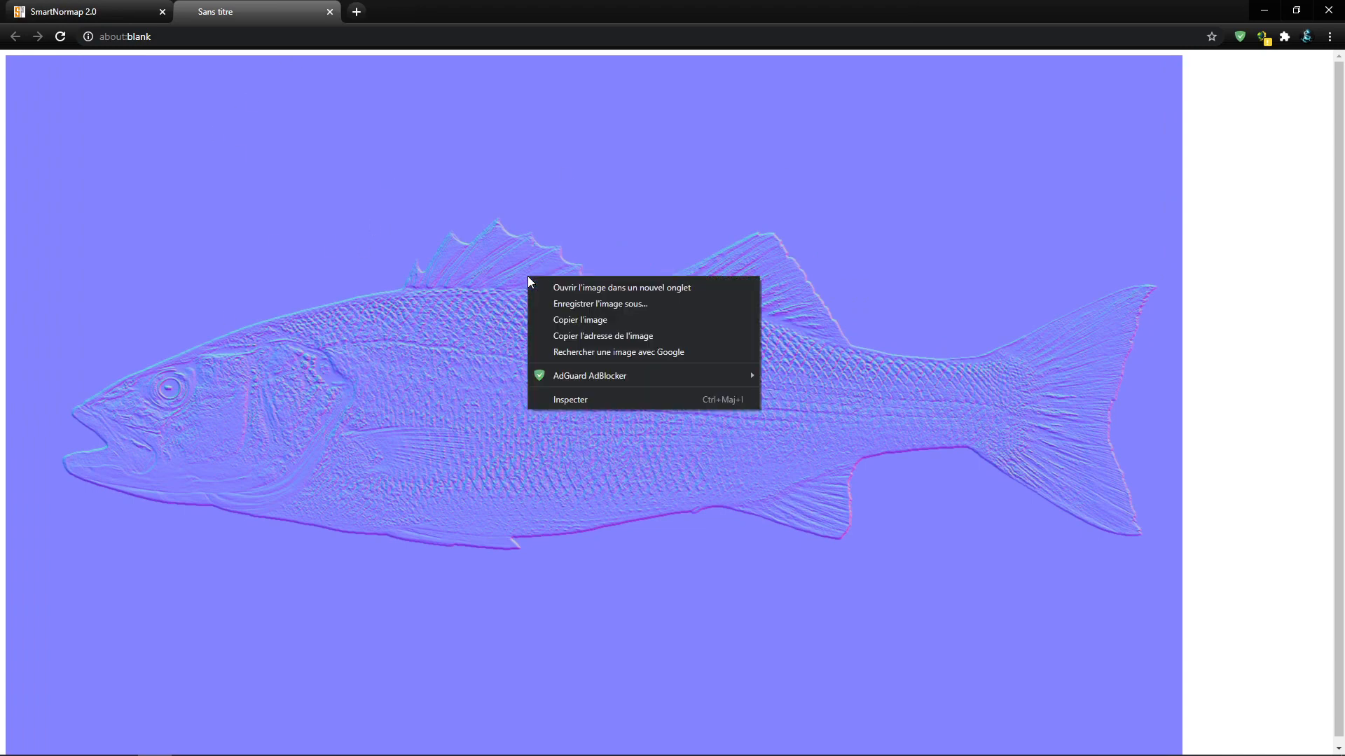
click(624, 288)
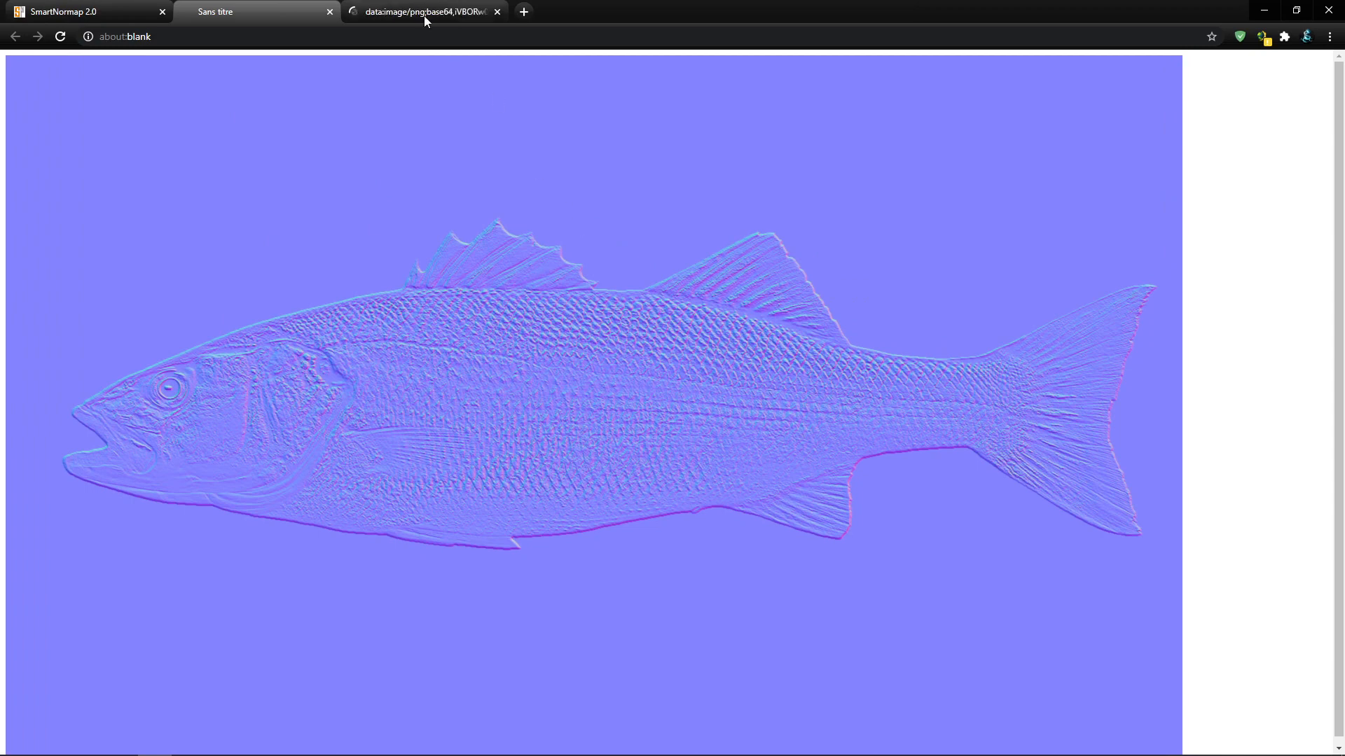
click(423, 18)
Save the normal map image as sea-bass-normal.png in the banc de poissons folder, replacing the existing file
right_click(598, 320)
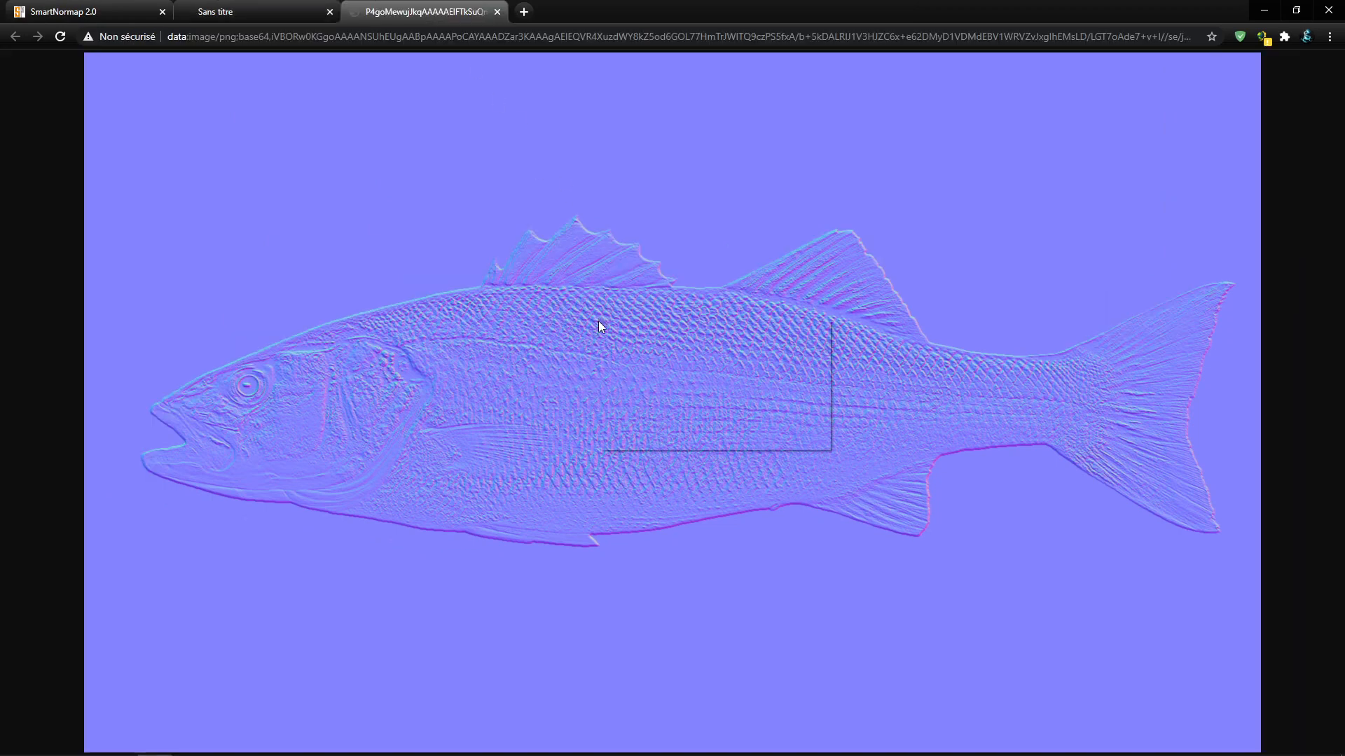
click(682, 324)
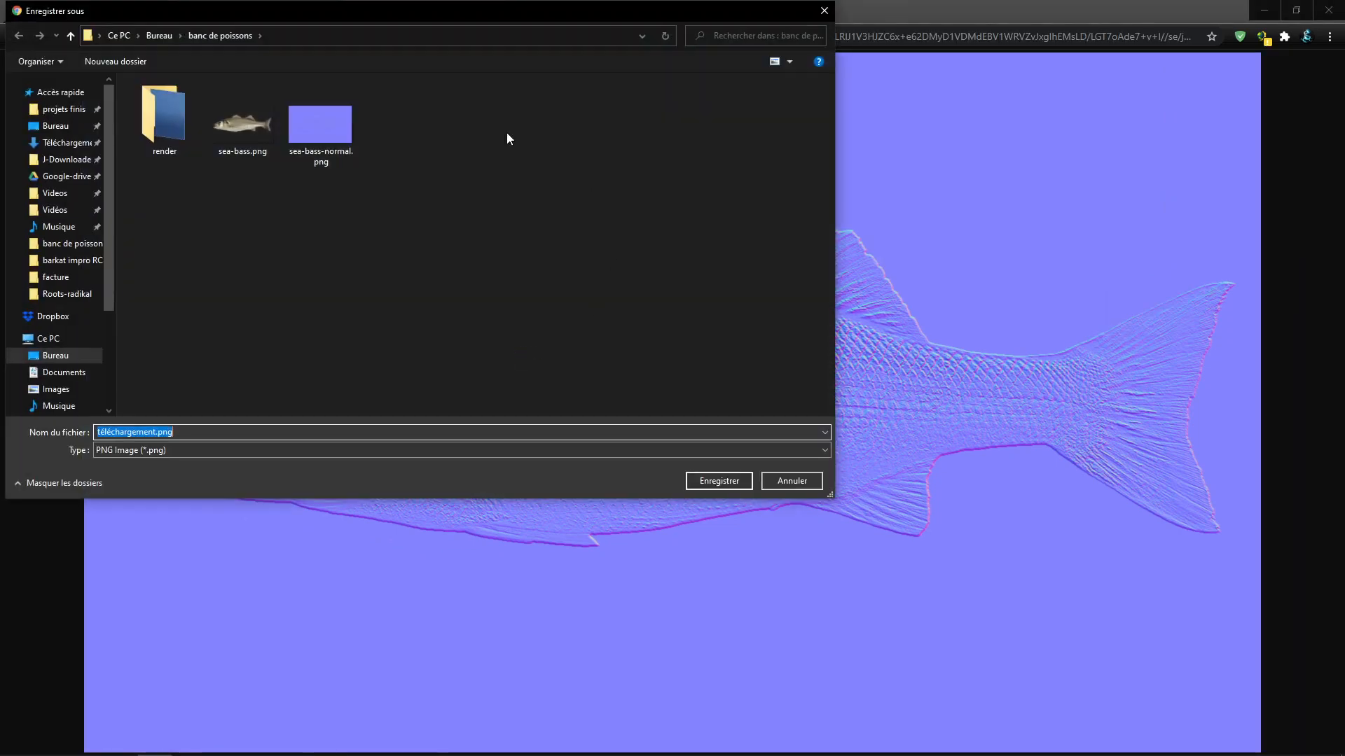
click(336, 135)
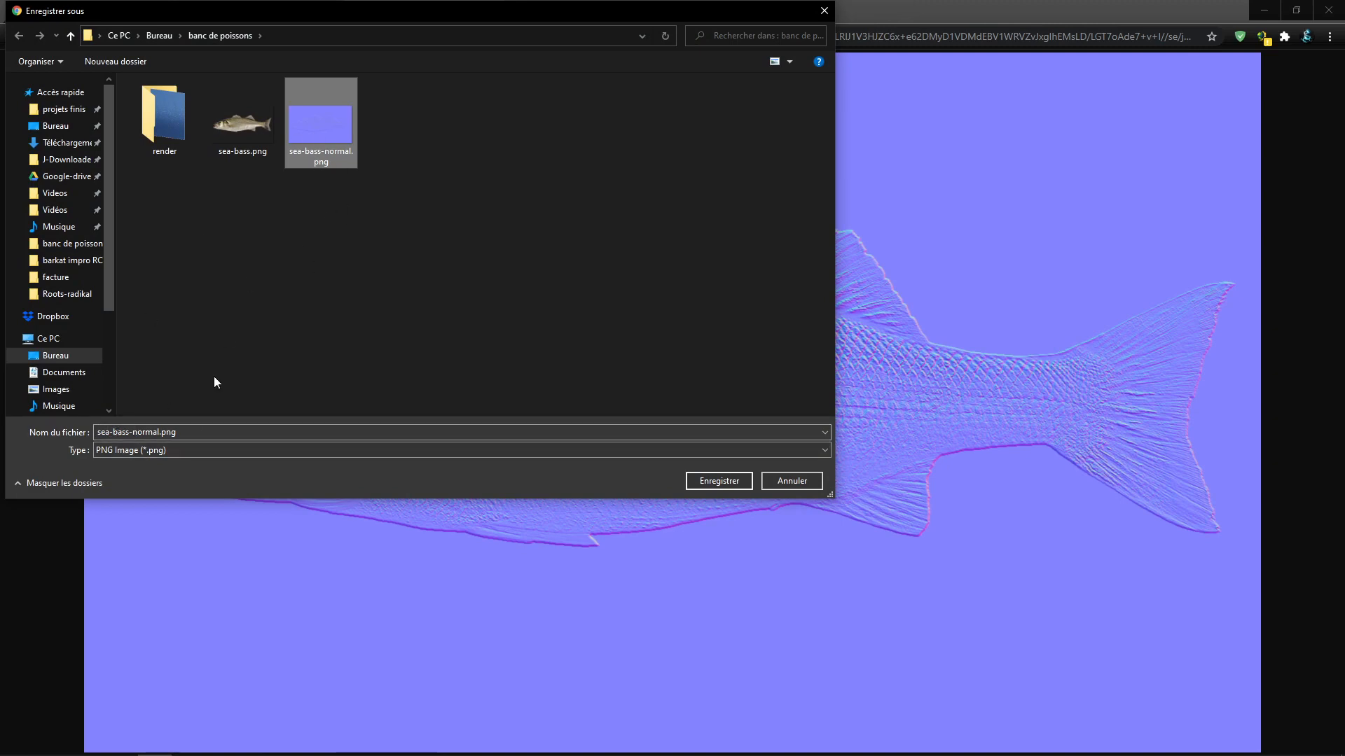
click(713, 485)
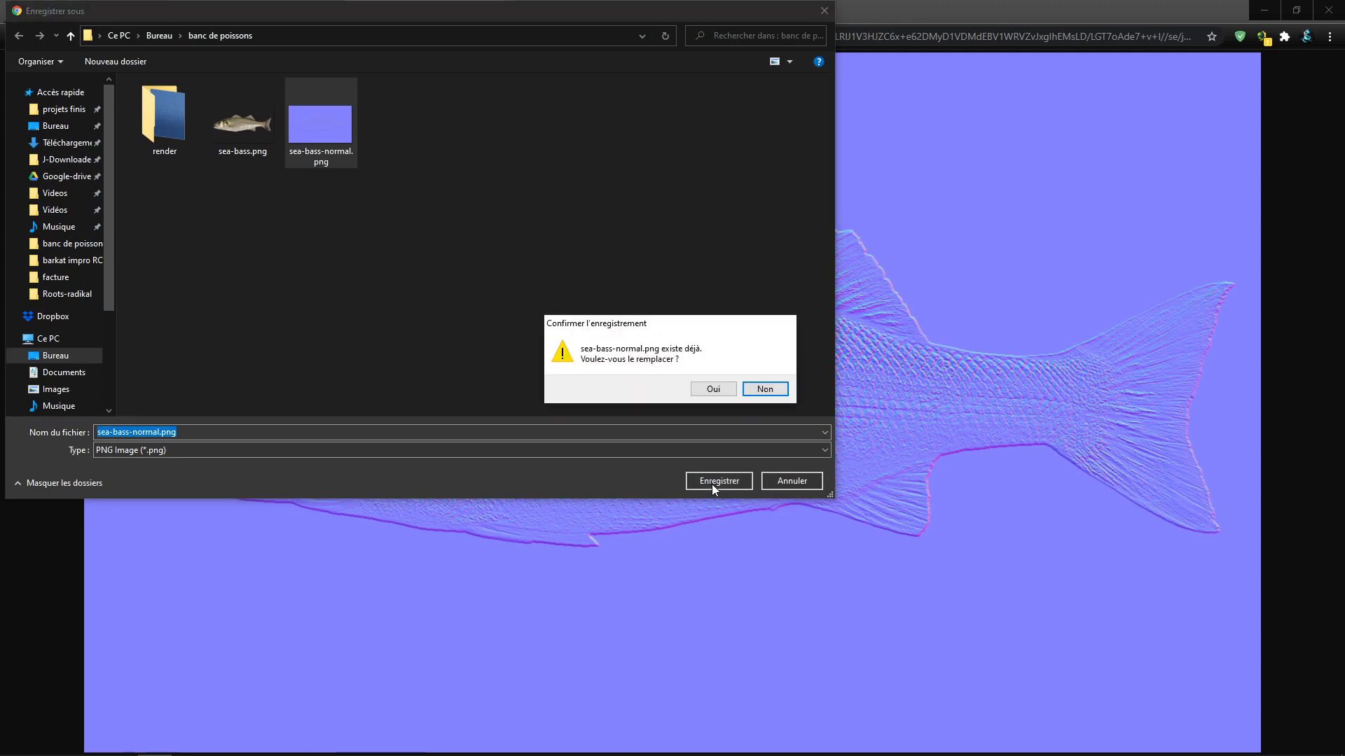
click(713, 388)
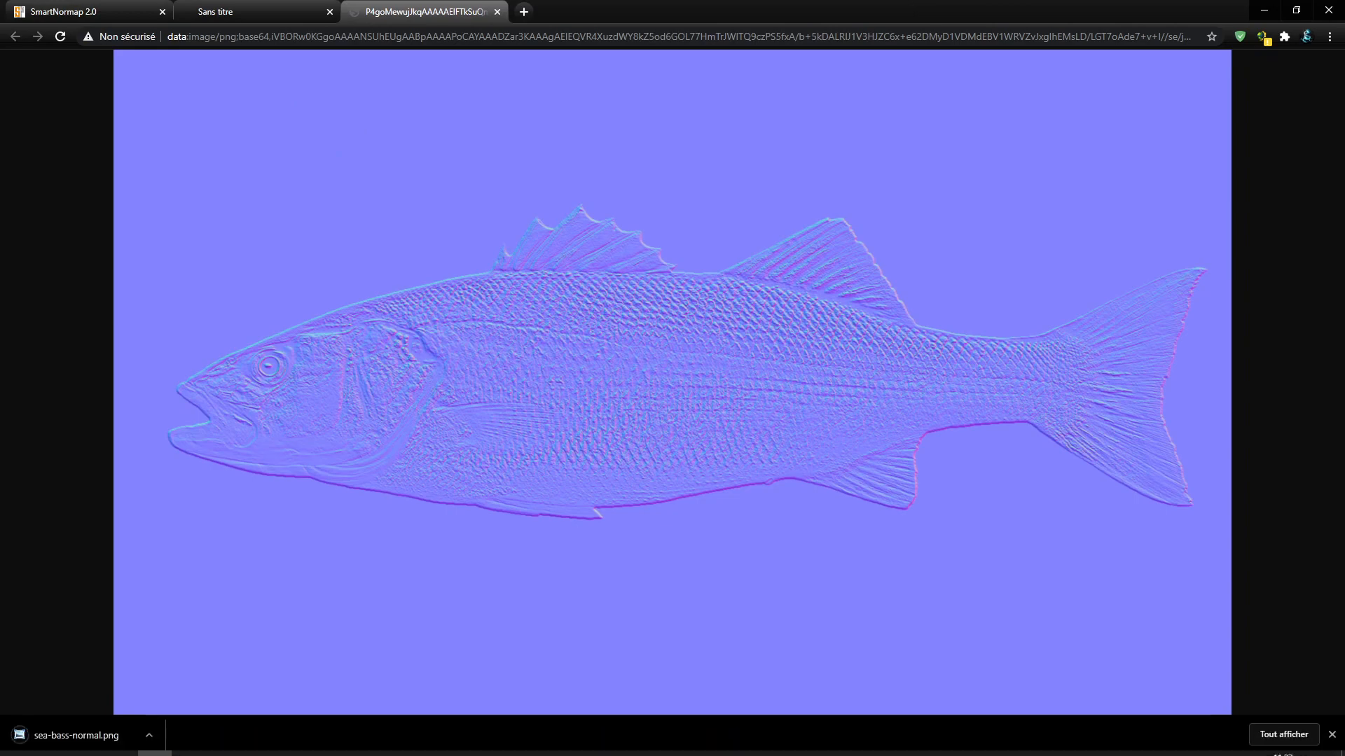
Switch back to Blender and open sea-bass-normal.png from the banc de poissons folder in the Image Editor
key(alt+Tab)
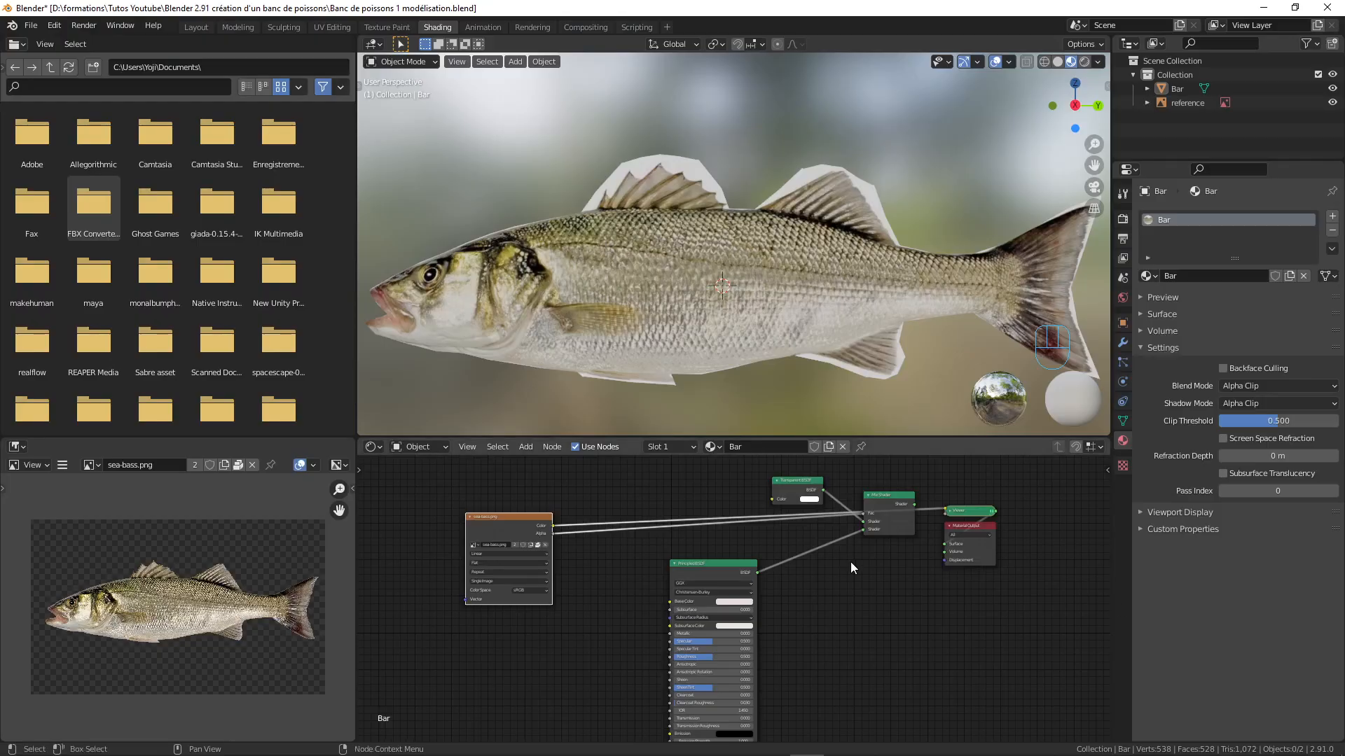
scroll(641, 573, down, 3)
scroll(645, 568, up, 1)
middle_drag(647, 567, 707, 546)
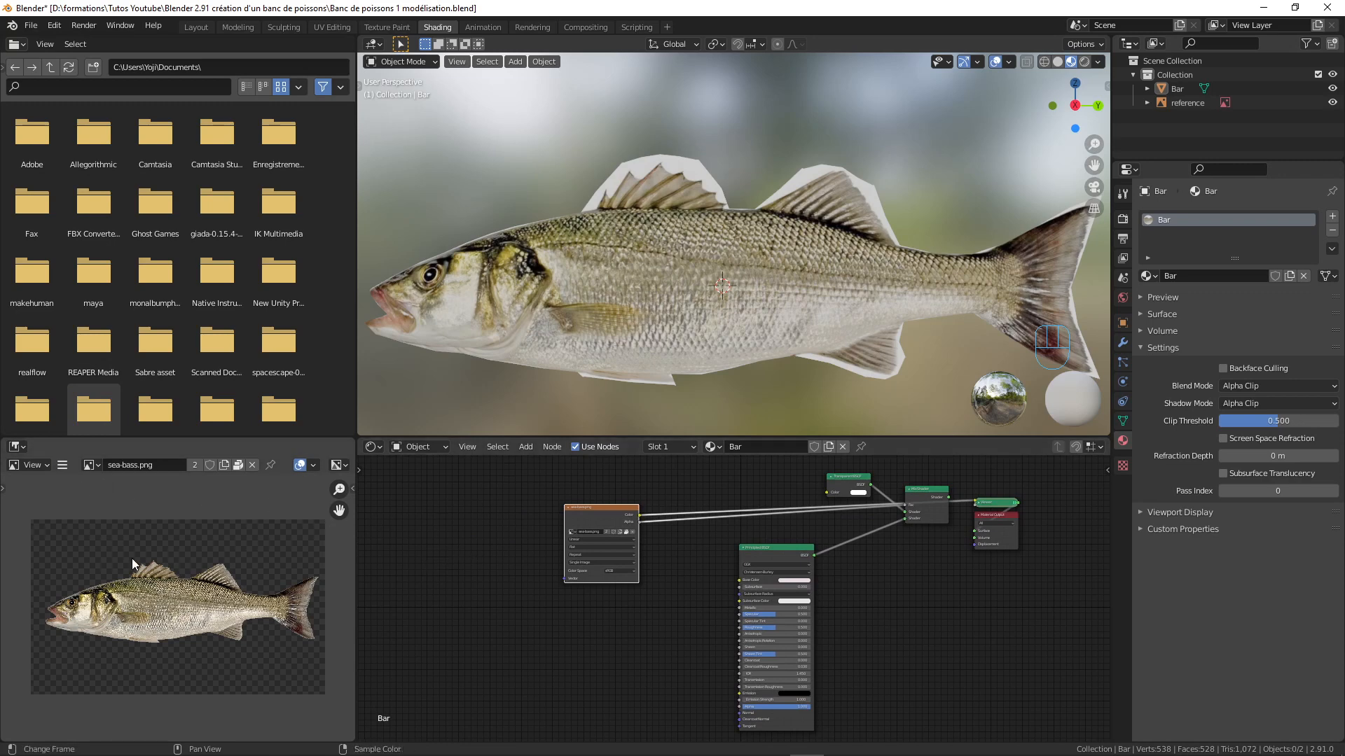
click(63, 466)
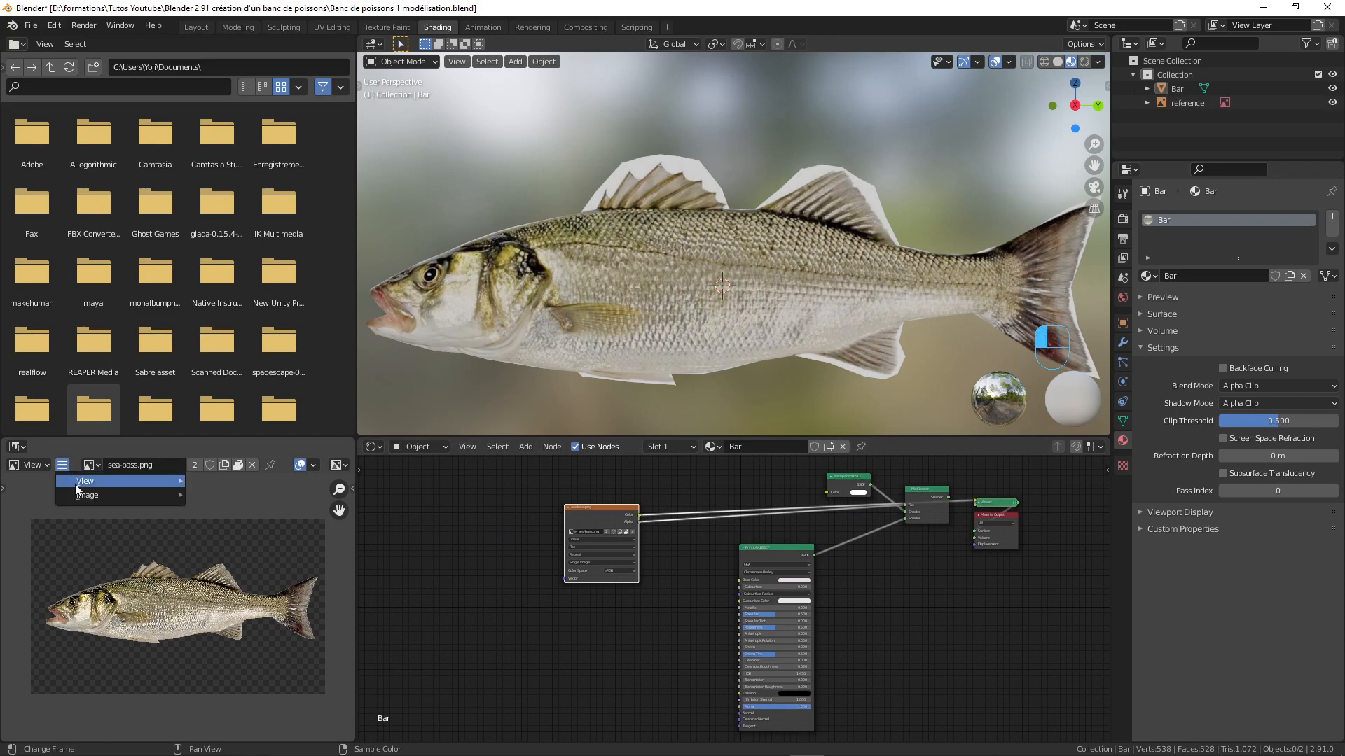
mouse_move(160, 502)
click(238, 502)
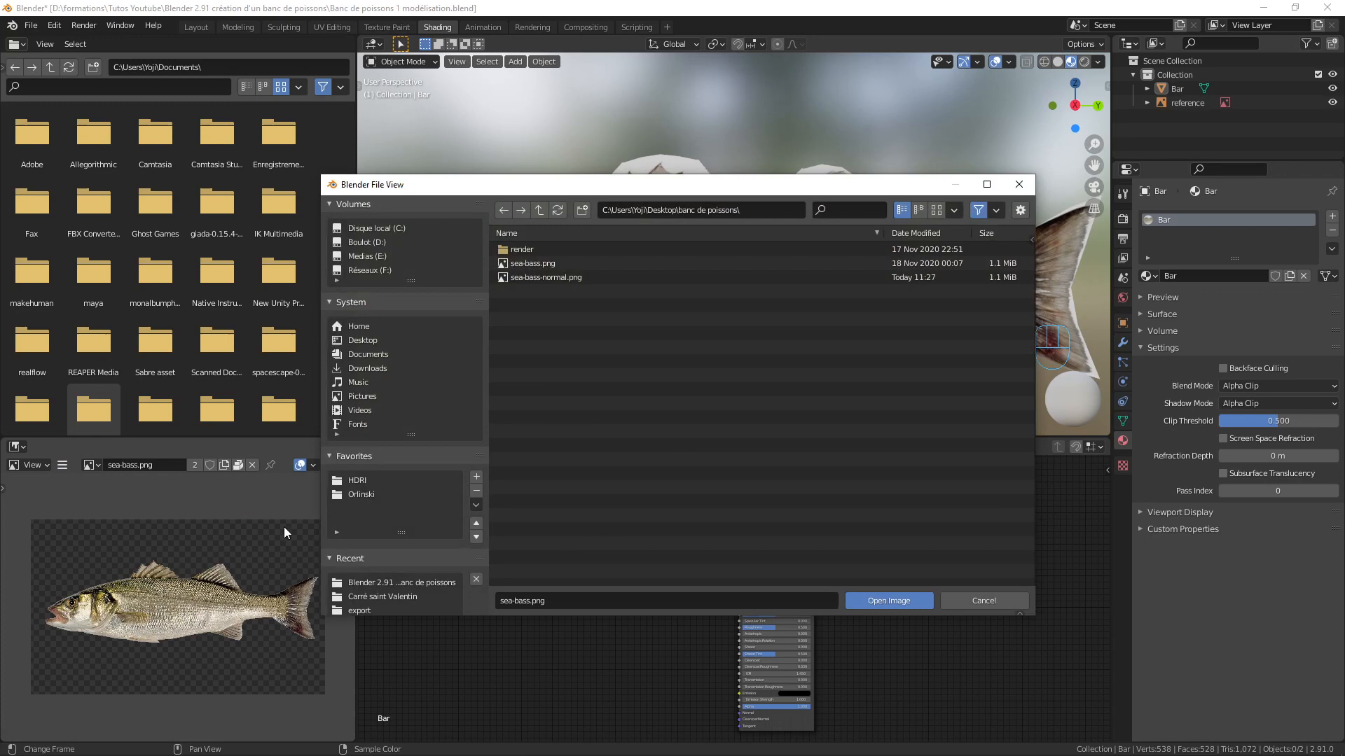
click(570, 278)
click(887, 601)
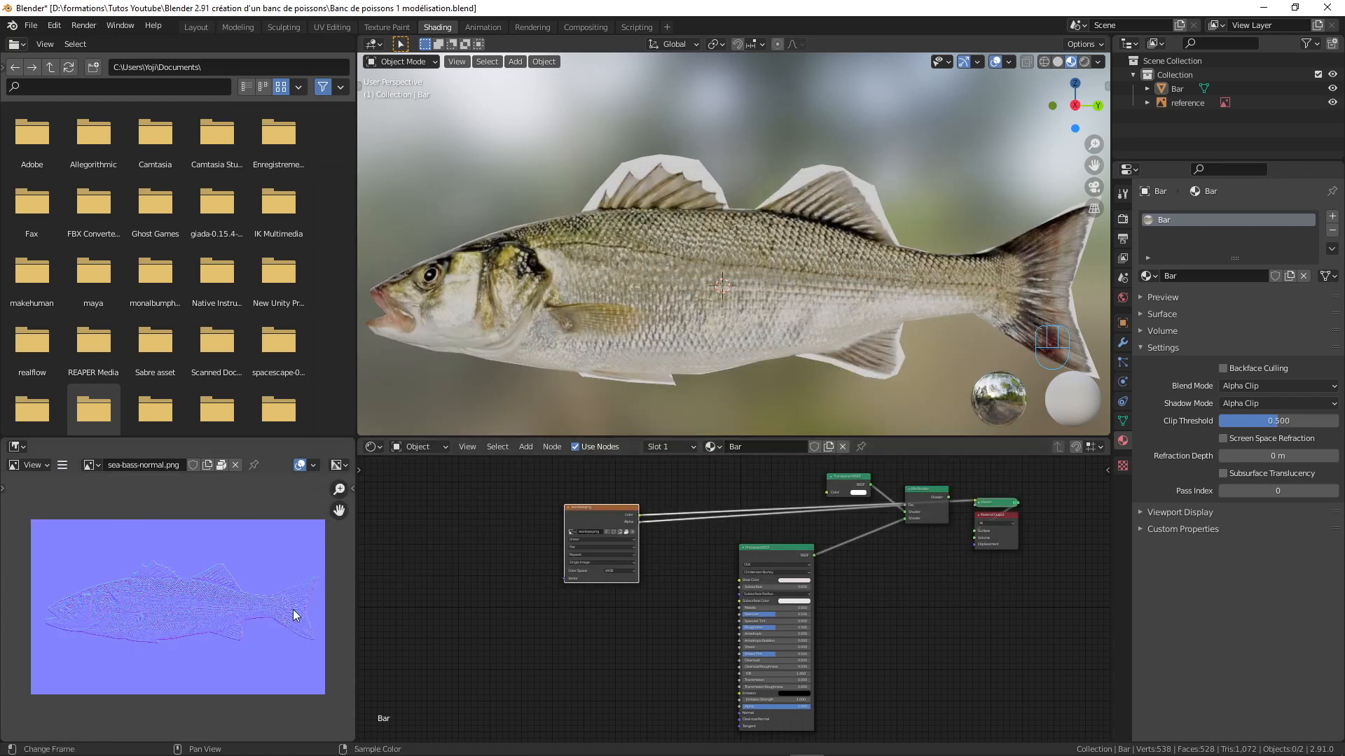
scroll(208, 589, down, 4)
scroll(179, 591, up, 4)
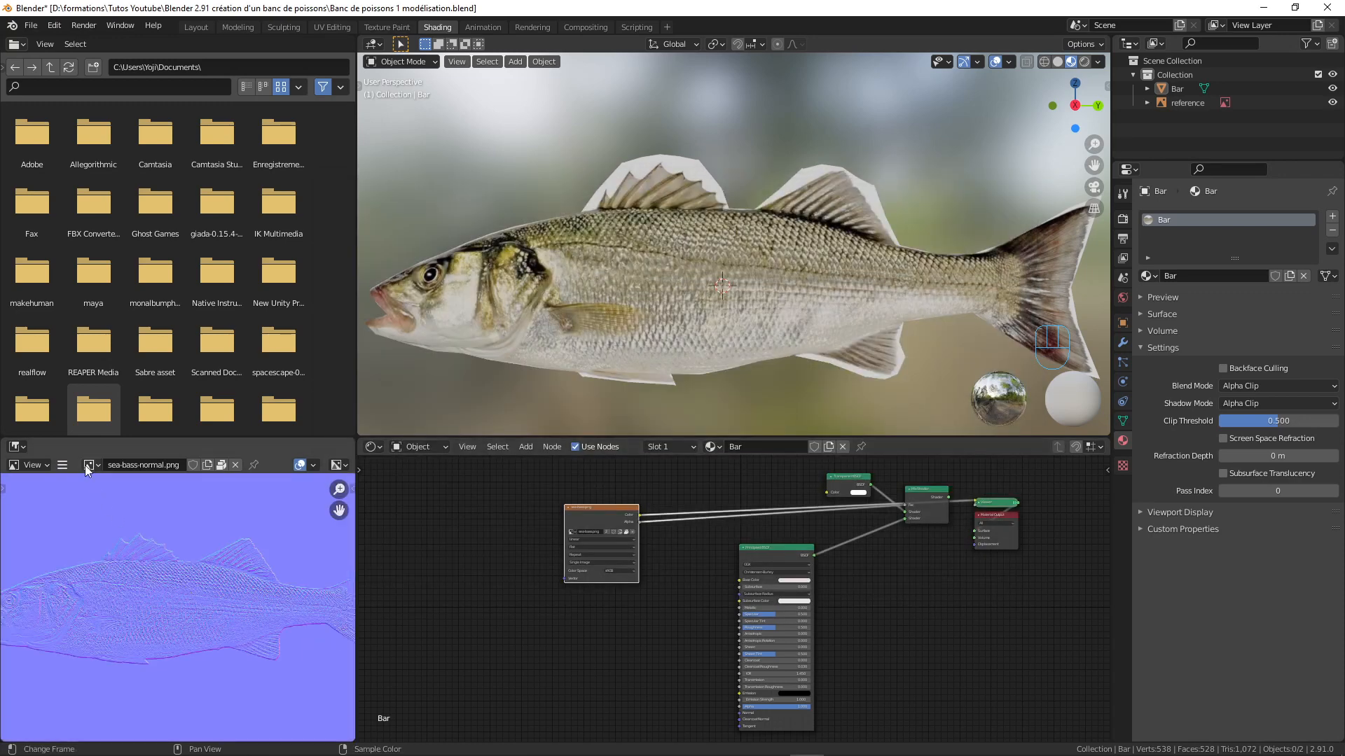
Add sea-bass-normal.png to the Bar material as an image texture node below the sea-bass.png node
drag(87, 465, 502, 658)
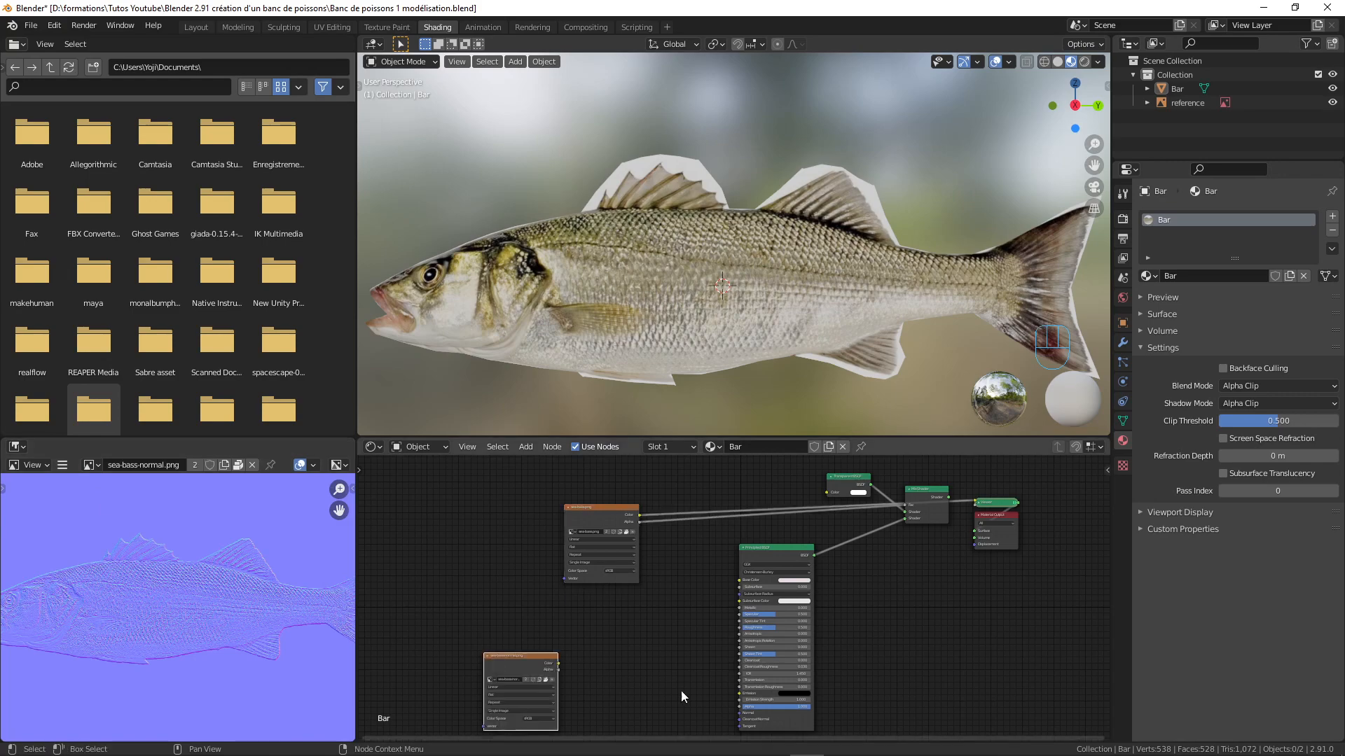
scroll(624, 653, down, 4)
scroll(625, 651, up, 5)
middle_drag(676, 643, 706, 619)
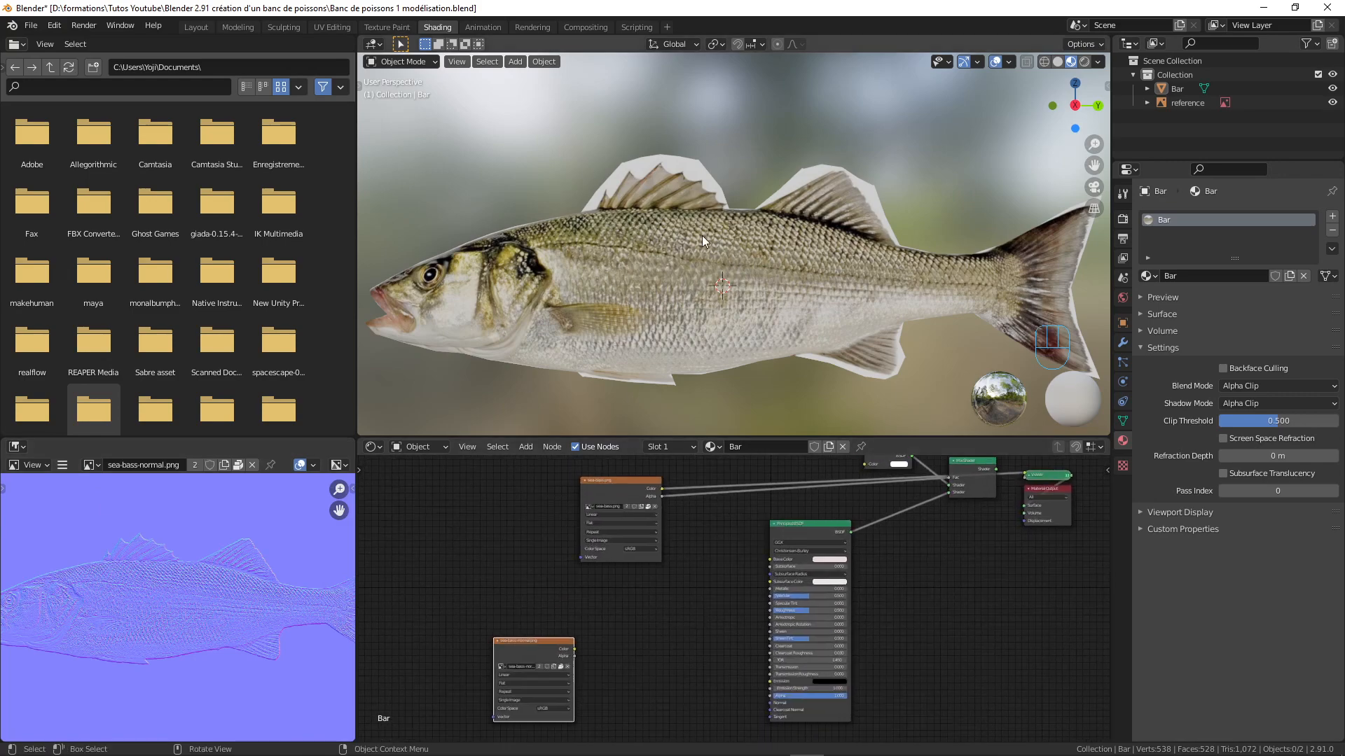
middle_drag(776, 504, 745, 507)
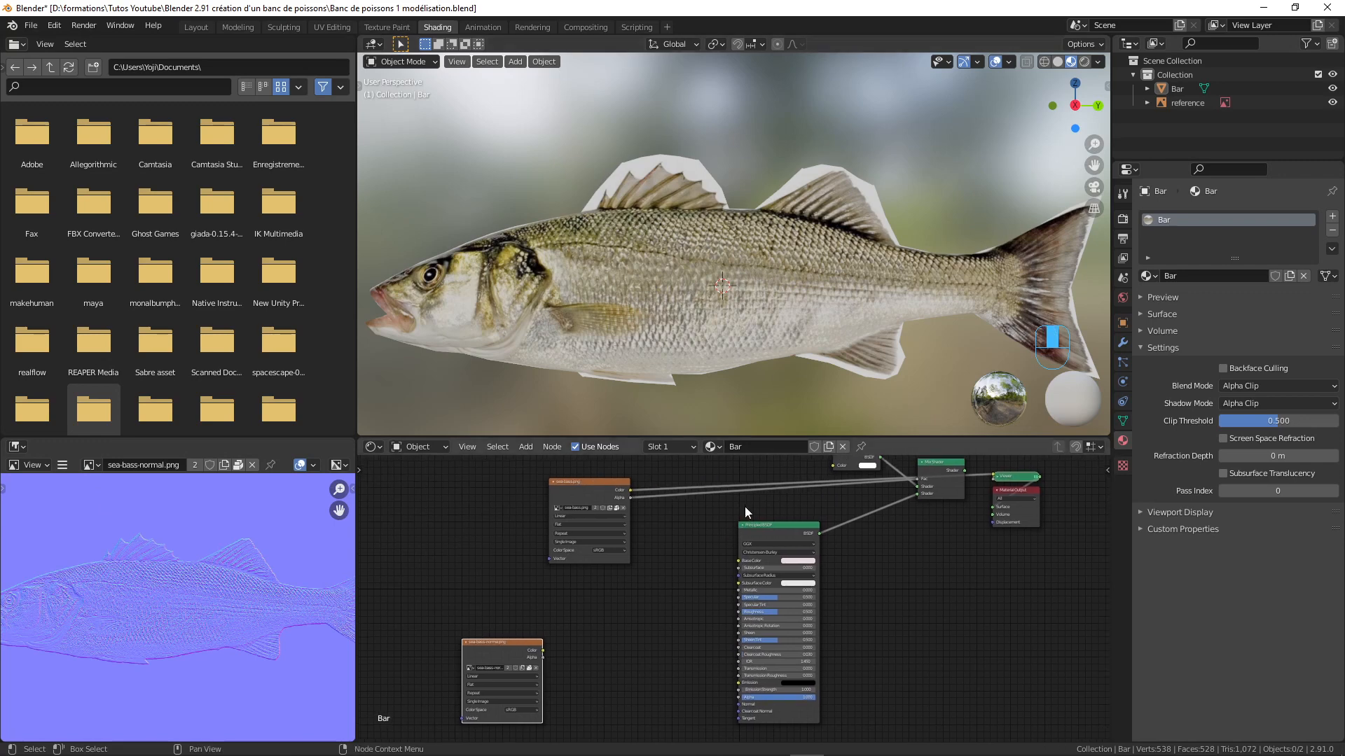
Preview the Principled BSDF directly on the fish and darken its Base Color to near black
ctrl+shift+click(773, 533)
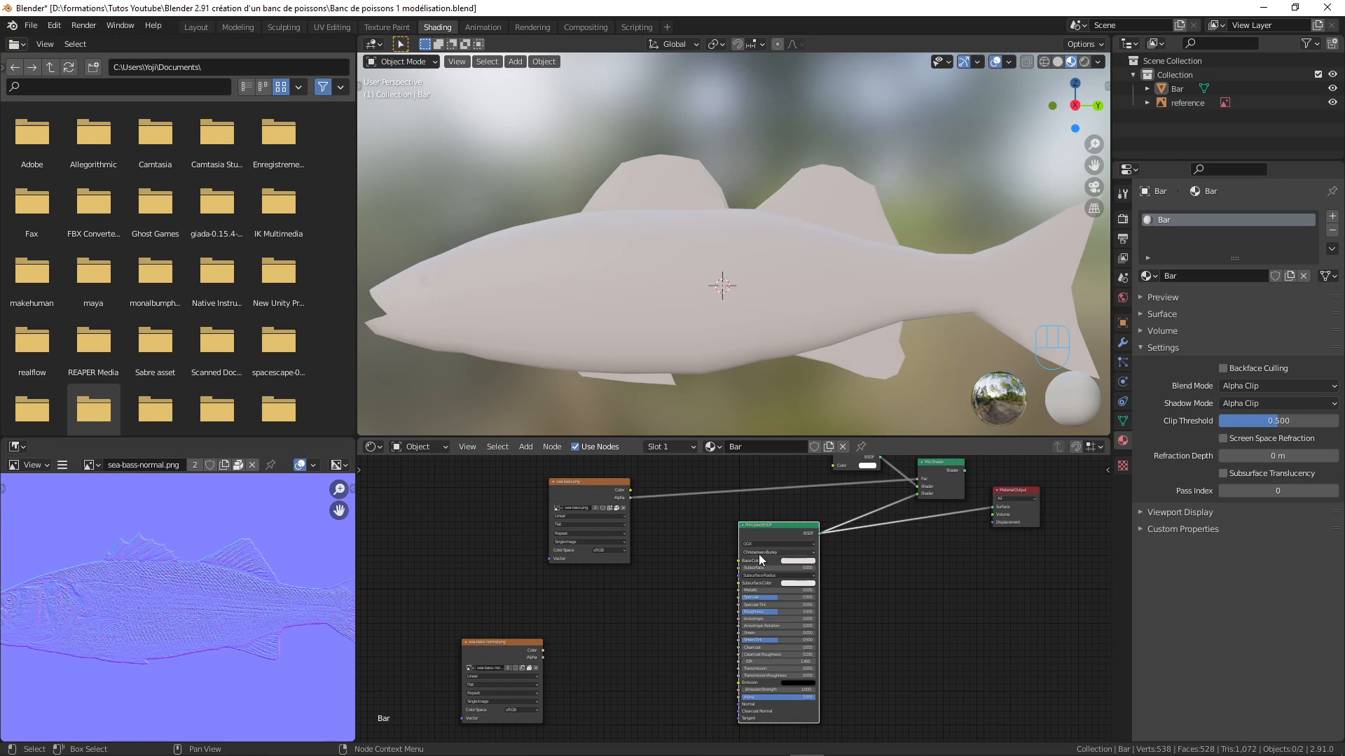
click(799, 560)
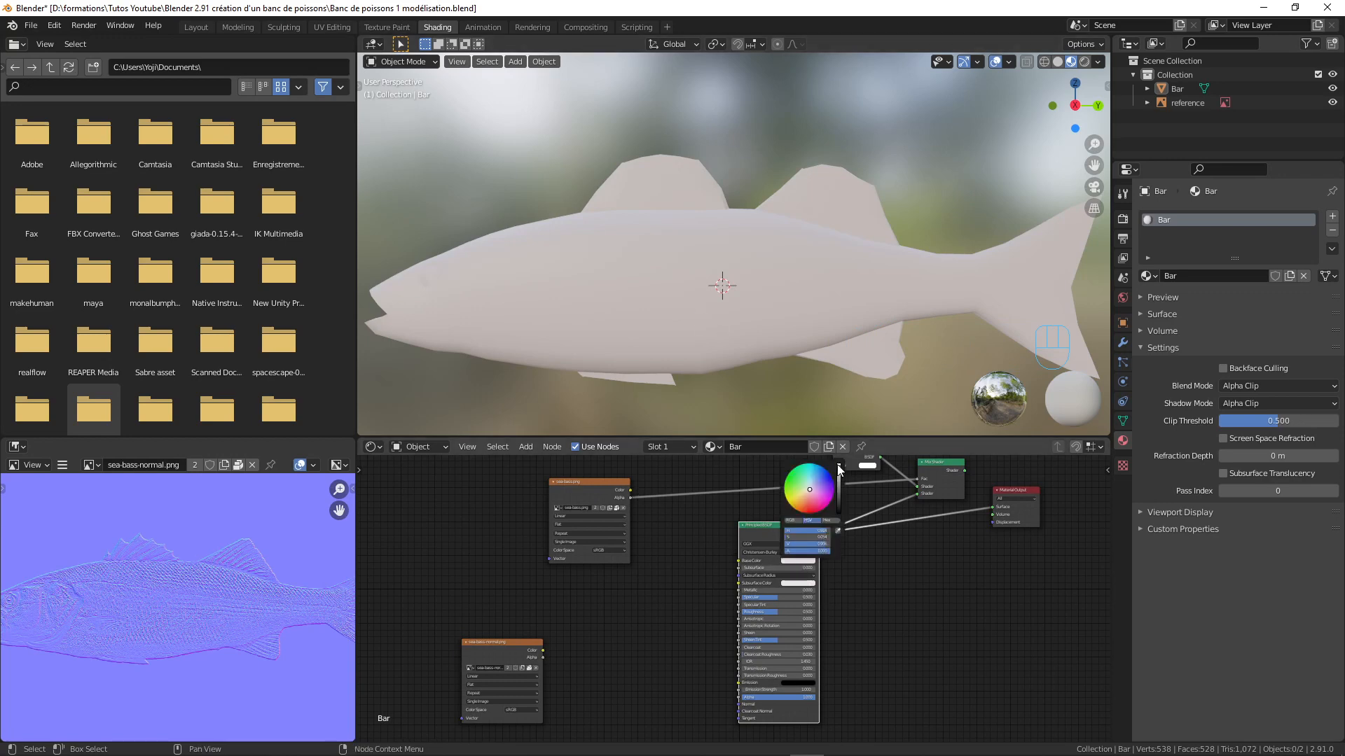
drag(838, 481, 838, 510)
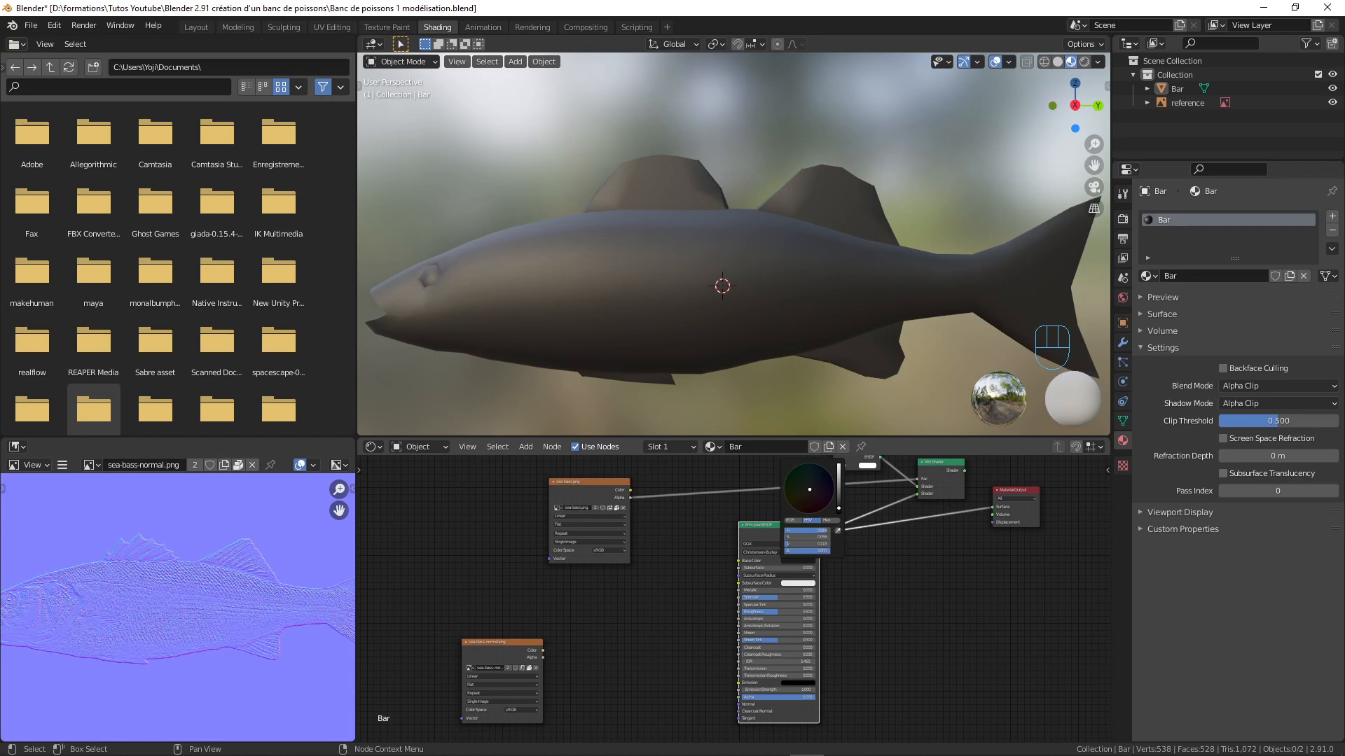
scroll(683, 612, down, 2)
scroll(681, 566, up, 3)
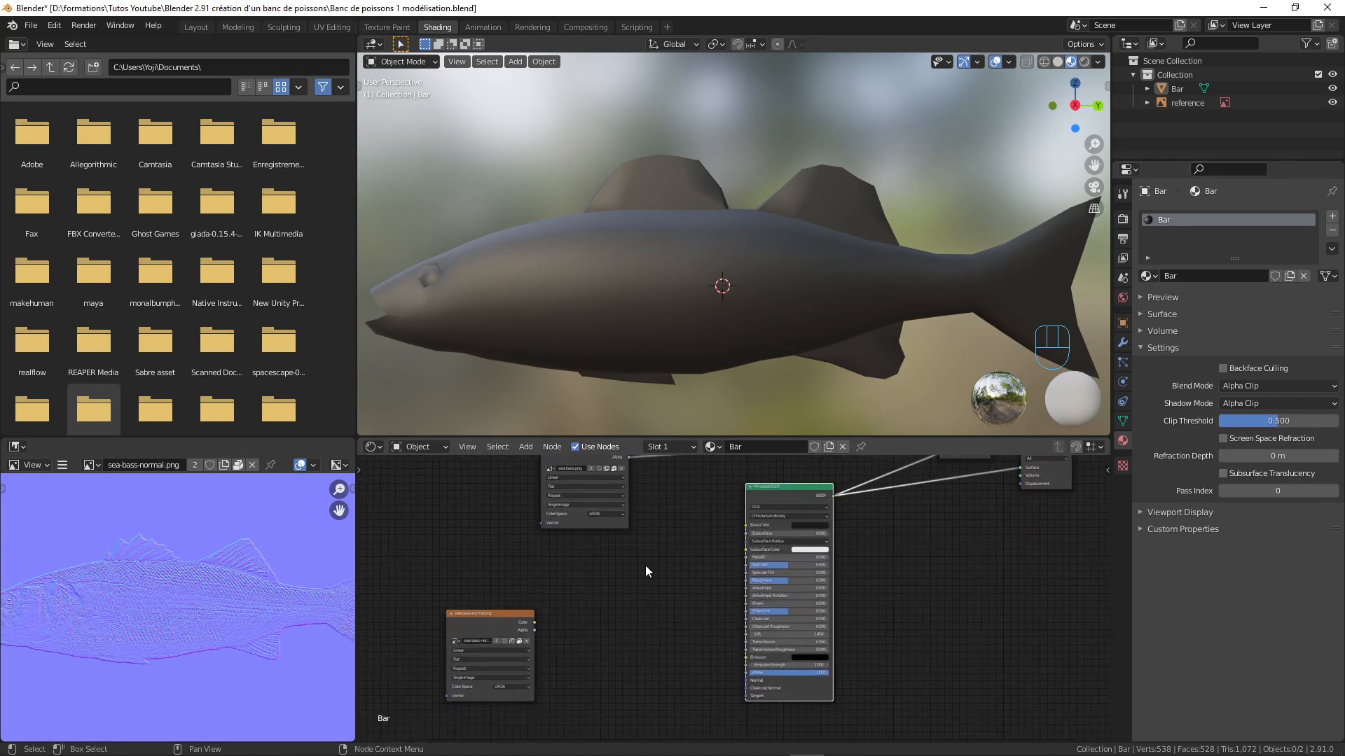
Add a Normal Map node between the sea-bass-normal.png texture and the Principled BSDF
click(497, 619)
scroll(640, 620, up, 3)
middle_drag(653, 600, 780, 560)
scroll(651, 595, down, 4)
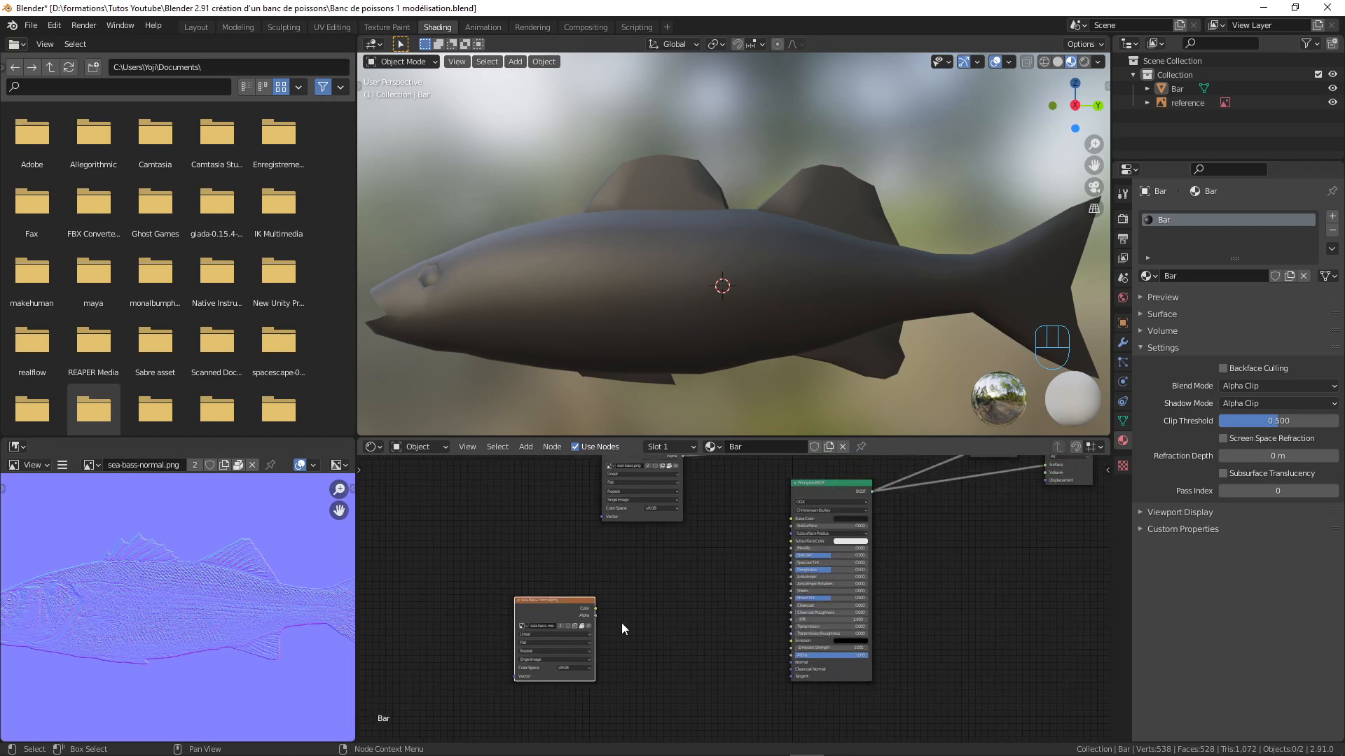
middle_drag(610, 618, 619, 584)
key(shift+a)
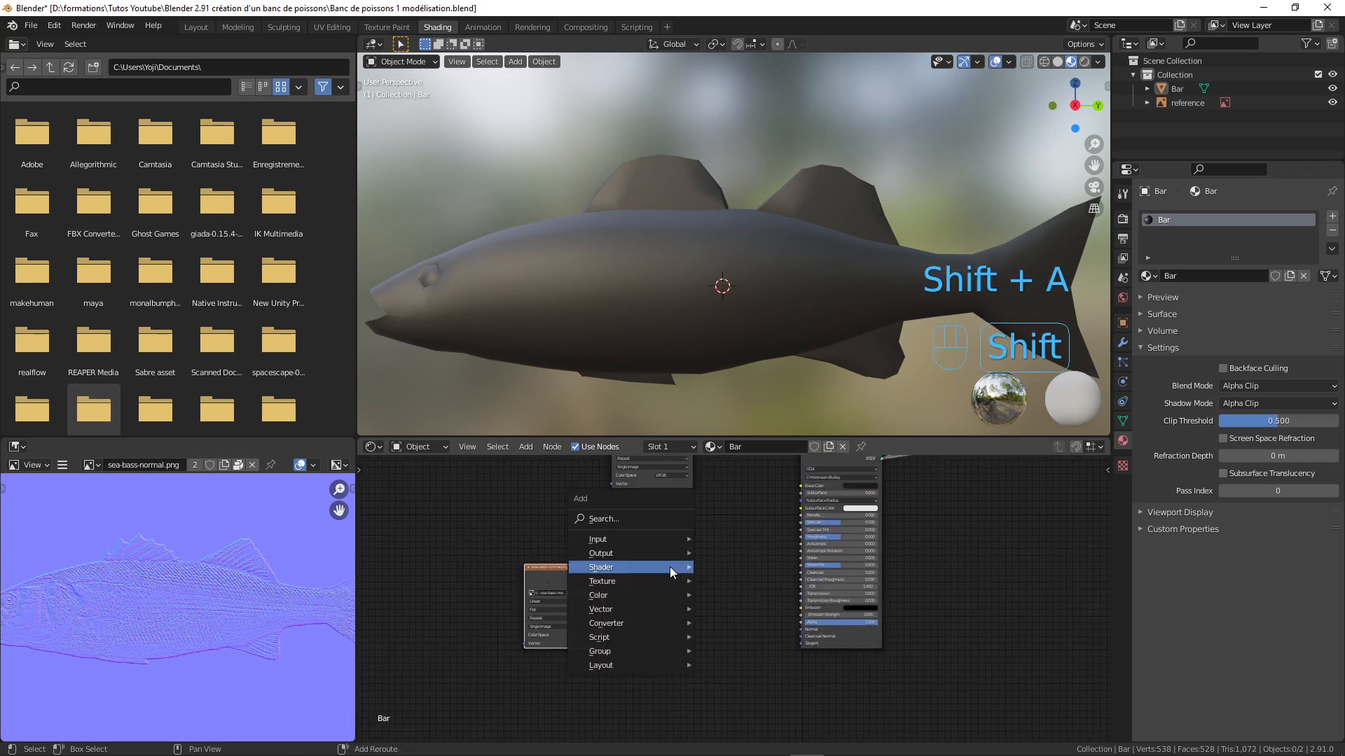
mouse_move(670, 566)
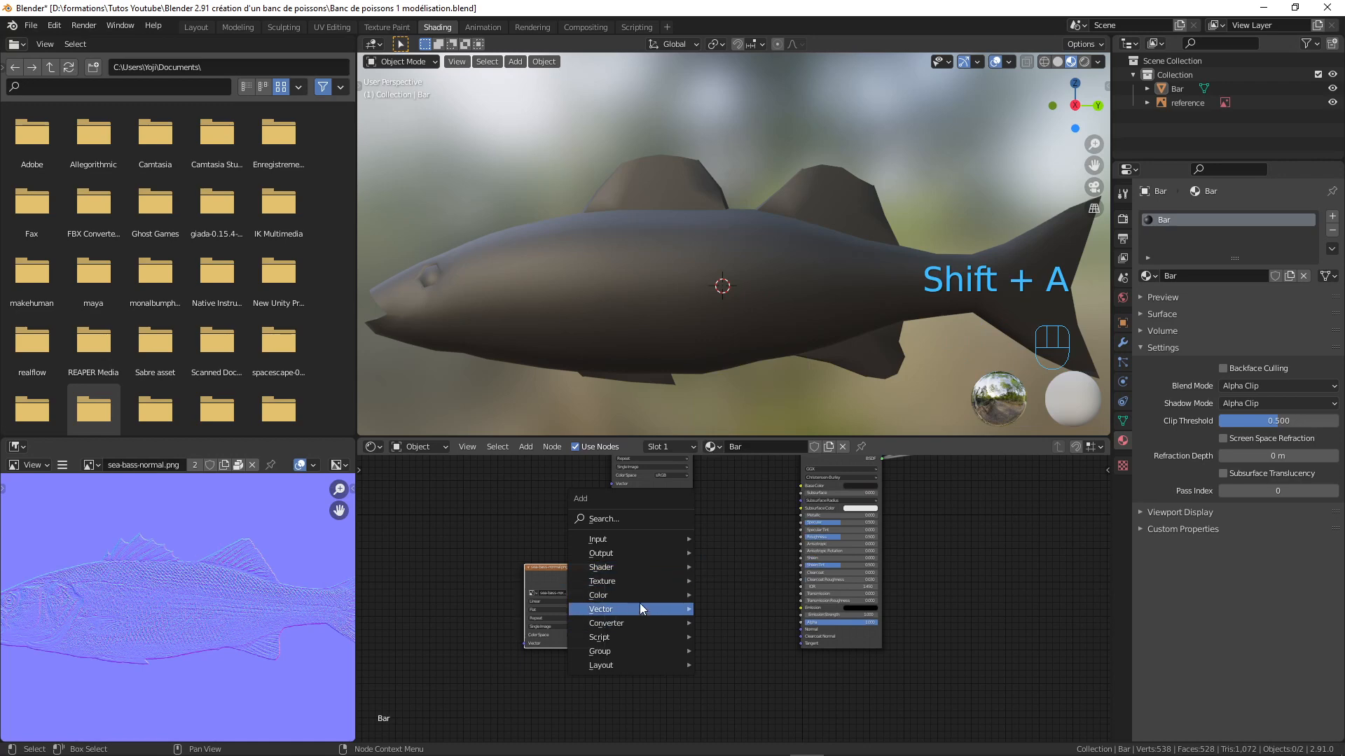
mouse_move(640, 604)
click(750, 549)
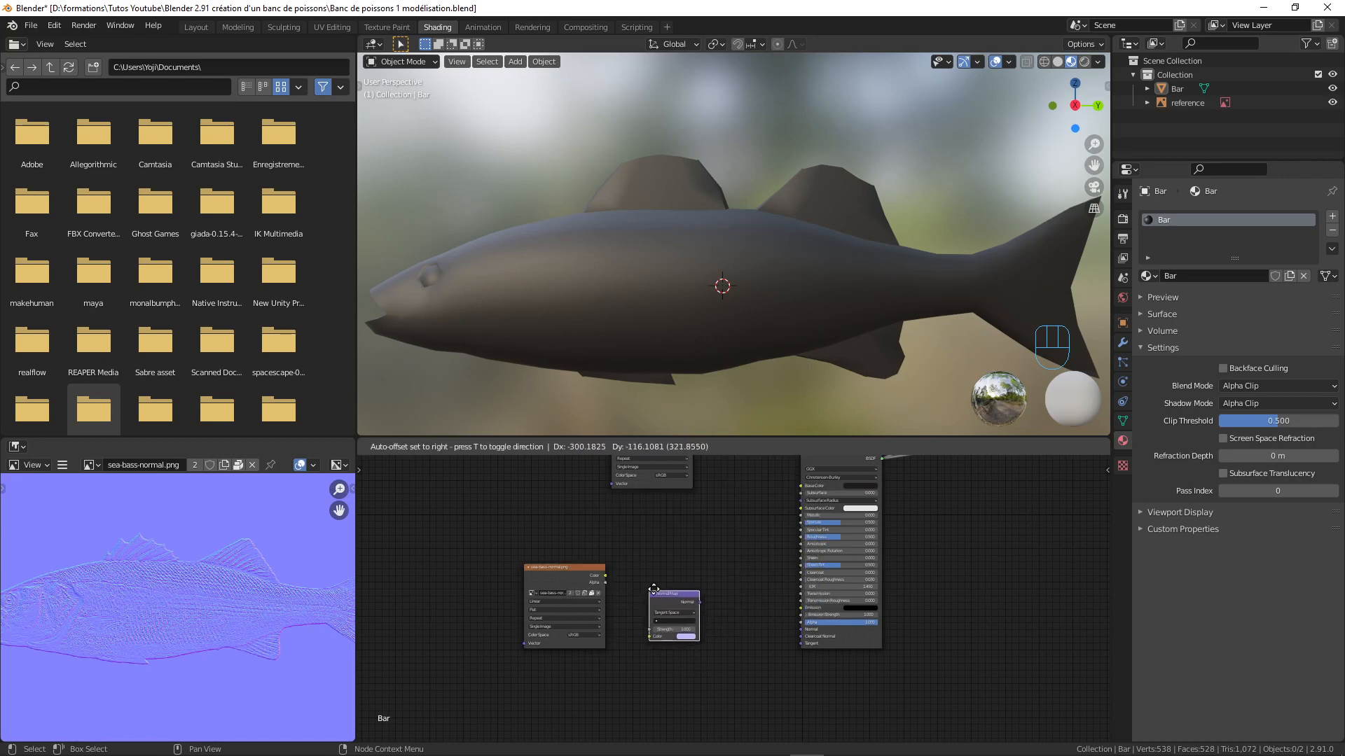
click(669, 633)
Set the color space of the sea-bass-normal.png texture node to Non-Color
scroll(670, 633, up, 2)
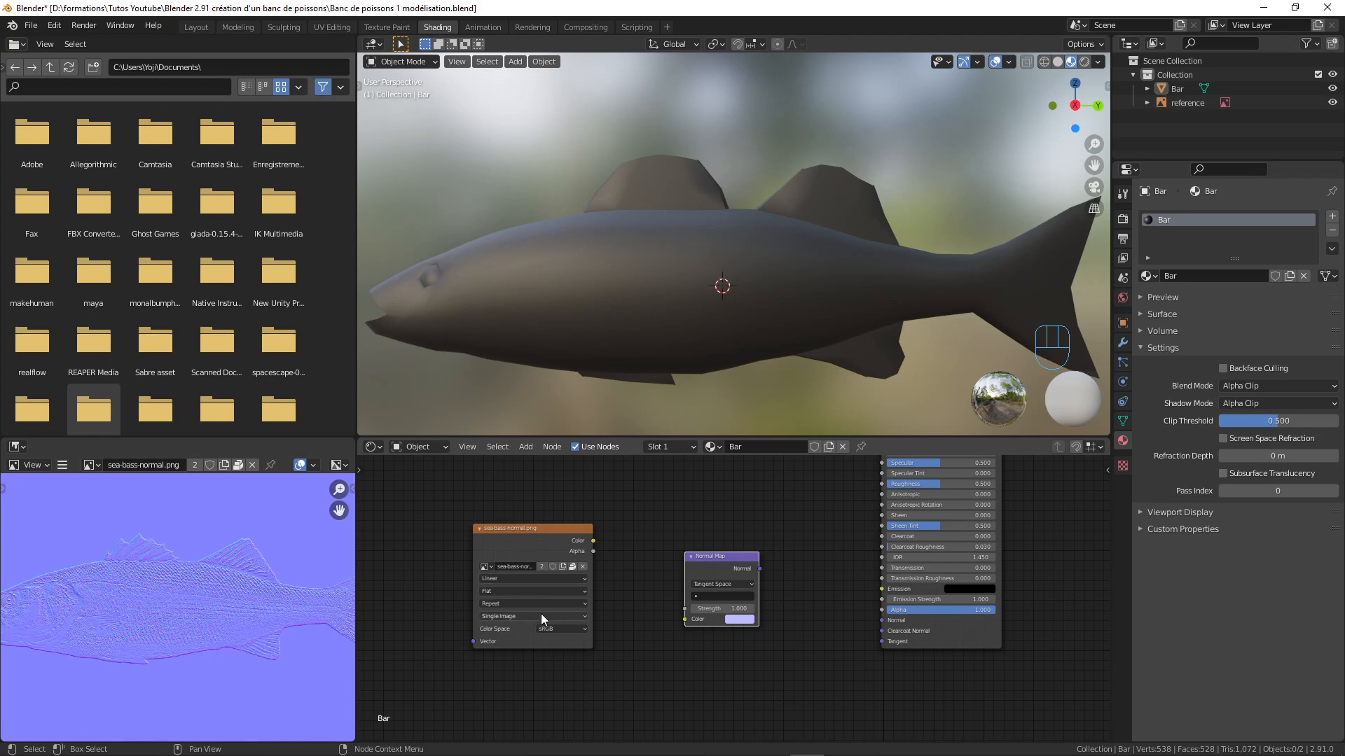
click(561, 628)
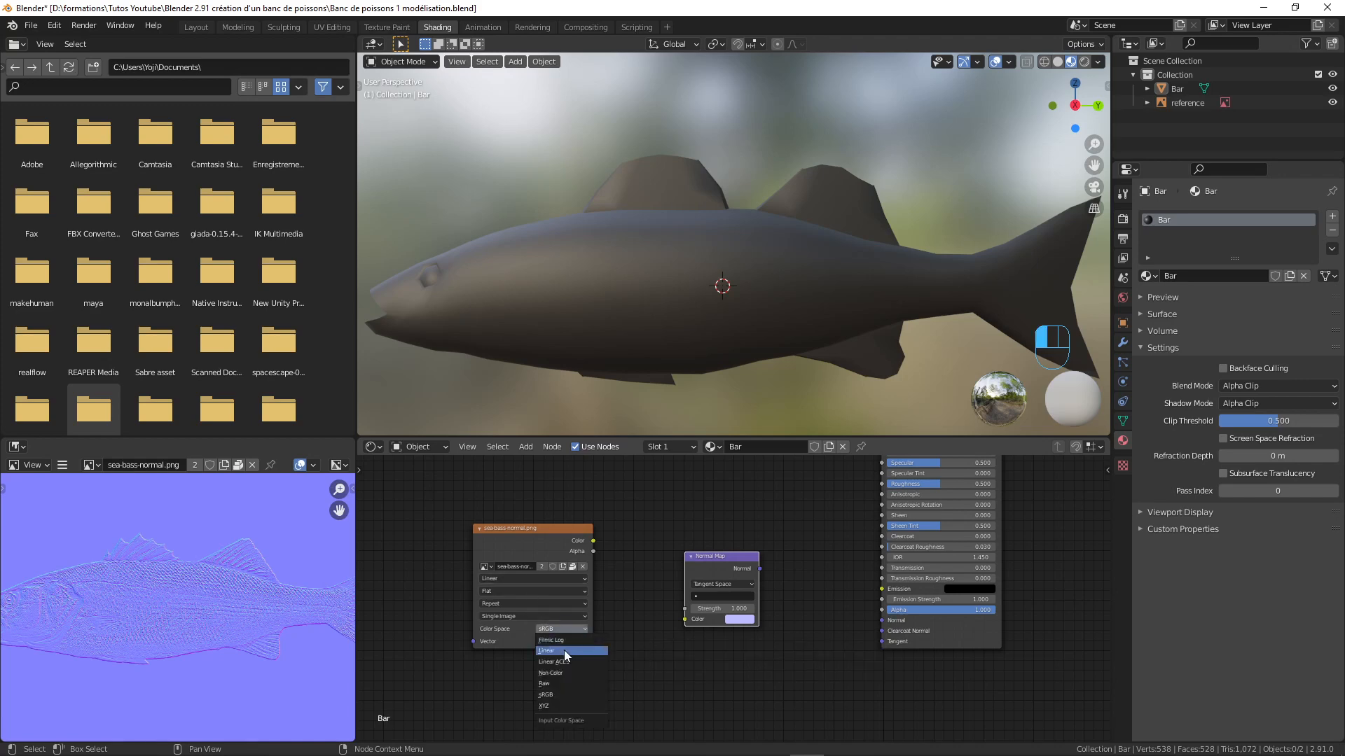
click(565, 672)
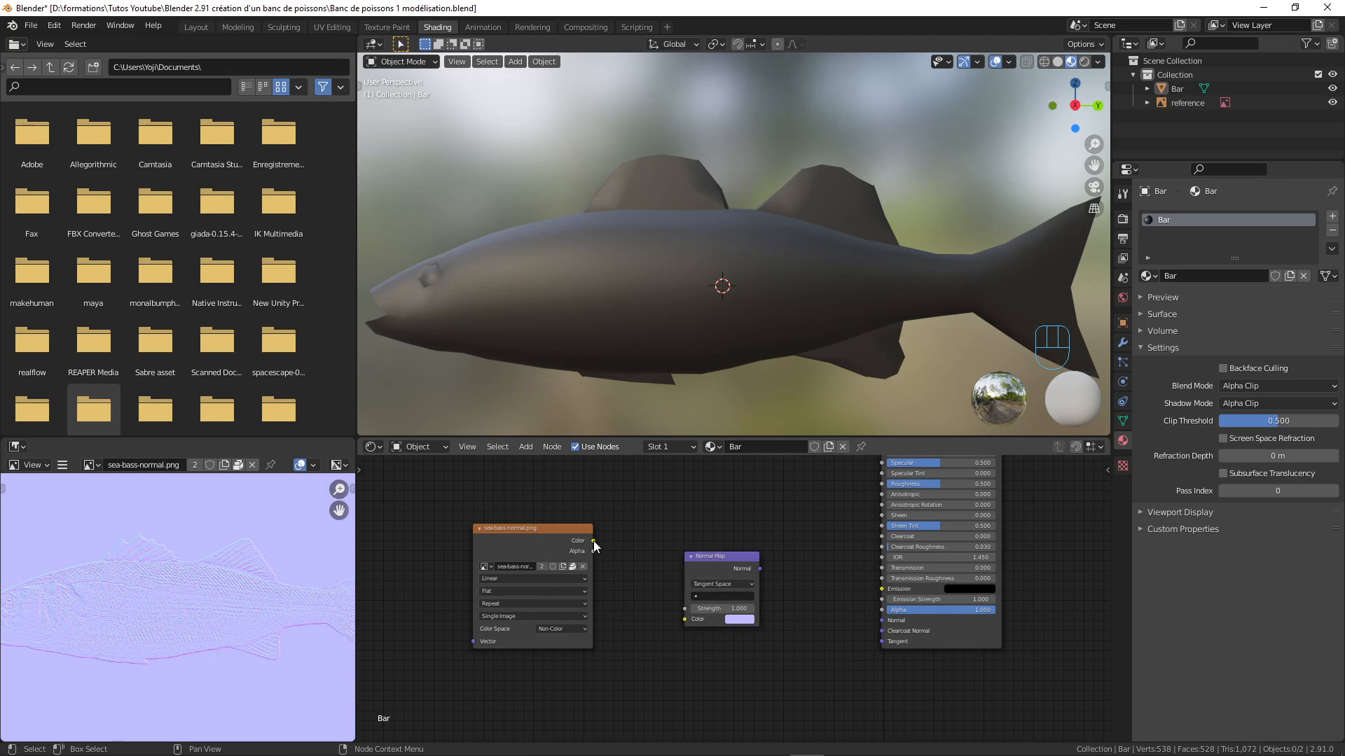
Connect the sea-bass-normal.png color through the Normal Map node to the Normal input of the Principled BSDF
drag(594, 540, 683, 619)
drag(759, 568, 846, 615)
drag(885, 620, 884, 620)
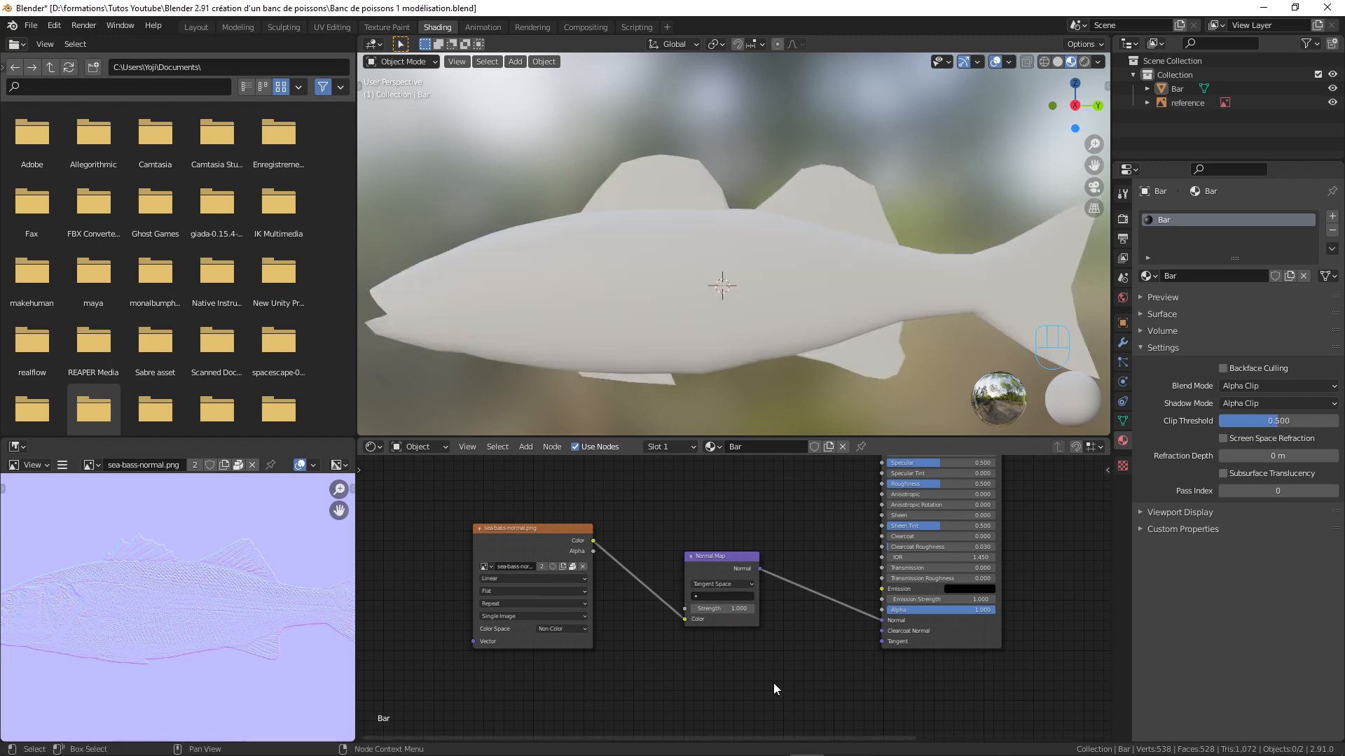
Set the Normal Map node's strength to 0.8 and check the relief on the fish
middle_drag(674, 271, 673, 242)
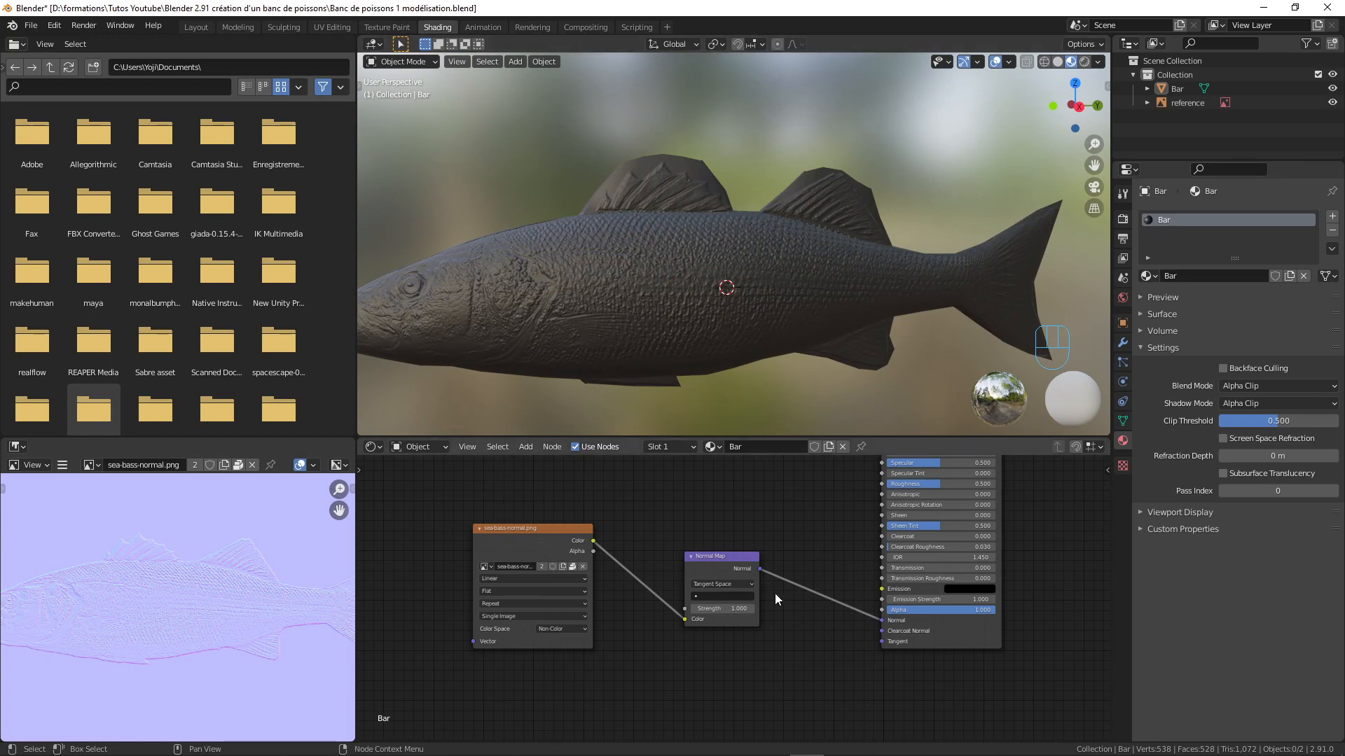
scroll(766, 634, up, 2)
mouse_move(721, 610)
mouse_down()
mouse_move(682, 610)
mouse_move(722, 610)
mouse_up()
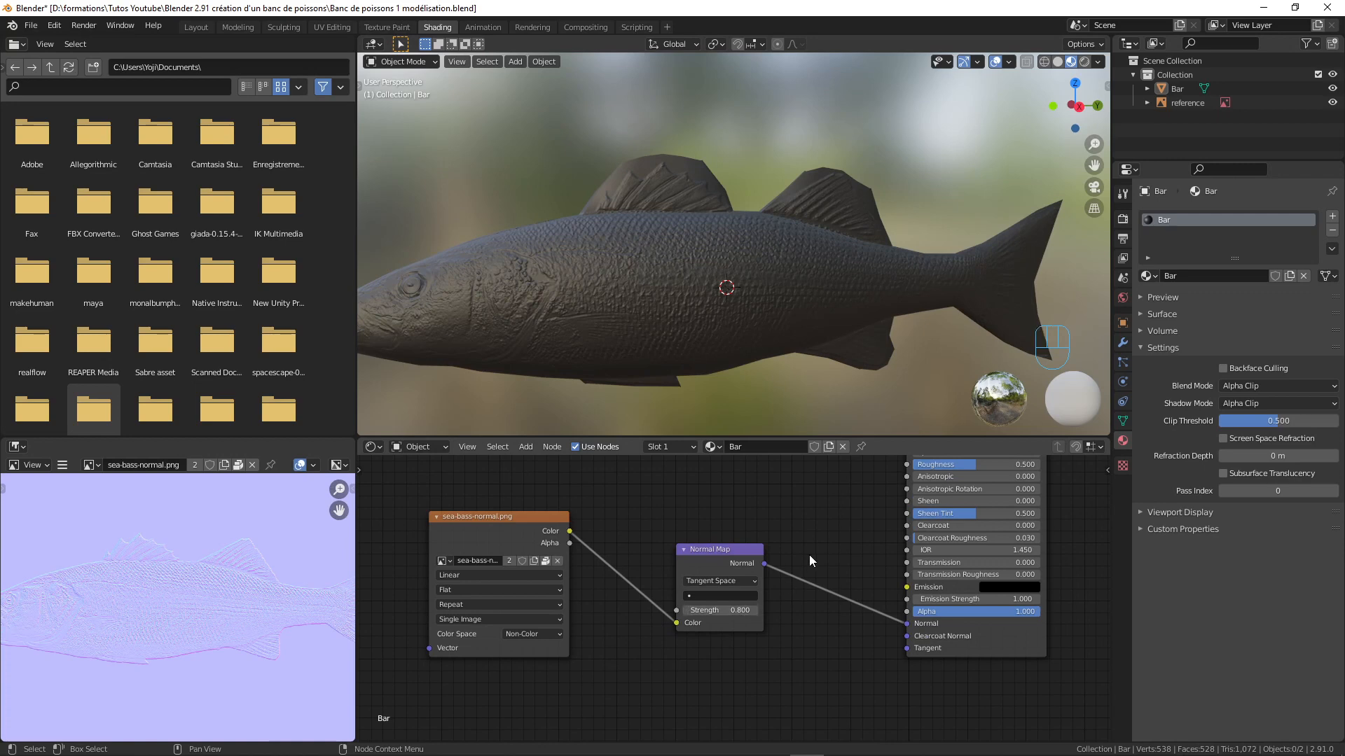
scroll(808, 555, down, 3)
scroll(684, 293, down, 2)
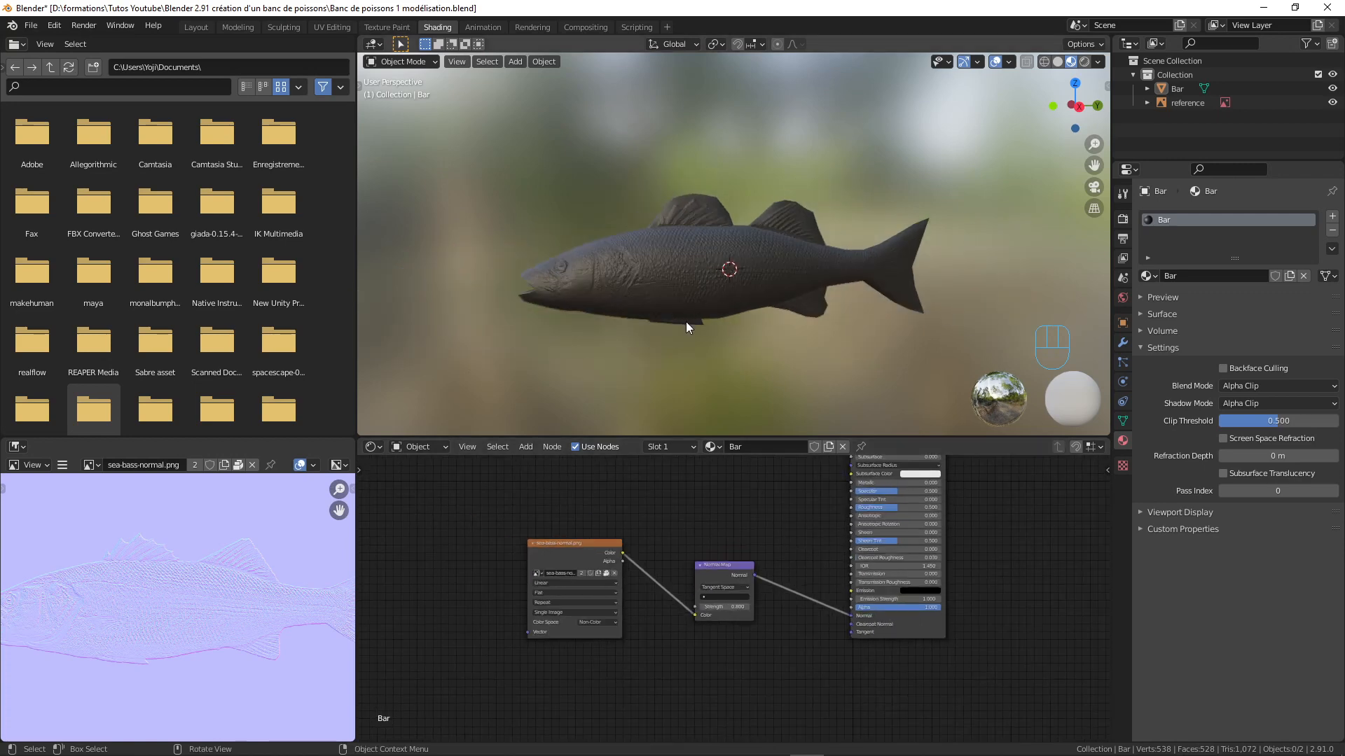
scroll(686, 321, up, 2)
middle_drag(686, 322, 665, 344)
Move the sea-bass-normal.png and Normal Map nodes farther from the Principled BSDF to space out the graph
drag(577, 542, 536, 541)
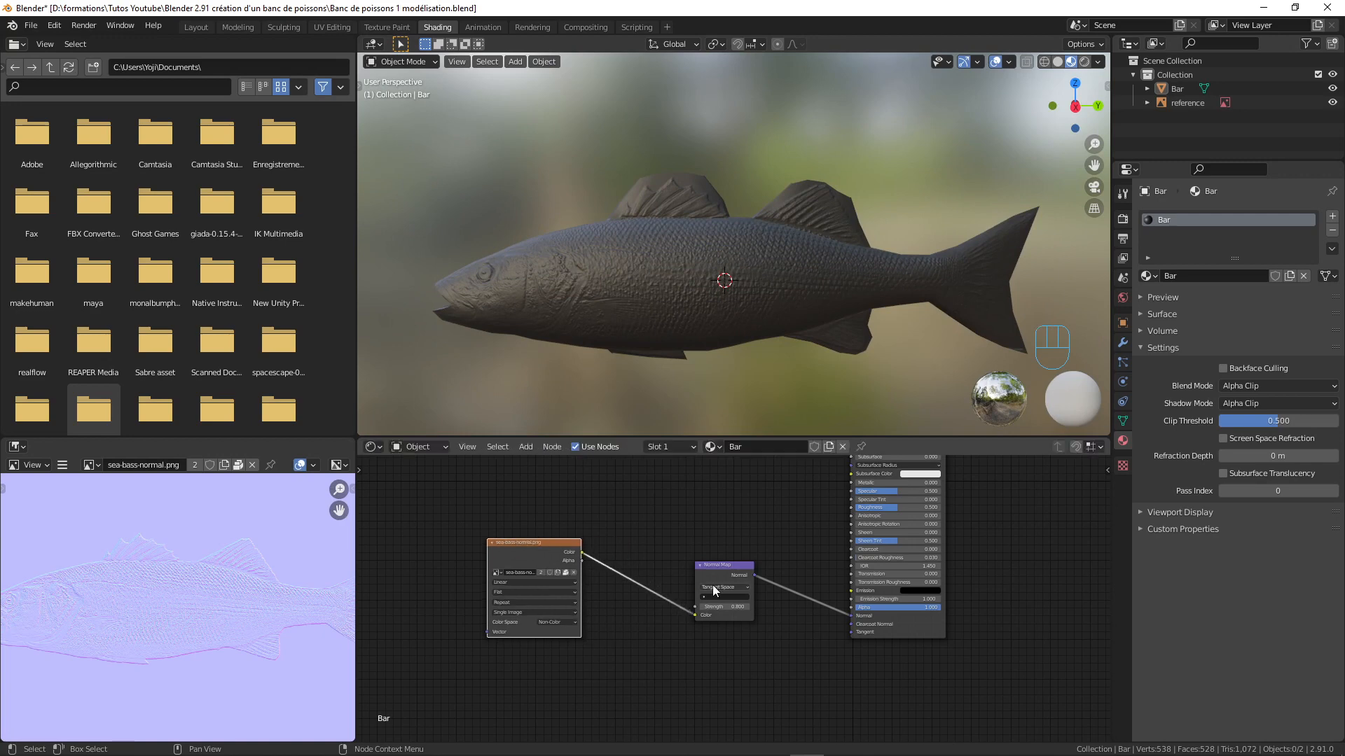
click(714, 571)
drag(714, 570, 684, 573)
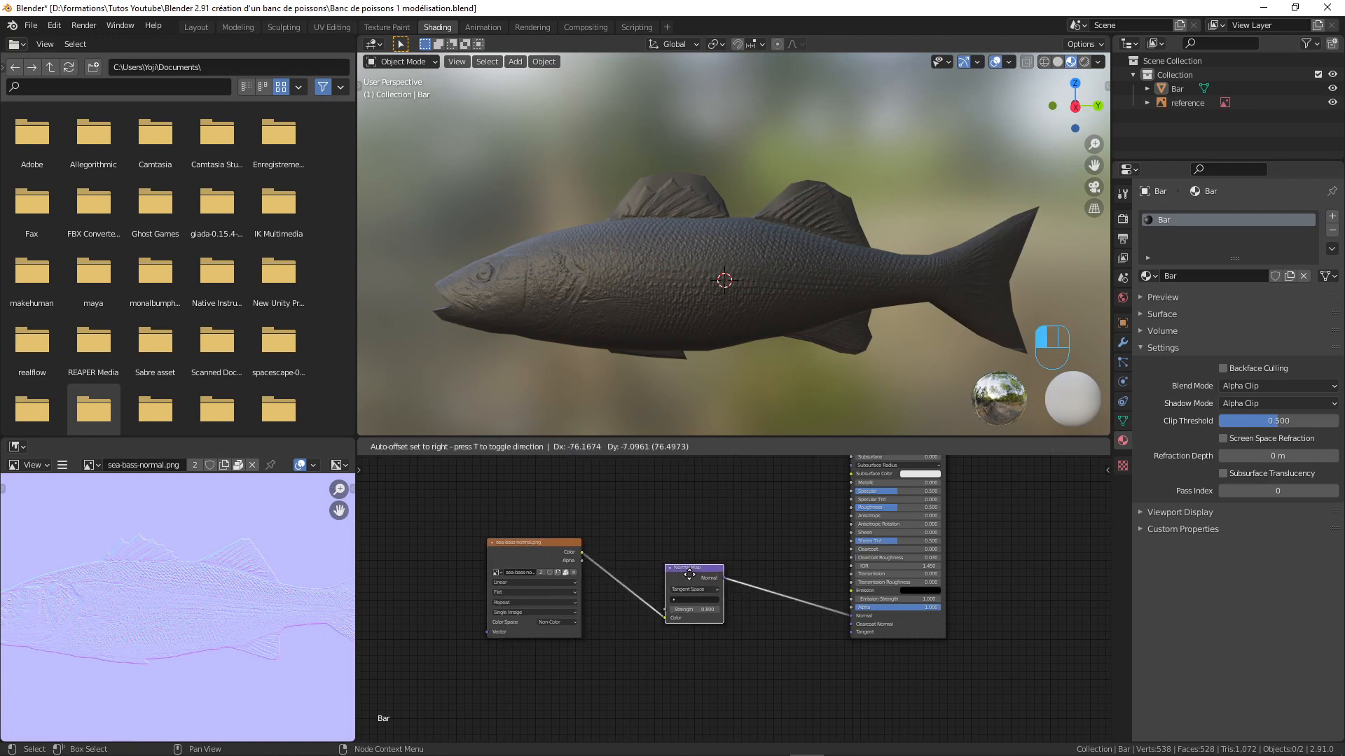
click(552, 541)
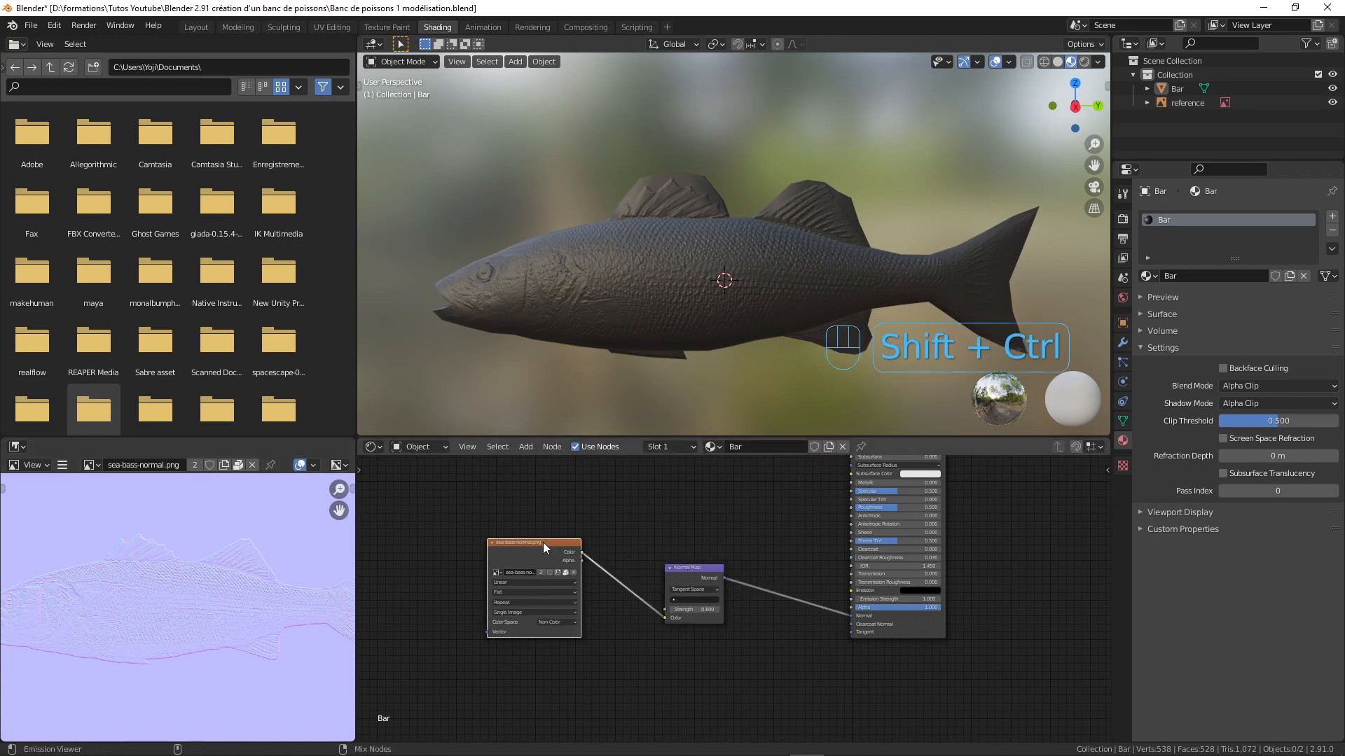
Preview the sea-bass-normal.png texture and the Normal Map output on the fish, and return the preview to the Principled BSDF
ctrl+shift+click(543, 542)
scroll(711, 295, up, 3)
scroll(715, 298, down, 1)
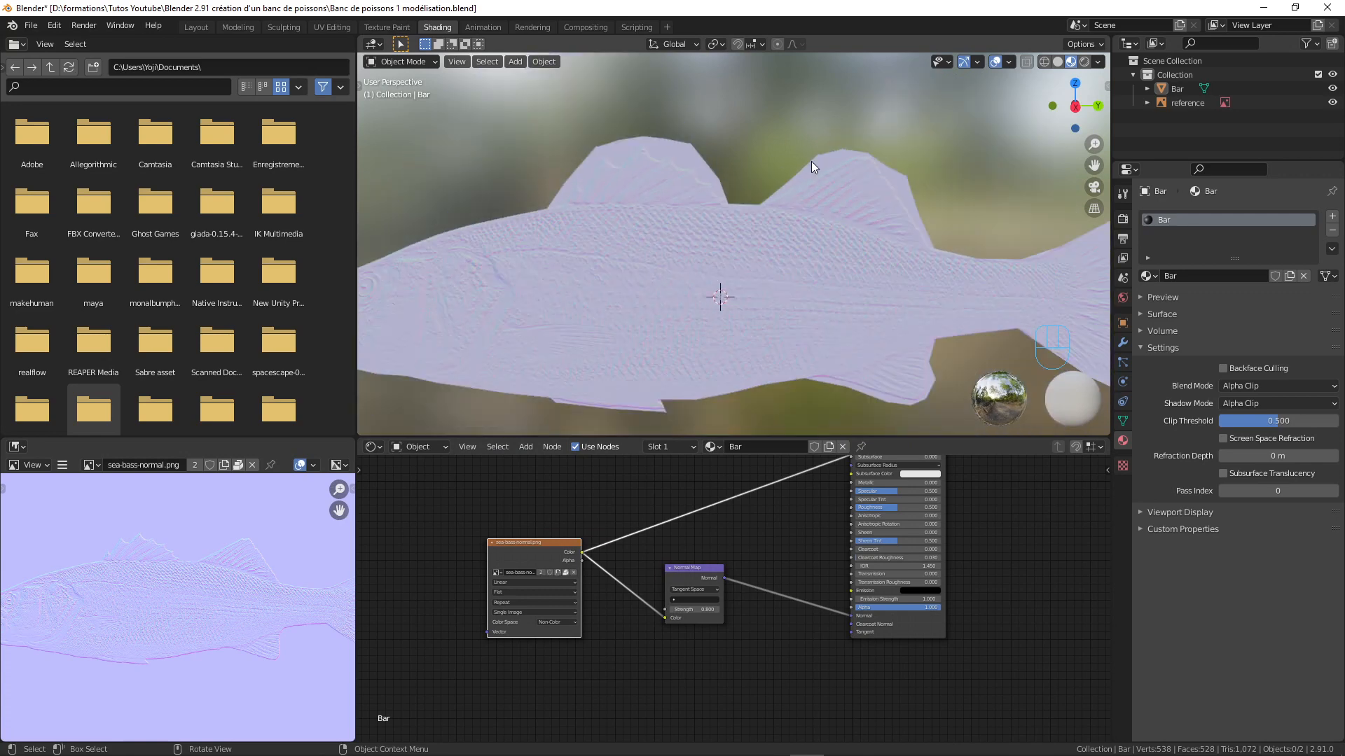
key(ctrl+shift)
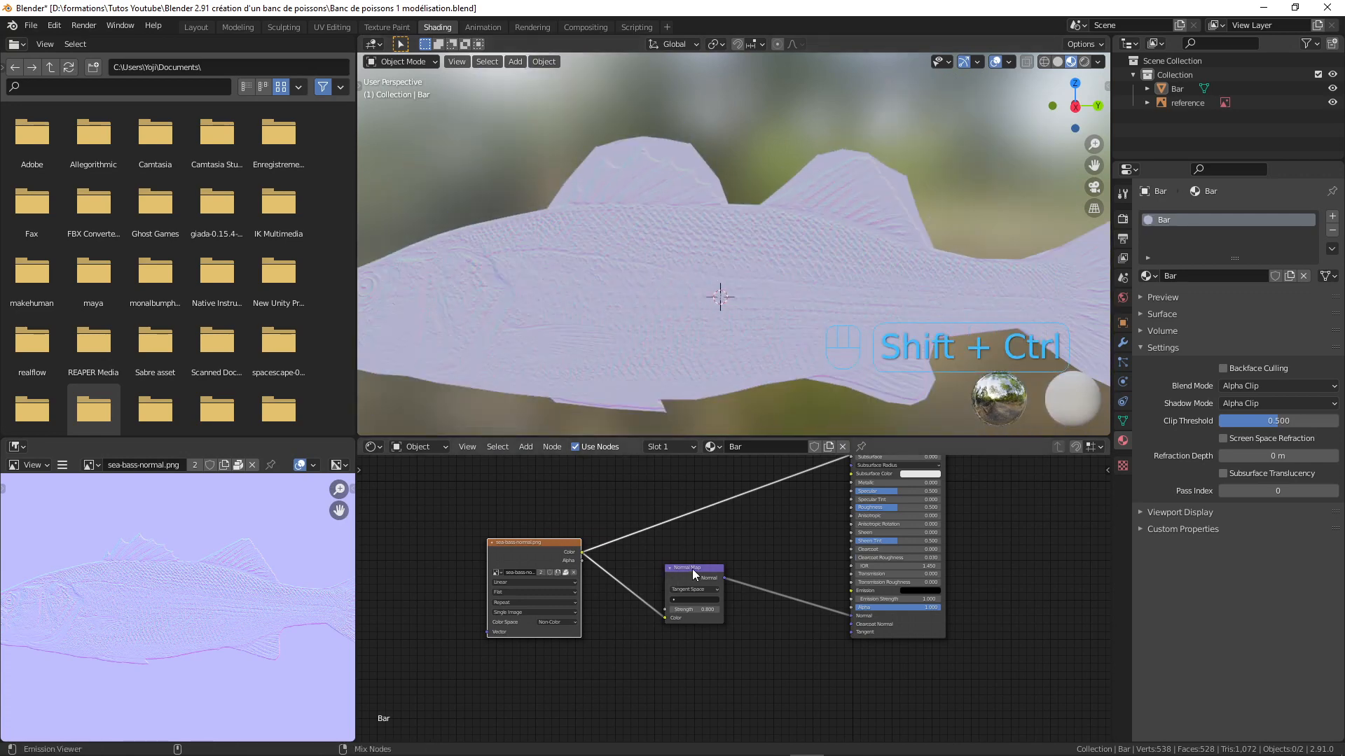
ctrl+shift+click(691, 569)
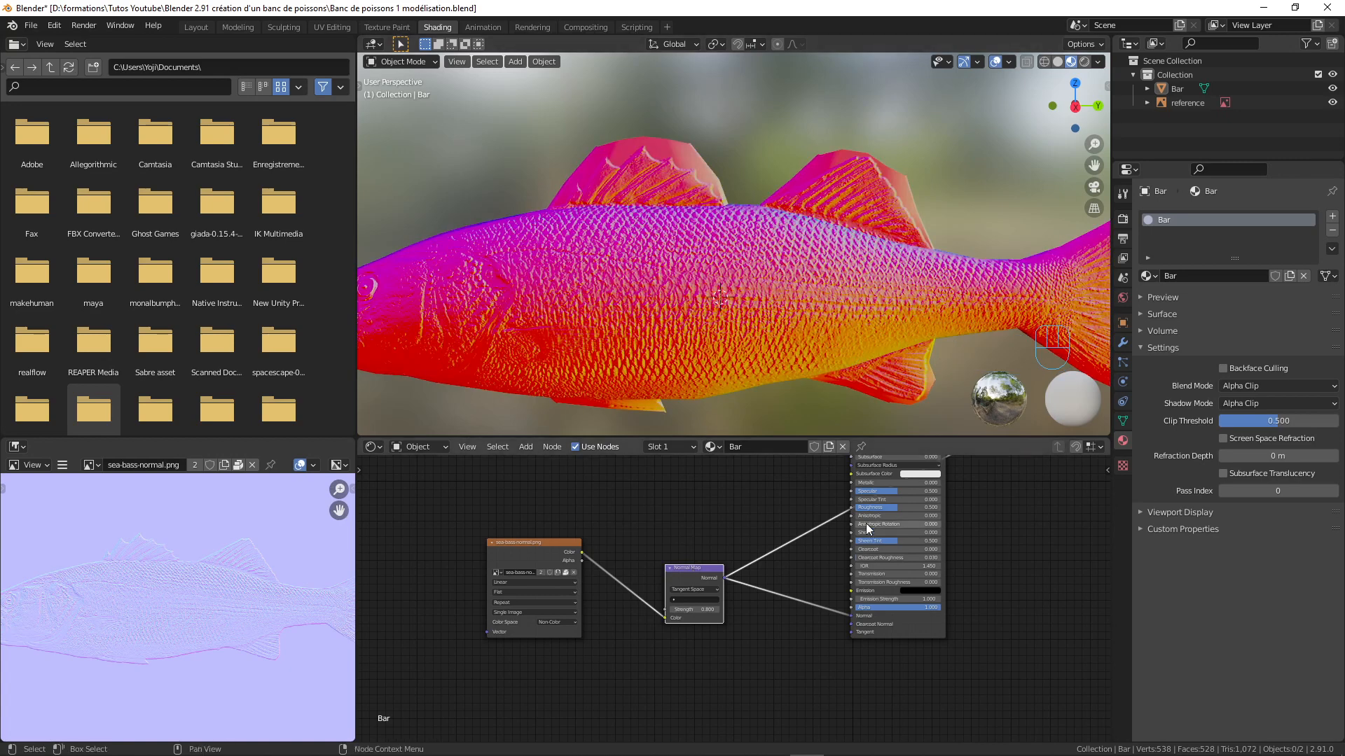
scroll(686, 631, down, 3)
key(ctrl+shift)
ctrl+shift+click(813, 530)
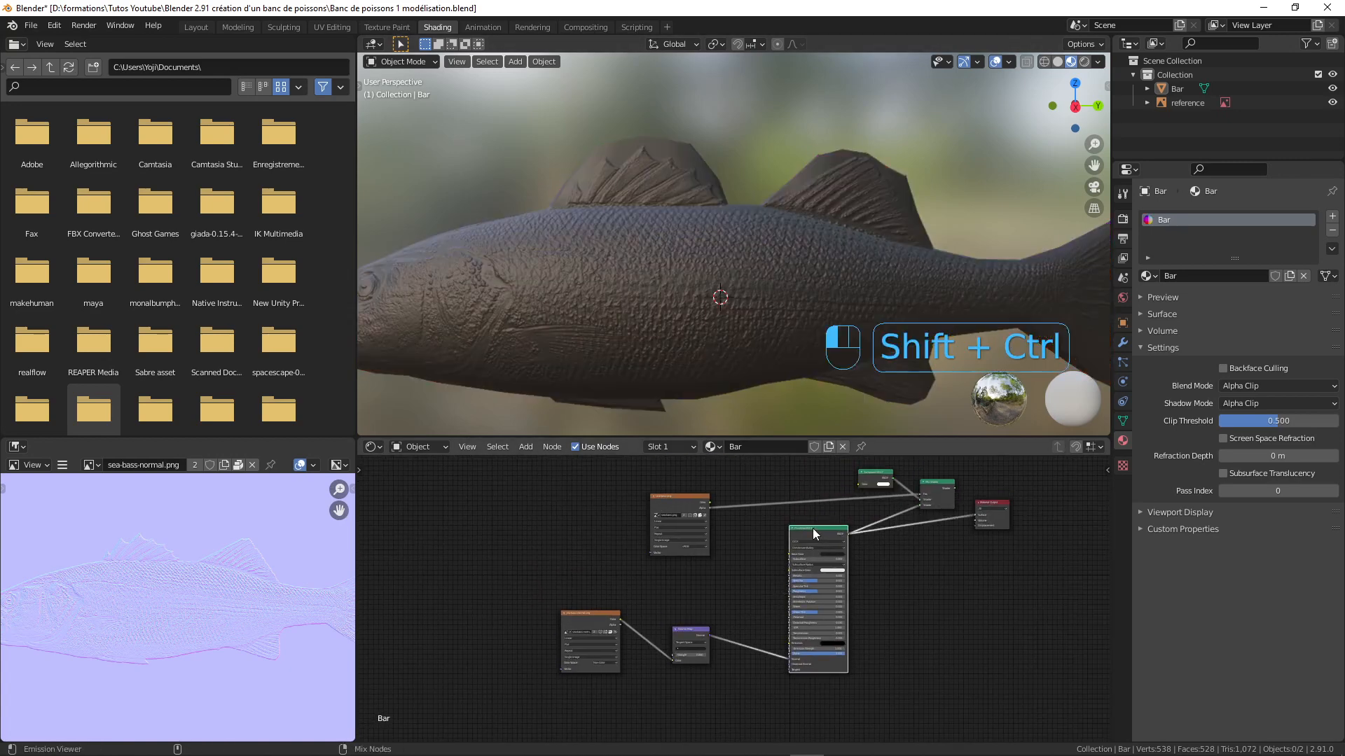
Route the Mix Shader back to the Material Output and inspect the relief with the fins' transparency
scroll(838, 566, up, 2)
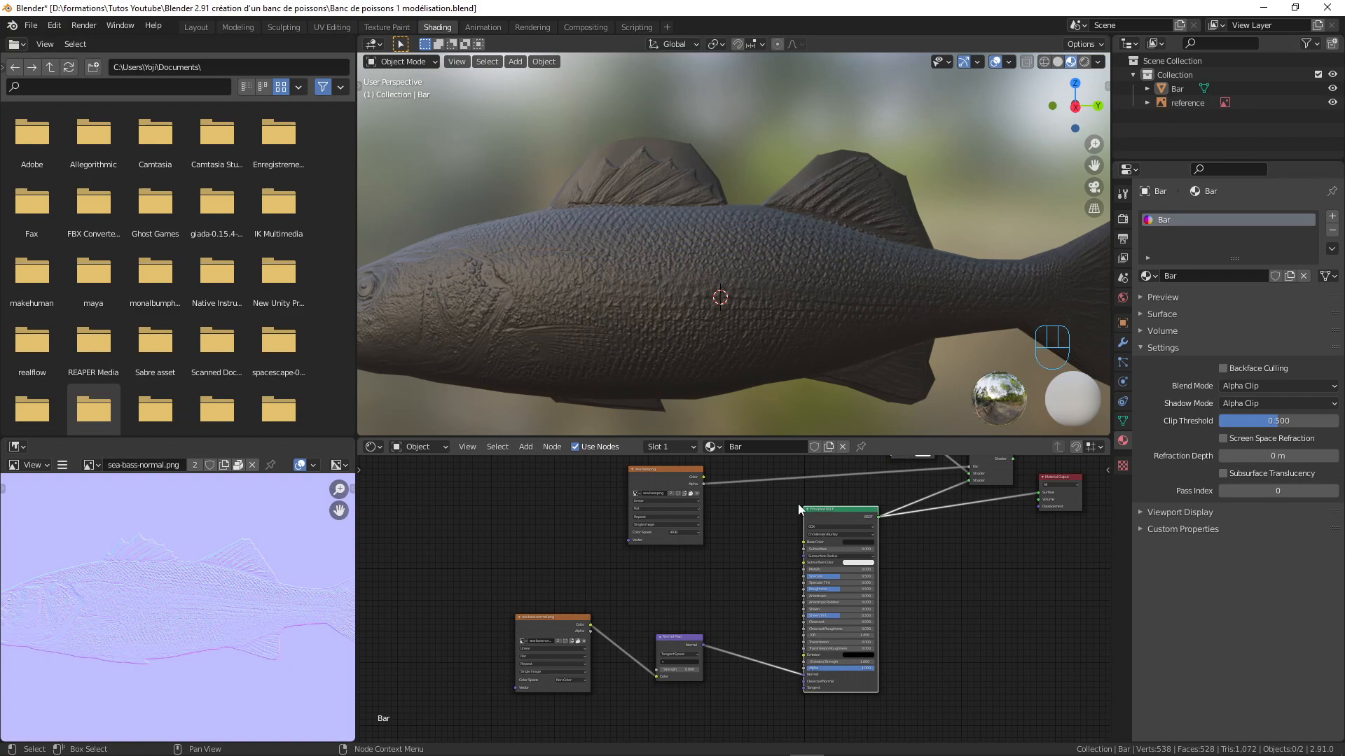
middle_drag(618, 271, 707, 253)
scroll(725, 258, down, 2)
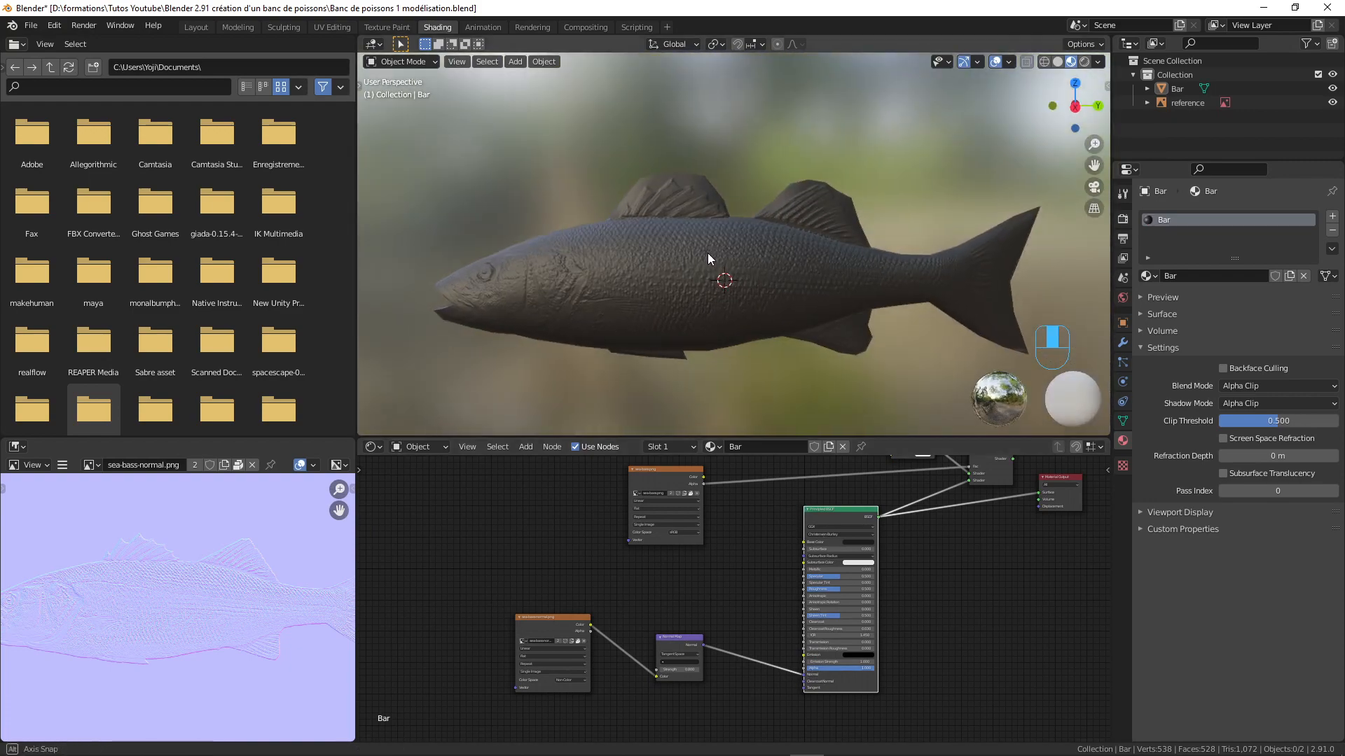
middle_drag(930, 536, 944, 548)
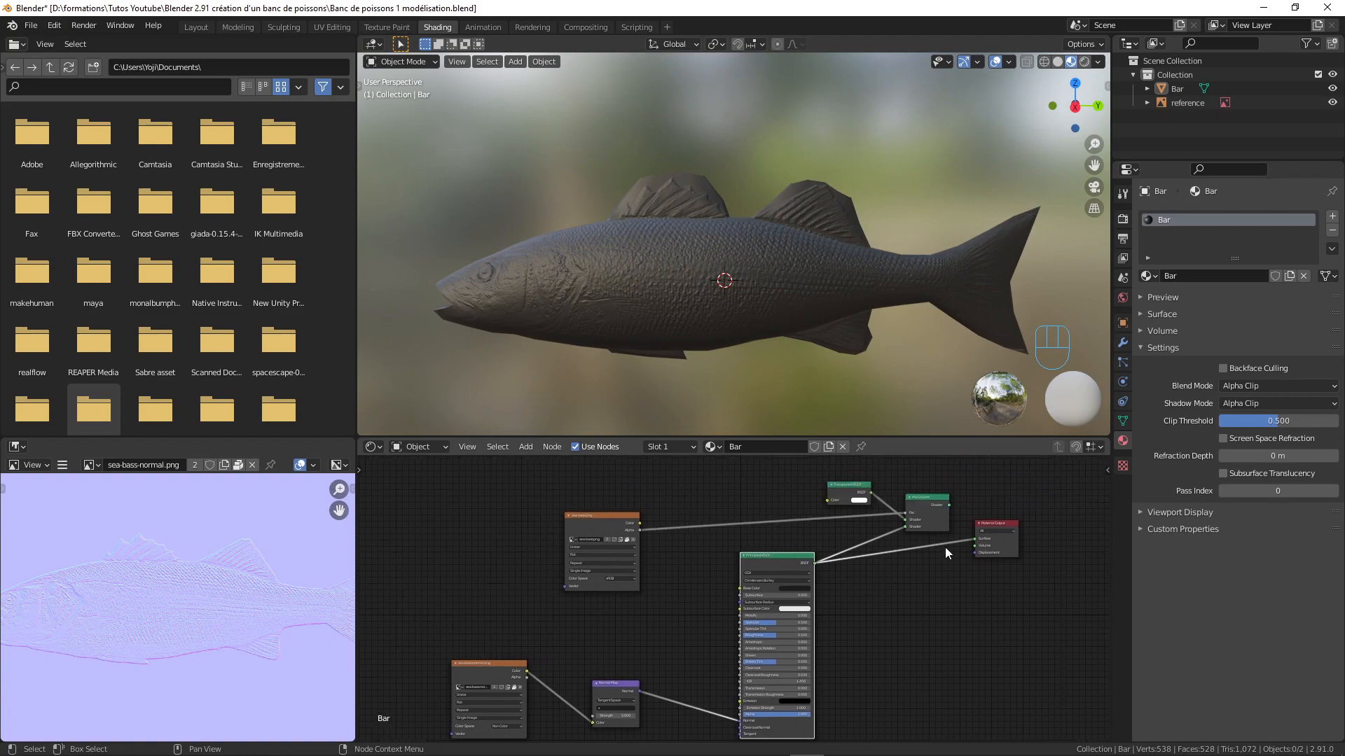
ctrl+shift+click(925, 500)
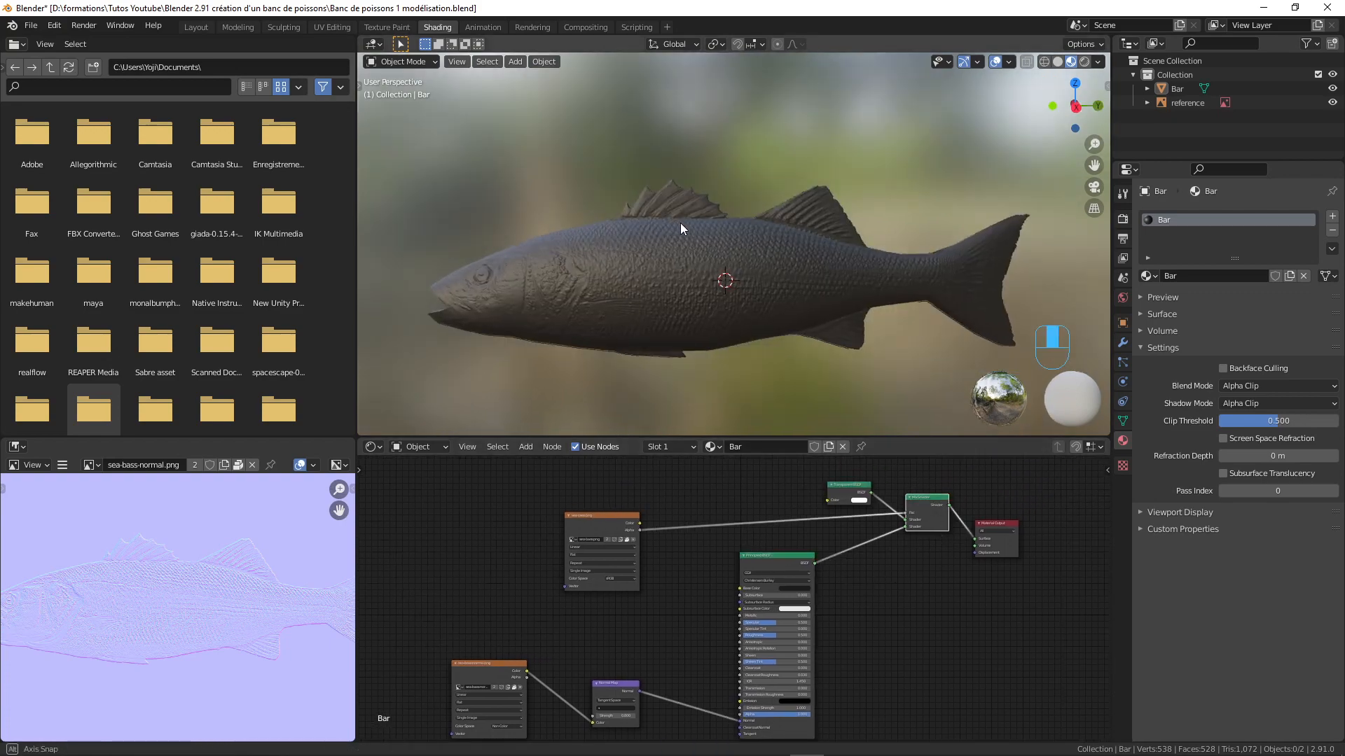
middle_drag(680, 222, 814, 169)
middle_drag(710, 324, 741, 336)
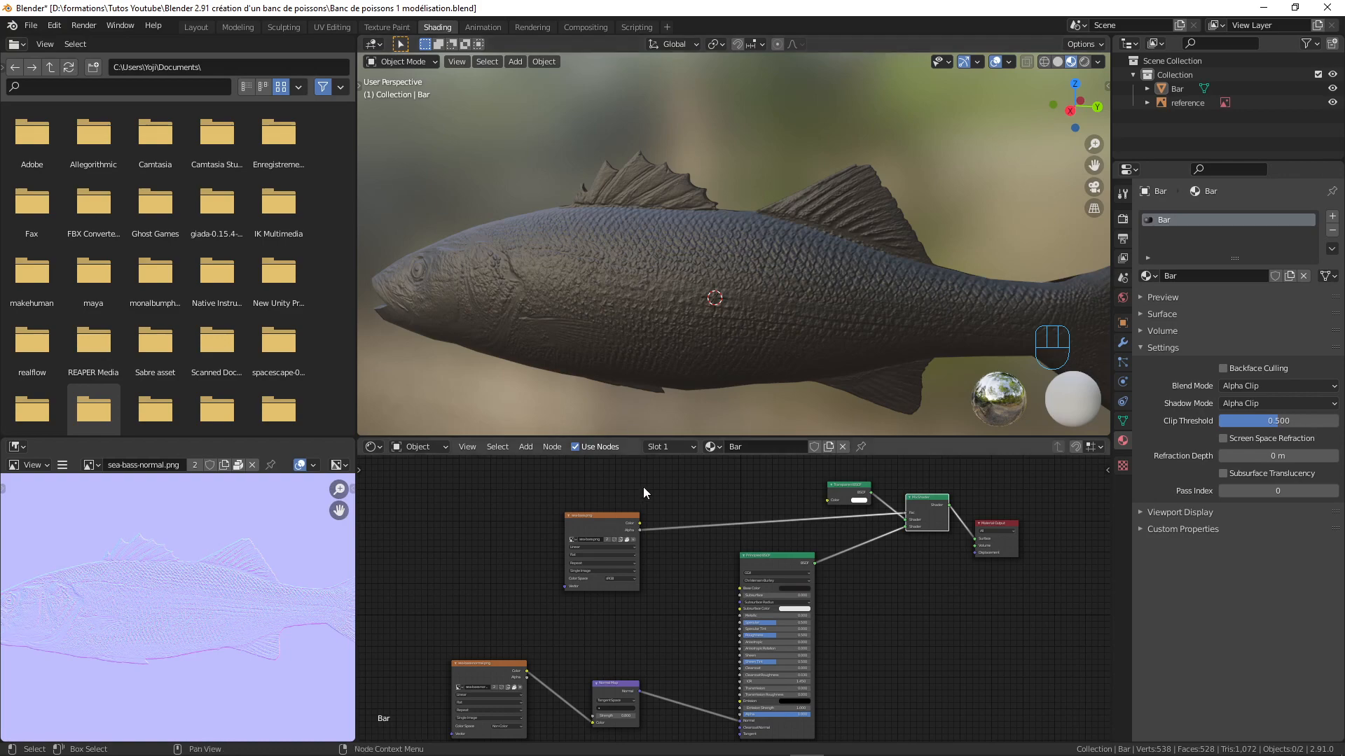
Connect the sea-bass.png color to the Principled BSDF's Base Color and inspect the textured scales up close
drag(639, 524, 741, 589)
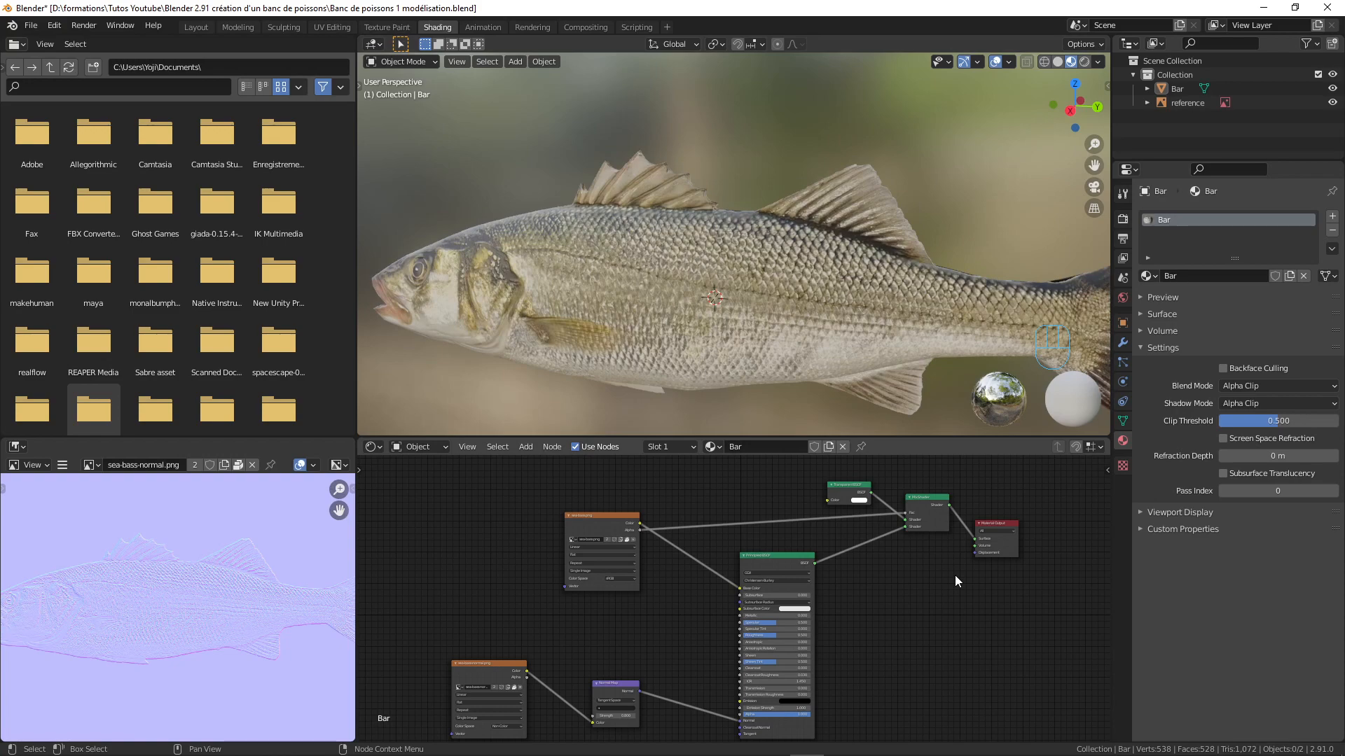
middle_drag(762, 111, 694, 122)
scroll(683, 175, up, 5)
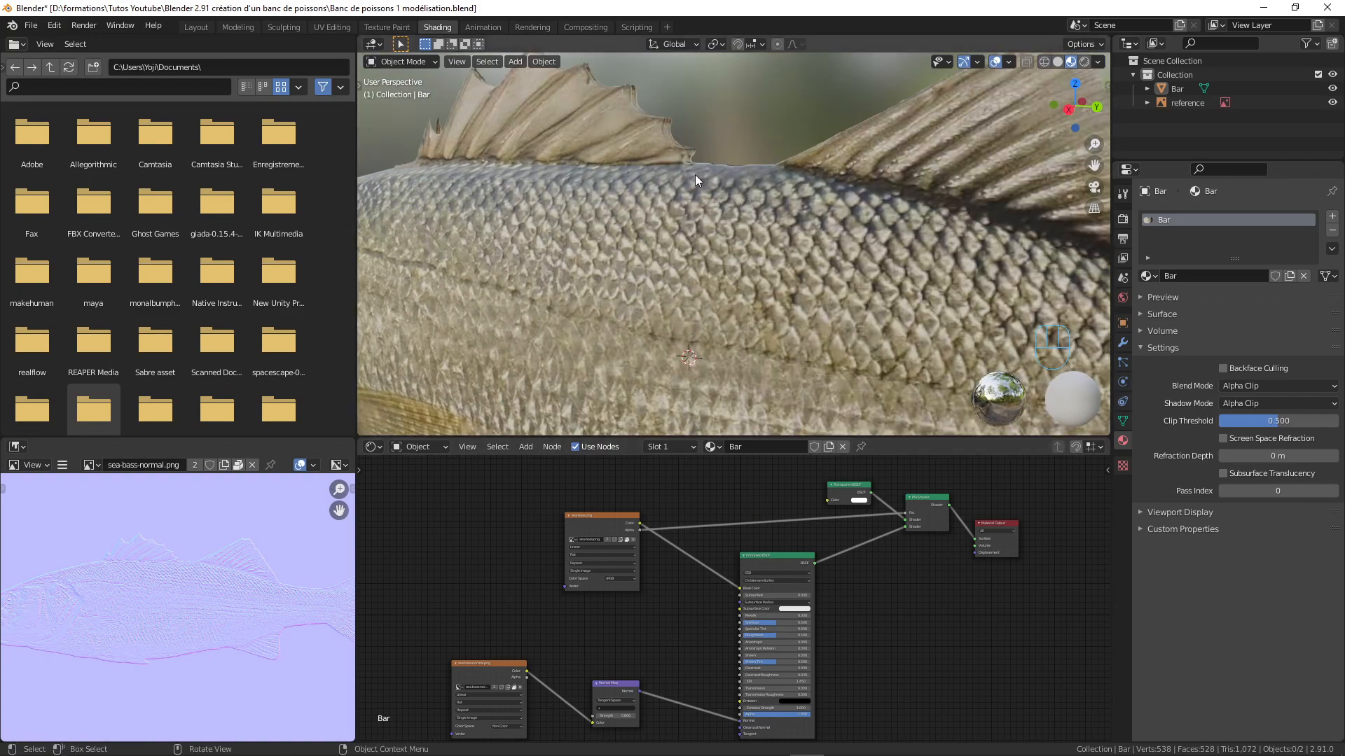
scroll(734, 203, down, 3)
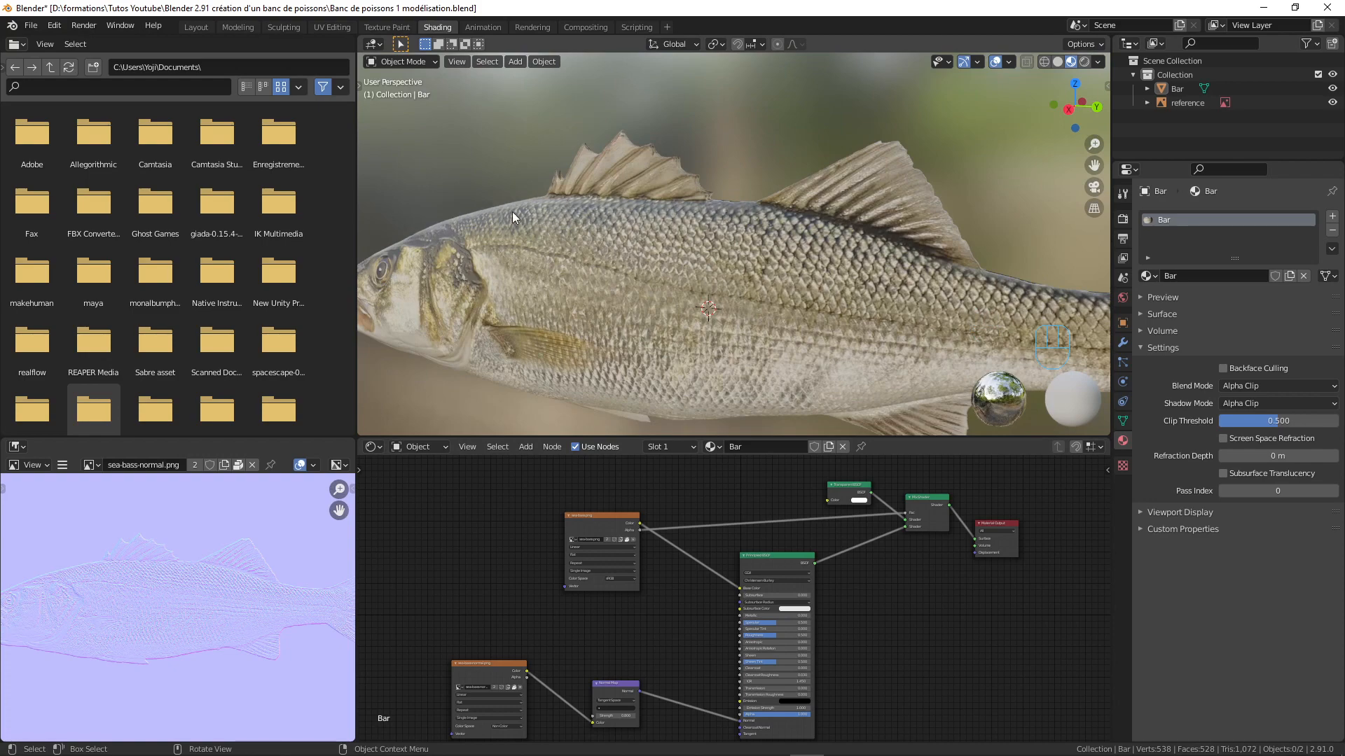
scroll(598, 235, down, 4)
middle_drag(603, 238, 644, 251)
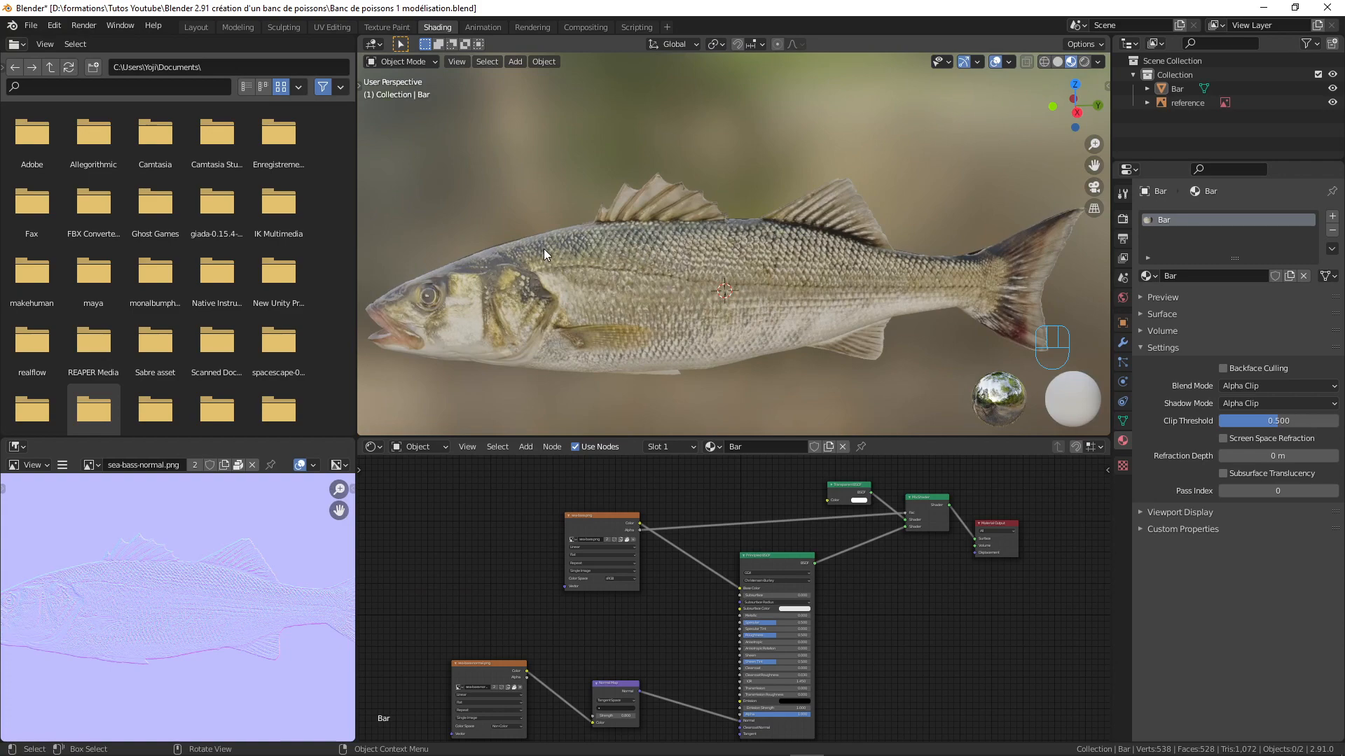
middle_drag(543, 249, 598, 247)
scroll(446, 214, up, 3)
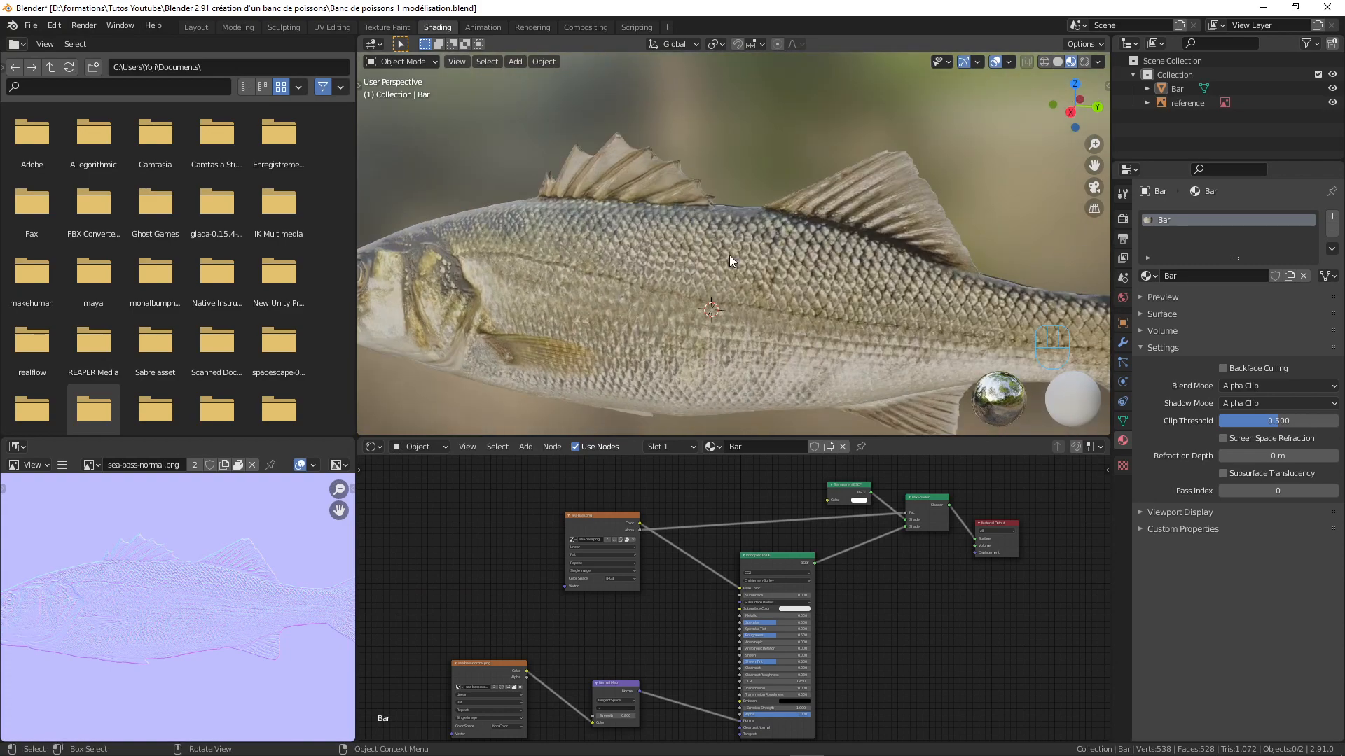
Move the sea-bass.png node farther from the Principled BSDF and preview its color directly on the fish
drag(600, 514, 462, 506)
middle_drag(542, 571, 641, 536)
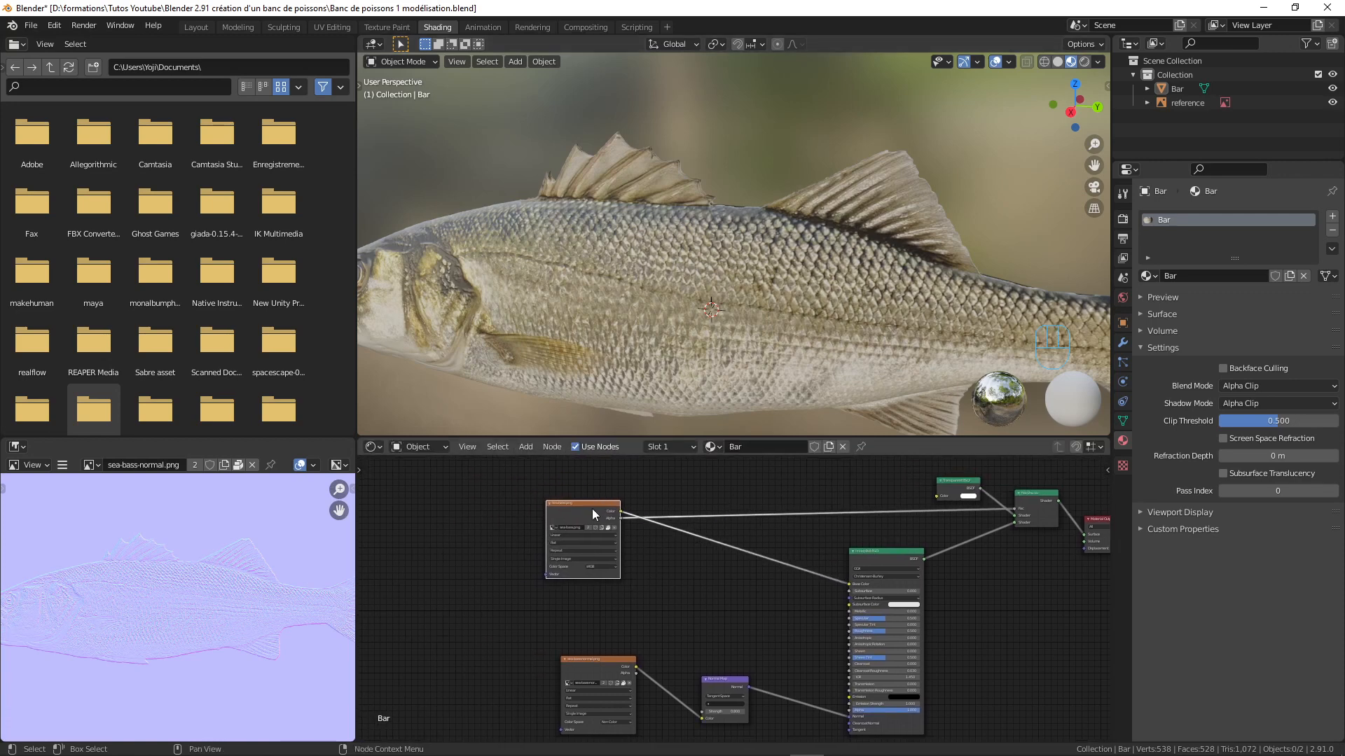
scroll(591, 513, up, 2)
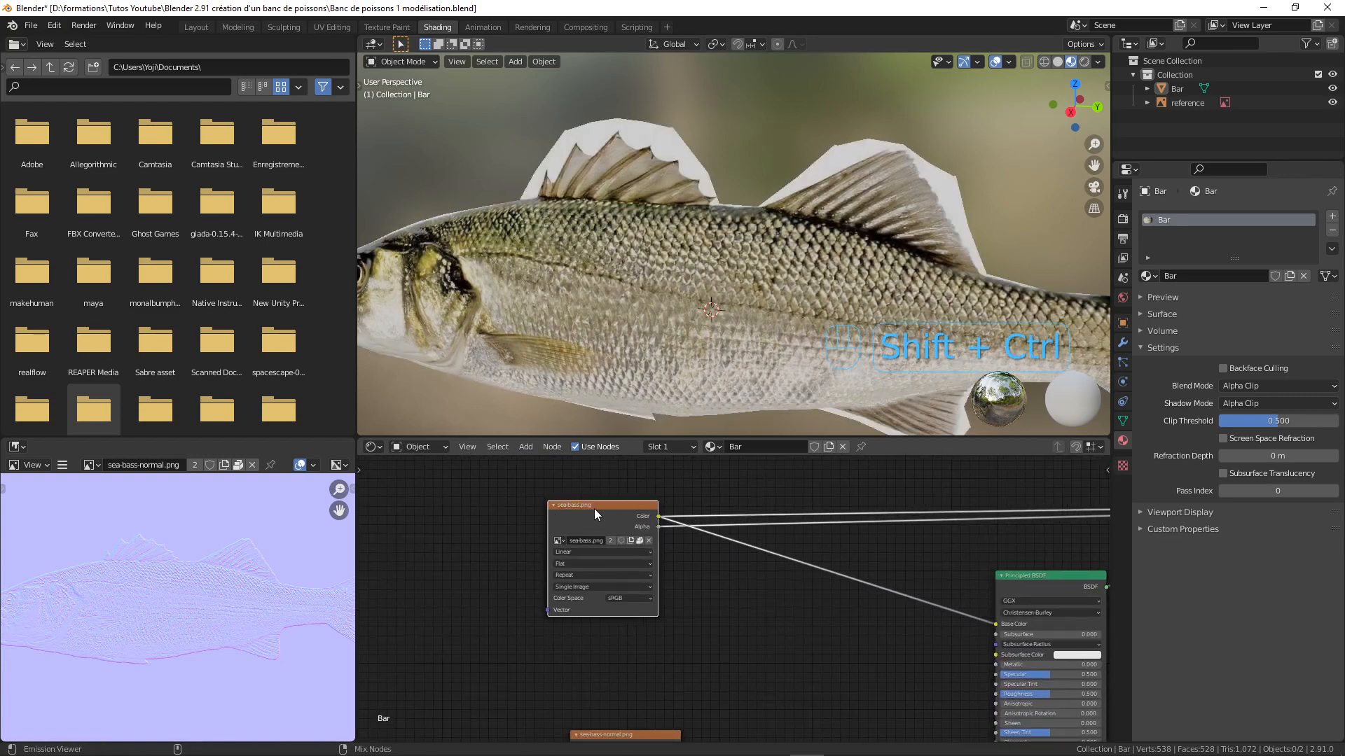
scroll(738, 308, up, 1)
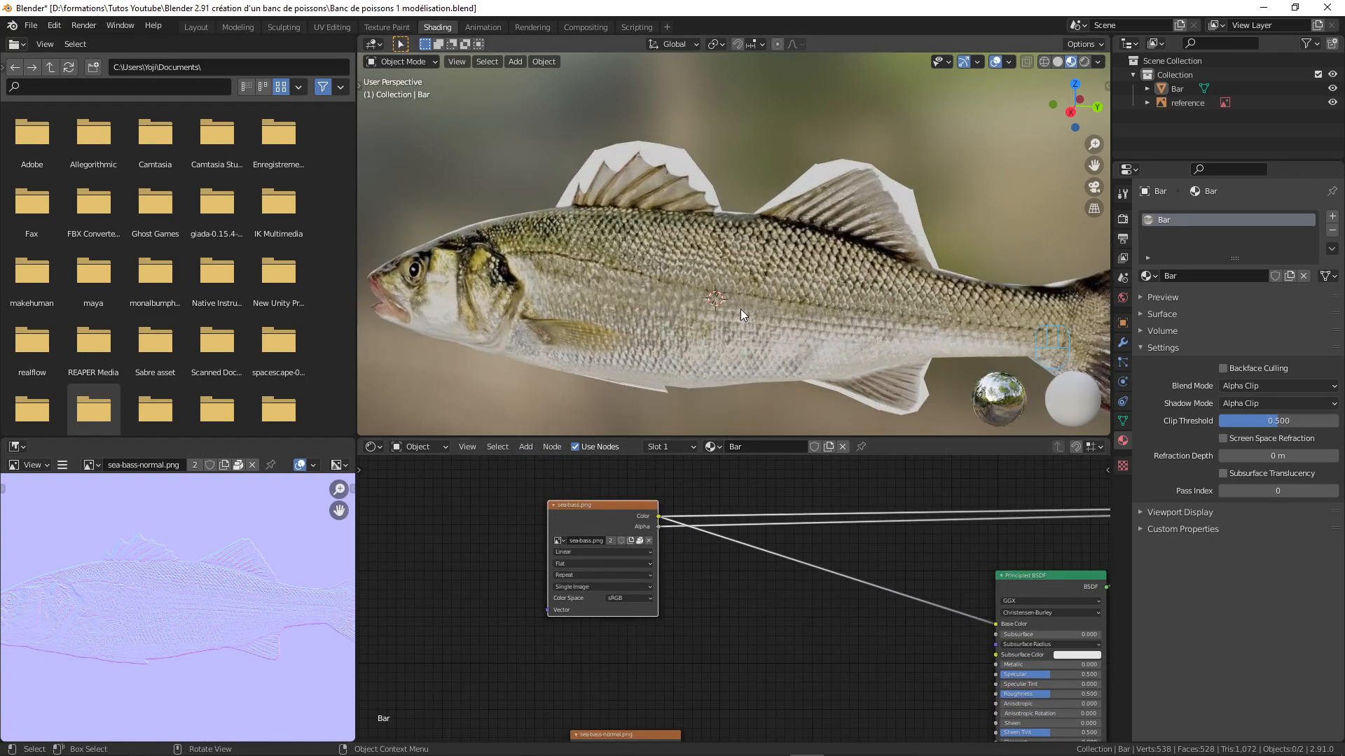
Add a ColorRamp node between the sea-bass.png texture and the Principled BSDF
middle_drag(956, 624, 840, 565)
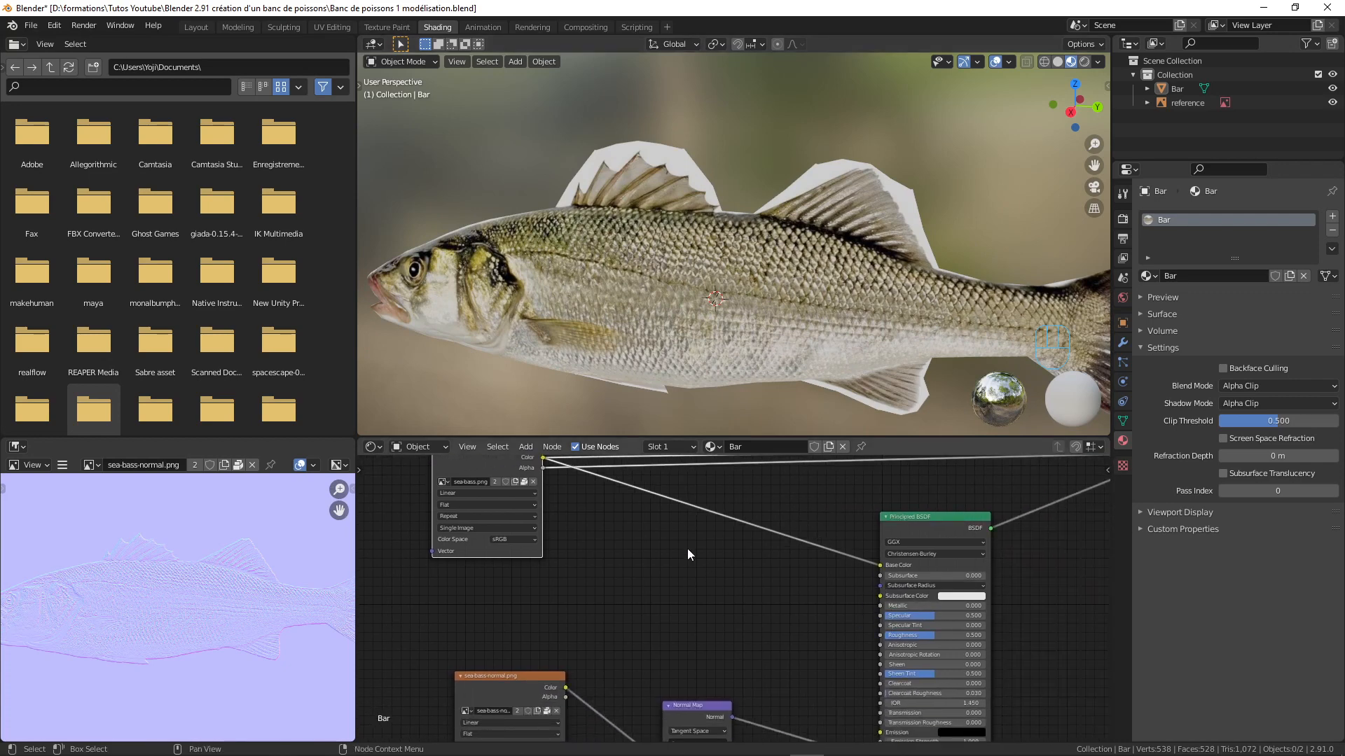
scroll(680, 562, down, 1)
scroll(679, 561, up, 1)
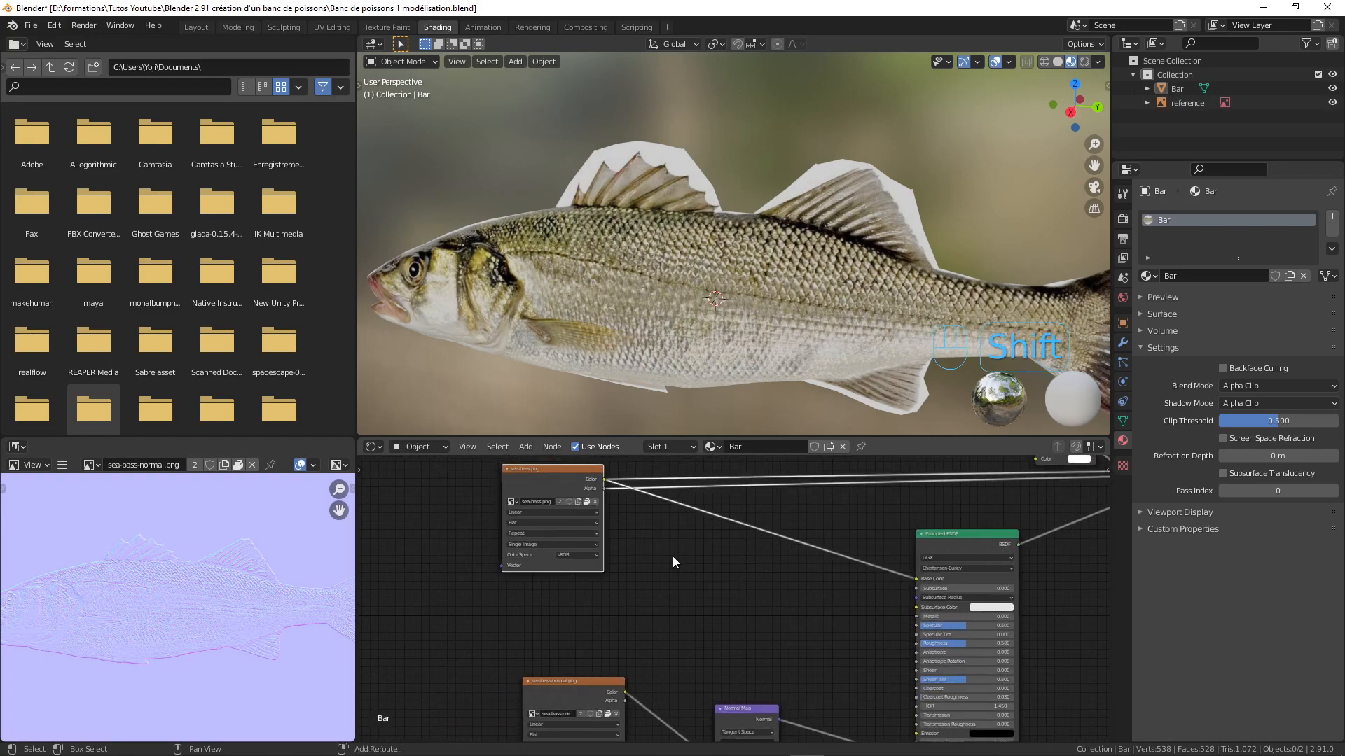
key(shift+a)
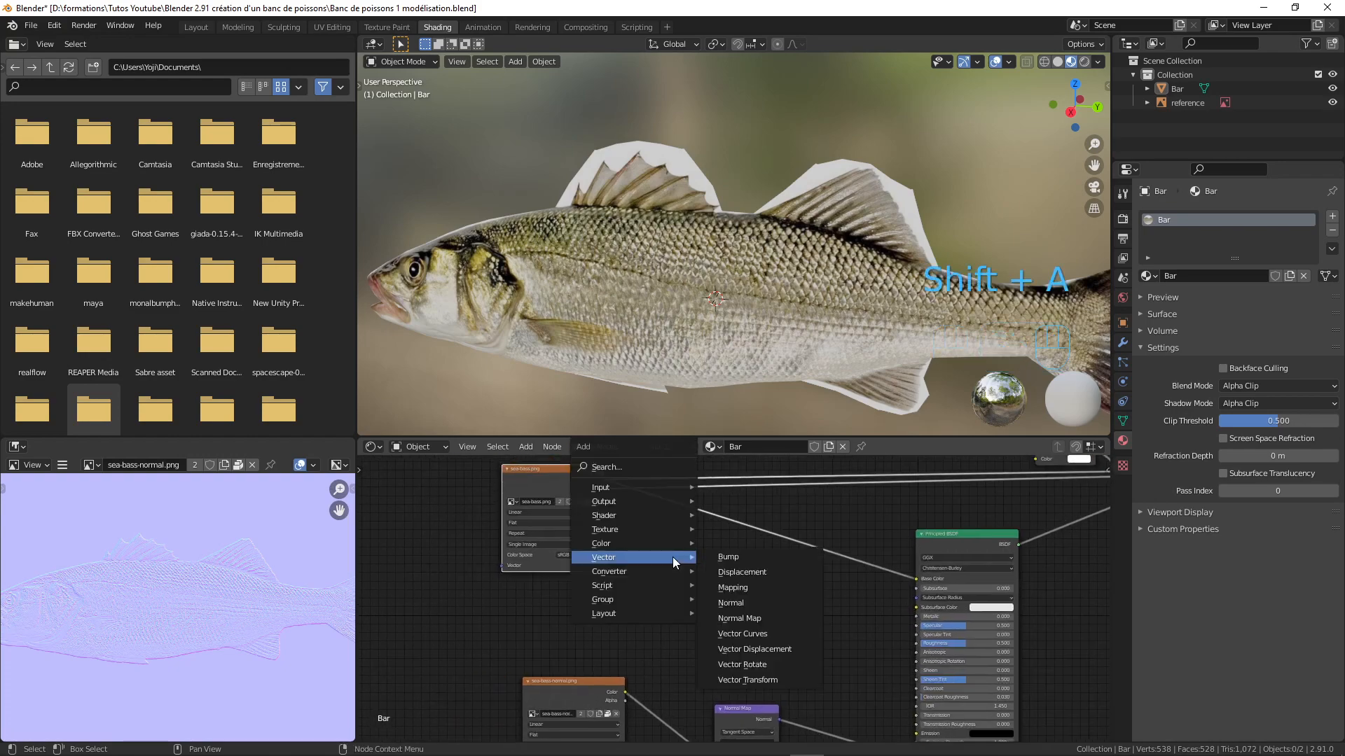
mouse_move(667, 573)
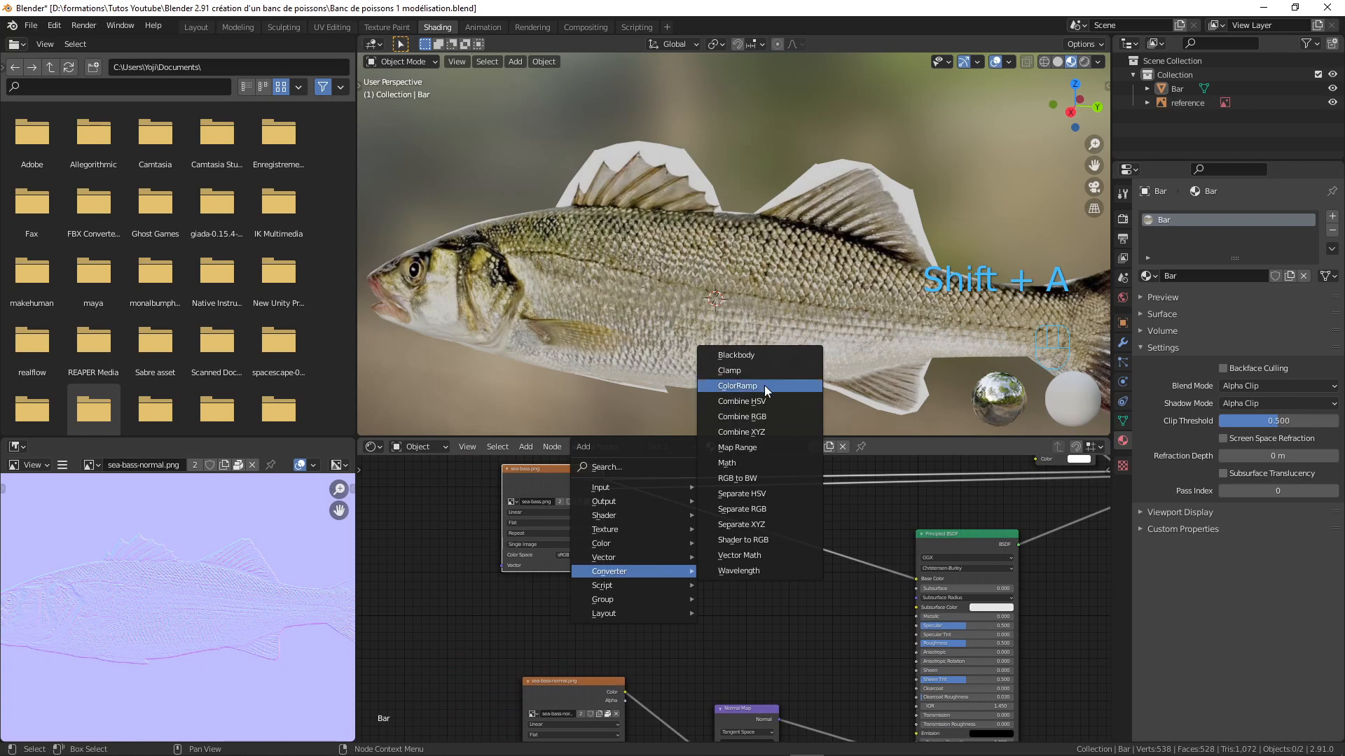
click(736, 385)
click(656, 536)
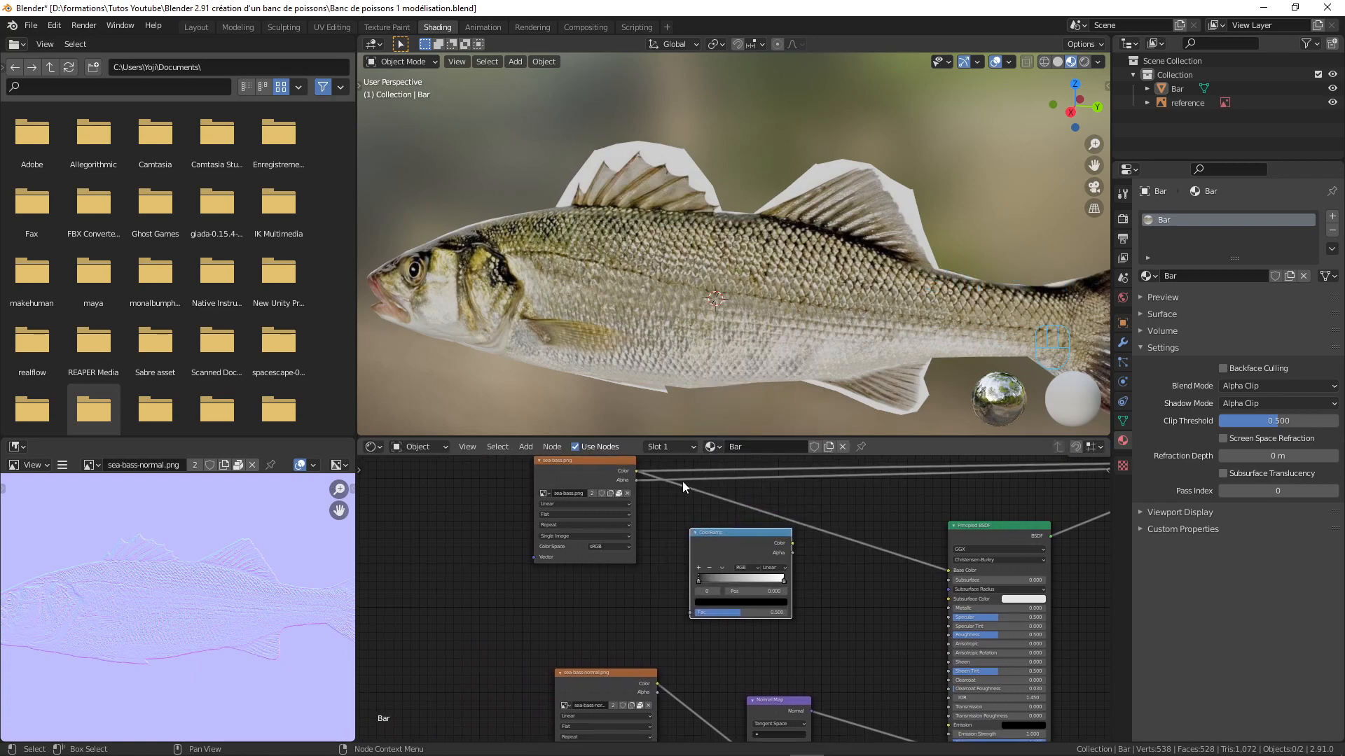
Feed the sea-bass.png color into the ColorRamp's Fac and preview the ramp's output on the fish
drag(636, 470, 687, 611)
ctrl+shift+click(741, 536)
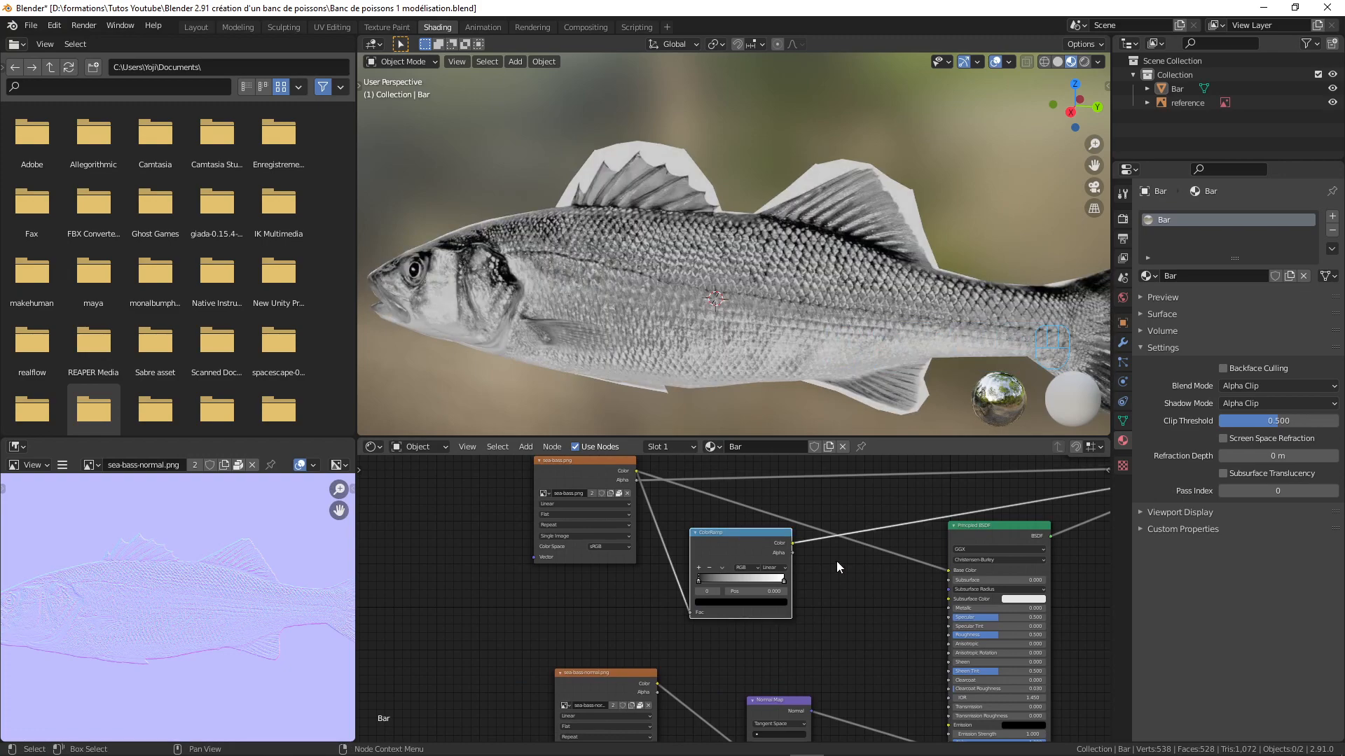
scroll(696, 318, down, 3)
scroll(696, 317, up, 3)
middle_drag(698, 313, 720, 293)
Try moving the ColorRamp's black stop toward the white one to test the contrast, and return it to the ramp's start
mouse_move(784, 581)
mouse_down()
mouse_move(738, 579)
mouse_move(799, 582)
mouse_up()
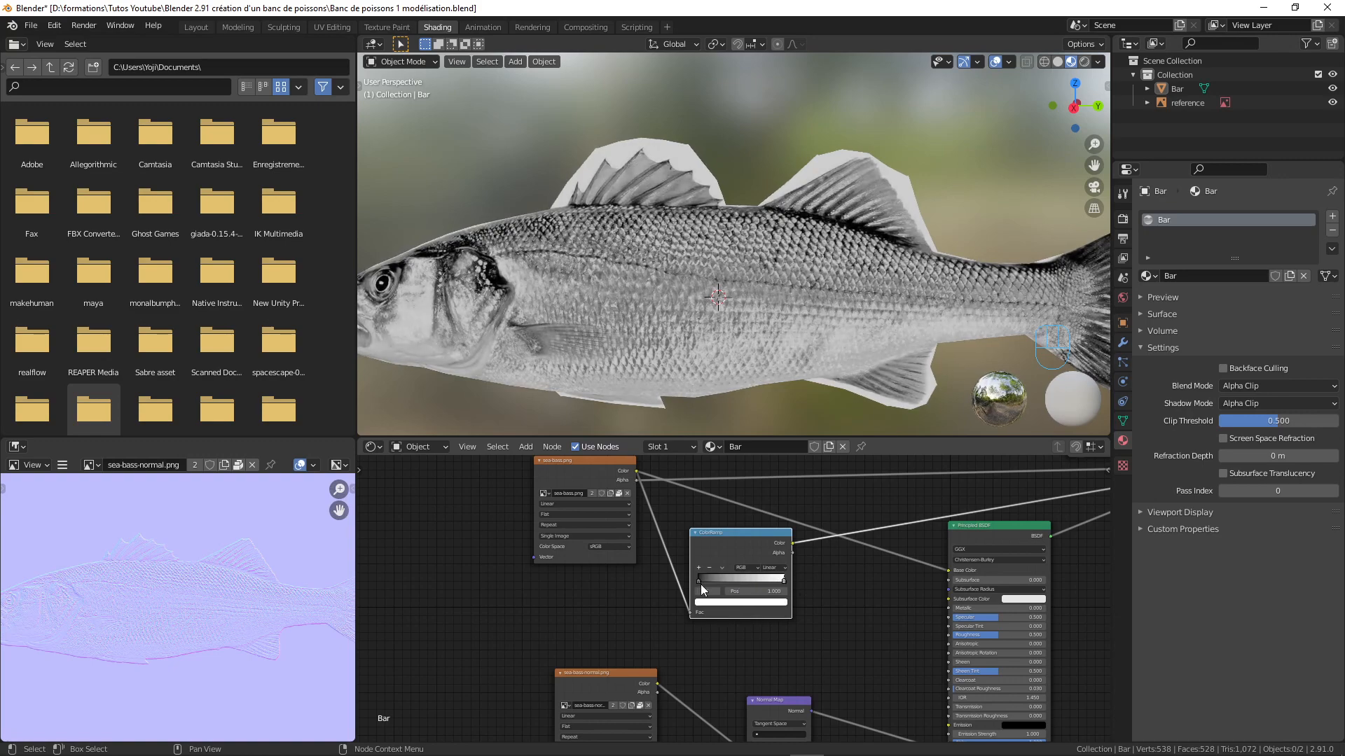
mouse_move(704, 580)
mouse_down()
mouse_move(737, 579)
mouse_move(696, 583)
mouse_move(713, 584)
mouse_up()
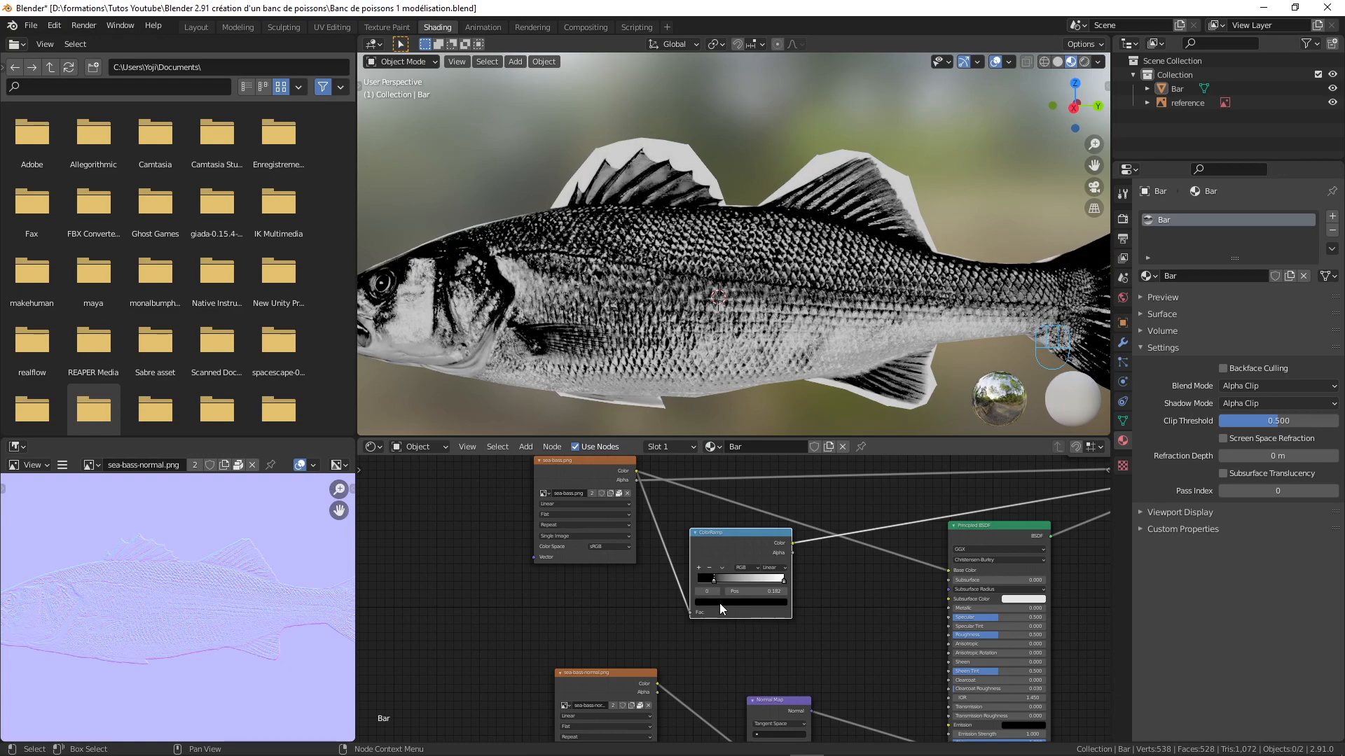
click(719, 602)
mouse_move(768, 538)
mouse_down()
mouse_move(768, 499)
mouse_move(768, 543)
mouse_up()
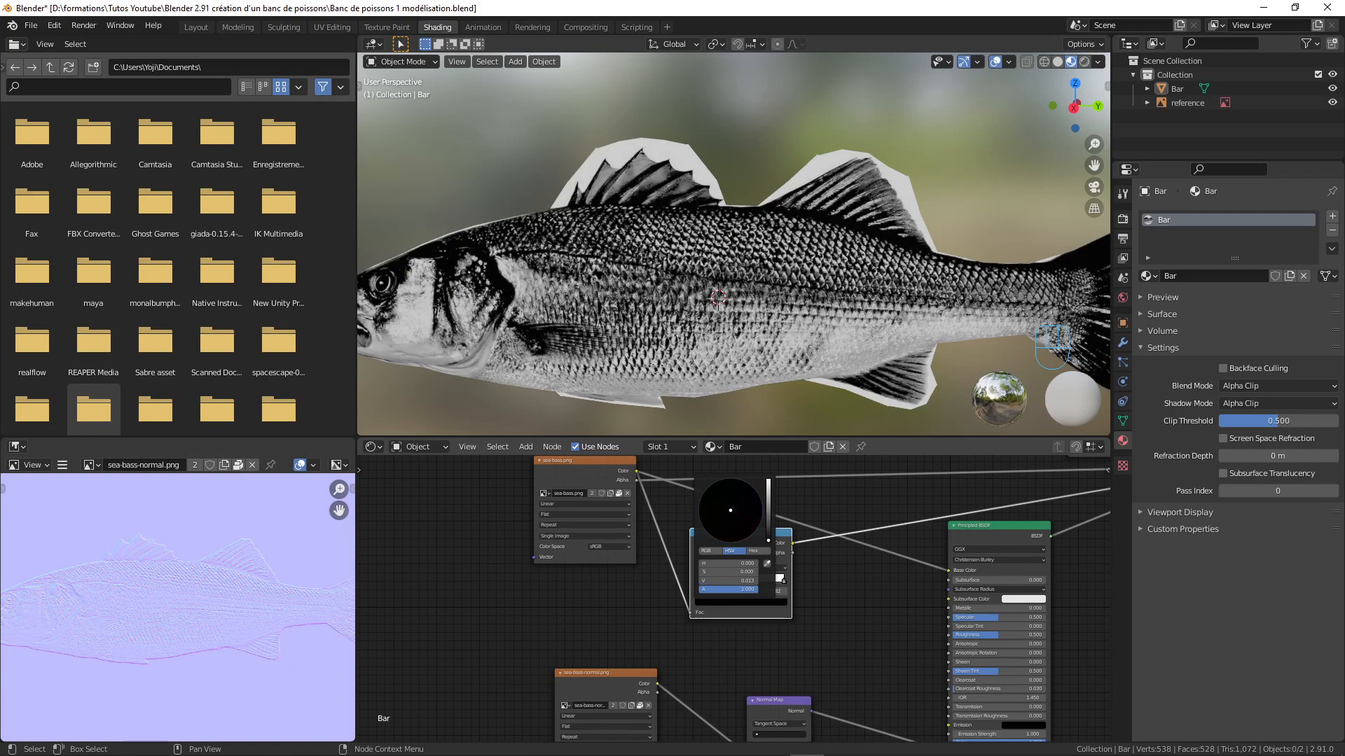
drag(713, 577, 696, 583)
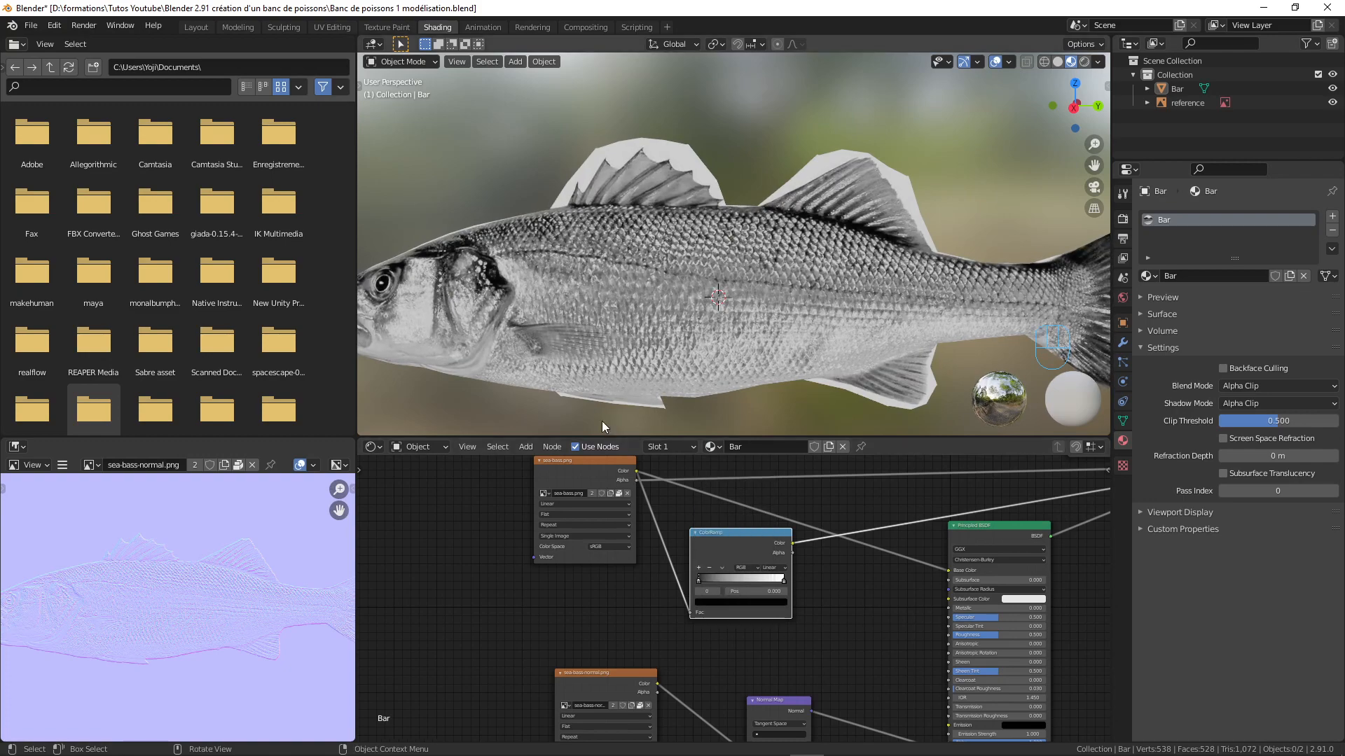
Connect the ColorRamp's Color output to the Metallic input of the Principled BSDF
drag(741, 531, 736, 537)
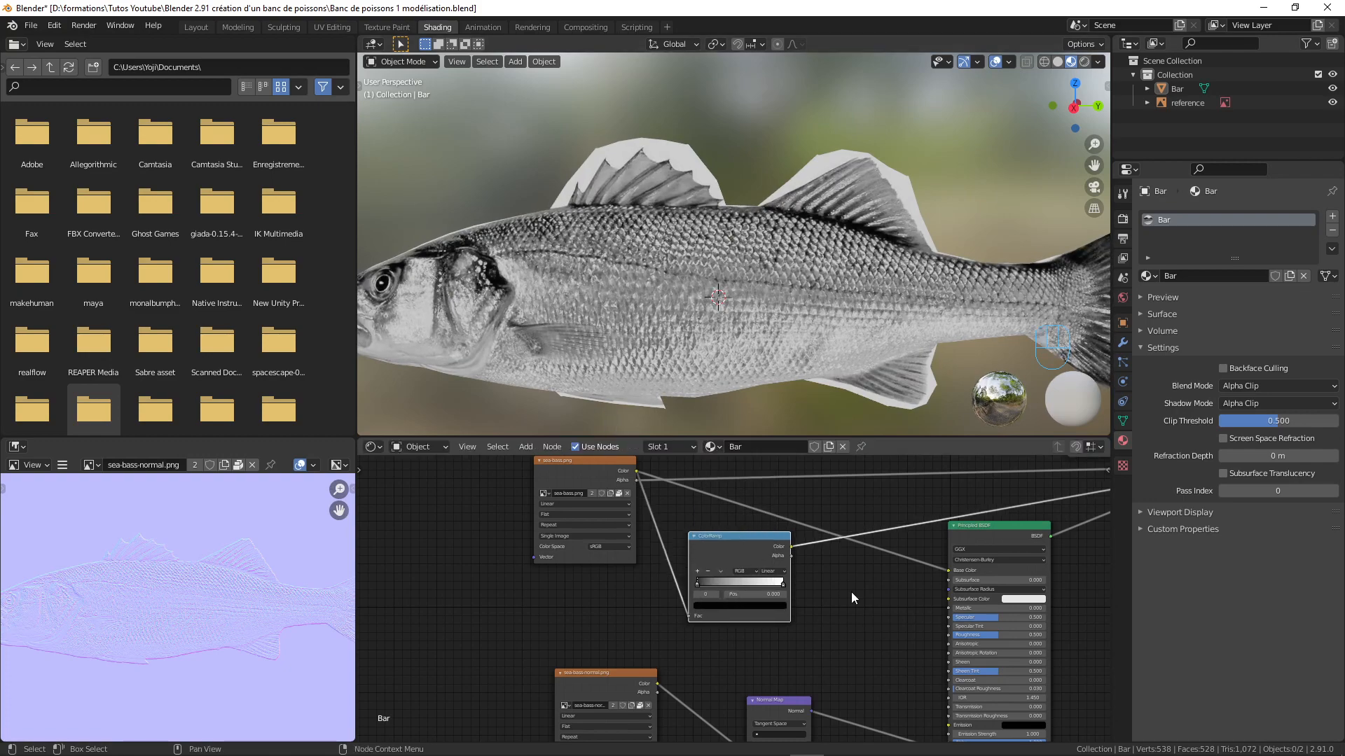
middle_drag(836, 579, 788, 577)
scroll(788, 577, down, 1)
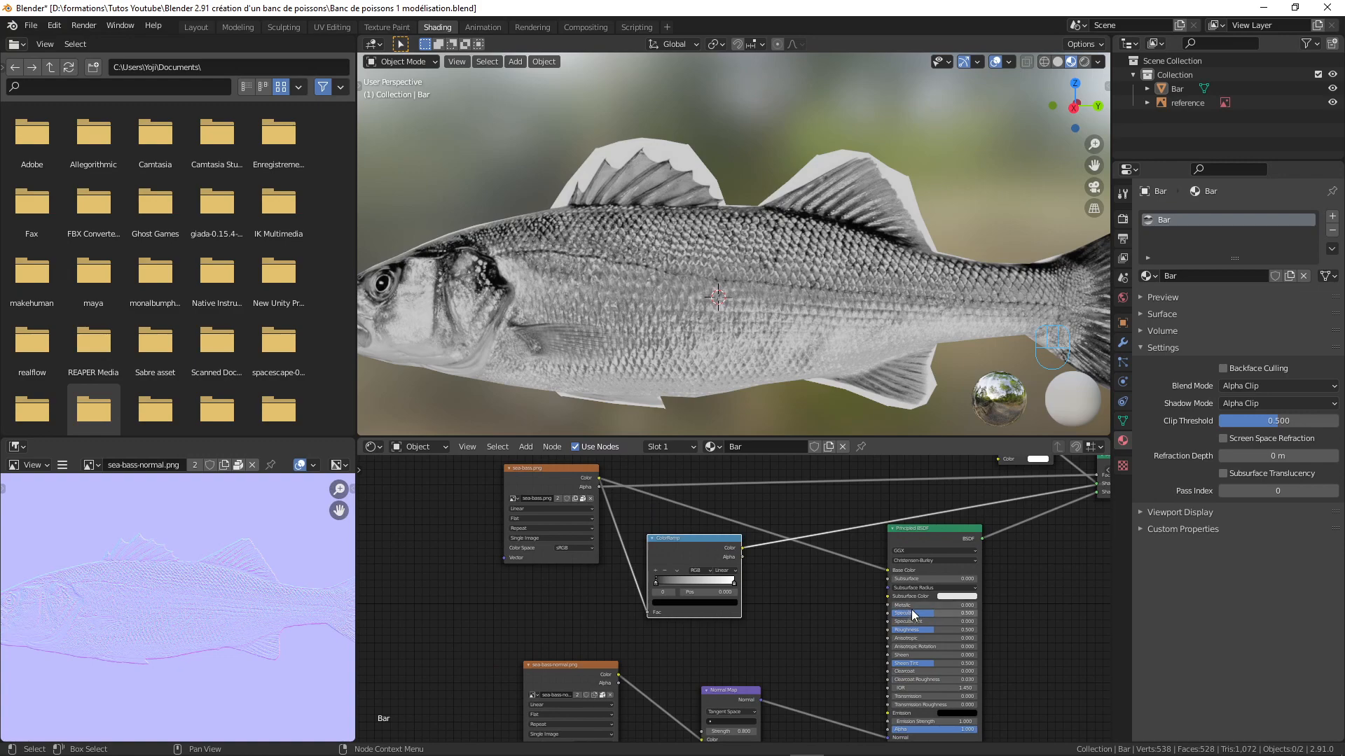
scroll(889, 626, up, 2)
middle_drag(851, 581, 826, 577)
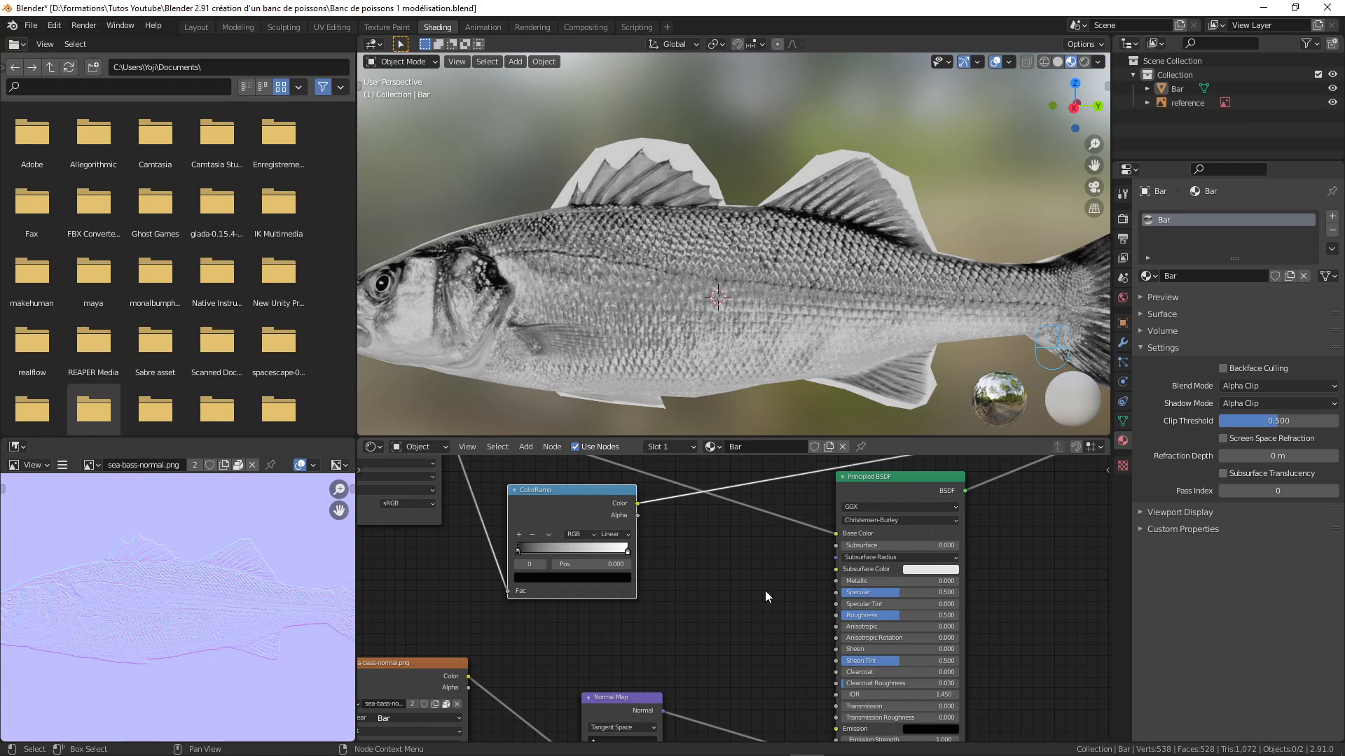
drag(637, 503, 835, 581)
scroll(830, 670, down, 2)
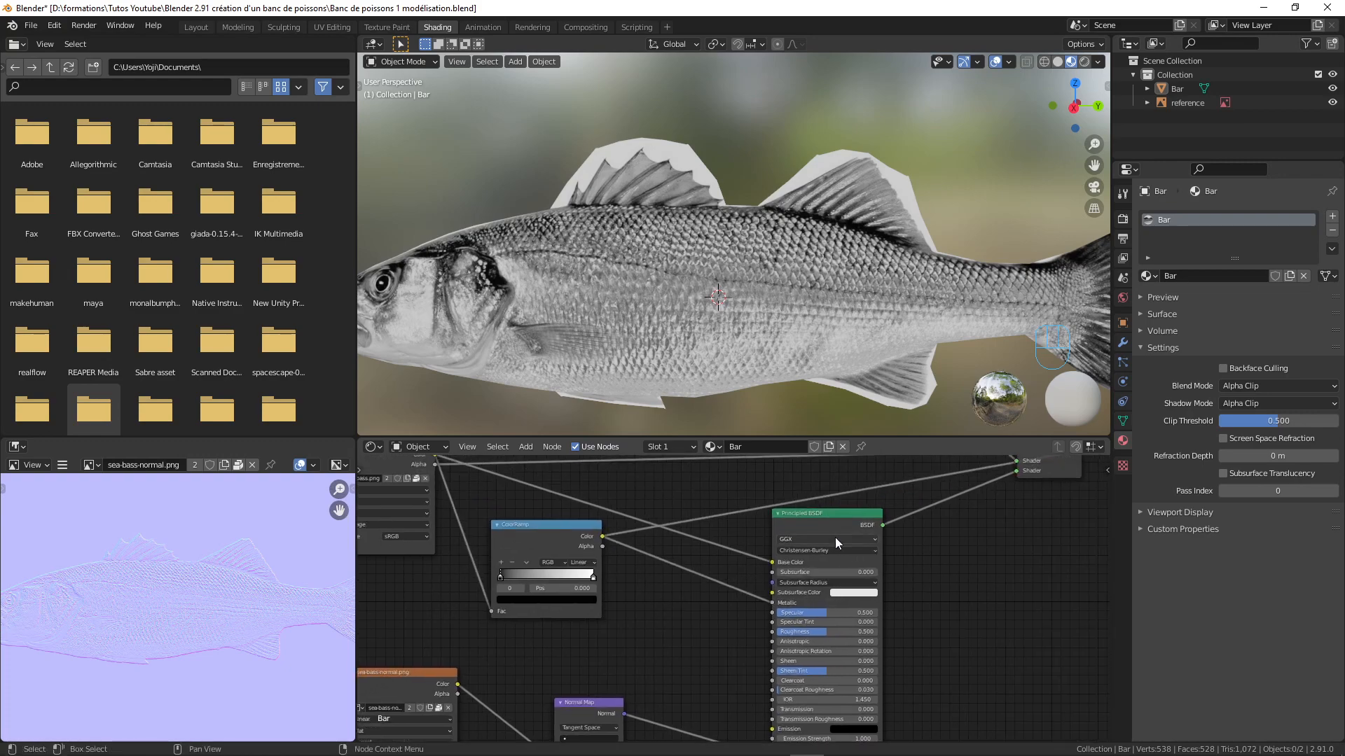
Preview the Principled BSDF on the fish and disconnect its Base Color to judge the metallic effect up close
ctrl+shift+click(837, 515)
drag(770, 562, 759, 619)
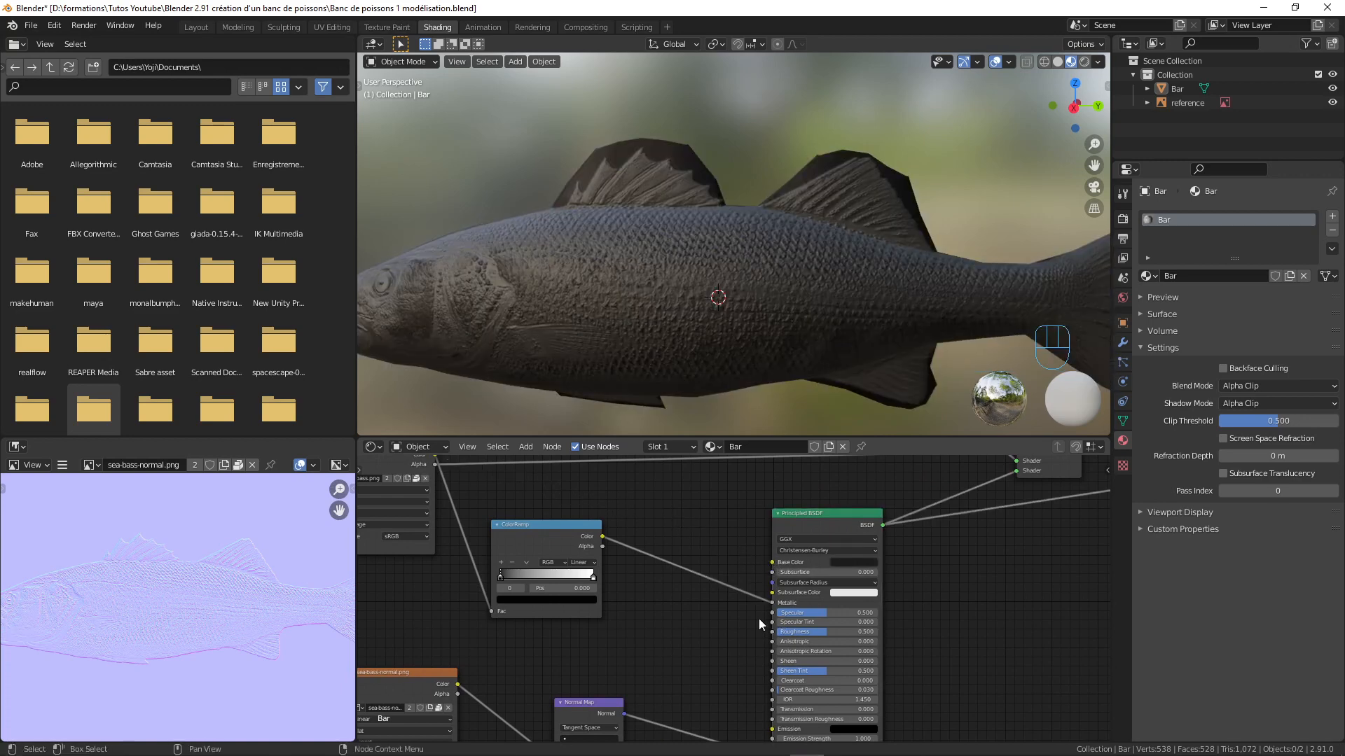
middle_drag(693, 392, 691, 284)
scroll(661, 267, up, 2)
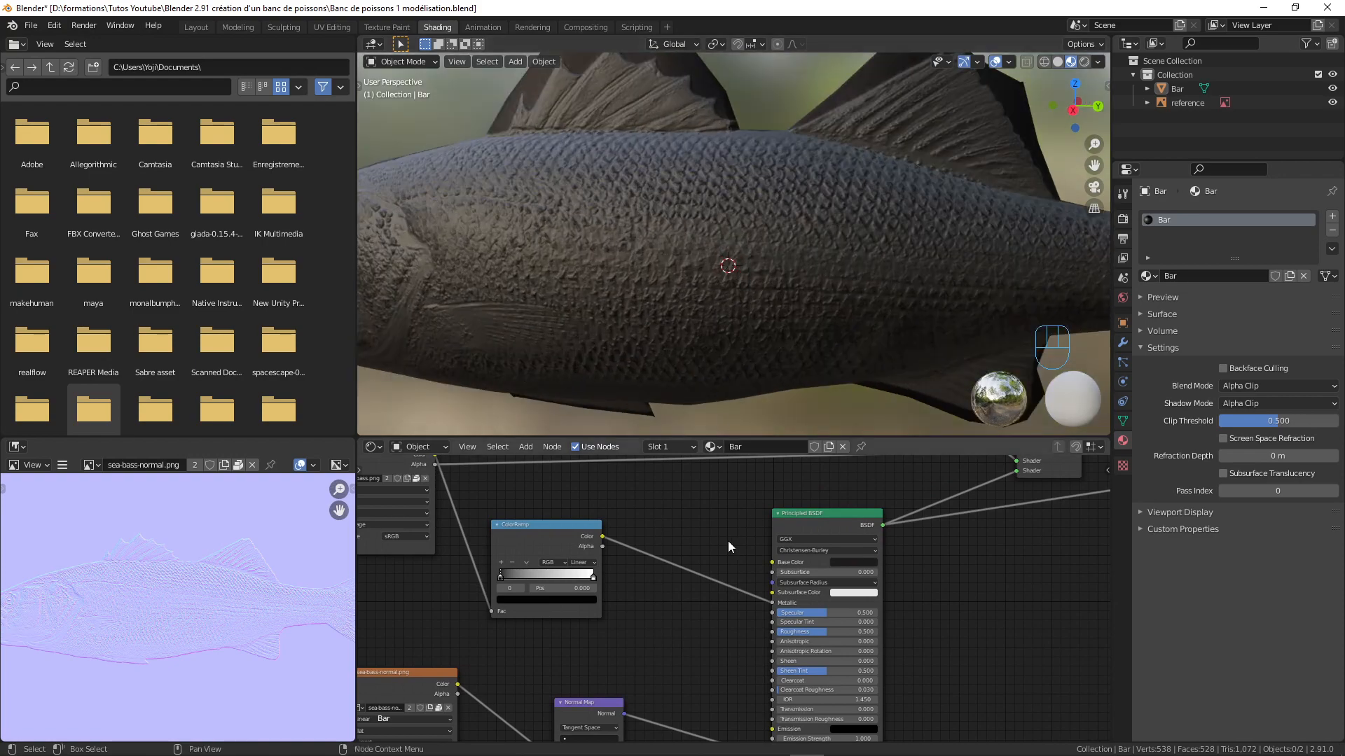
Disconnect the Normal Map from the Principled BSDF and inspect the metallic variation on the fish without relief
scroll(728, 541, down, 3)
middle_drag(725, 550, 751, 646)
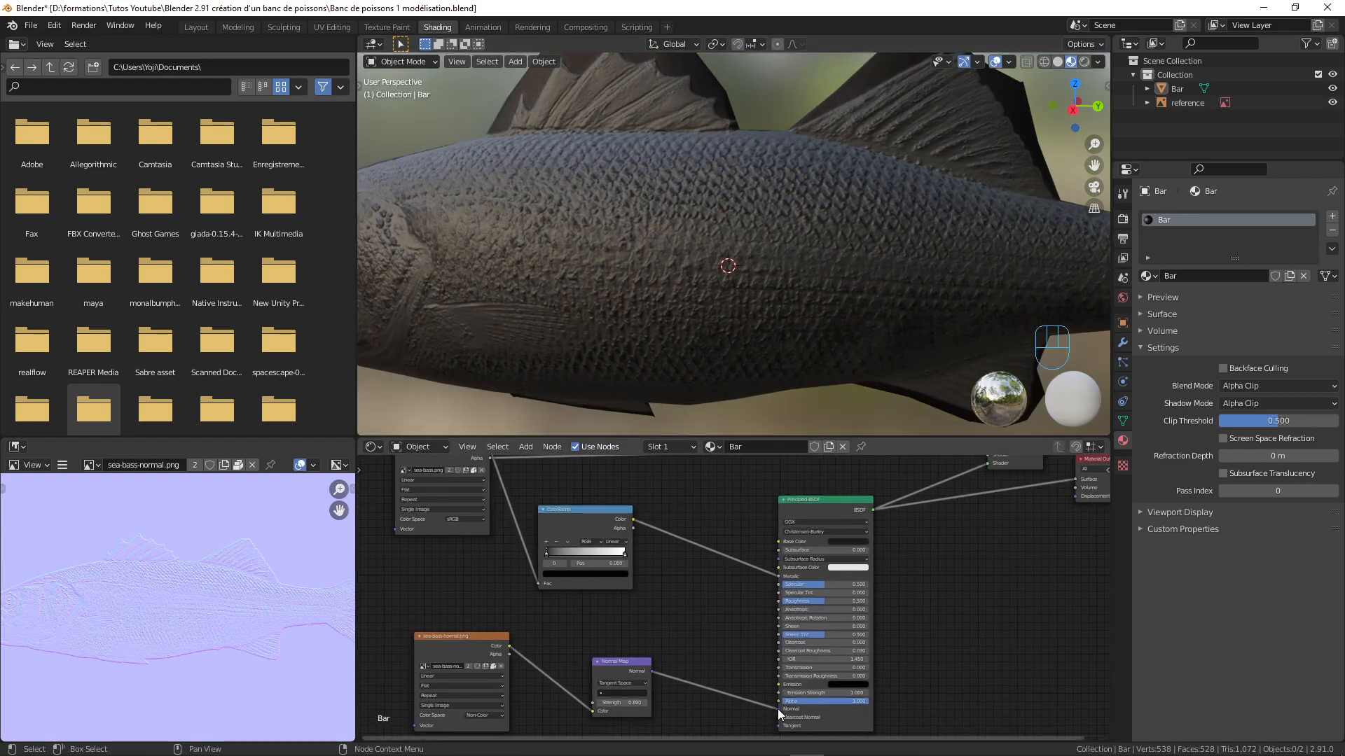
drag(778, 709, 750, 708)
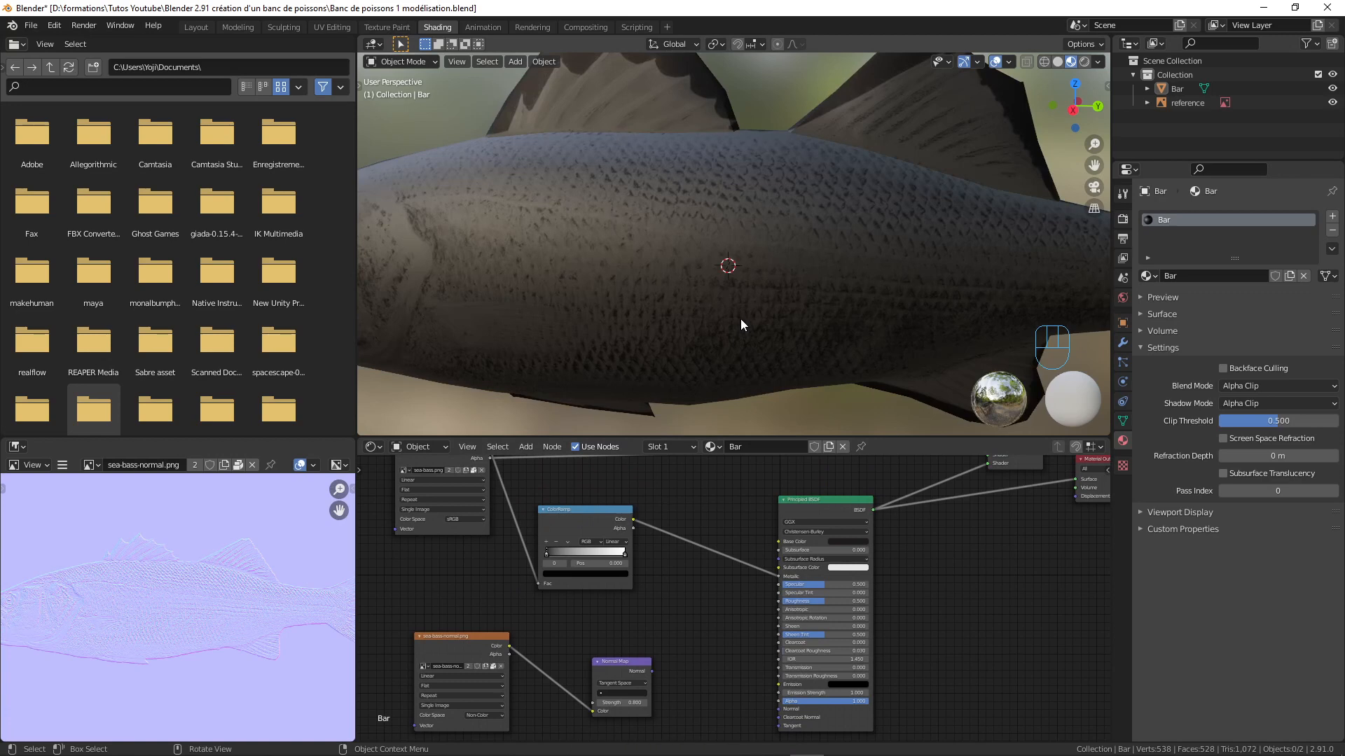
middle_drag(741, 318, 700, 304)
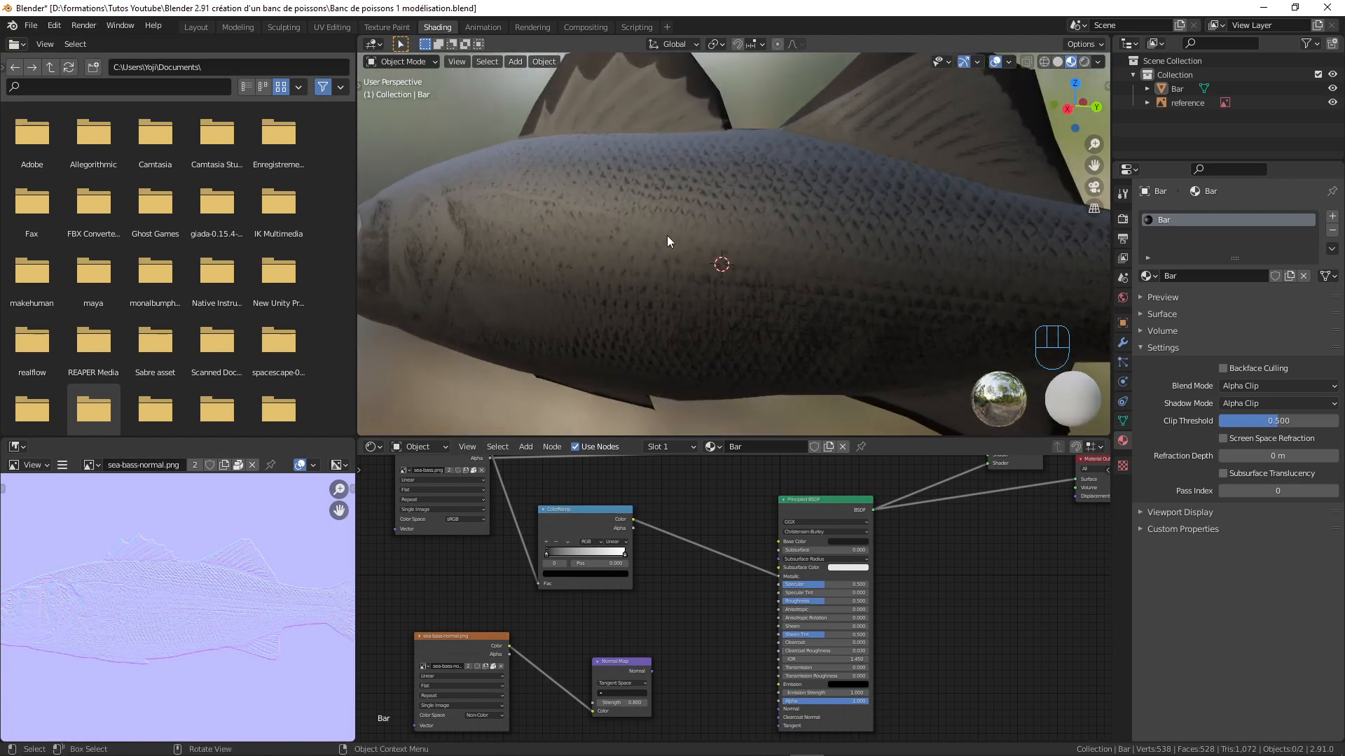
mouse_move(480, 221)
middle_down()
mouse_move(486, 232)
mouse_move(473, 224)
middle_up()
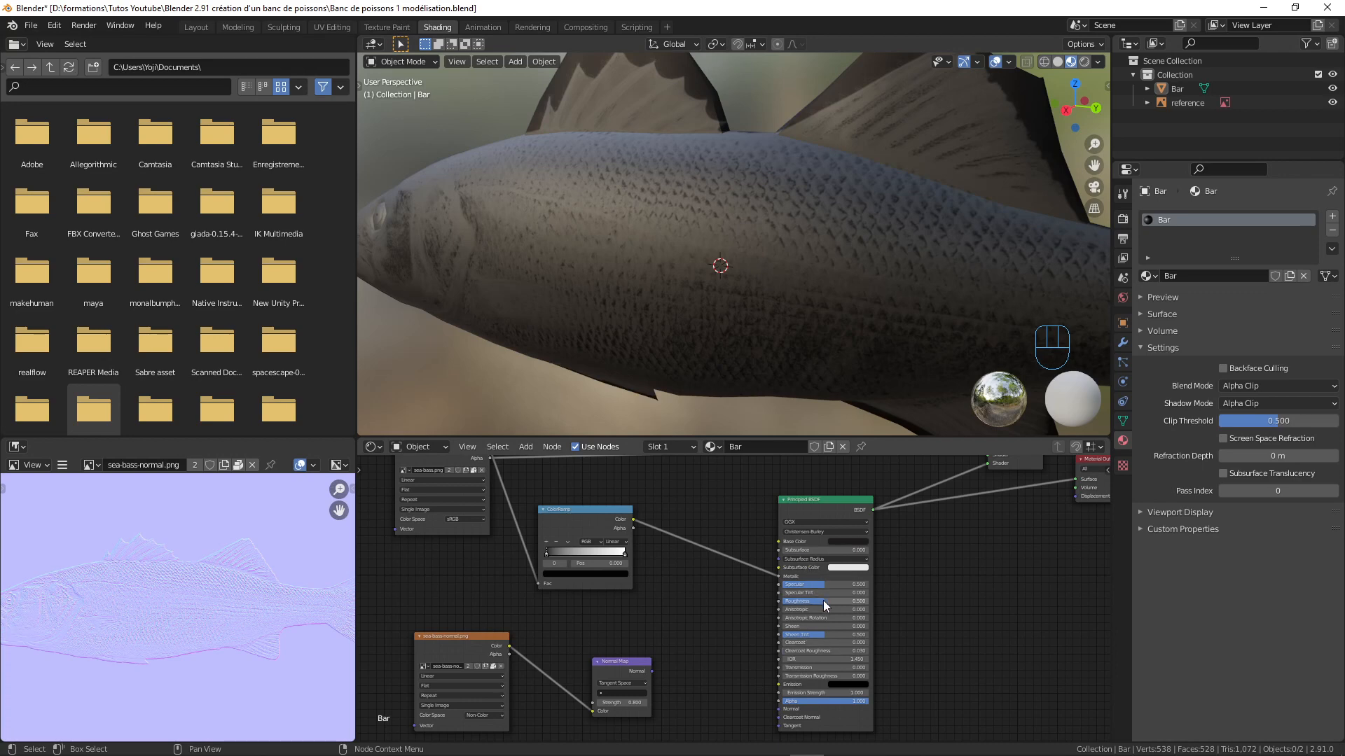
Set the Principled BSDF's Roughness to 0.236 to make the fish shinier
drag(822, 599, 802, 599)
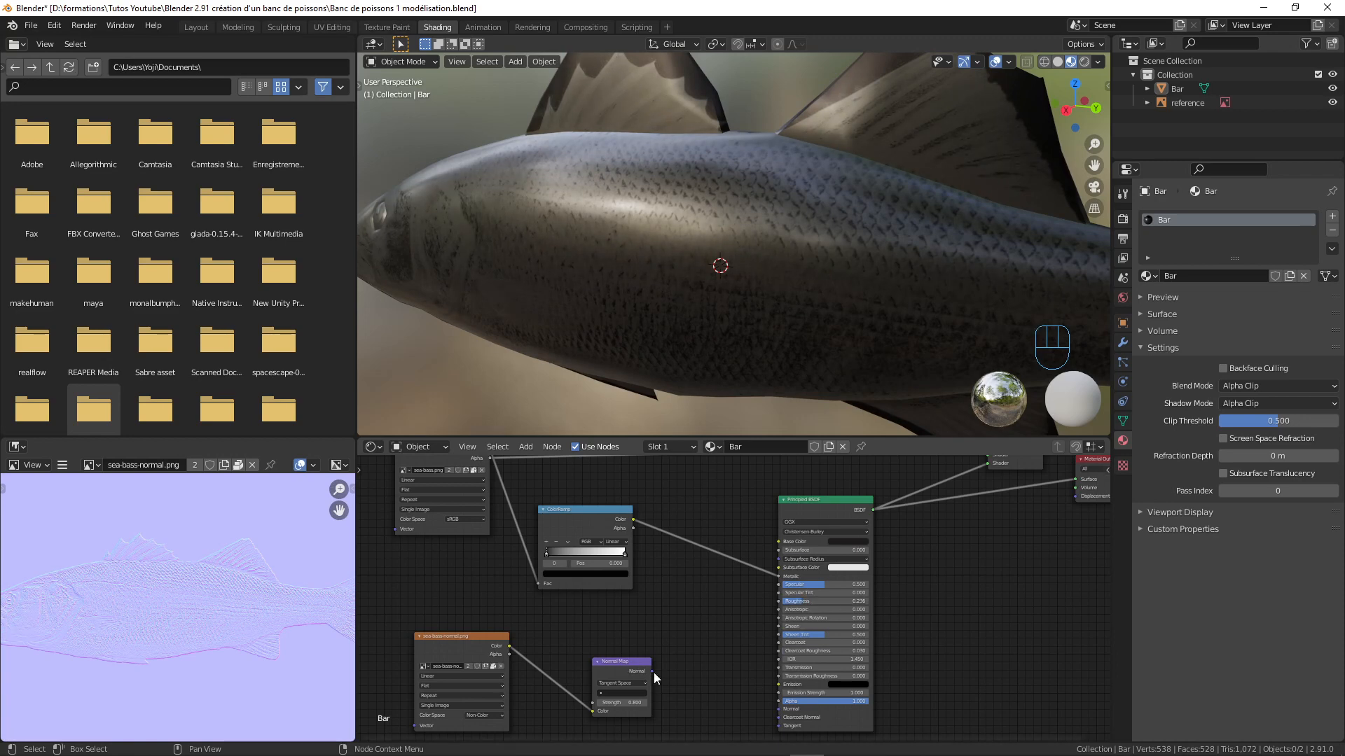
mouse_move(624, 552)
mouse_down()
mouse_move(578, 553)
mouse_move(639, 553)
mouse_up()
mouse_move(549, 552)
mouse_down()
mouse_move(630, 557)
mouse_move(593, 512)
mouse_up()
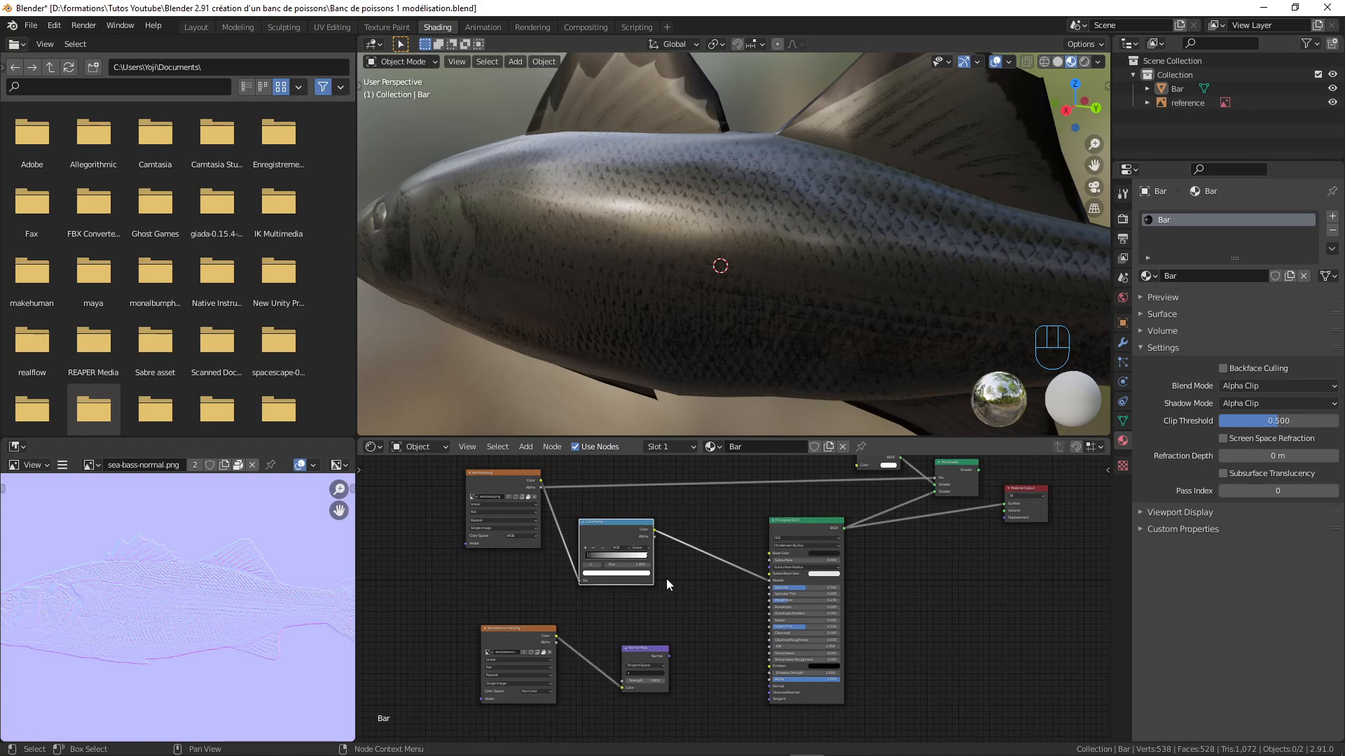
scroll(666, 579, up, 1)
scroll(667, 583, down, 1)
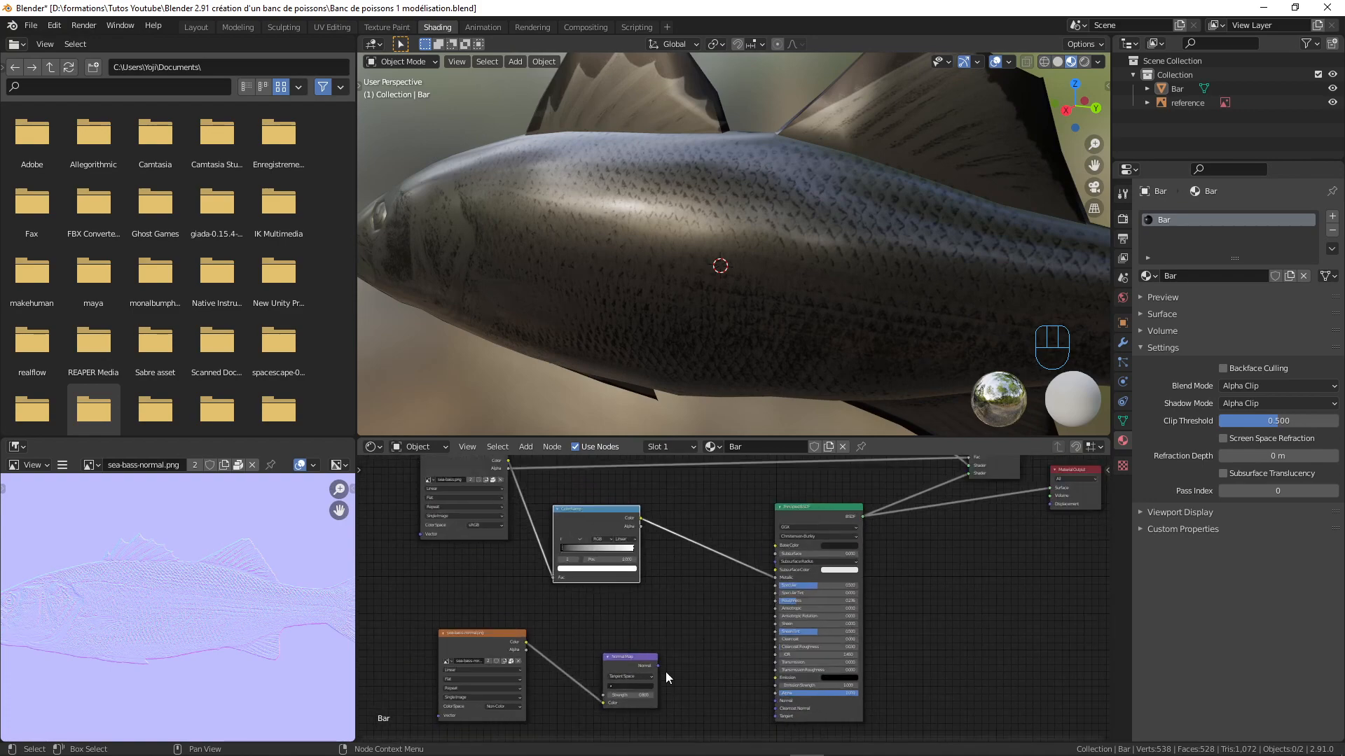
Reconnect the Normal Map to the Principled BSDF's Normal and the sea-bass.png color to its Base Color
drag(658, 665, 775, 700)
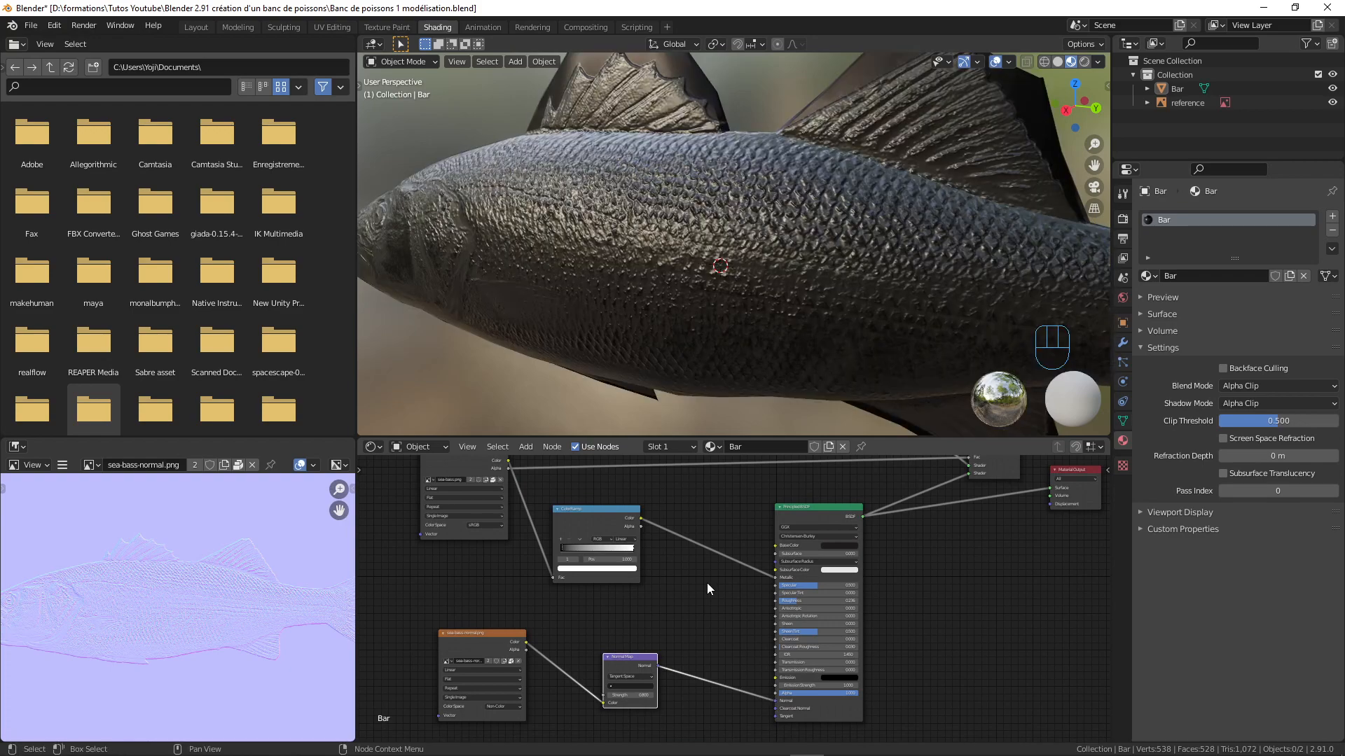
middle_drag(742, 523, 754, 589)
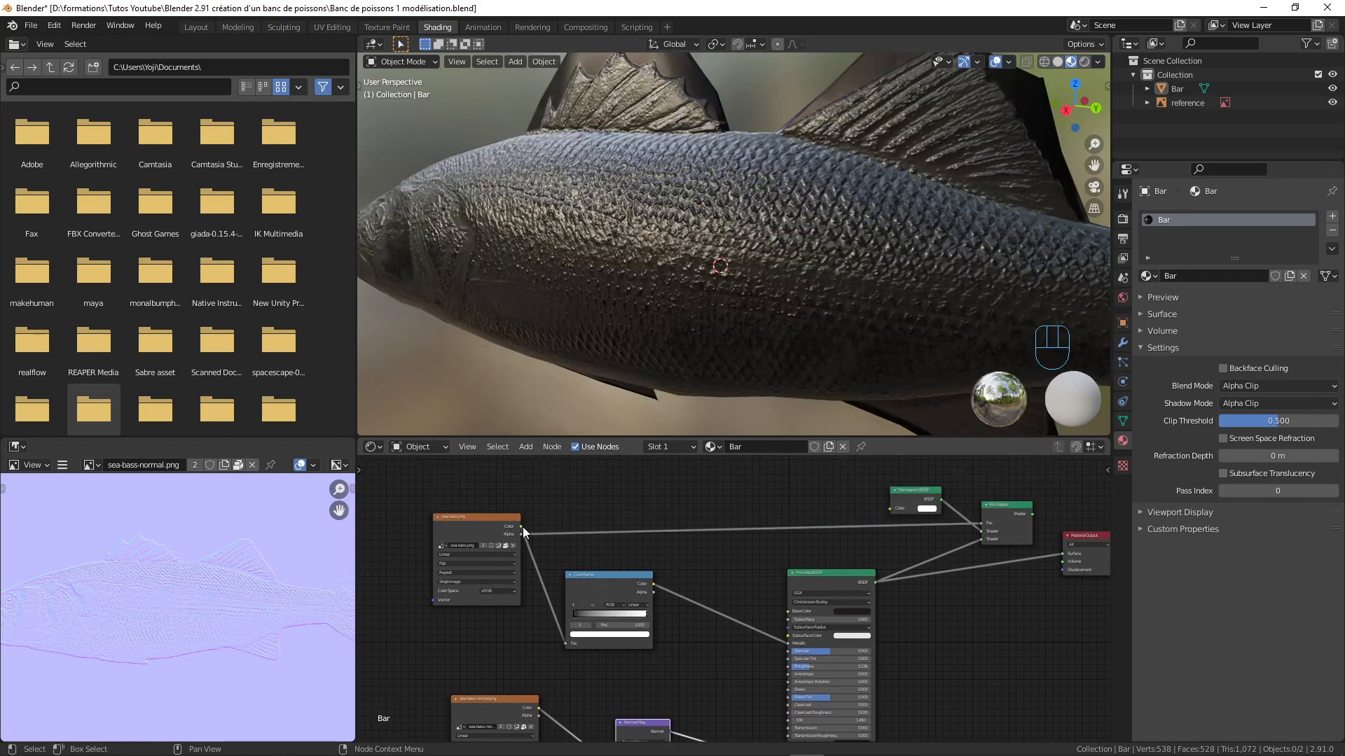
drag(521, 526, 788, 613)
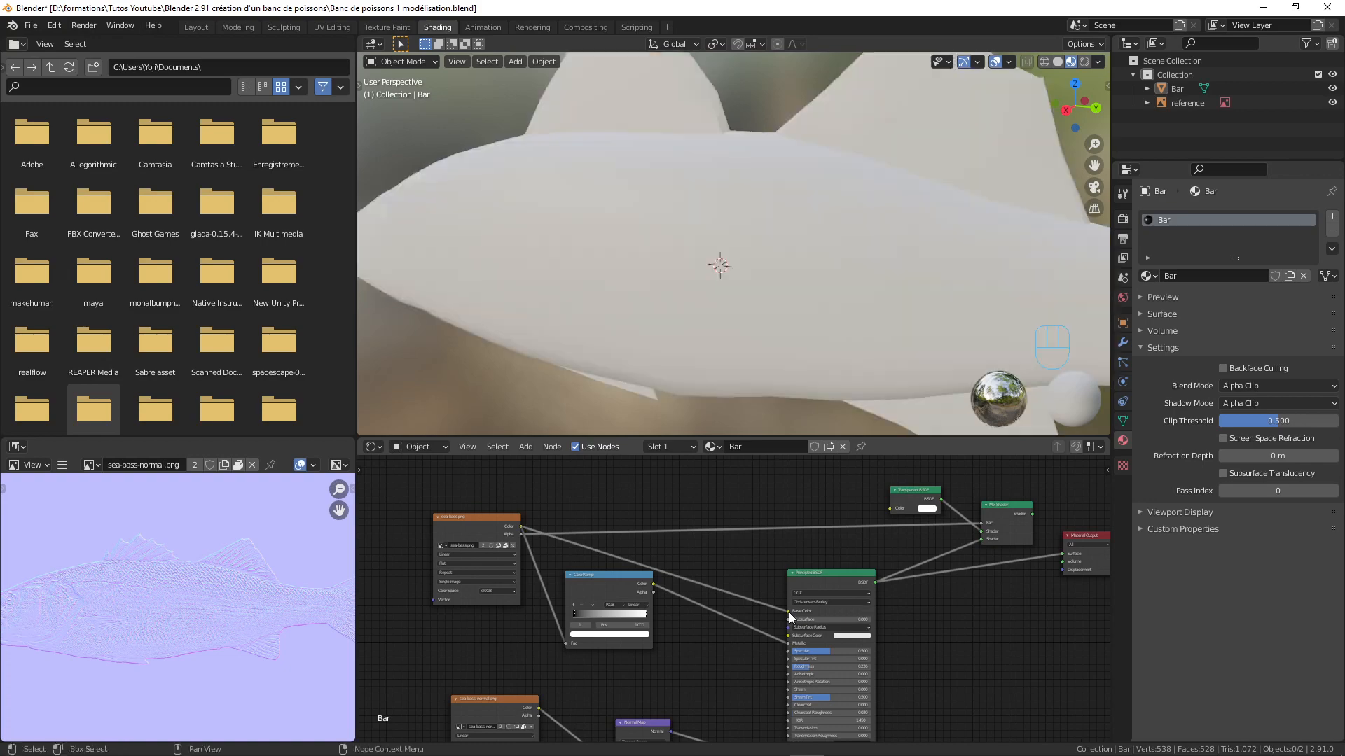
Examine how light reflects off the fish's textured metallic scales from several angles and distances
middle_drag(759, 296, 798, 293)
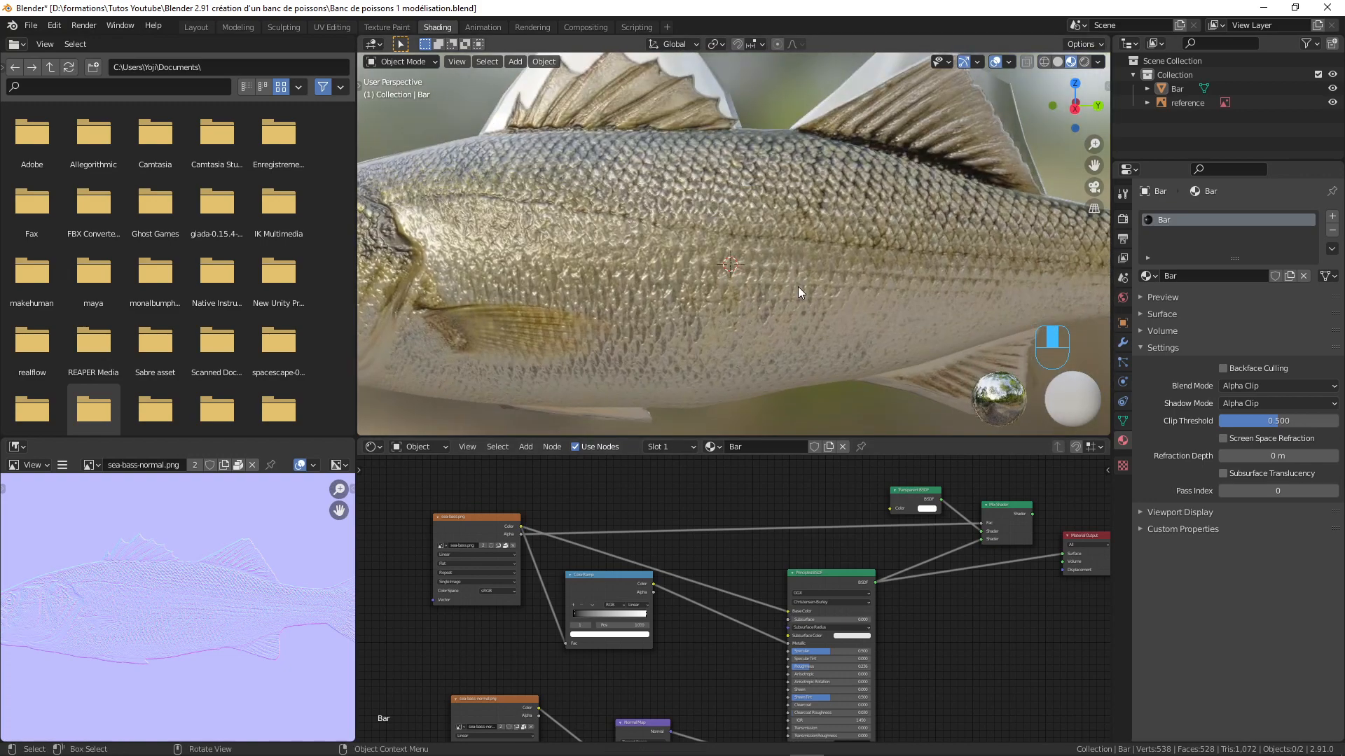
scroll(797, 289, down, 5)
scroll(749, 315, up, 3)
middle_drag(726, 319, 630, 276)
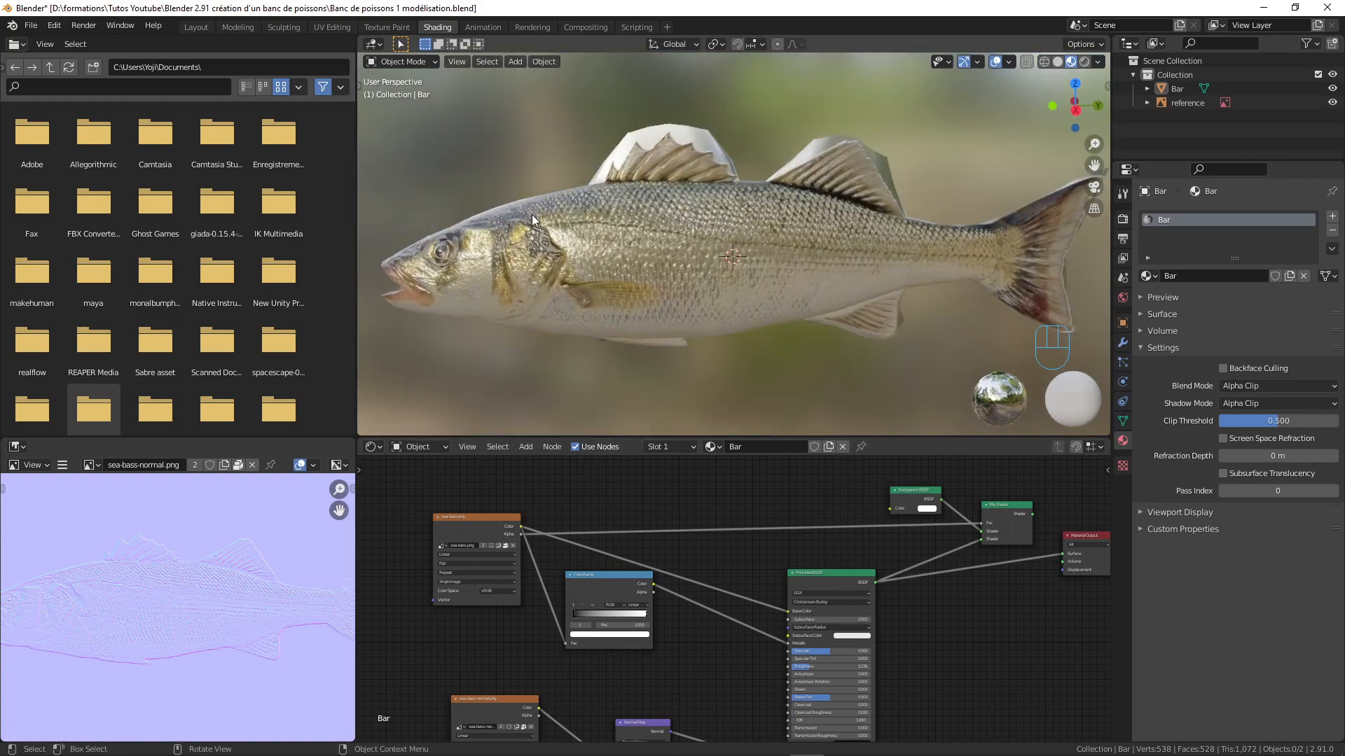
middle_drag(532, 214, 582, 248)
scroll(567, 222, up, 4)
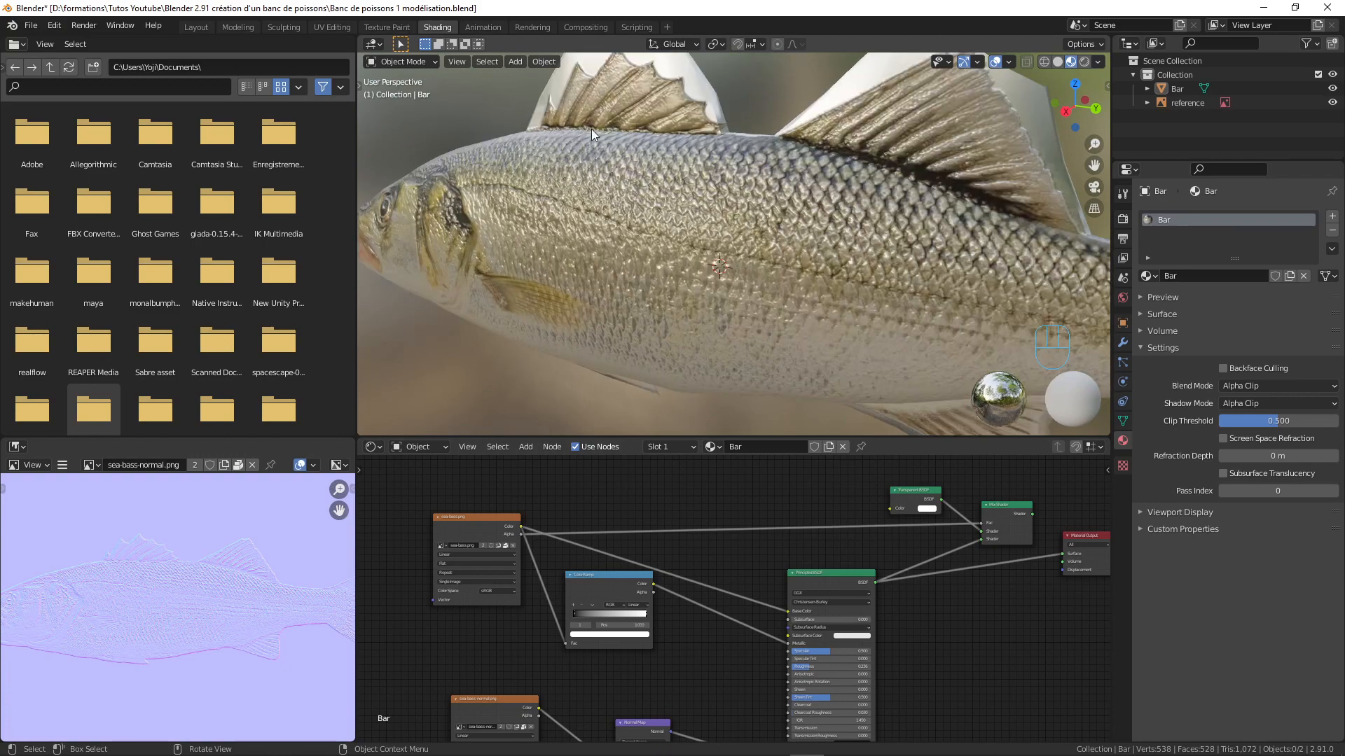
middle_drag(646, 153, 460, 159)
scroll(712, 271, down, 5)
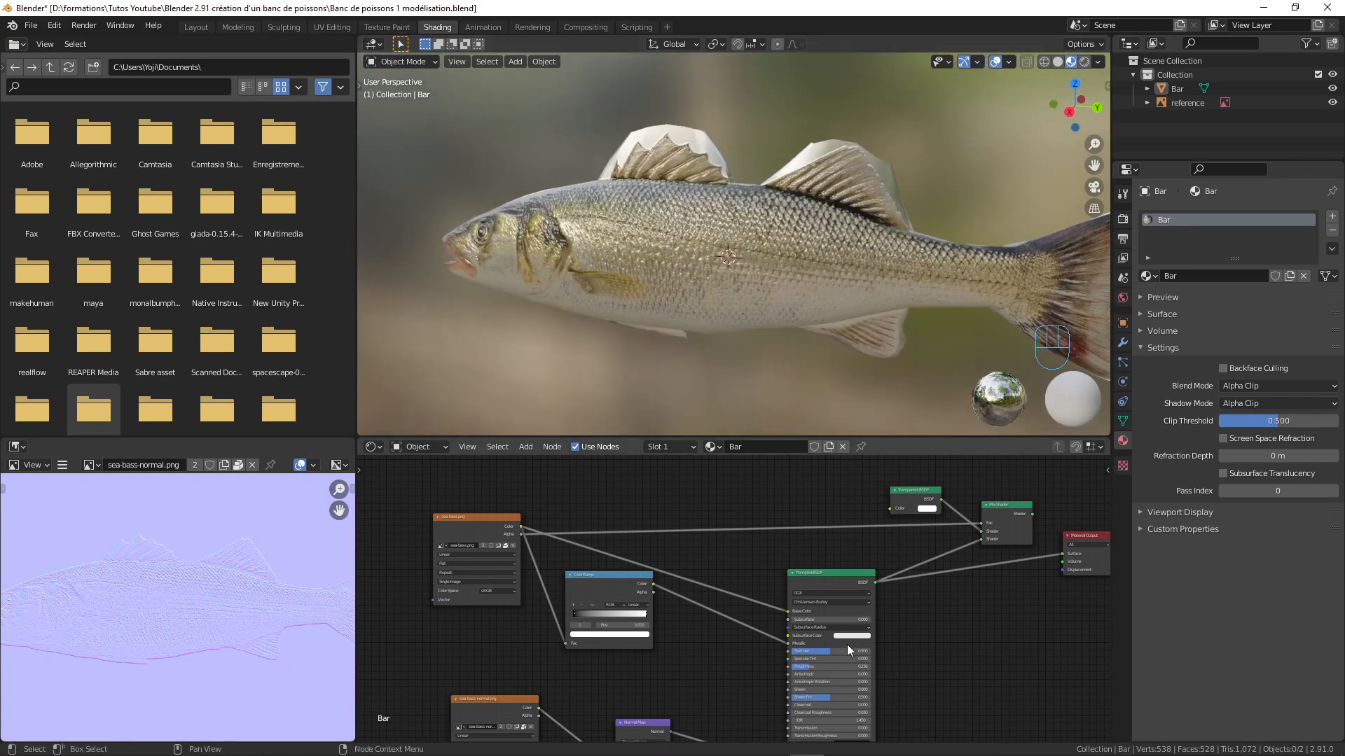
Connect the ColorRamp's Color output to the Specular input of the Principled BSDF as well and check the fish
middle_drag(649, 621, 707, 611)
scroll(711, 603, up, 1)
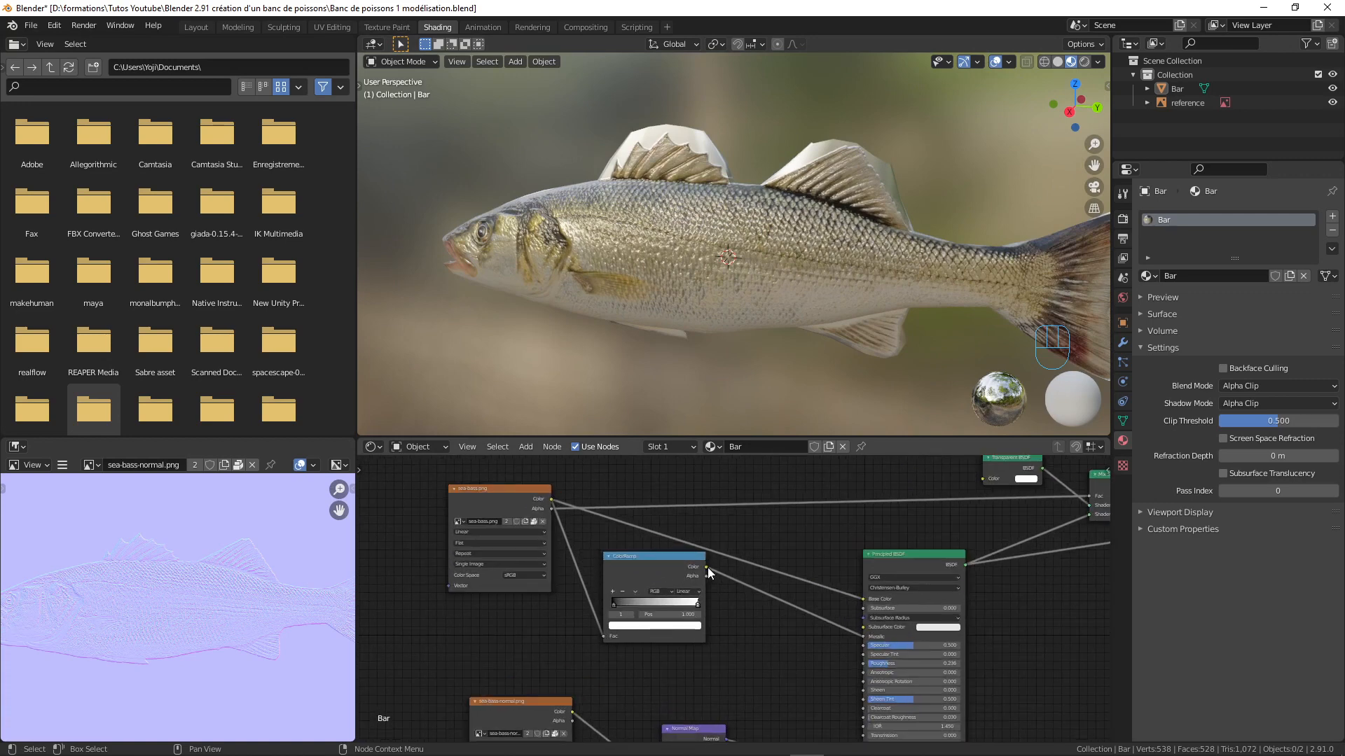
drag(707, 567, 860, 646)
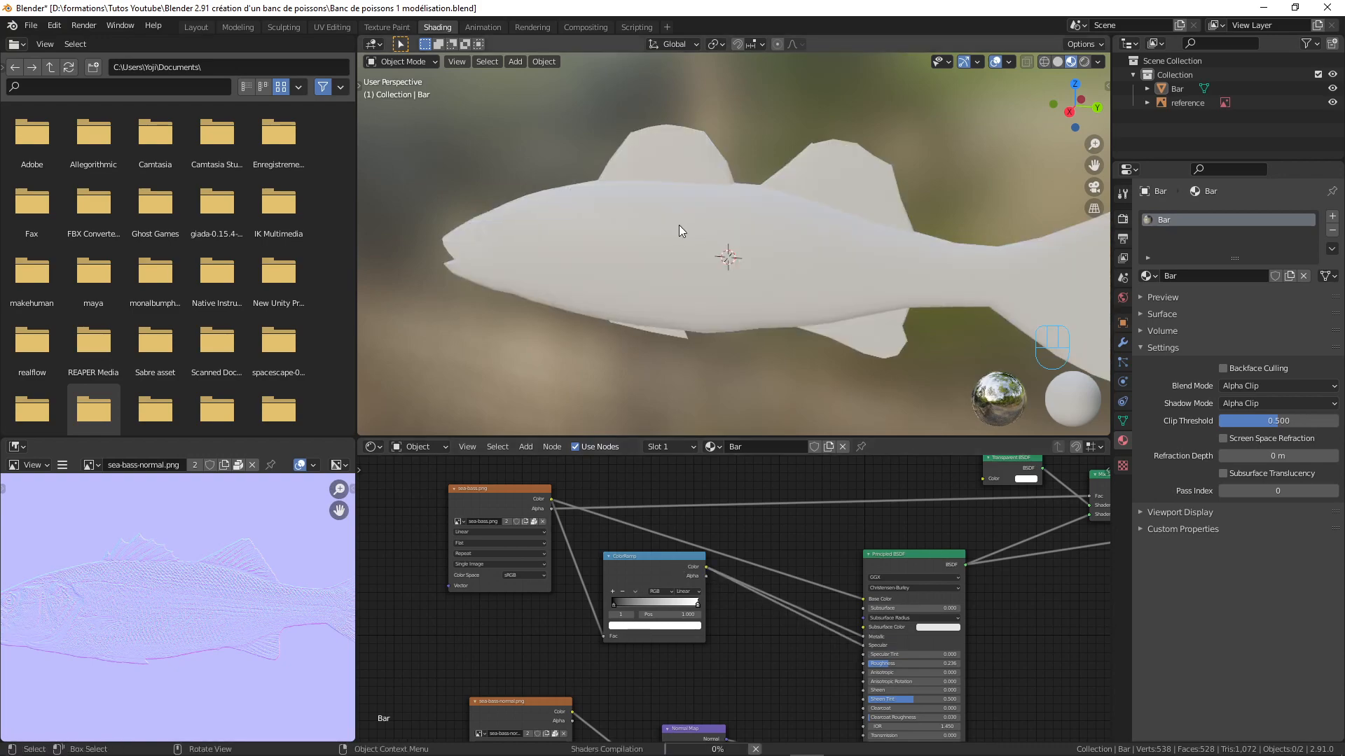
scroll(725, 274, up, 1)
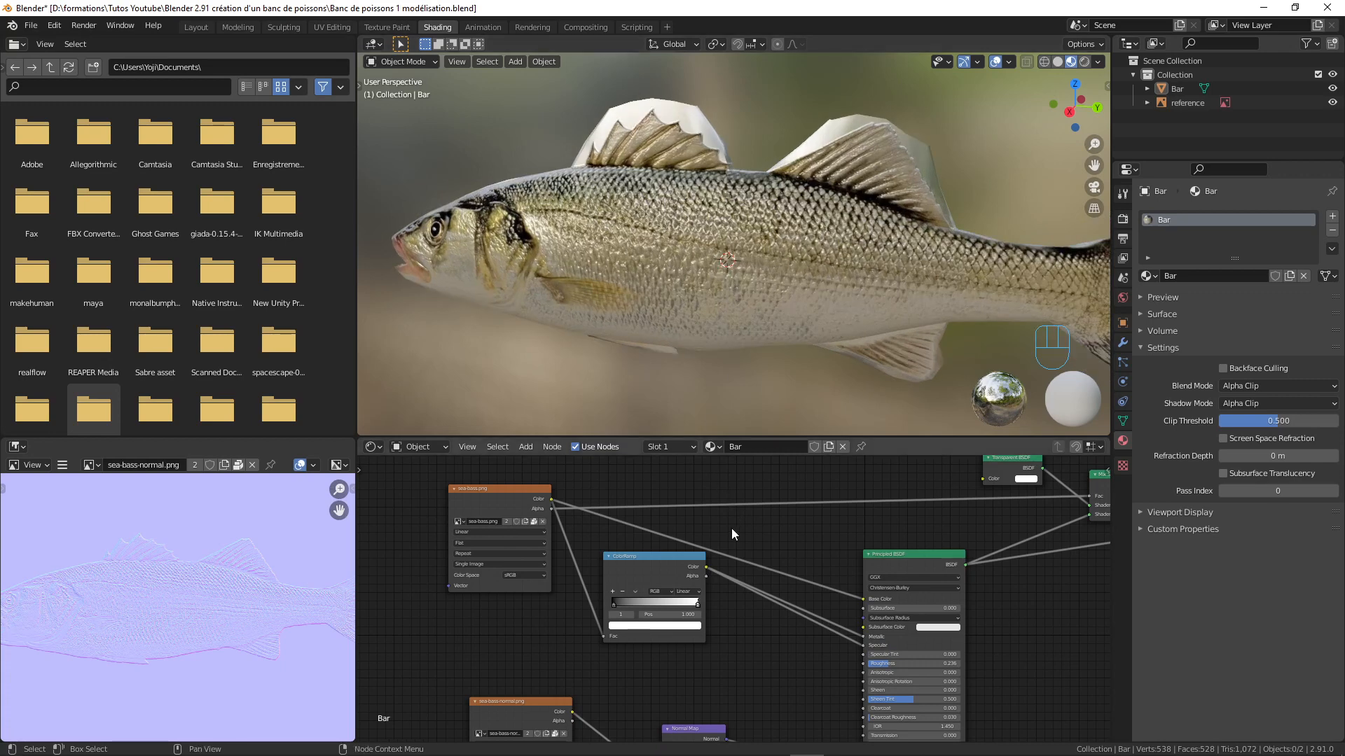
Disconnect both the Base Color texture and the Normal Map from the Principled BSDF to isolate its reflections
drag(863, 599, 829, 627)
scroll(779, 616, down, 2)
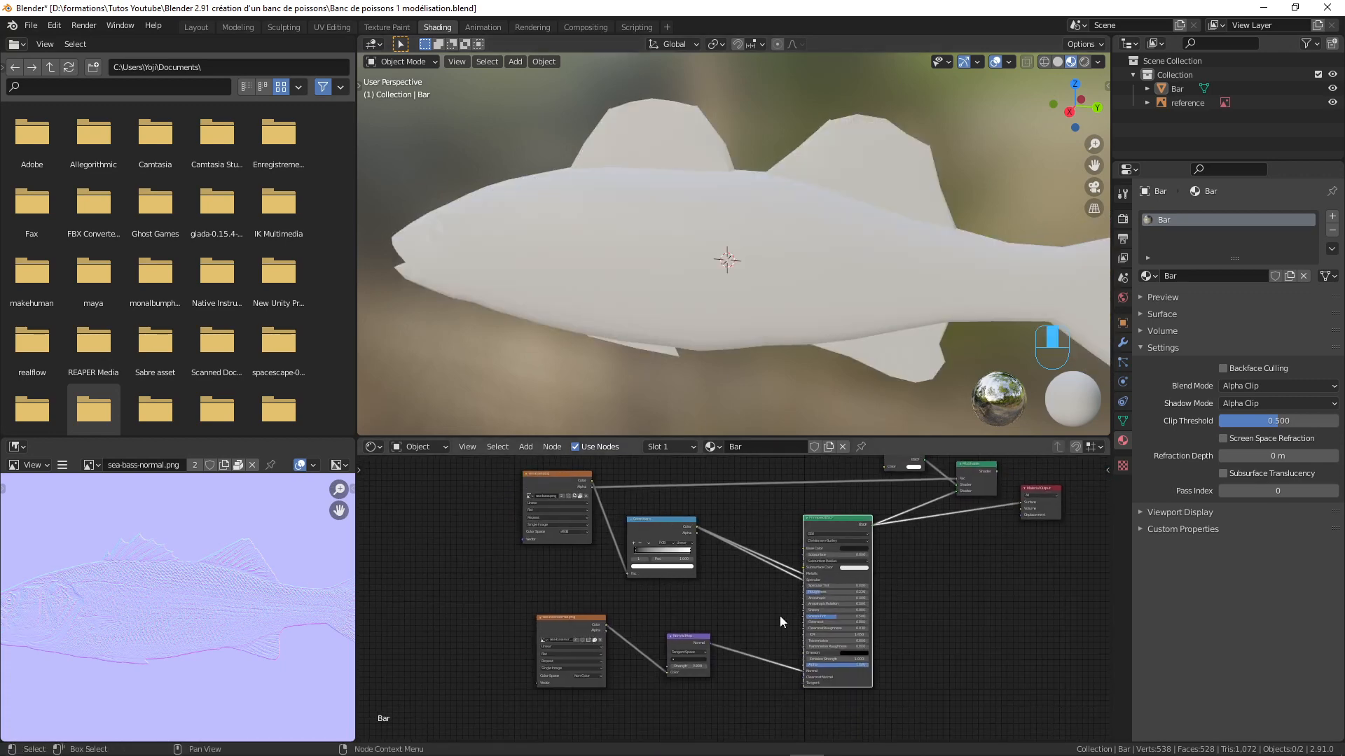
drag(803, 671, 771, 663)
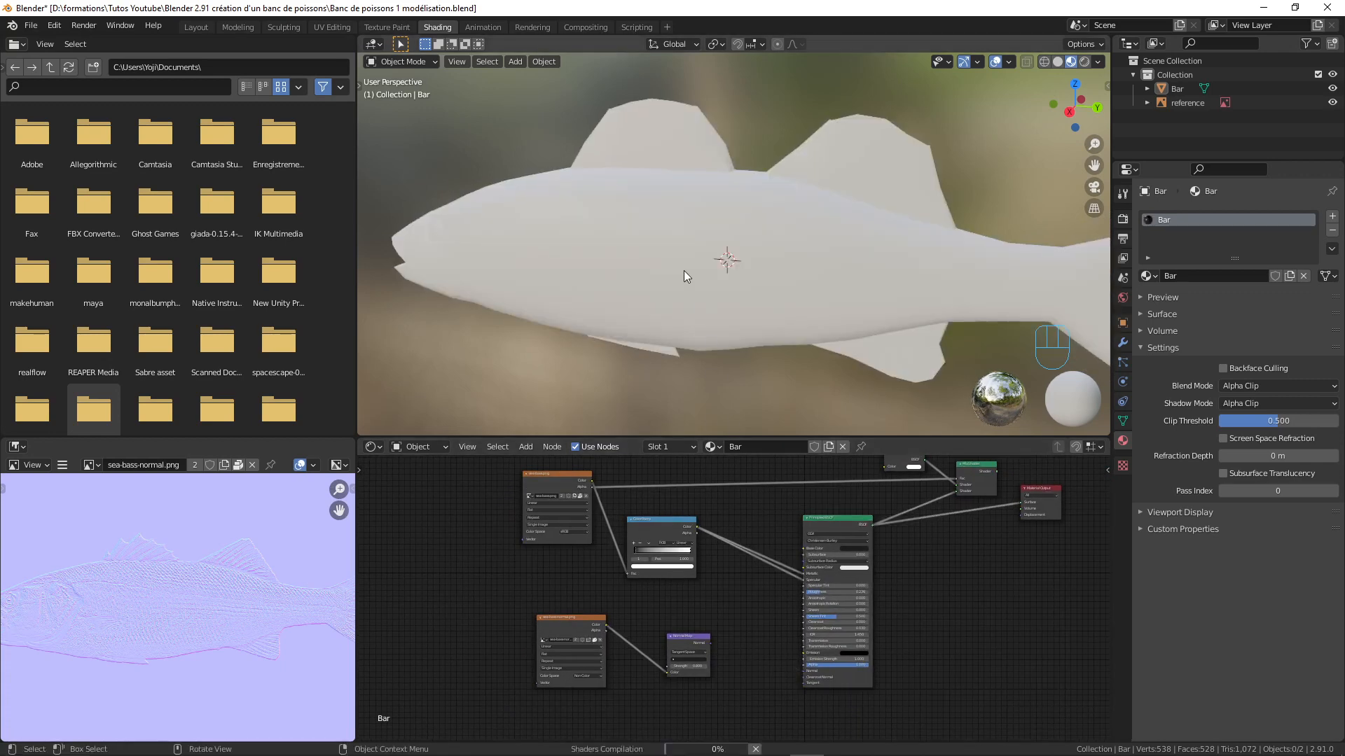
Connect the Normal Map's output to the Principled BSDF's Normal input and set the Normal Map's Strength to 0.6
scroll(684, 270, up, 4)
middle_drag(686, 265, 610, 221)
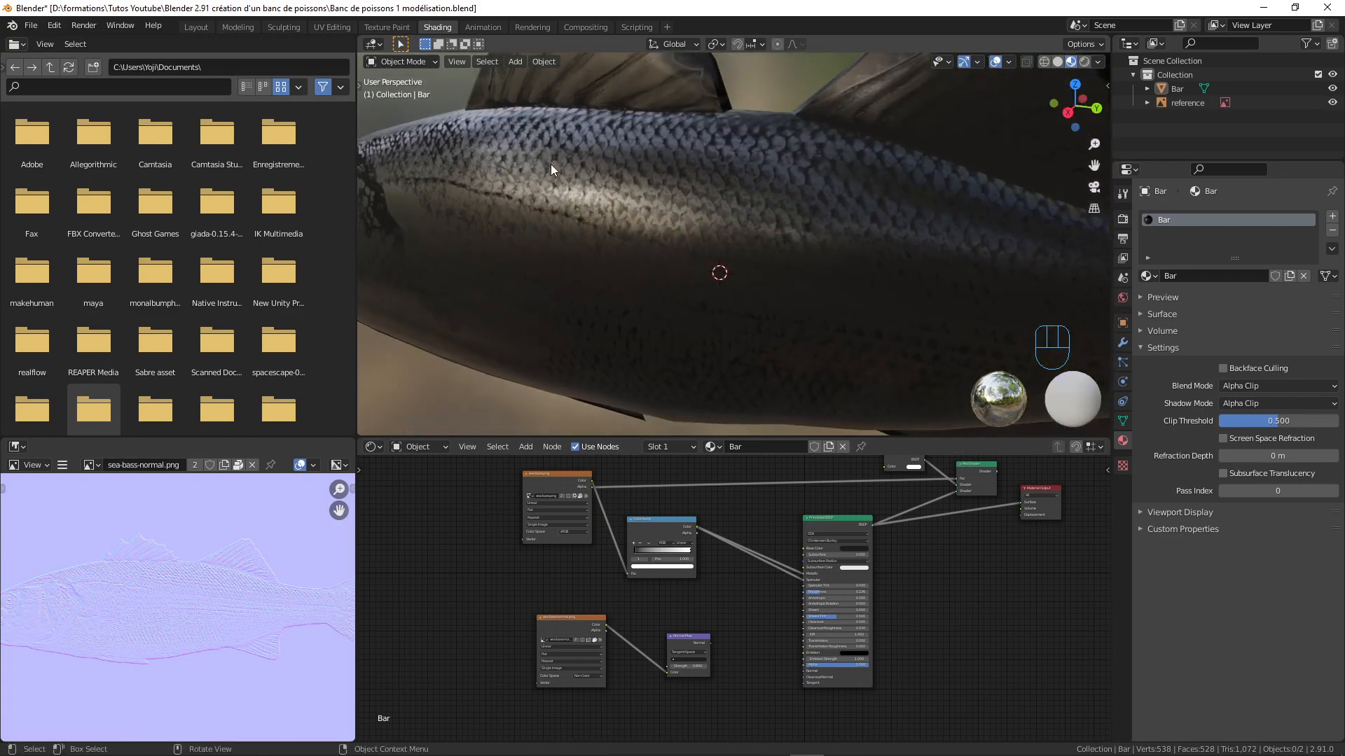
middle_drag(550, 164, 580, 174)
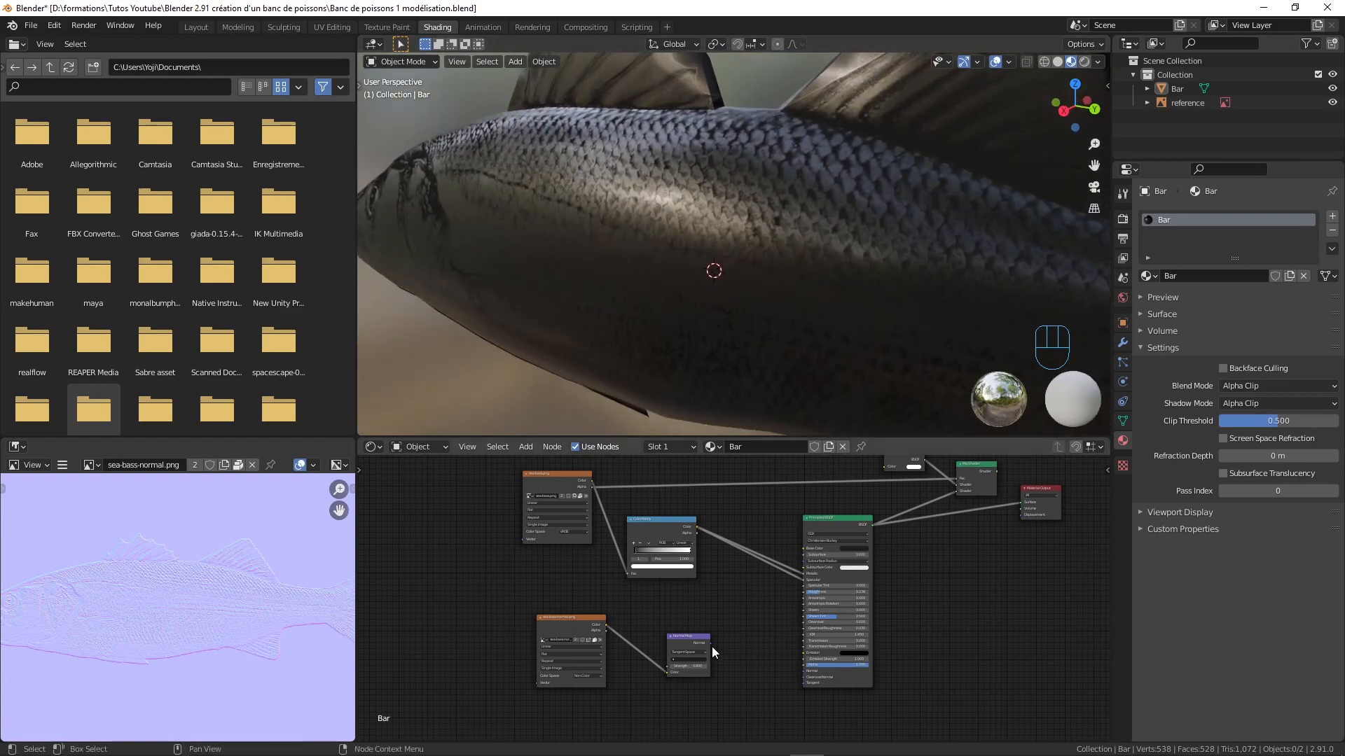
drag(711, 642, 804, 671)
scroll(693, 701, up, 3)
click(709, 612)
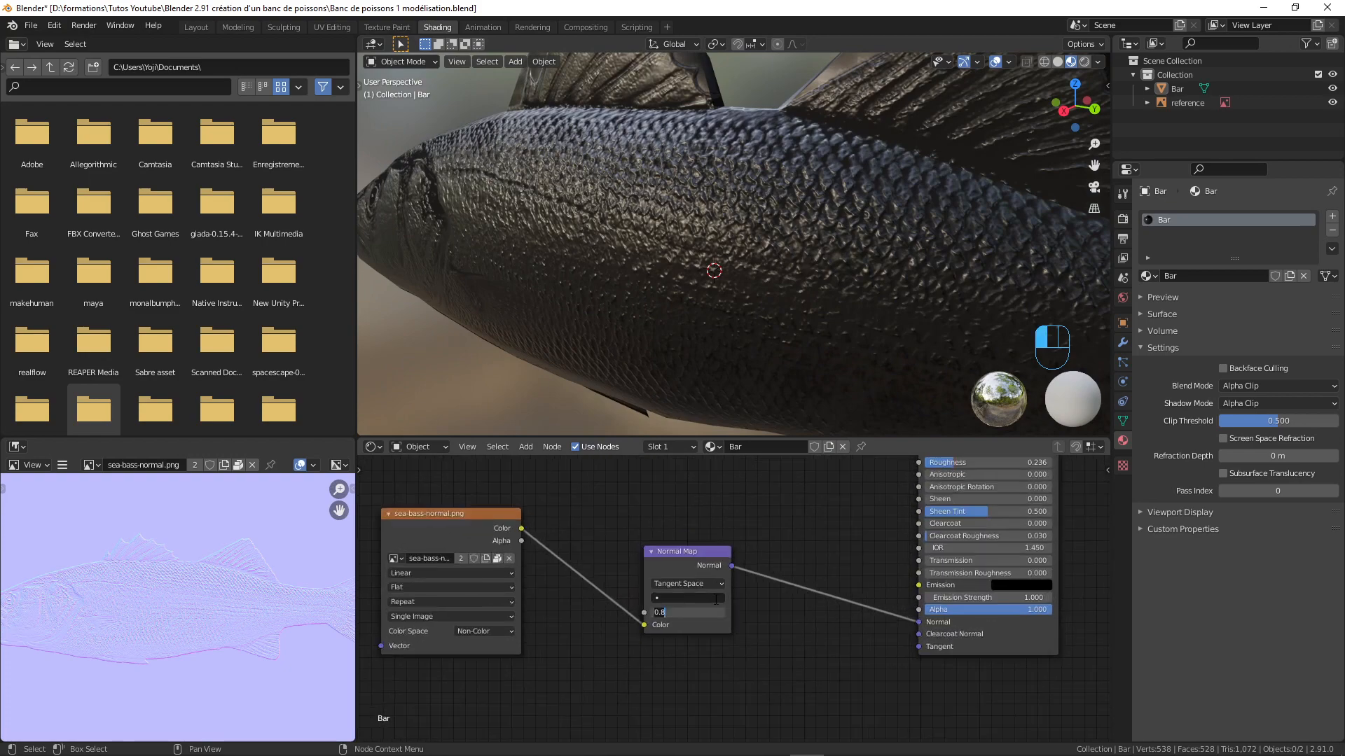
text(0.8)
key(BackSpace)
text(6)
key(Return)
scroll(730, 318, down, 4)
mouse_move(730, 318)
middle_down()
mouse_move(801, 308)
mouse_move(751, 246)
mouse_move(766, 283)
mouse_move(738, 297)
mouse_move(750, 305)
middle_up()
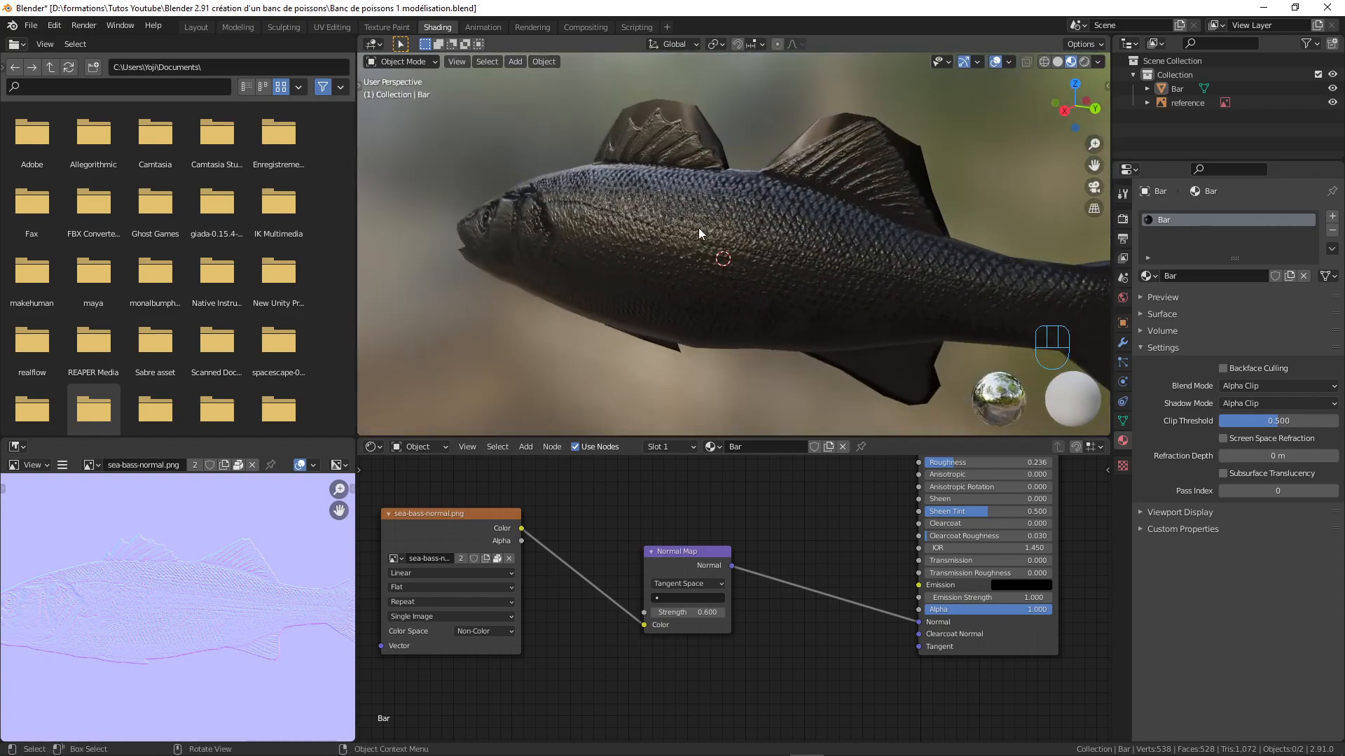
Connect the Mix Shader's output to the Material Output's Surface and check the transparency around the fish's fins
scroll(826, 554, down, 4)
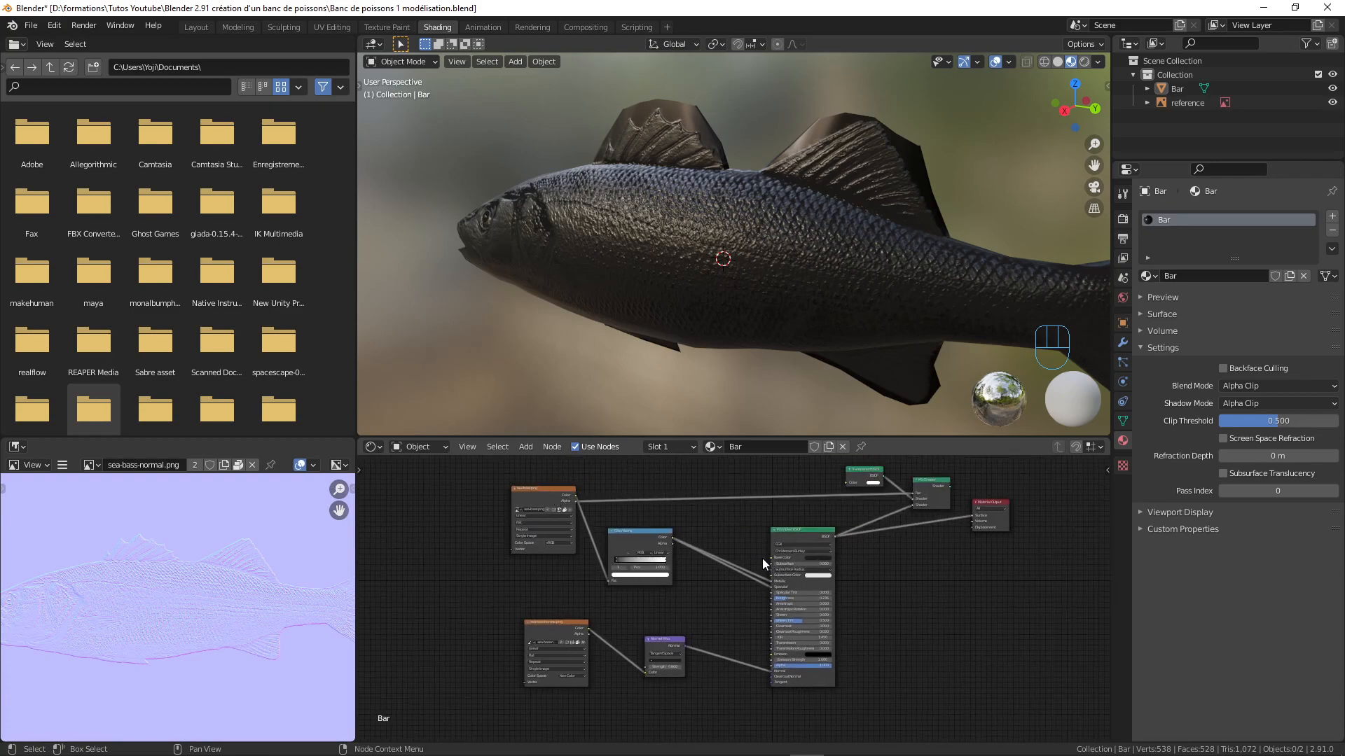
middle_drag(897, 568, 864, 587)
scroll(872, 592, up, 2)
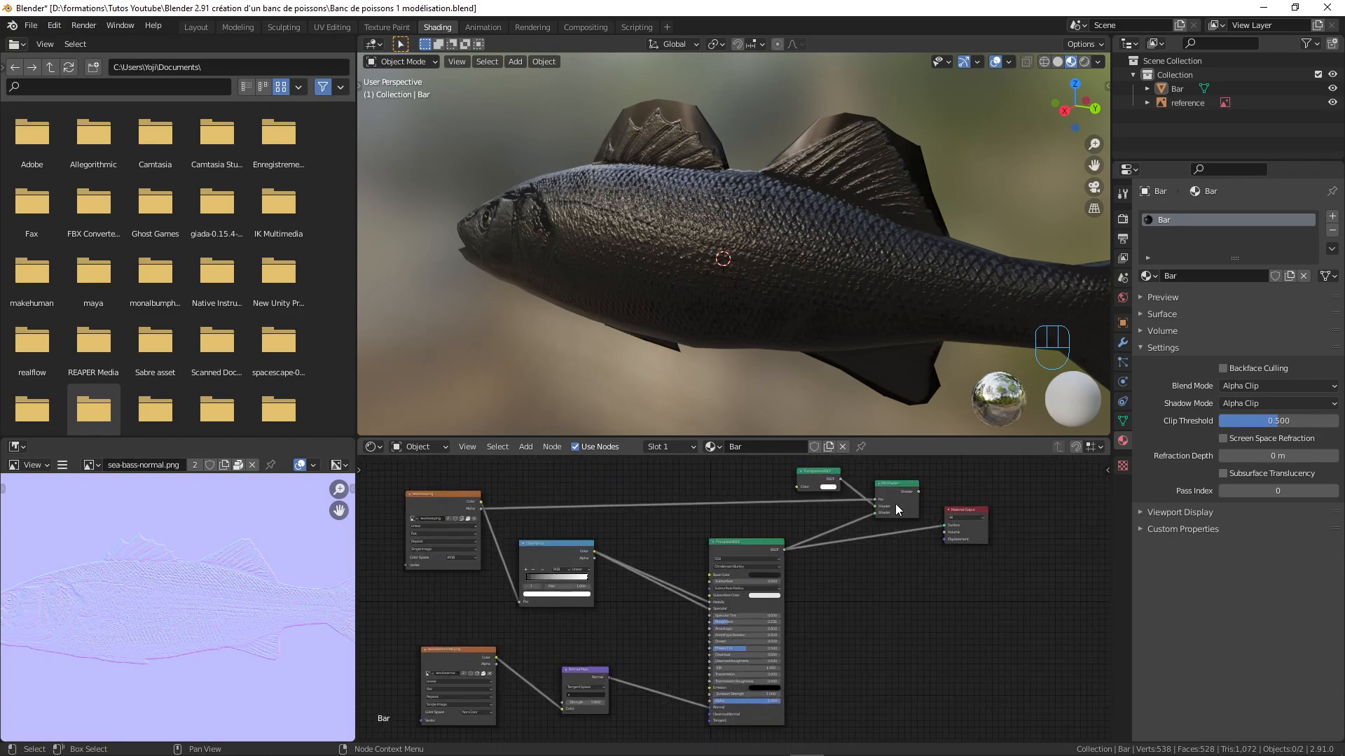
ctrl+shift+click(900, 481)
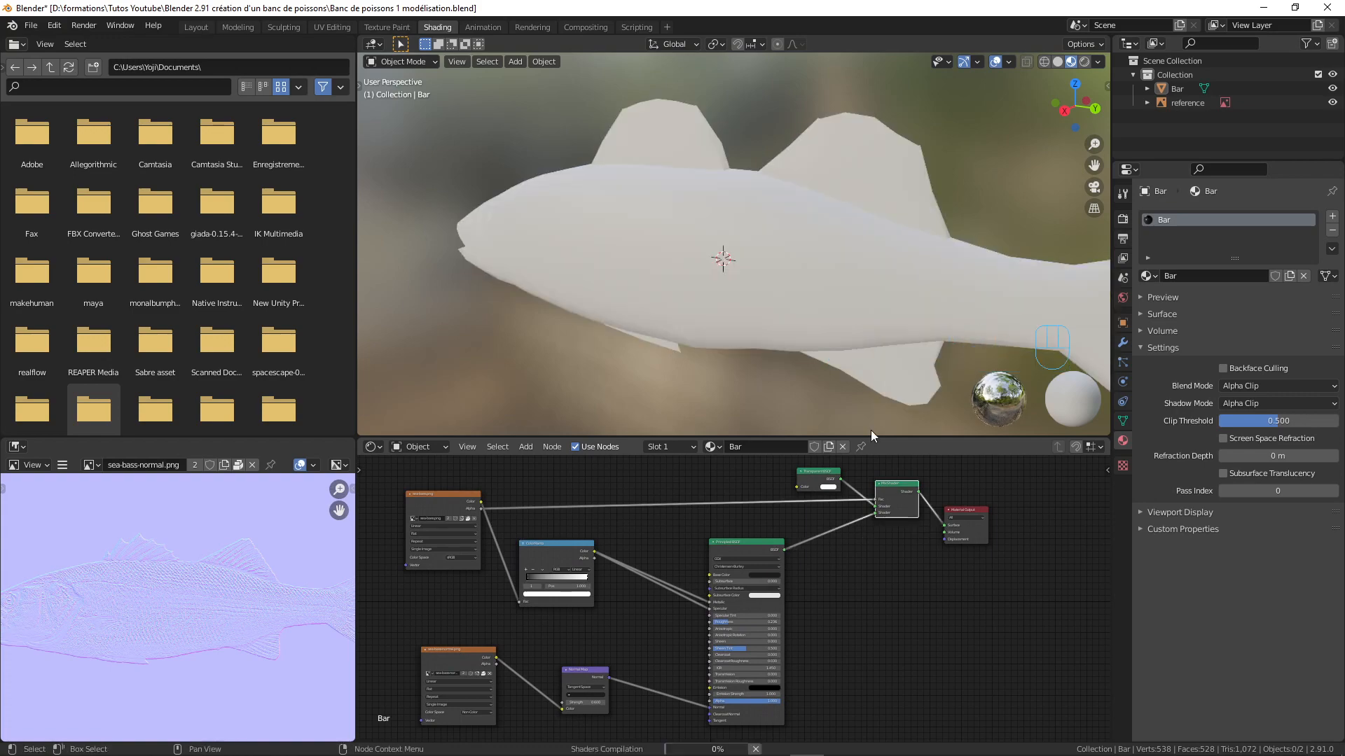
middle_drag(766, 265, 695, 297)
scroll(805, 261, down, 2)
scroll(695, 297, up, 3)
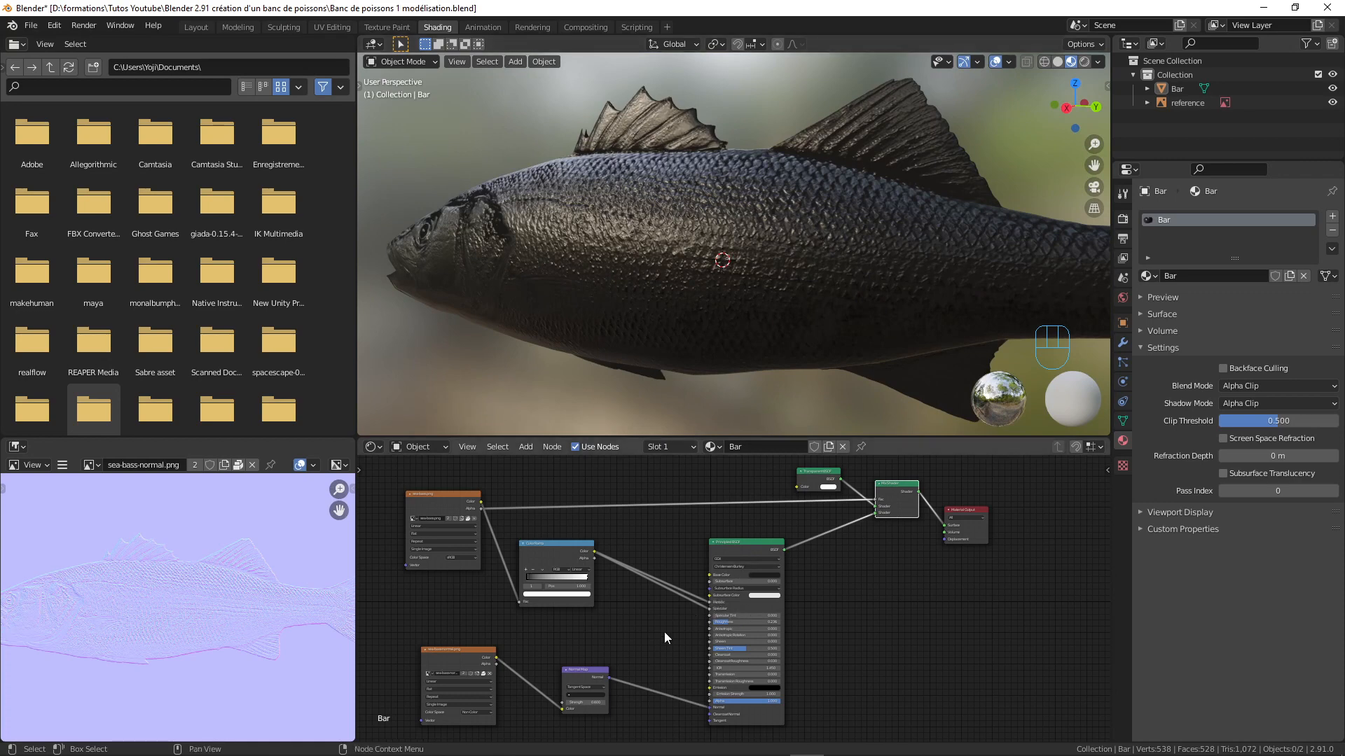
Connect sea-bass.png's Color to the Principled BSDF's Base Color and detach the ColorRamp and Normal Map links to compare the plain texture
middle_drag(638, 549, 648, 548)
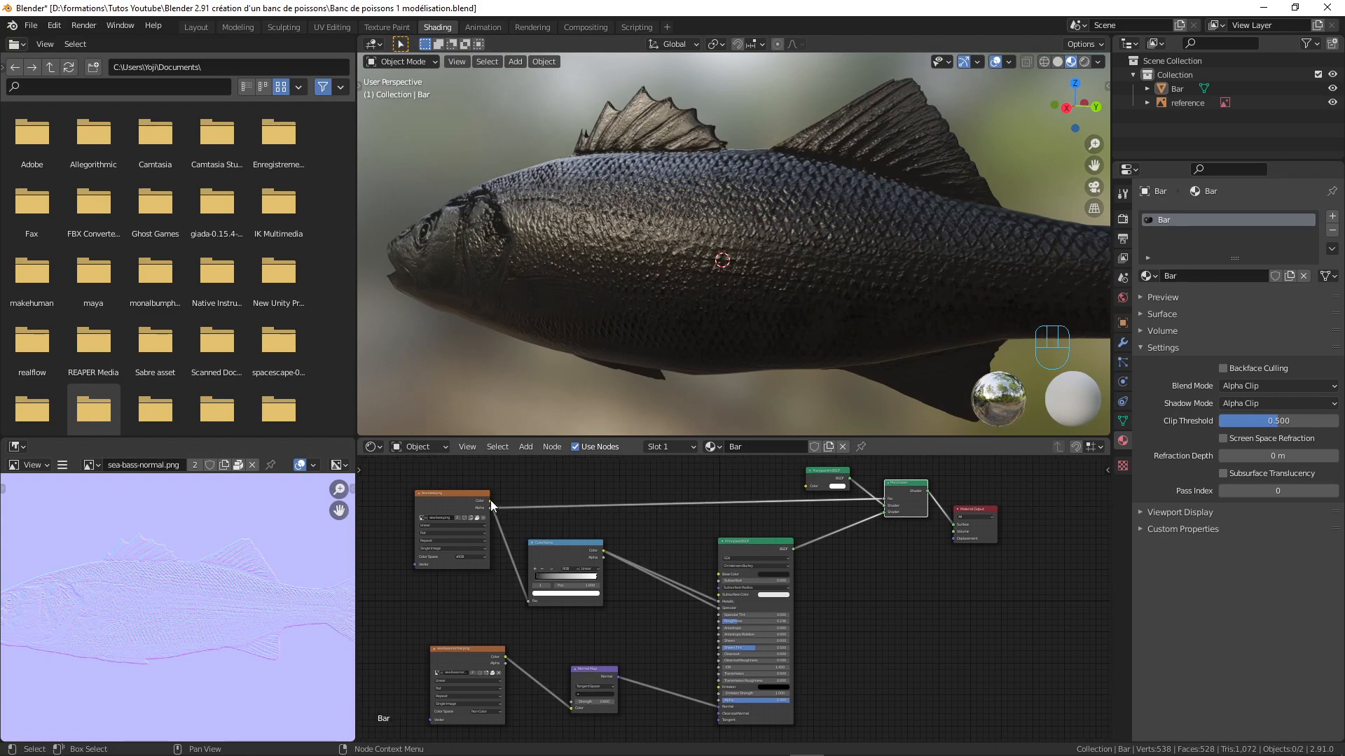
drag(491, 506, 681, 606)
drag(719, 708, 694, 702)
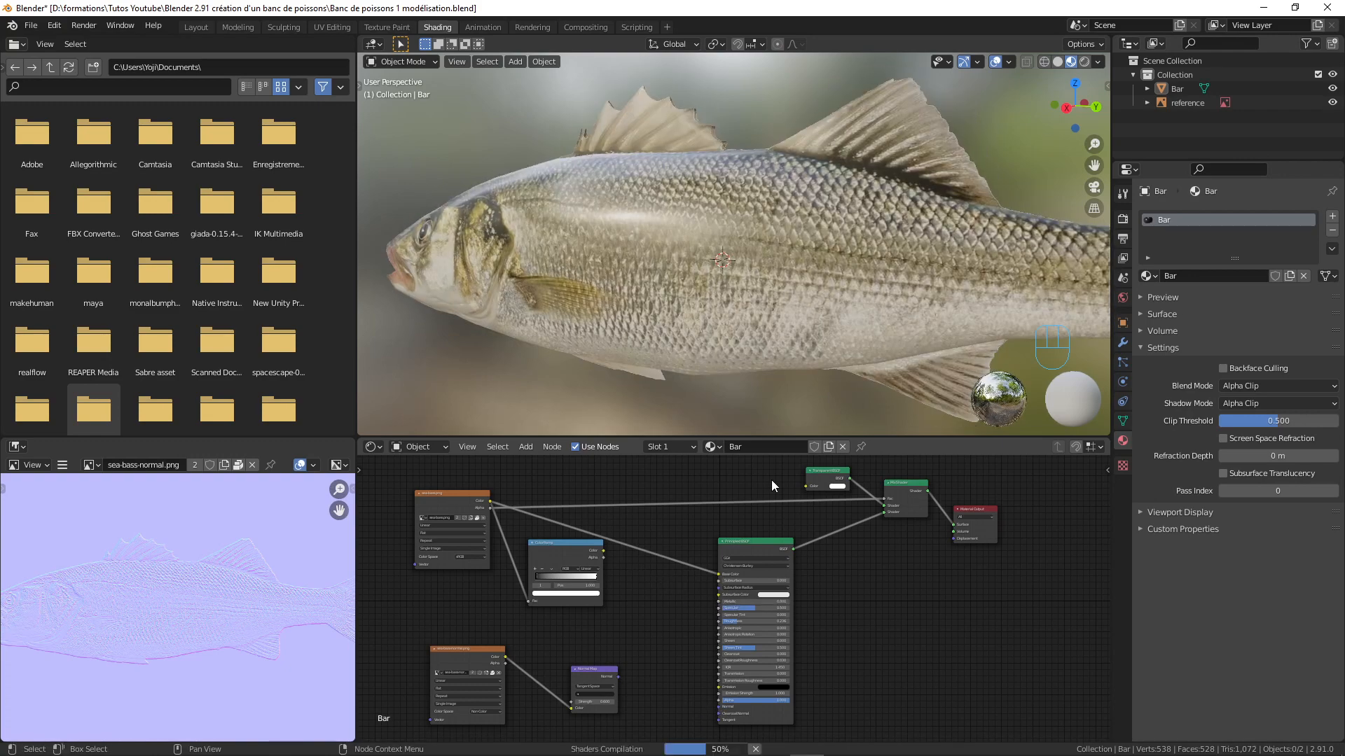
middle_drag(704, 363, 683, 254)
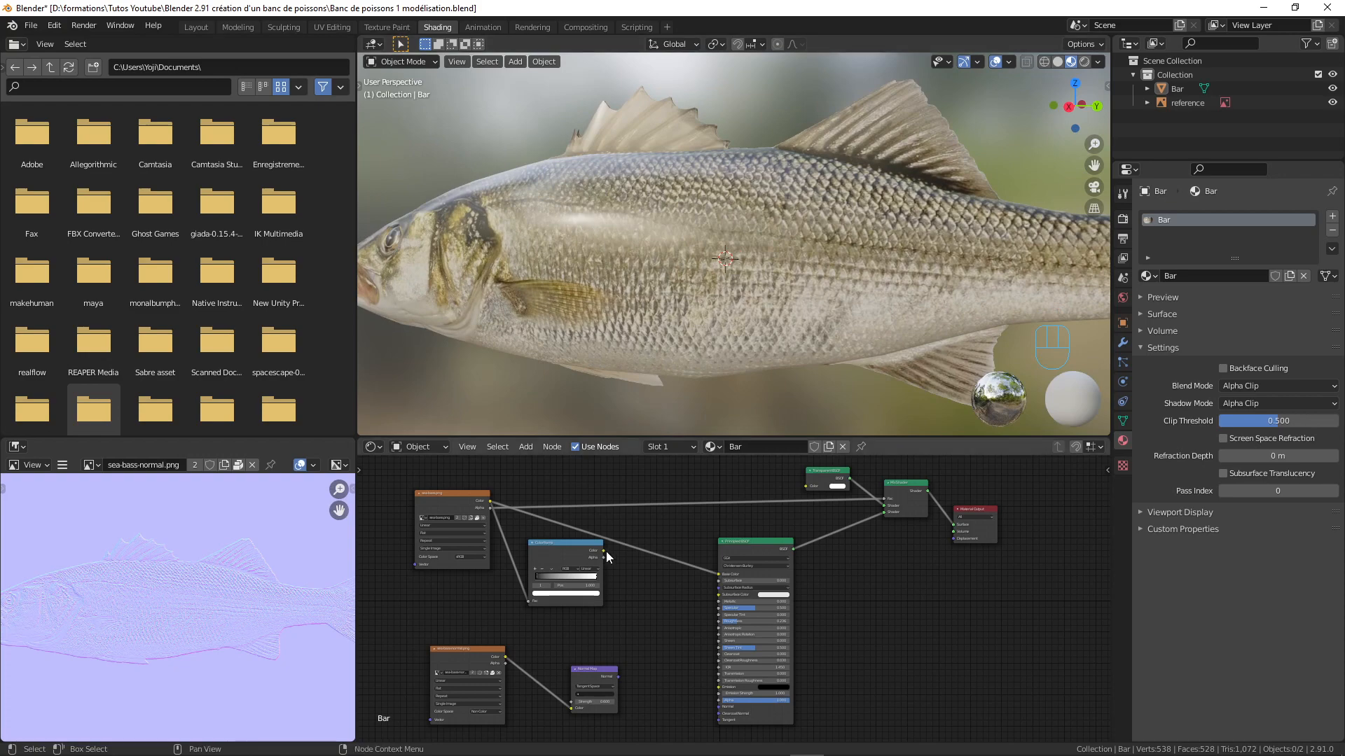
Reconnect the ColorRamp's Color output to the Metallic and Specular inputs of the Principled BSDF and check the reflections
drag(602, 550, 718, 601)
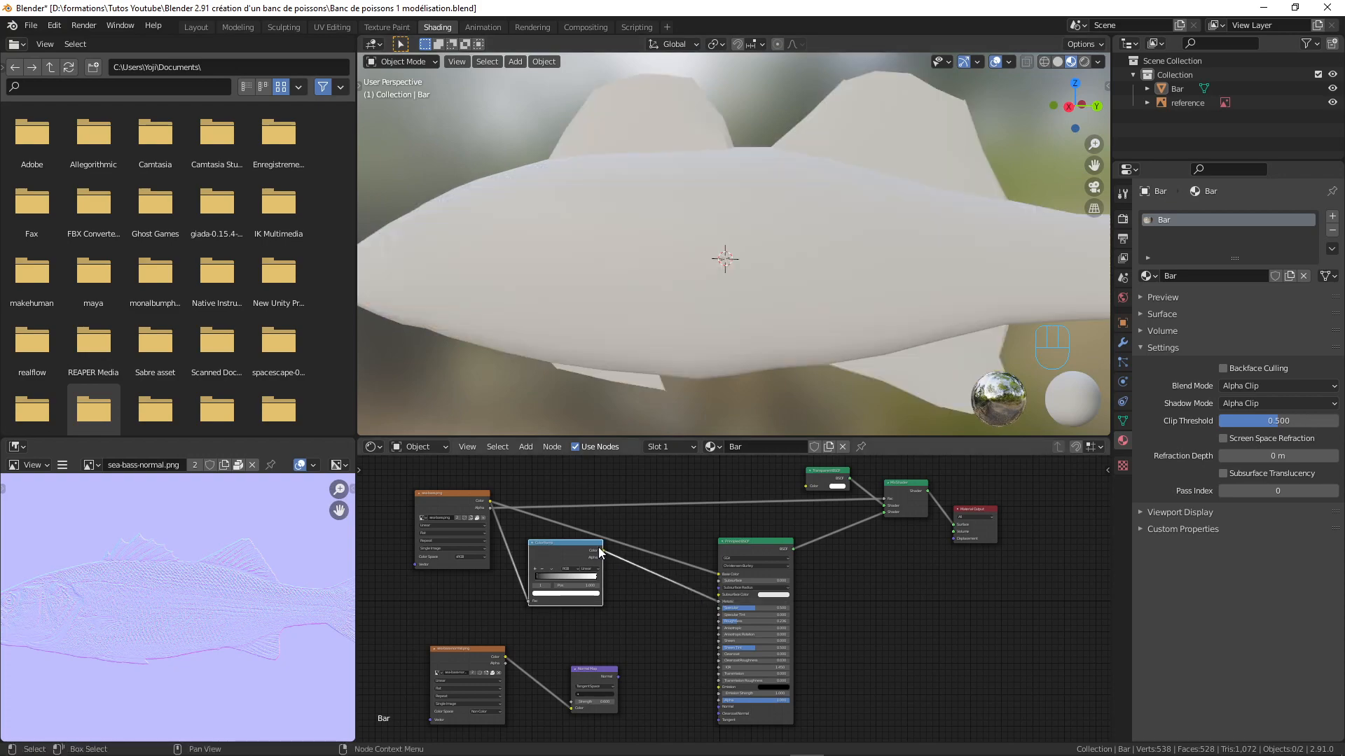
drag(604, 551, 718, 608)
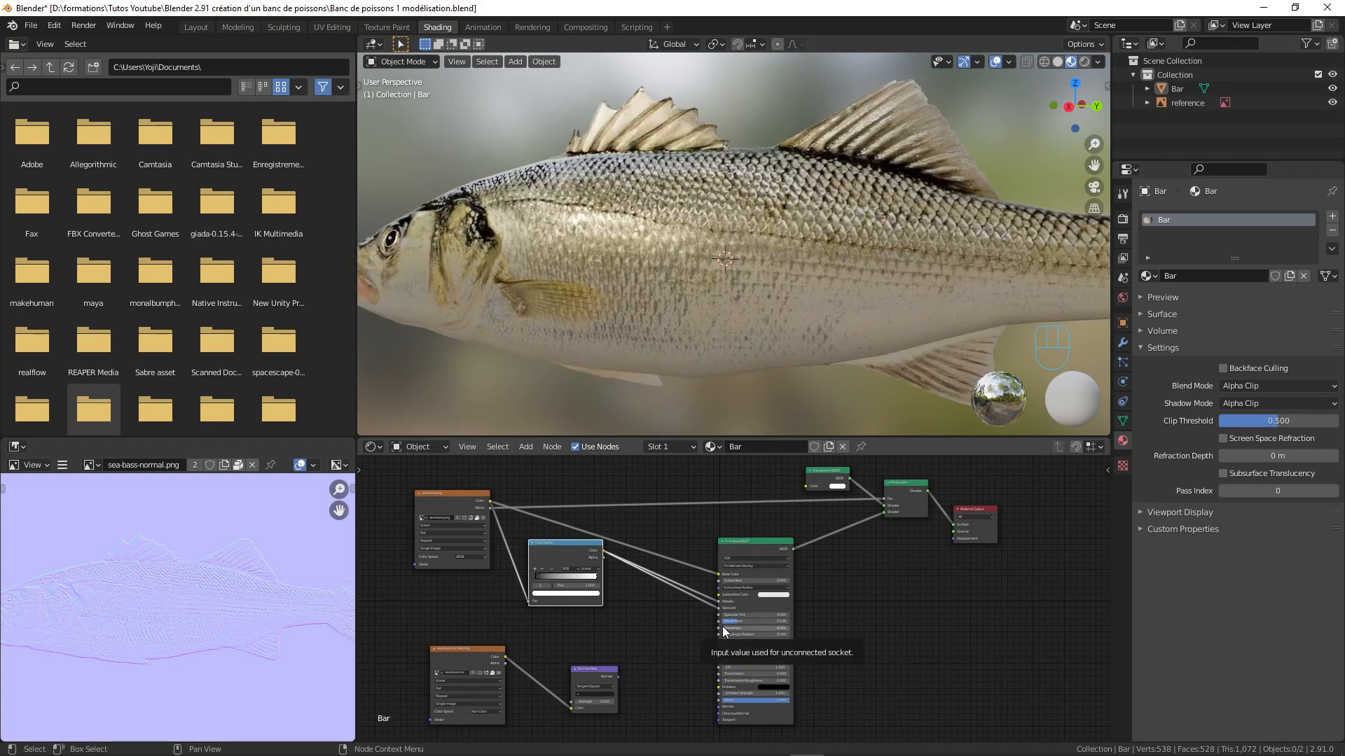
middle_drag(569, 210, 584, 211)
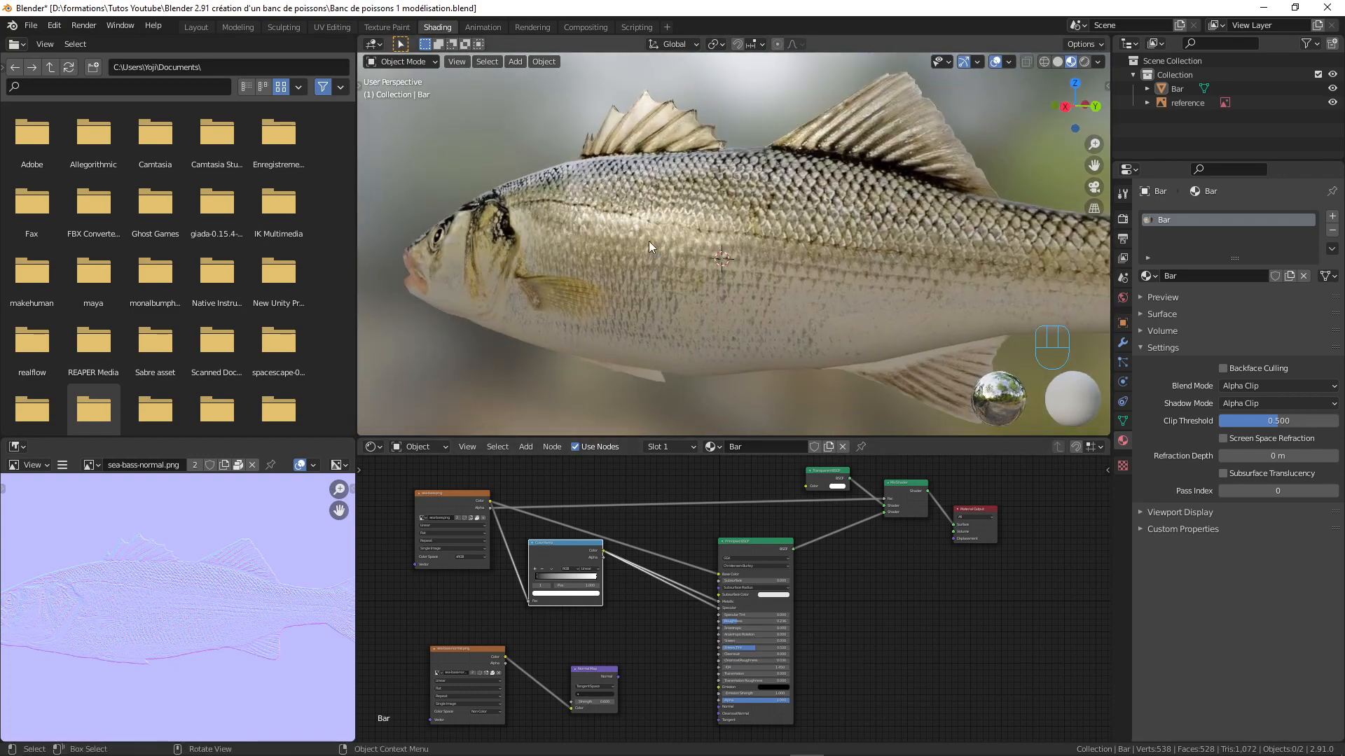
middle_drag(649, 241, 661, 268)
Reconnect the Normal Map to the Principled BSDF's Normal input and view the whole fish
drag(618, 677, 716, 707)
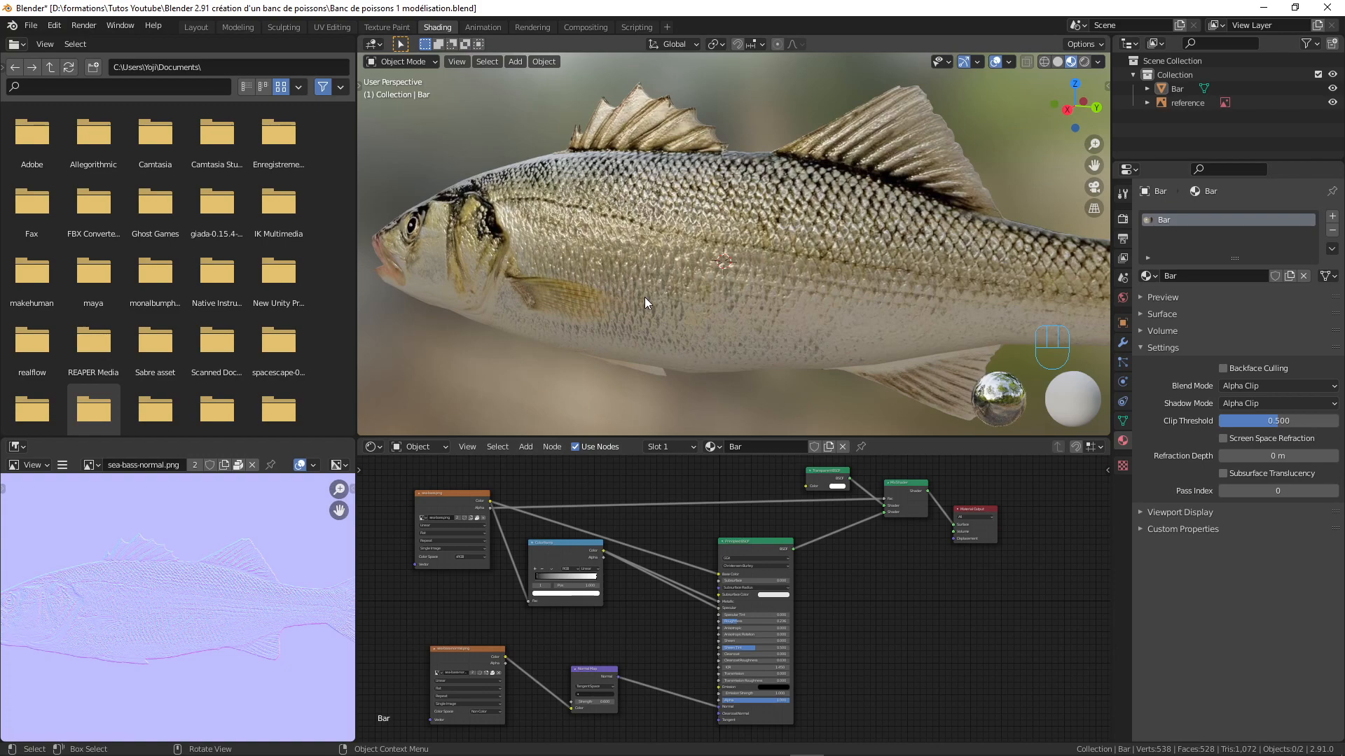
scroll(712, 270, down, 5)
mouse_move(712, 271)
middle_down()
mouse_move(914, 292)
mouse_move(1038, 280)
mouse_move(800, 288)
mouse_move(730, 273)
middle_up()
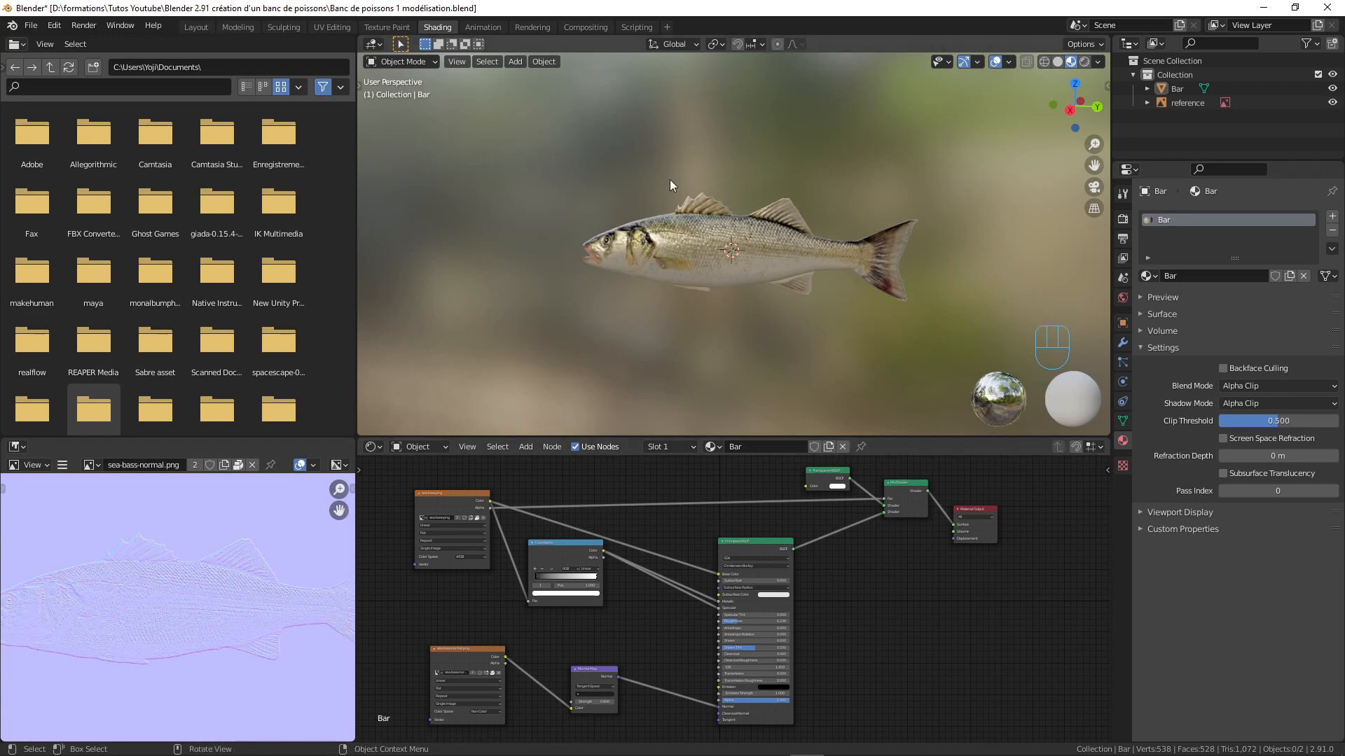
Duplicate the fish three times, placing each copy beside the previous one in a staggered row, and view the group from the side
click(773, 236)
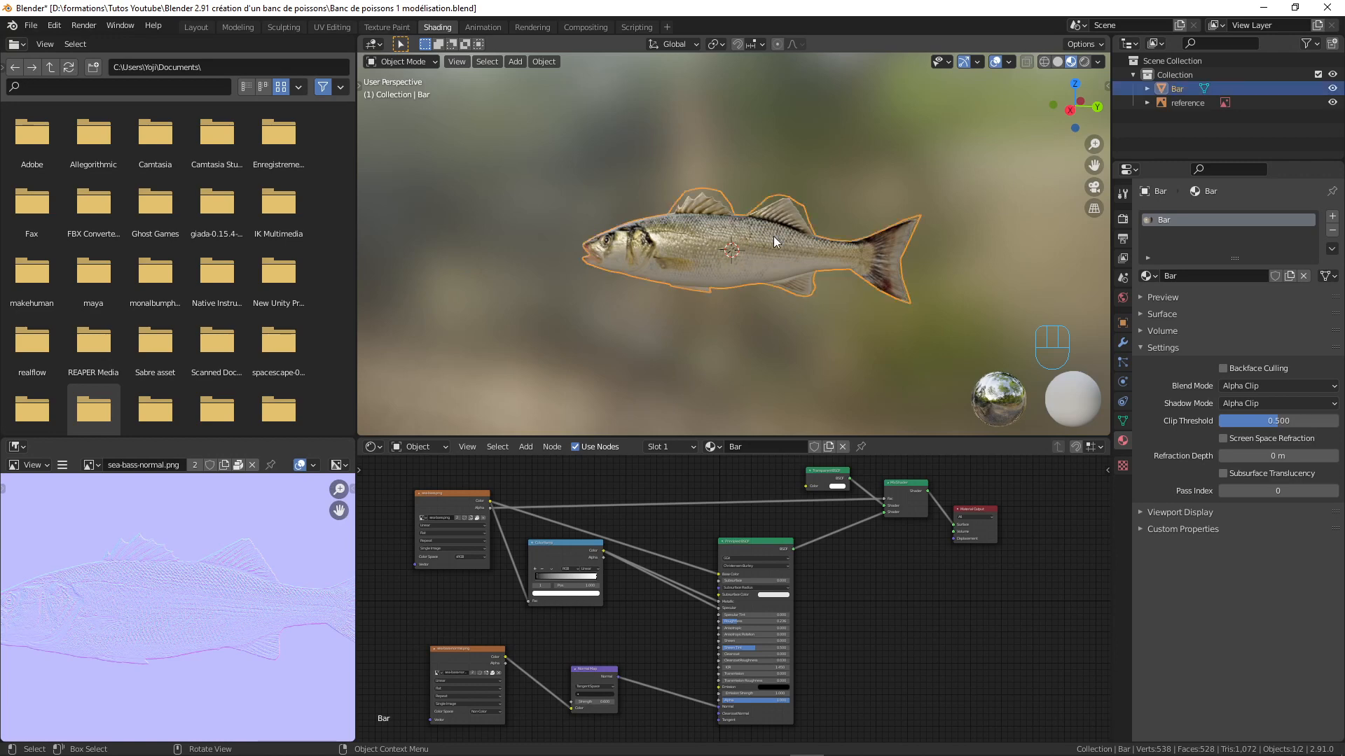
middle_drag(773, 237, 859, 255)
key(shift+d)
click(835, 196)
key(shift+d)
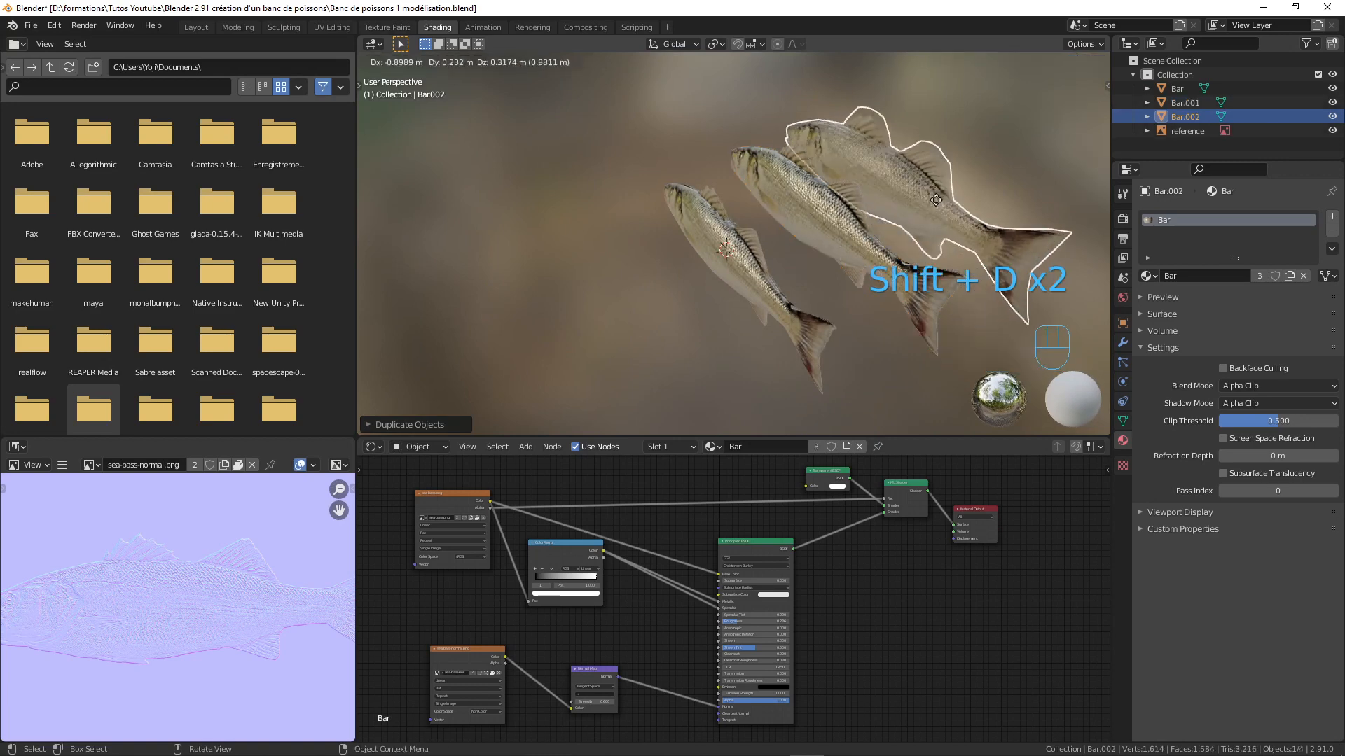
click(949, 190)
middle_drag(948, 191, 916, 194)
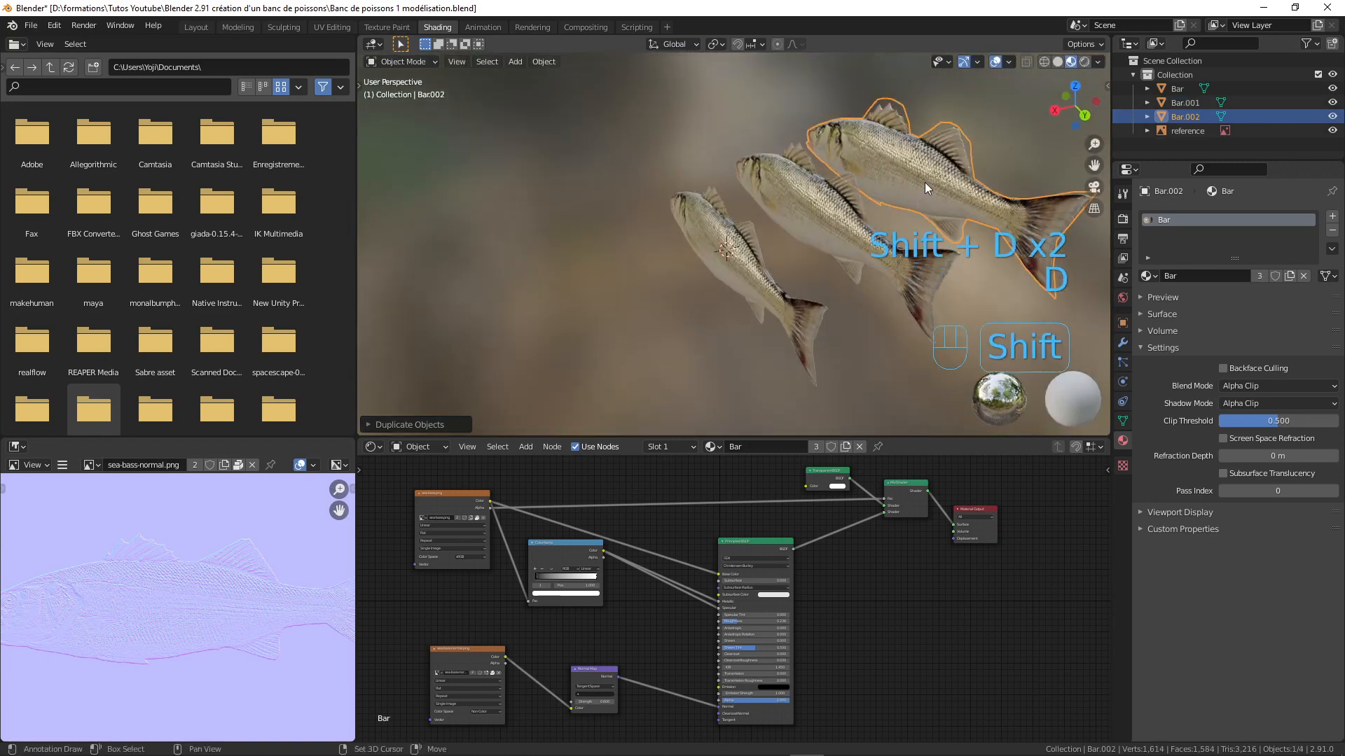
scroll(971, 264, down, 3)
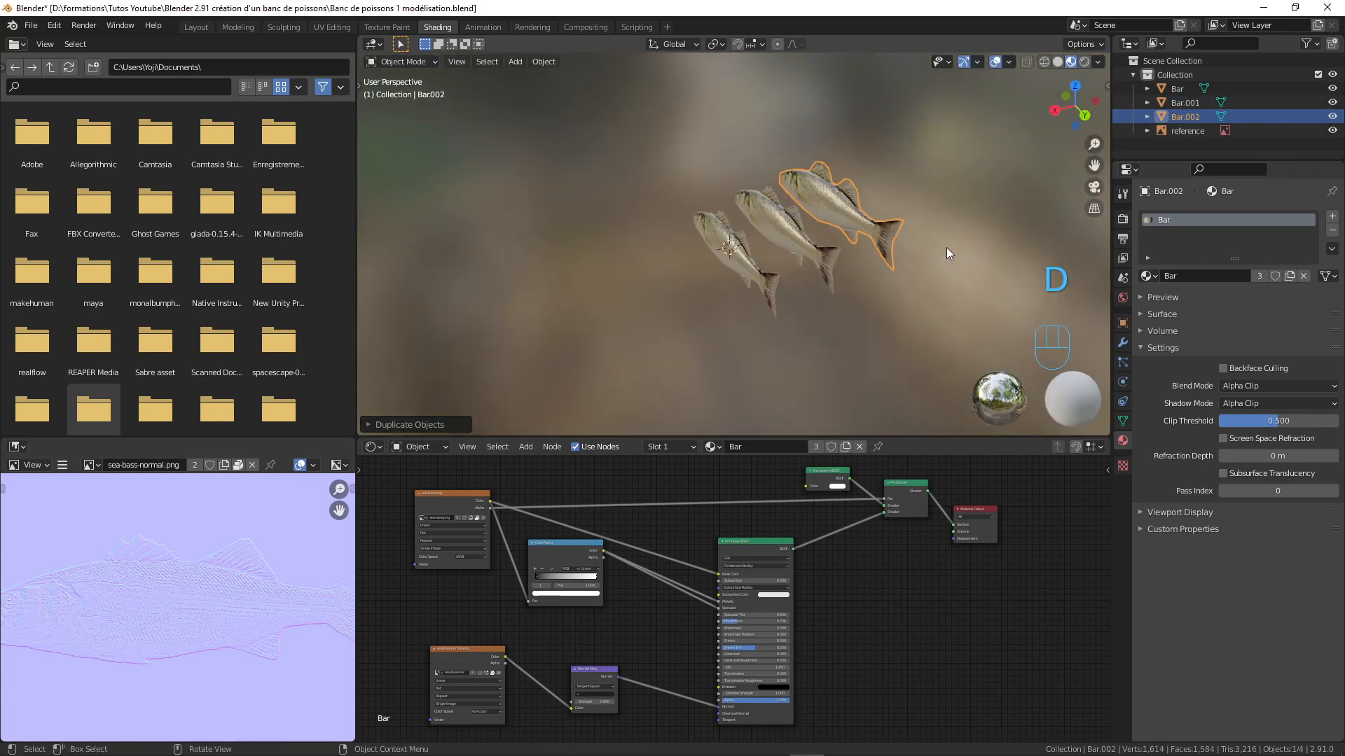
key(shift+d)
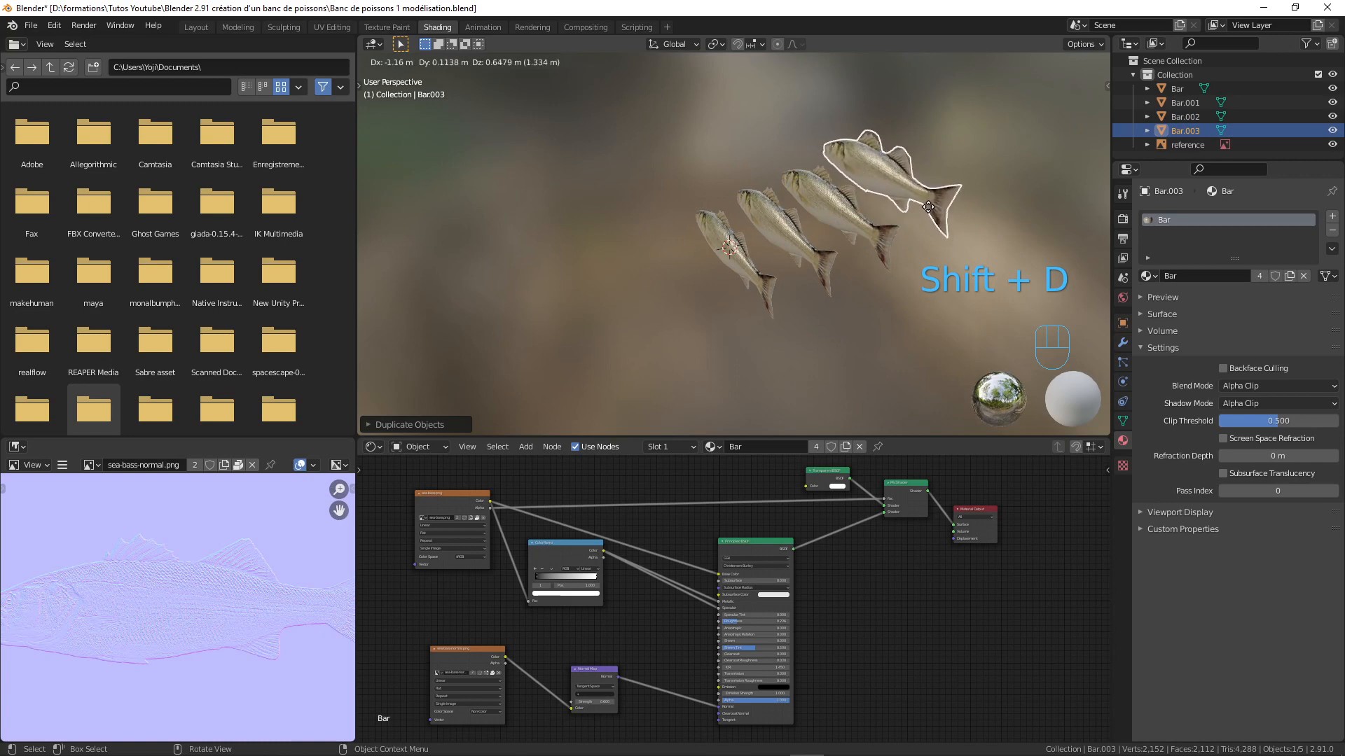
click(925, 205)
middle_drag(925, 205, 832, 275)
scroll(826, 263, up, 1)
shift+middle_drag(785, 220, 805, 276)
middle_drag(805, 276, 791, 275)
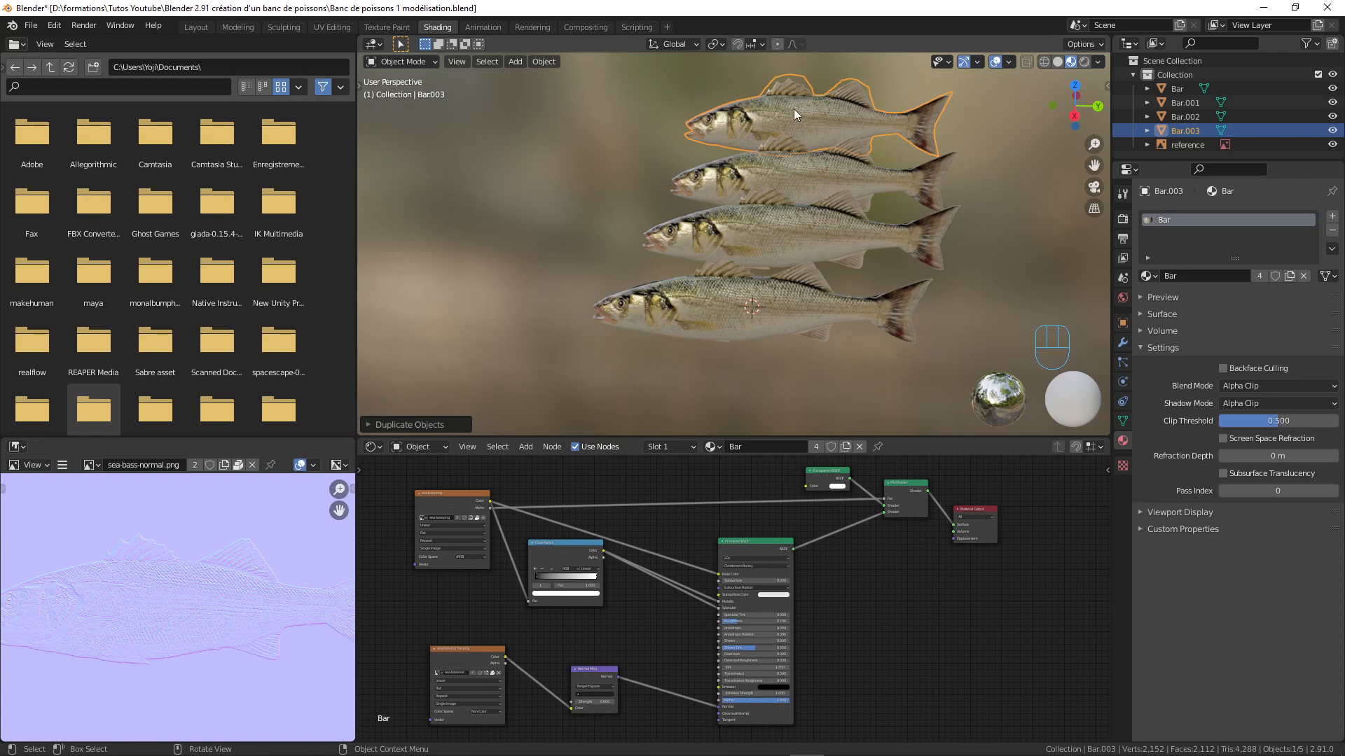
Shift the sea-bass.png texture node away from the ColorRamp and add an Object Info node above it
scroll(641, 334, up, 2)
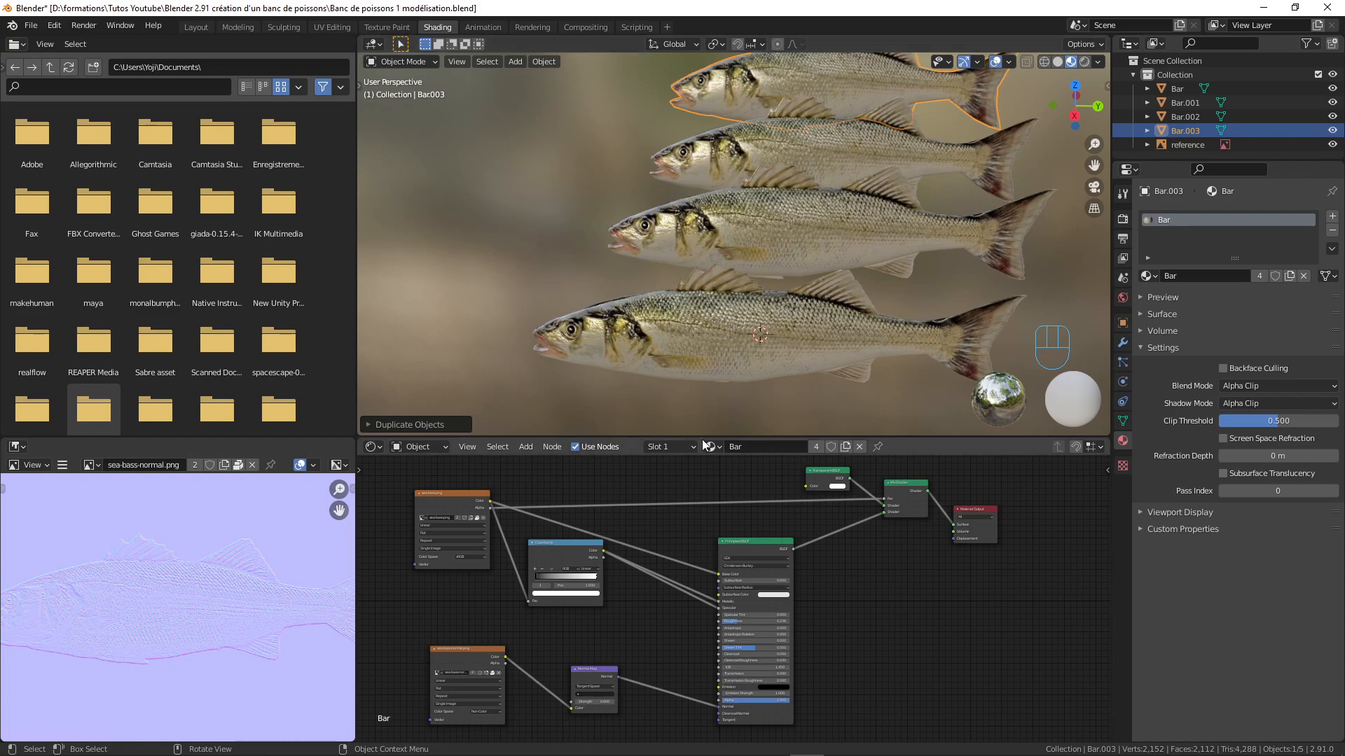
scroll(686, 327, down, 3)
scroll(608, 520, down, 2)
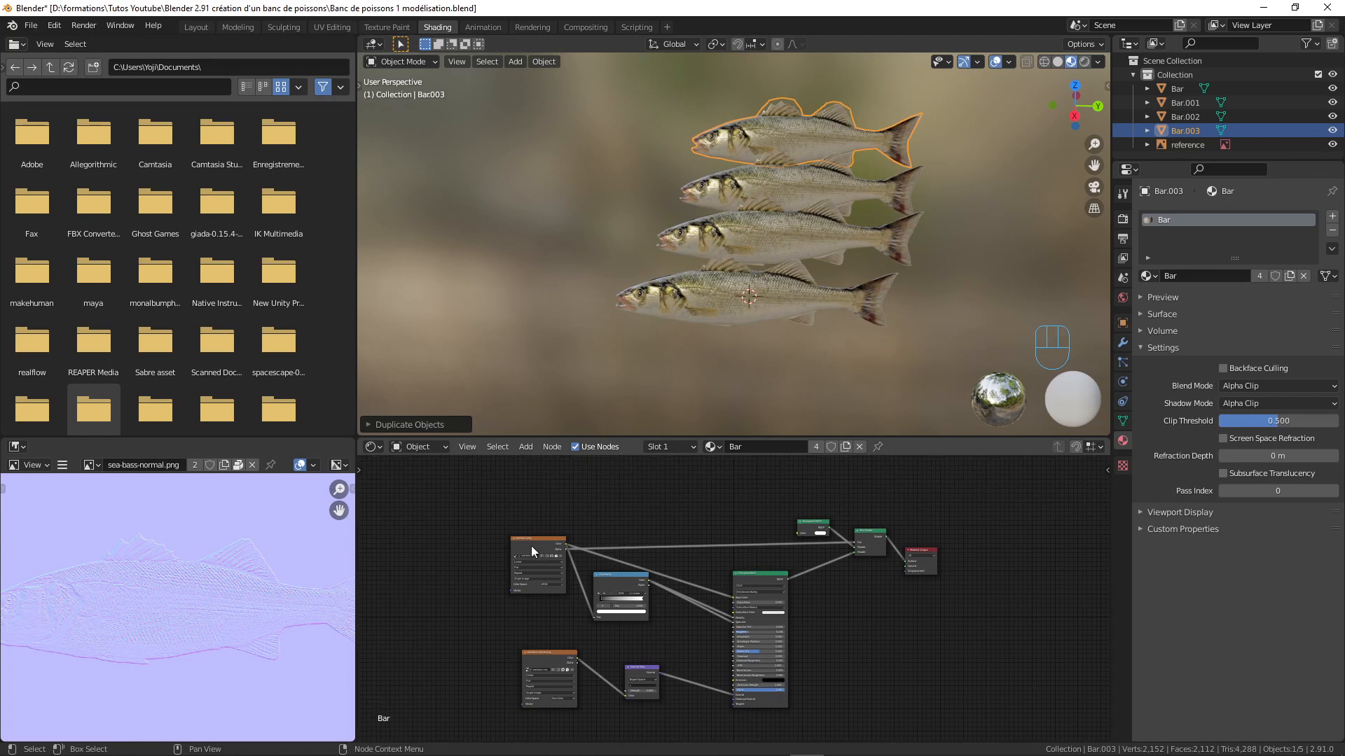
drag(530, 540, 508, 540)
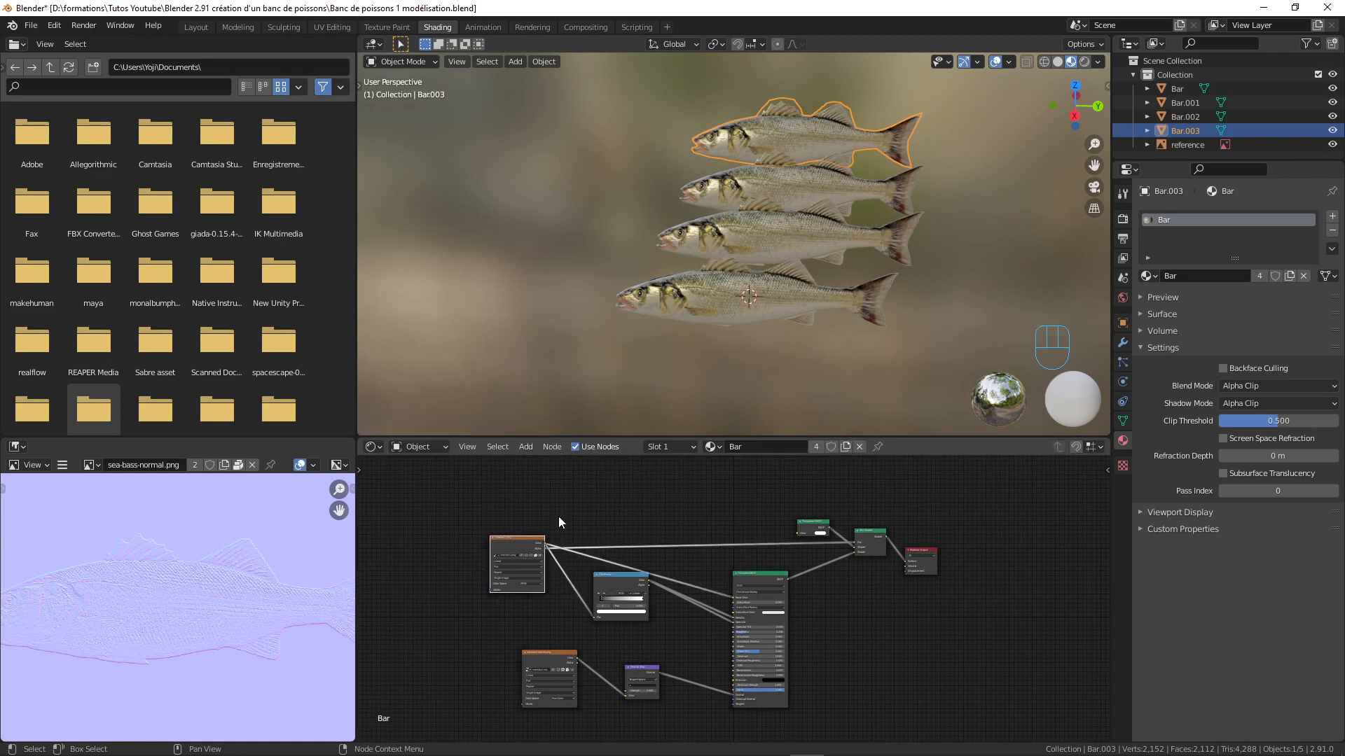
key(shift+a)
mouse_move(557, 515)
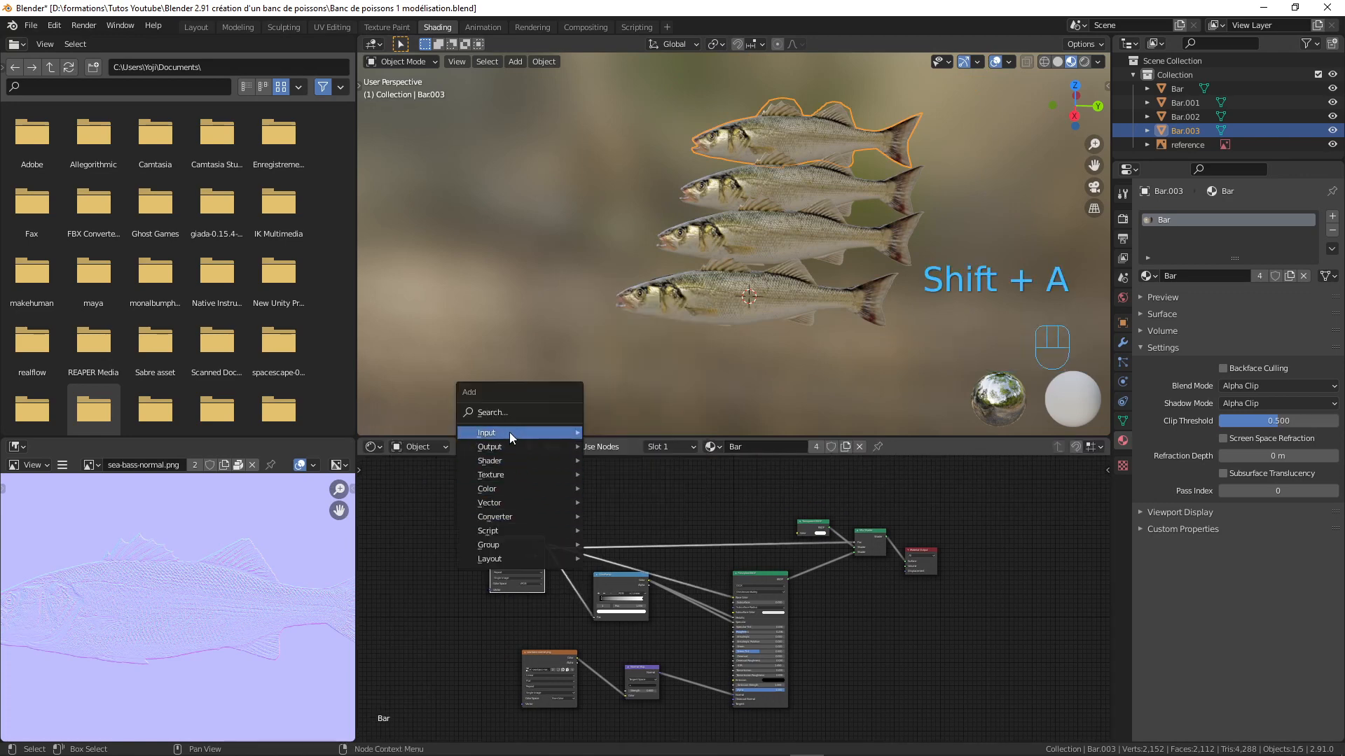
mouse_move(502, 434)
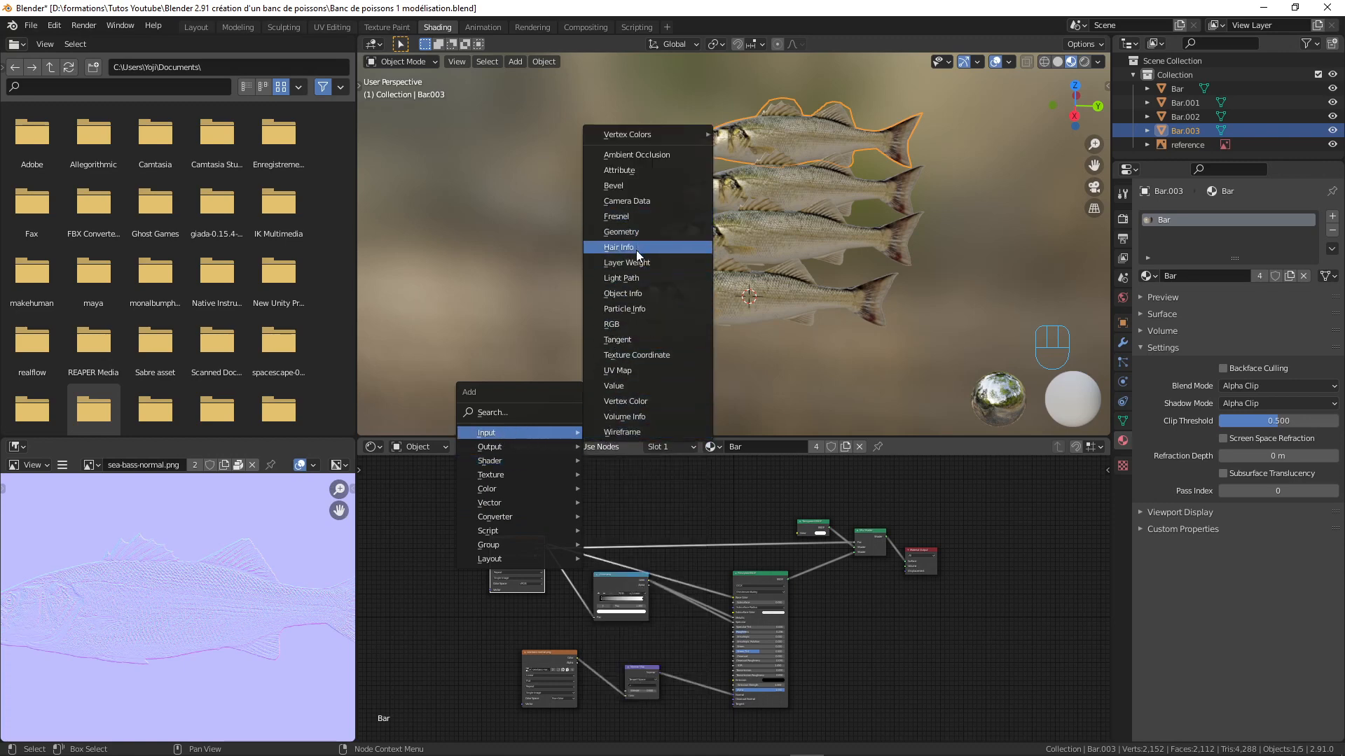
click(630, 293)
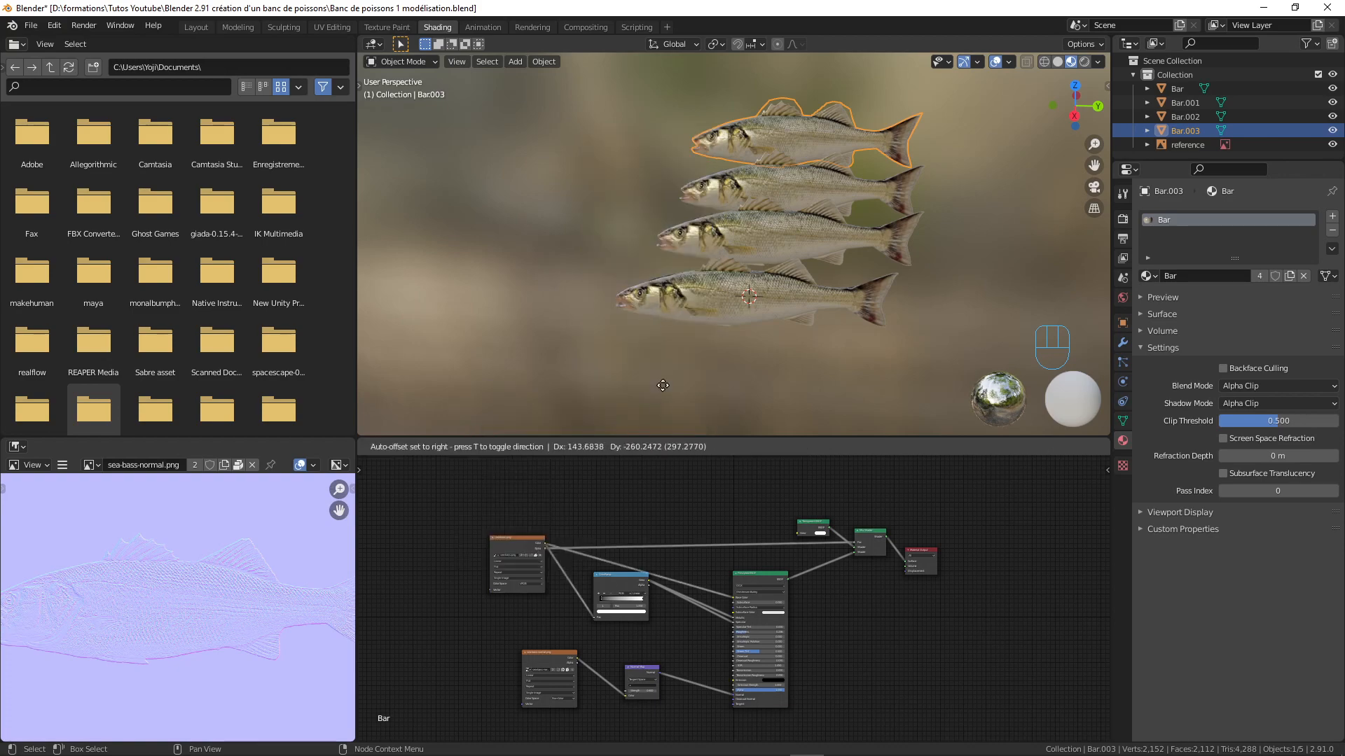
click(557, 469)
Reposition the Object Info node slightly and preview its Random output on the fish through the Emission Viewer
scroll(612, 493, up, 2)
middle_drag(586, 486, 724, 603)
scroll(718, 592, up, 4)
drag(611, 511, 600, 498)
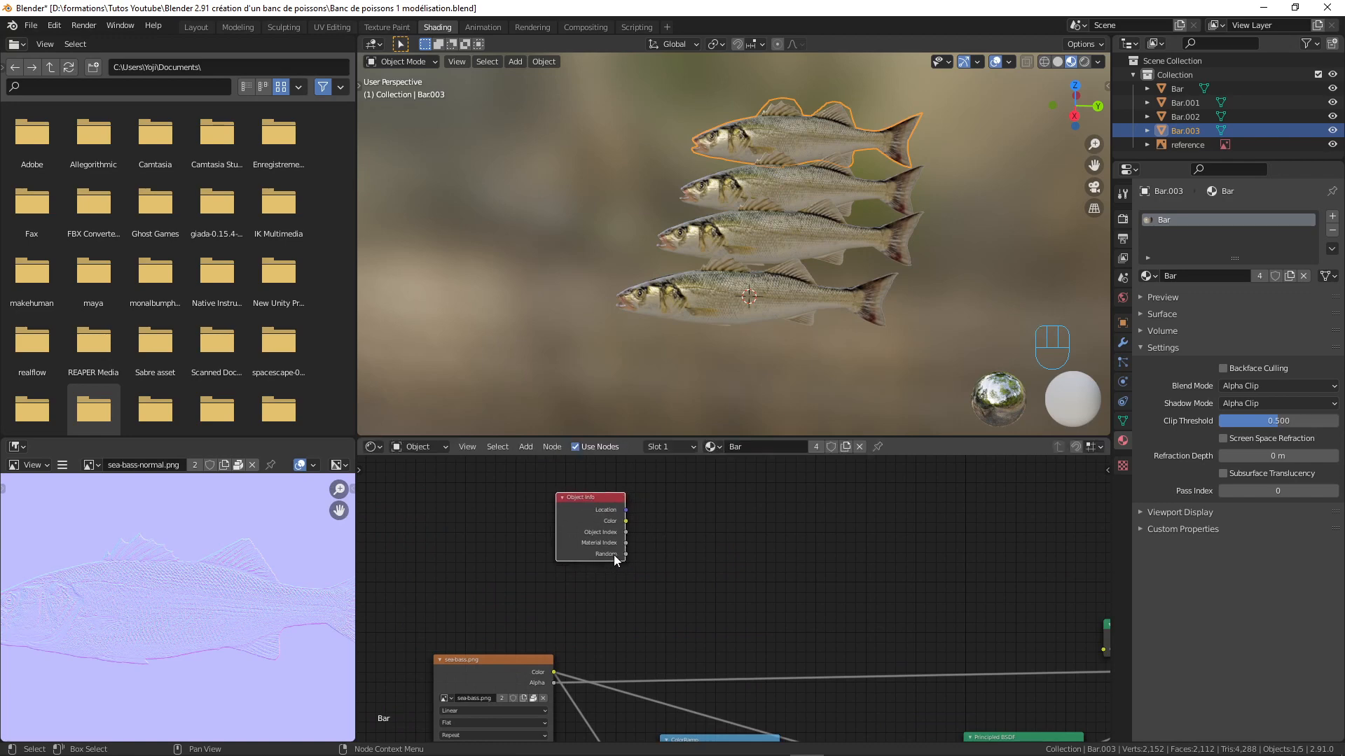
ctrl+shift+click(584, 497)
ctrl+shift+click(584, 497)
ctrl+shift+click(584, 497)
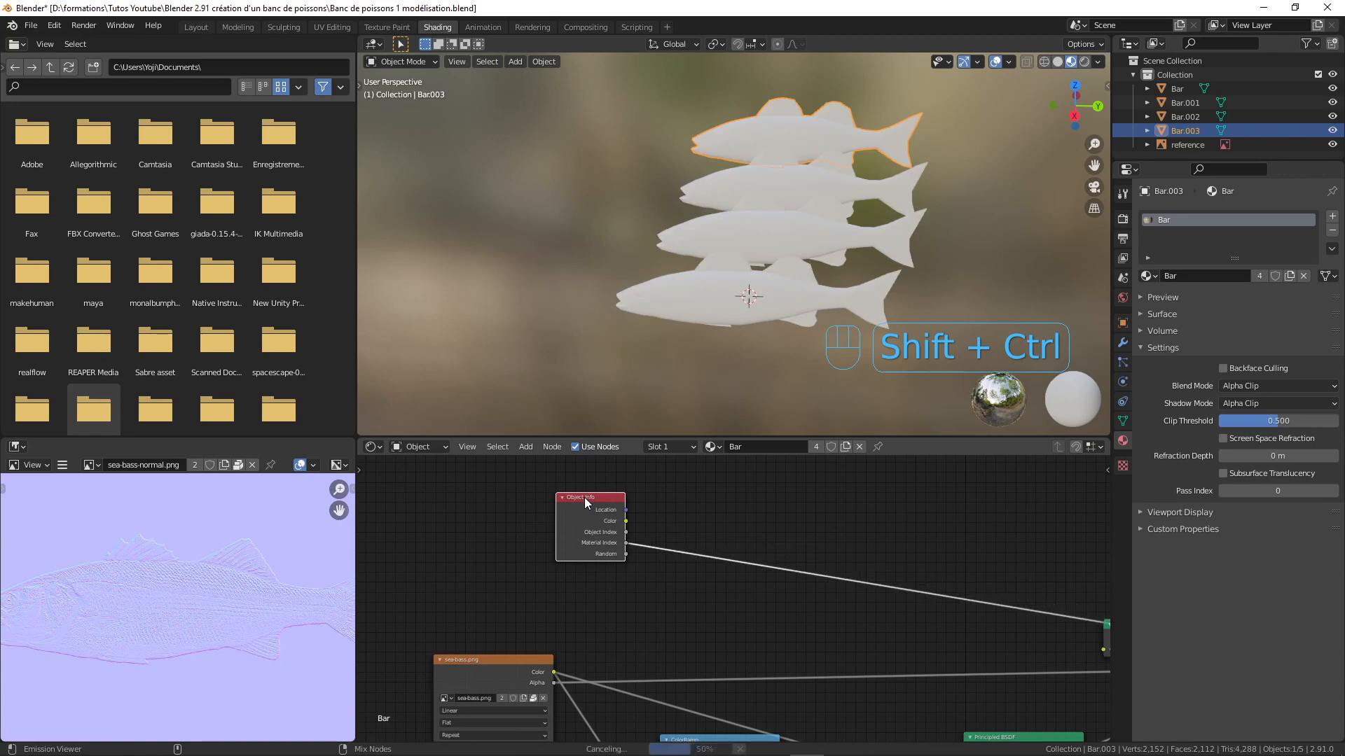
ctrl+shift+click(584, 498)
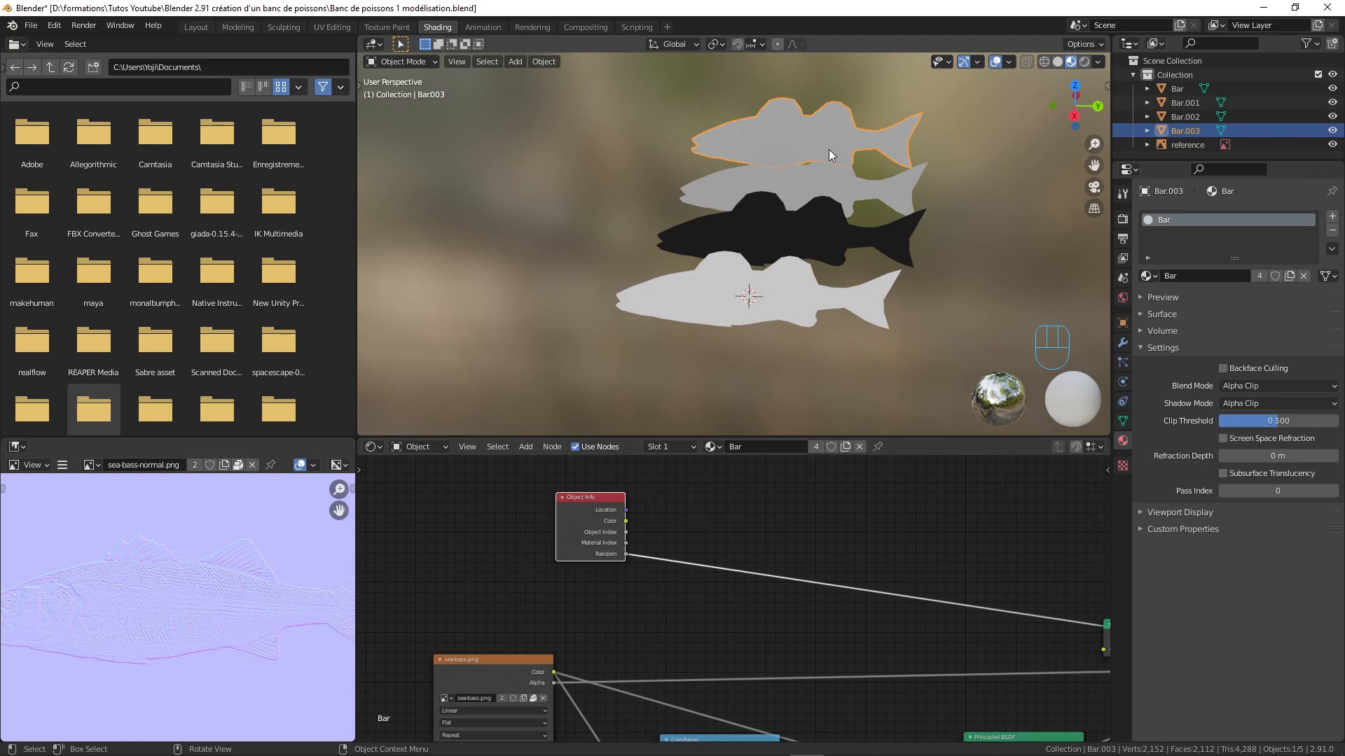
Duplicate the fish six more times, spreading the copies beside and below the existing group to compare their random grey values
key(shift+d)
click(584, 177)
key(shift+d)
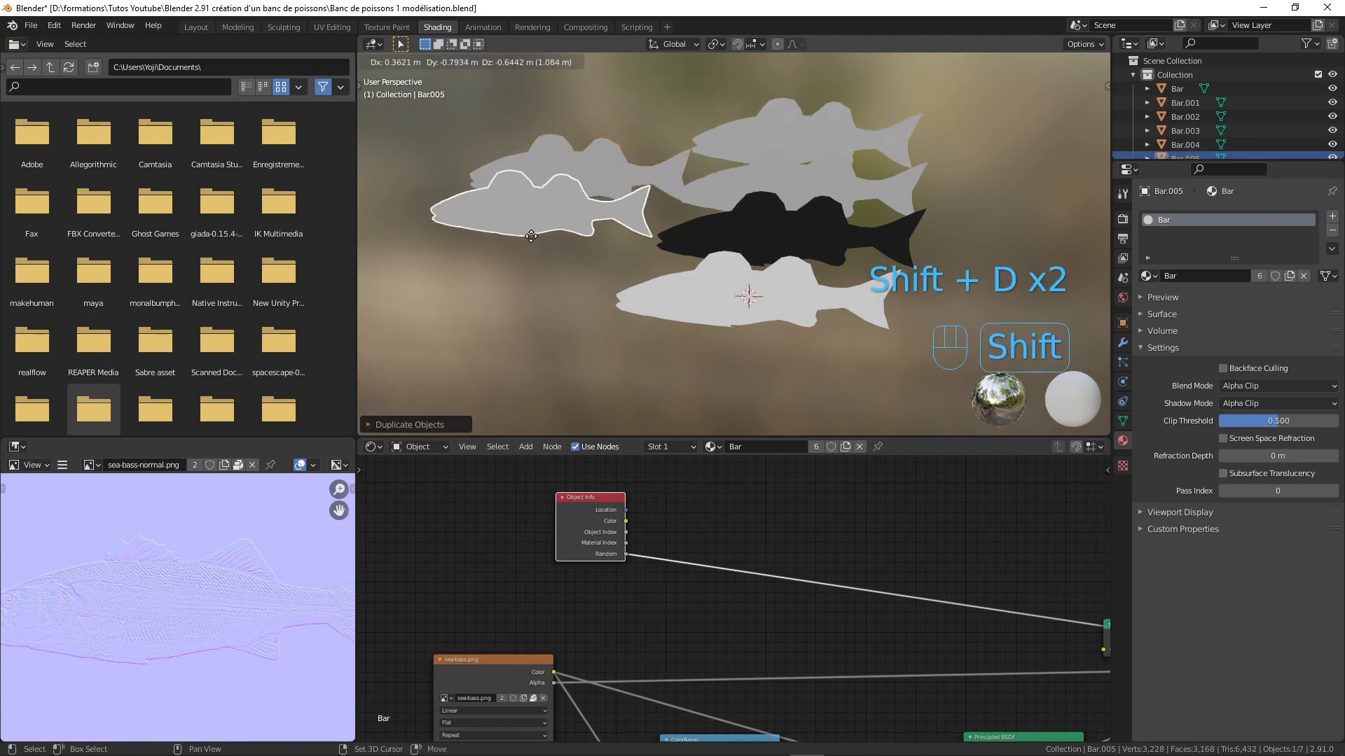
click(526, 239)
key(shift+d)
click(512, 313)
key(shift+d)
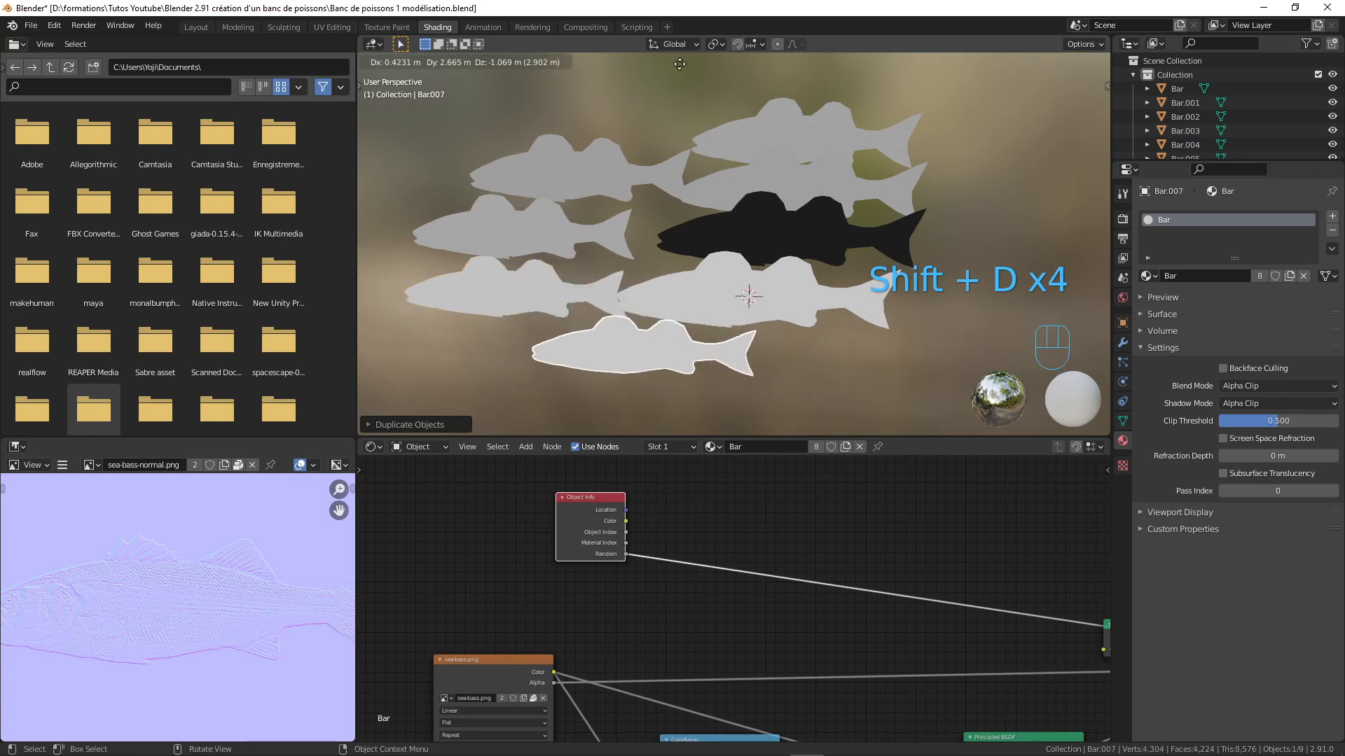
click(638, 451)
key(shift+d)
click(898, 375)
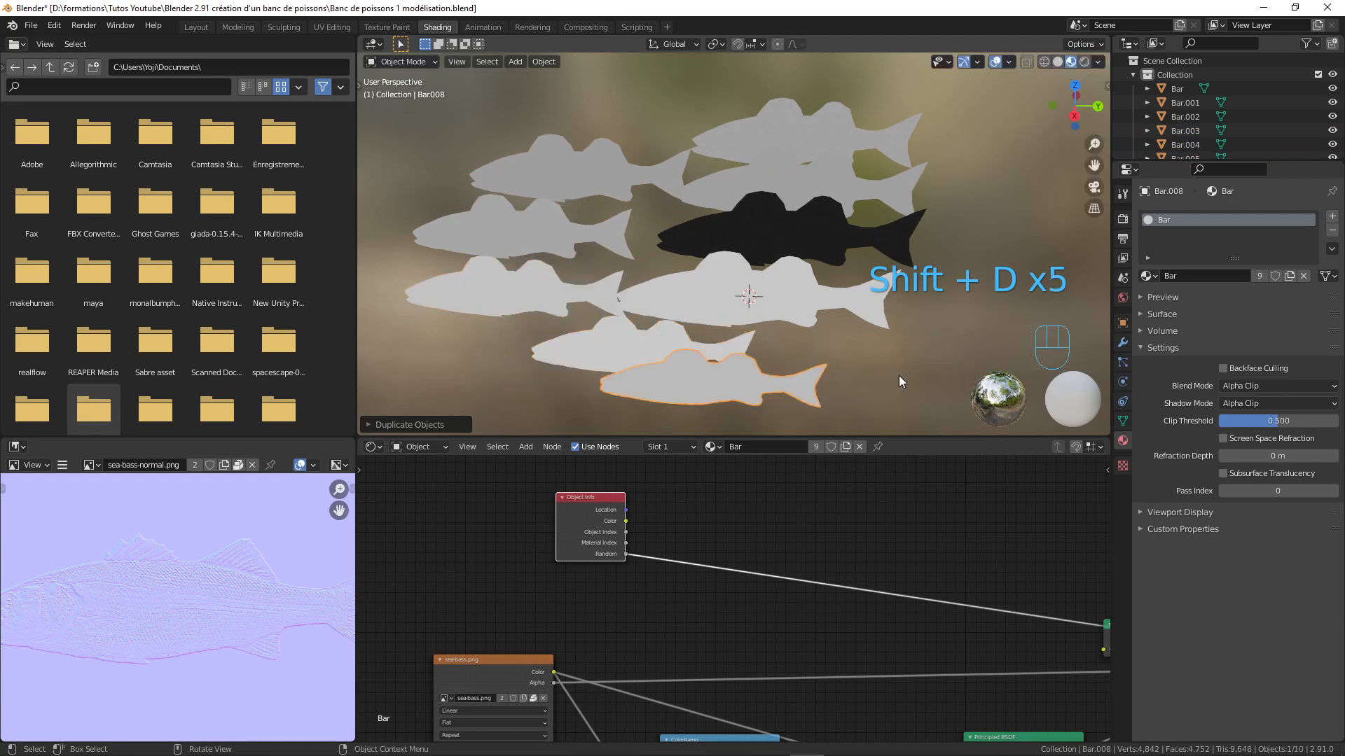
key(shift+d)
key(d)
click(911, 357)
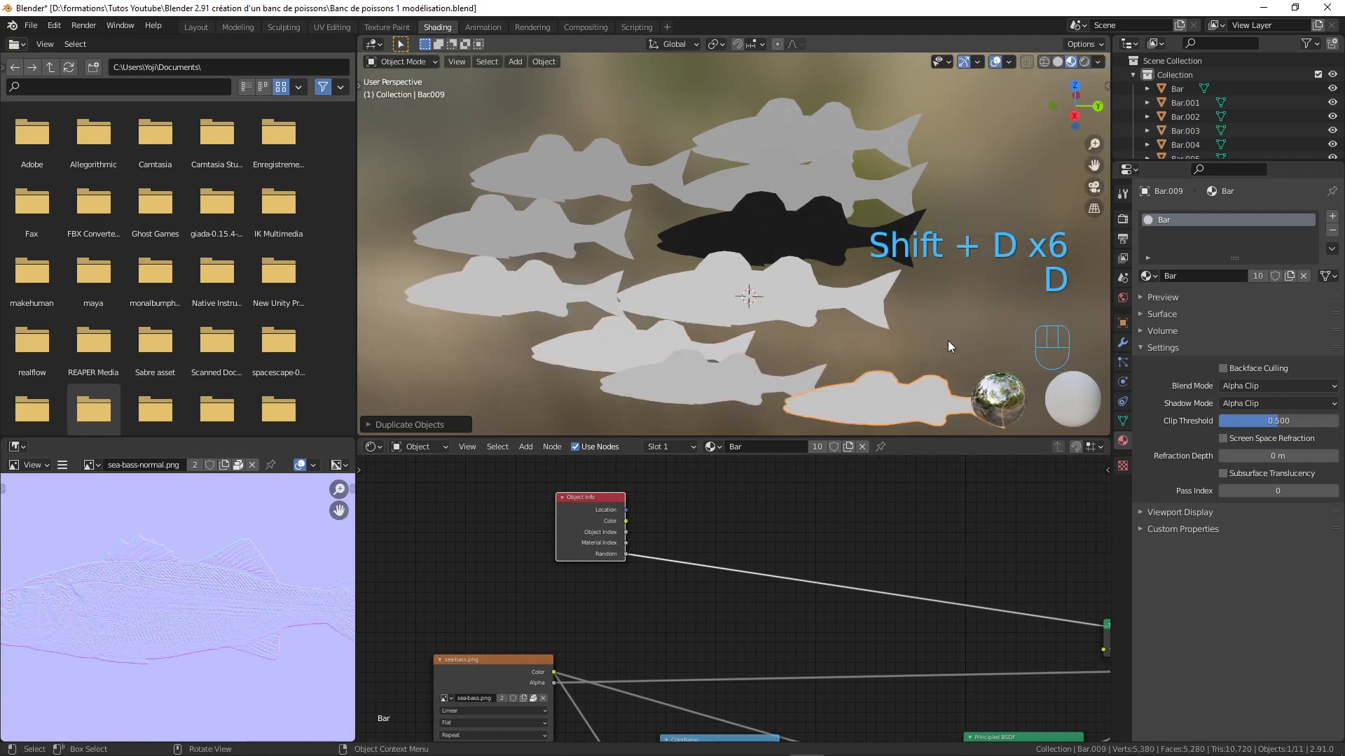
Duplicate the selected fish once more and place the copy slightly above it, beside the group's tail end
key(shift+d)
click(987, 292)
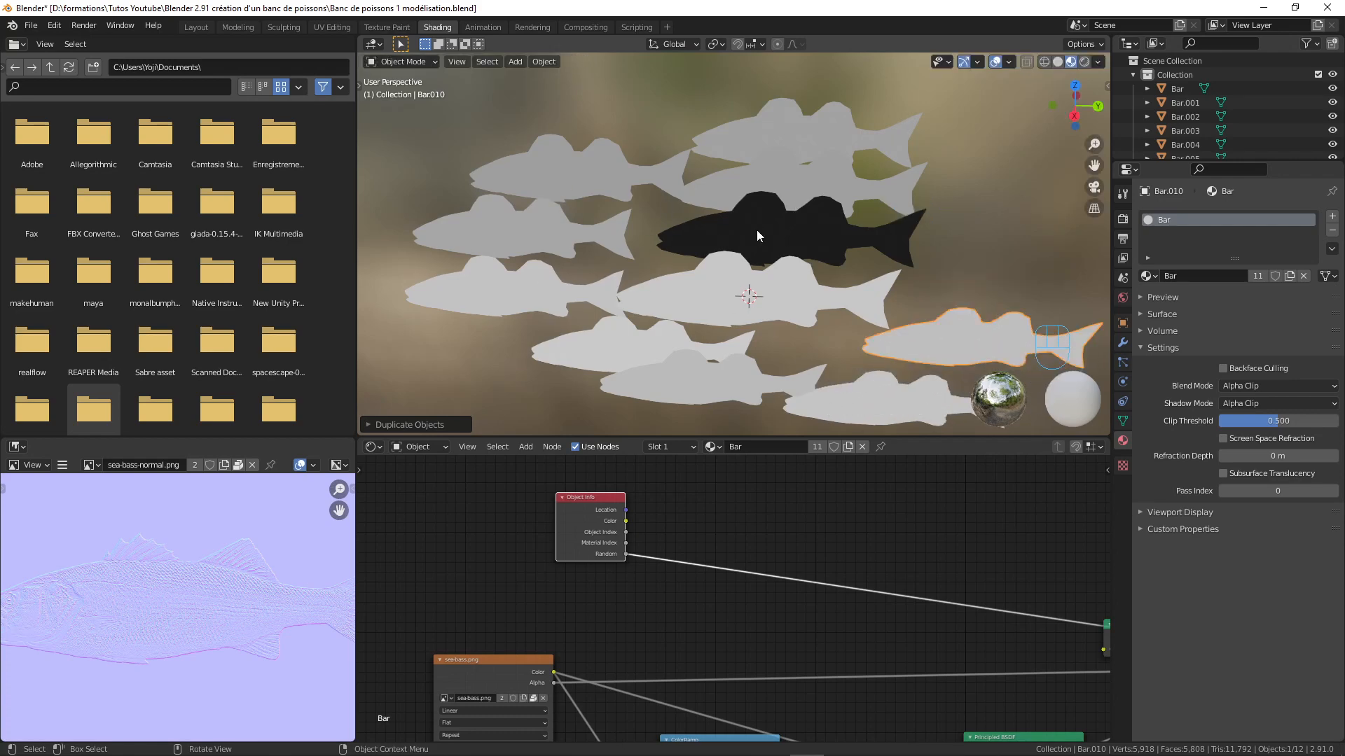
Shift the Object Info and sea-bass.png texture nodes away from the shader nodes to make room between them
scroll(764, 529, down, 3)
scroll(763, 527, up, 1)
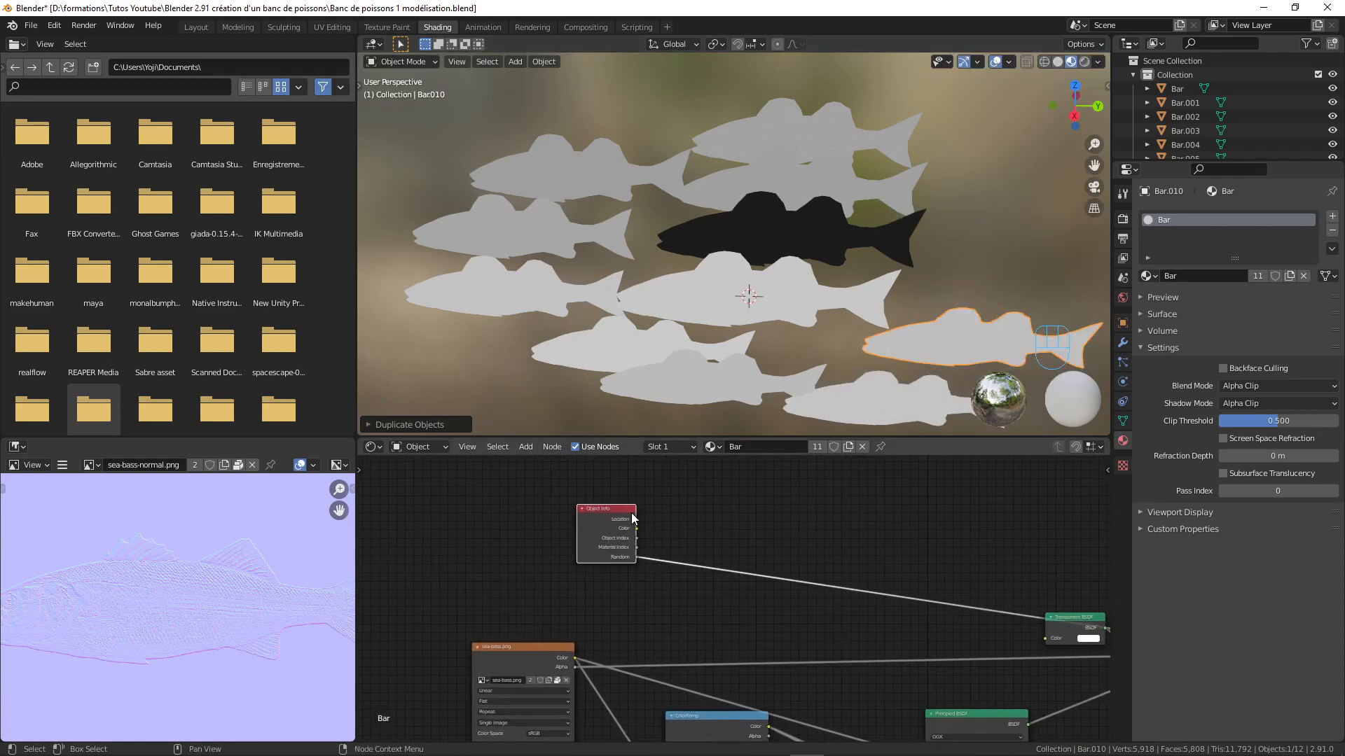
drag(602, 512, 566, 502)
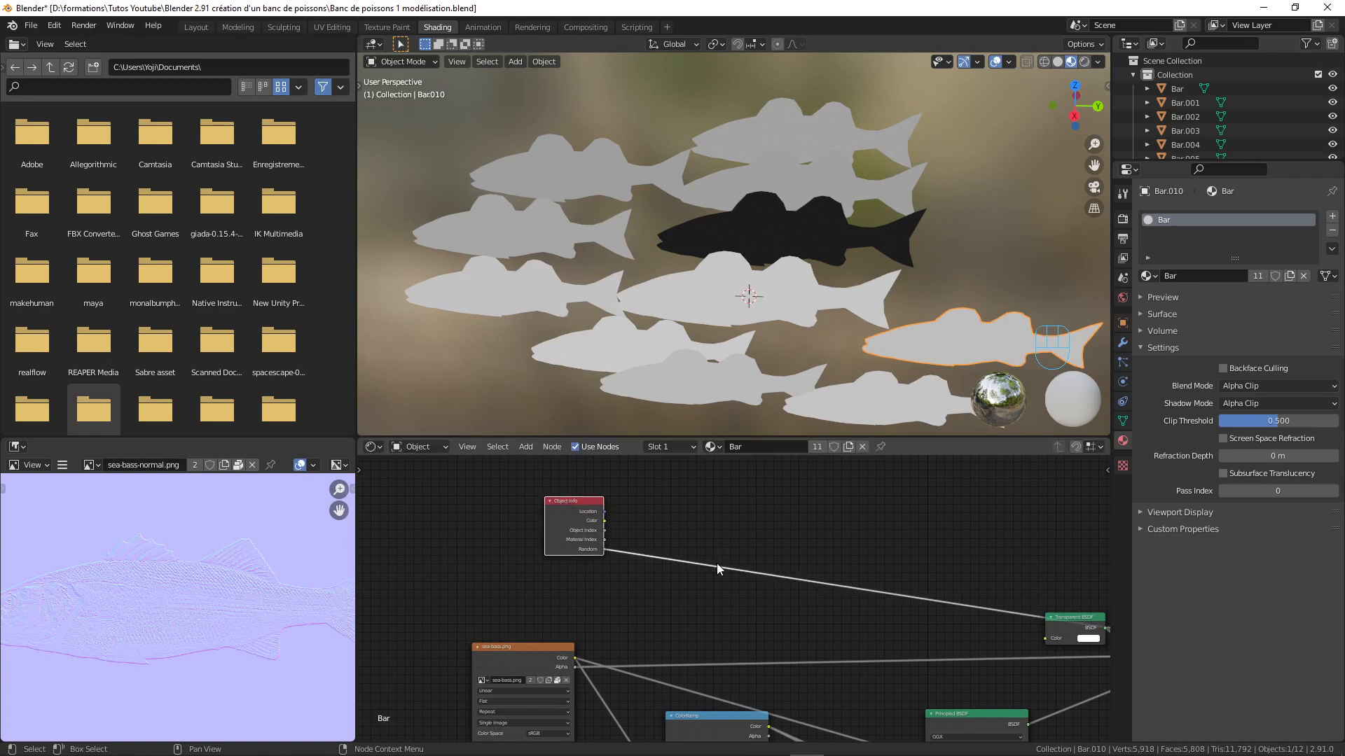
scroll(672, 565, down, 2)
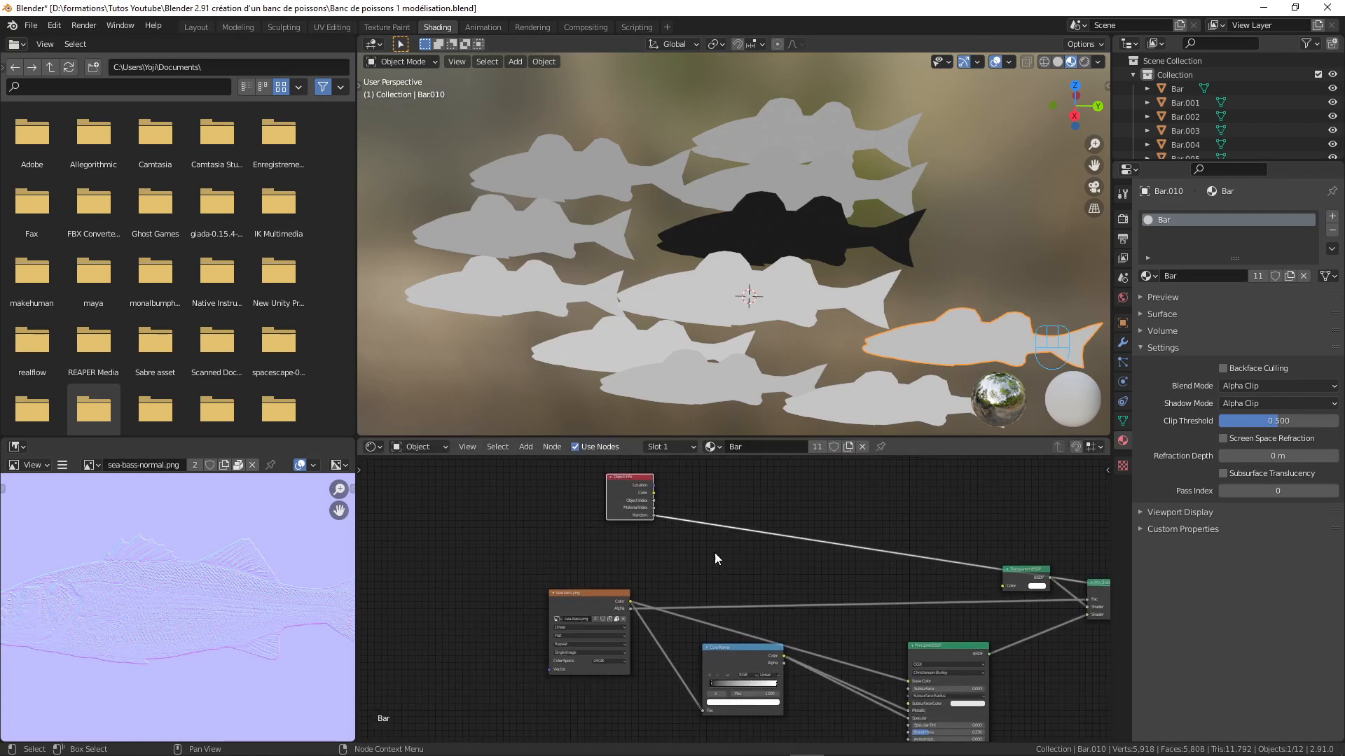
drag(592, 600, 573, 568)
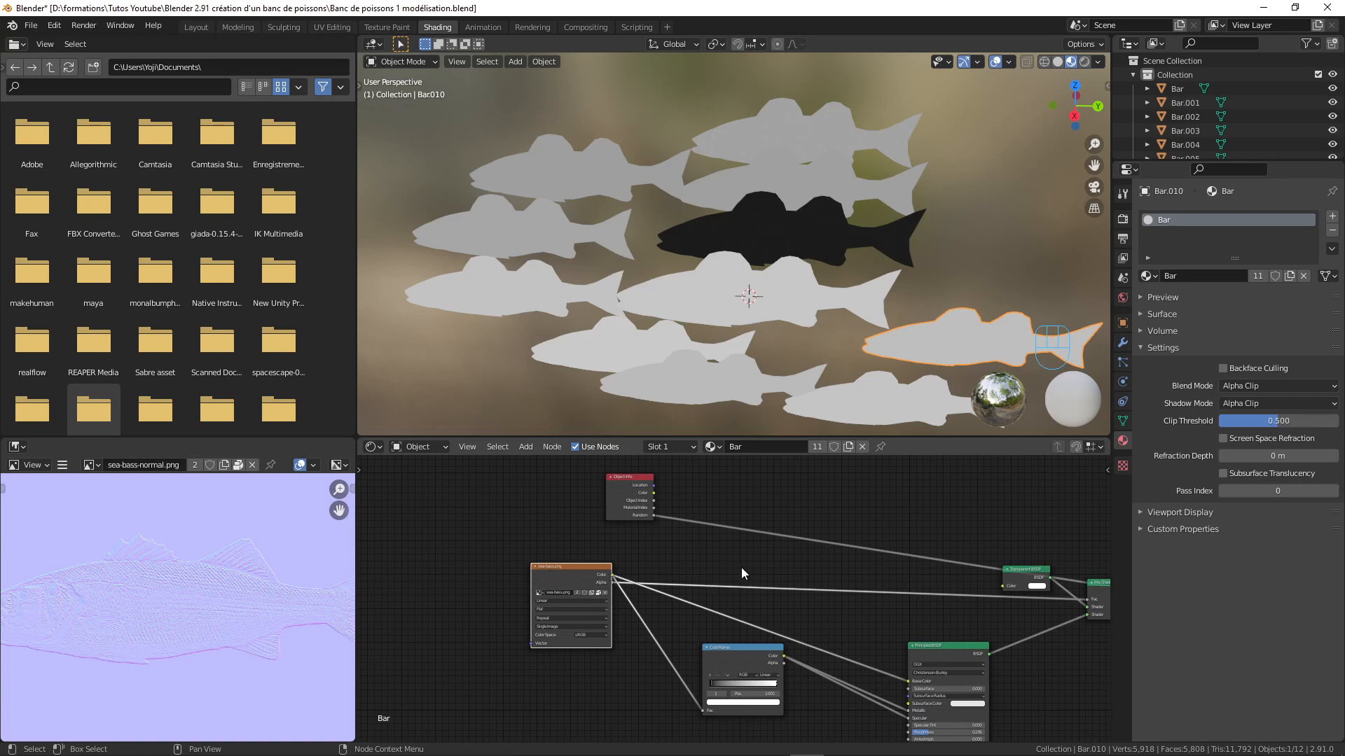
Add an RGB Curves node above the ColorRamp, beside the Object Info node
scroll(743, 564, down, 2)
key(shift+a)
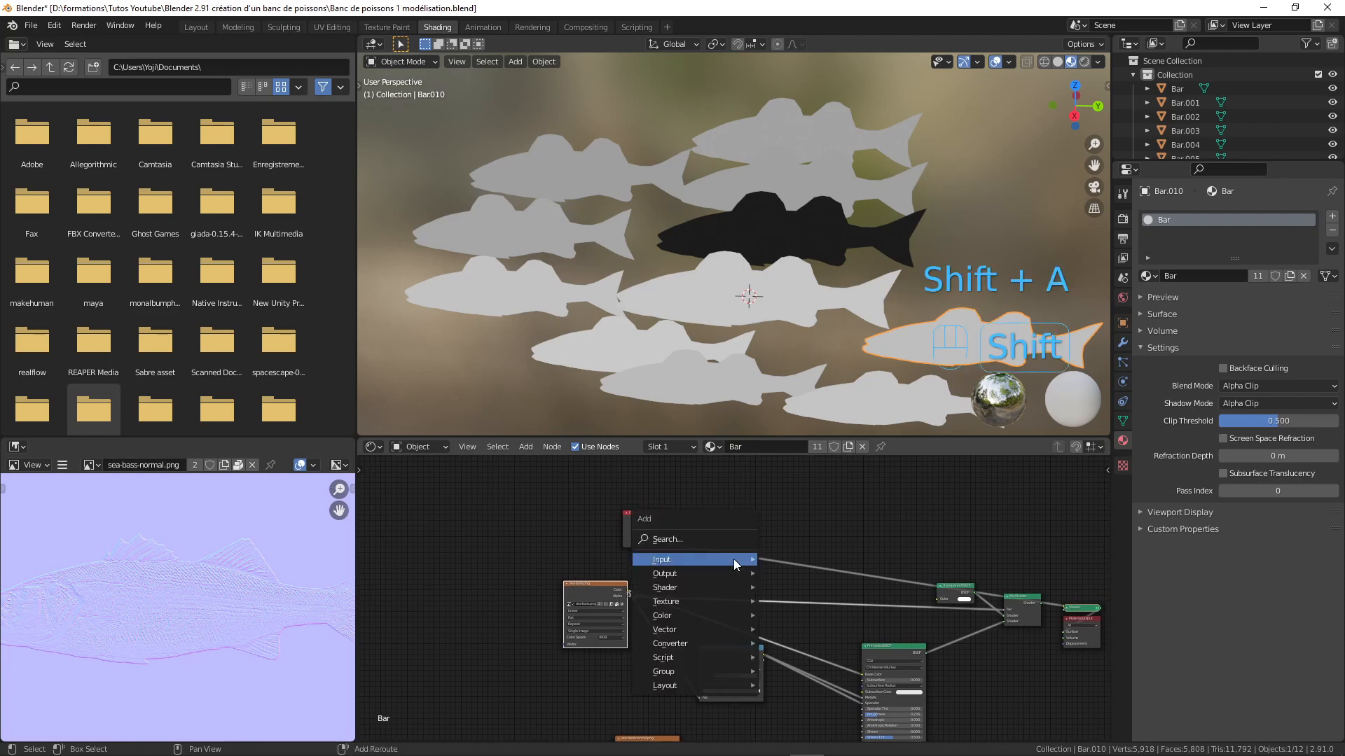
mouse_move(690, 614)
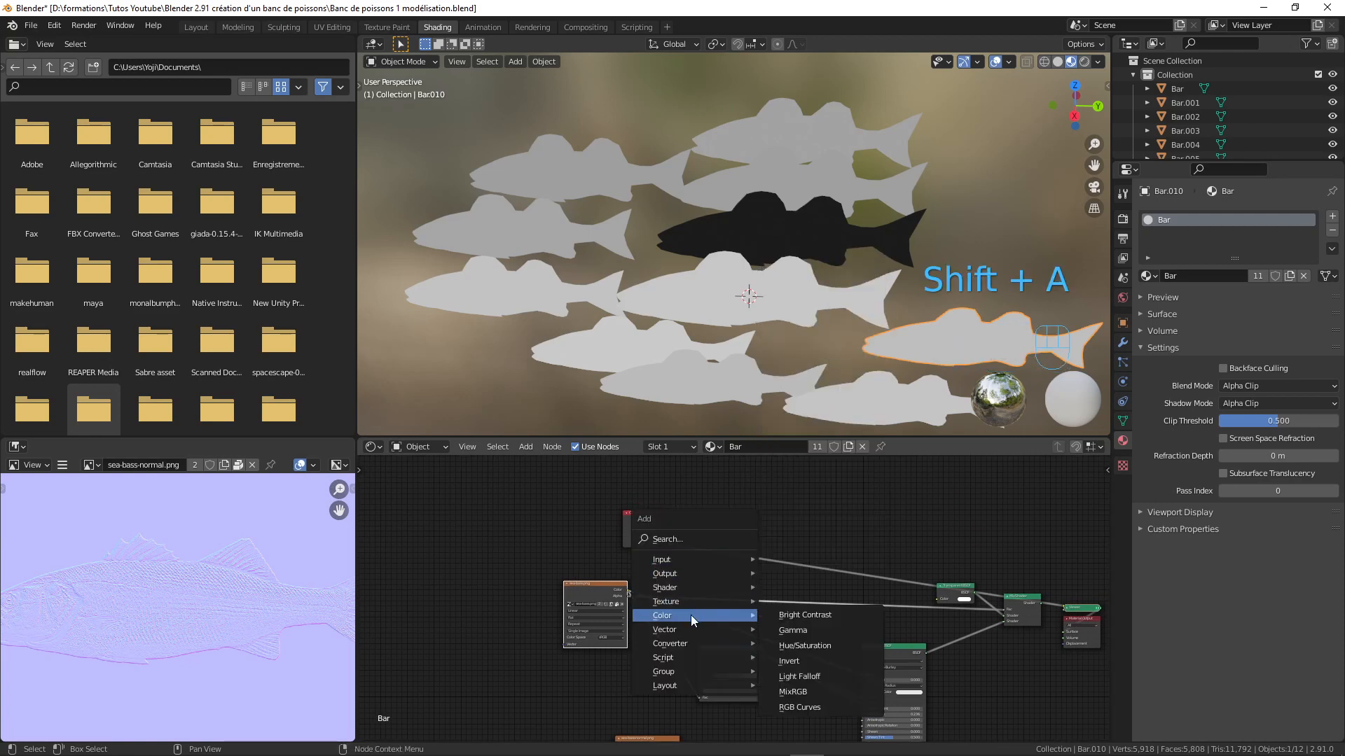
click(810, 706)
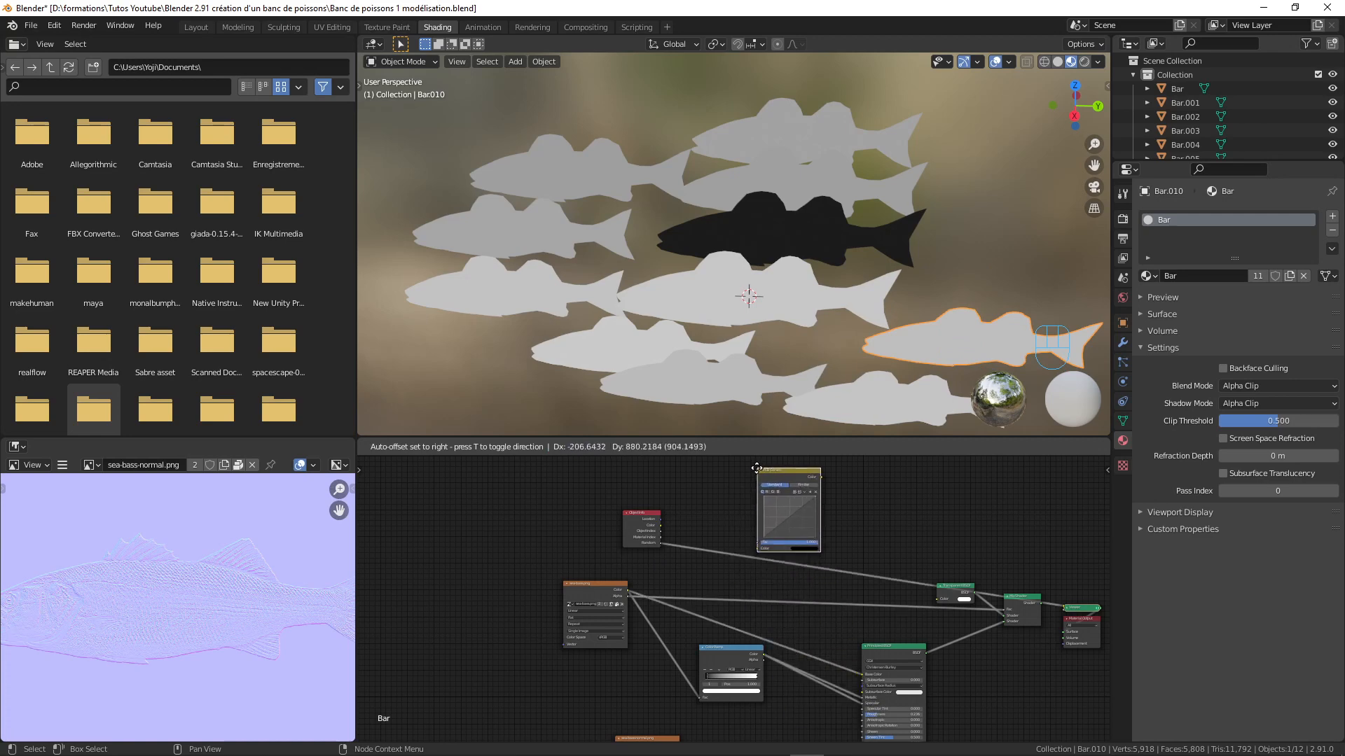
click(740, 466)
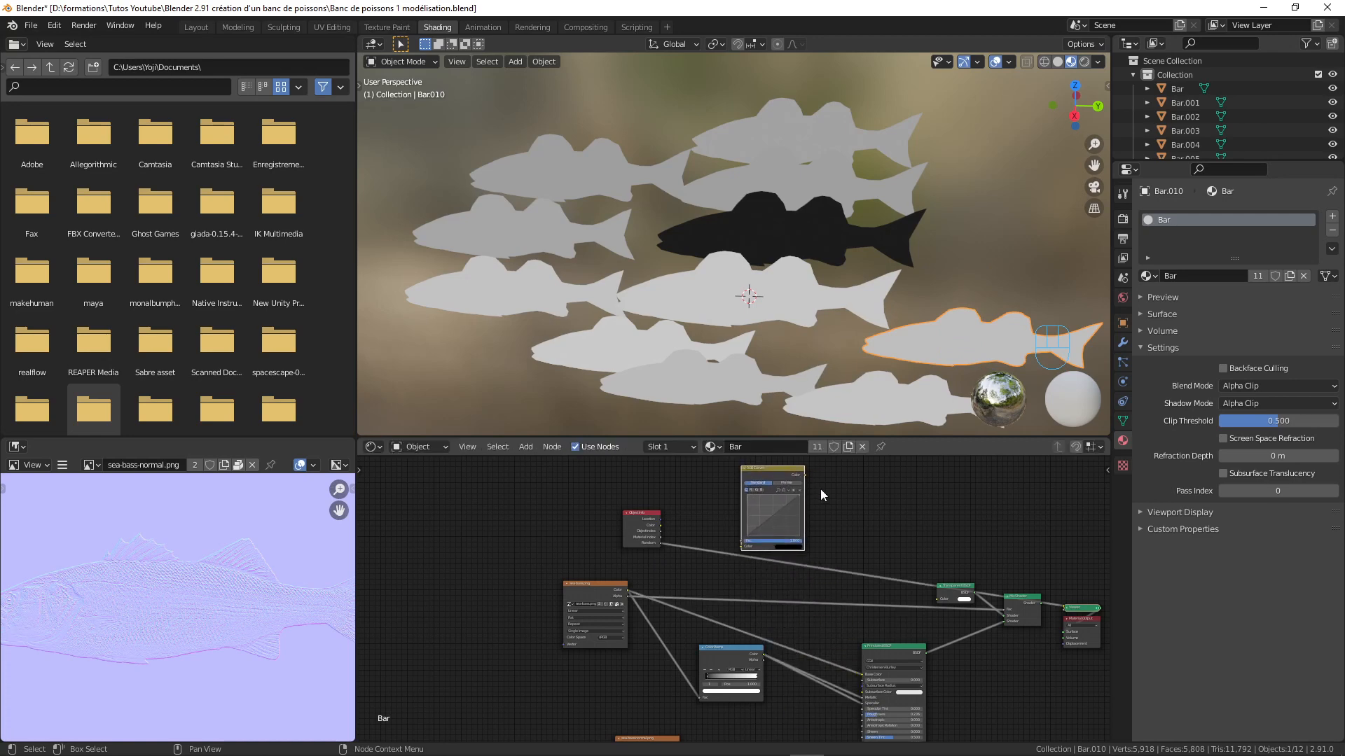
Route the sea-bass.png Color through RGB Curves into the Principled BSDF's Base Color and show the Mix Shader result on the fish
drag(603, 598, 716, 556)
drag(754, 478, 834, 682)
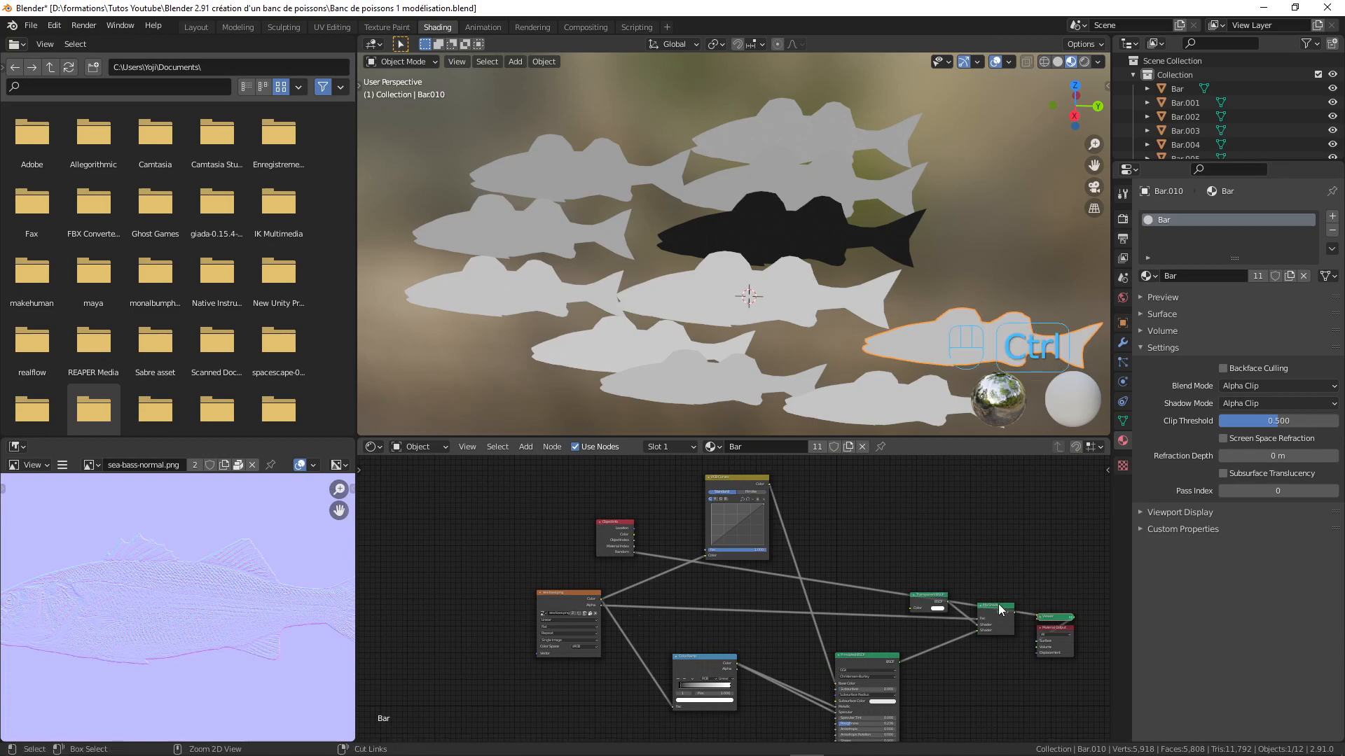
ctrl+shift+click(998, 607)
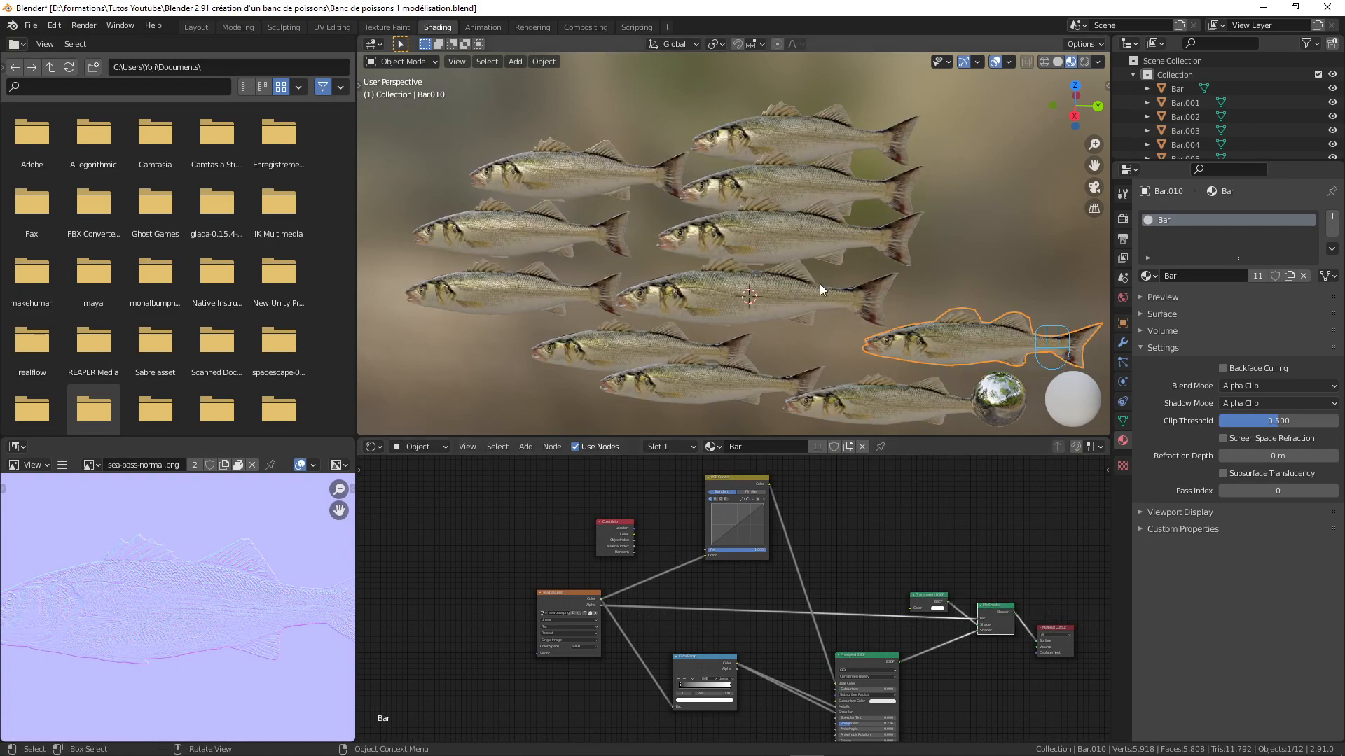
In RGB Curves, raise the blue curve's midpoint slightly and pull the red curve down at about X 0.545, Y 0.45
scroll(750, 301, up, 2)
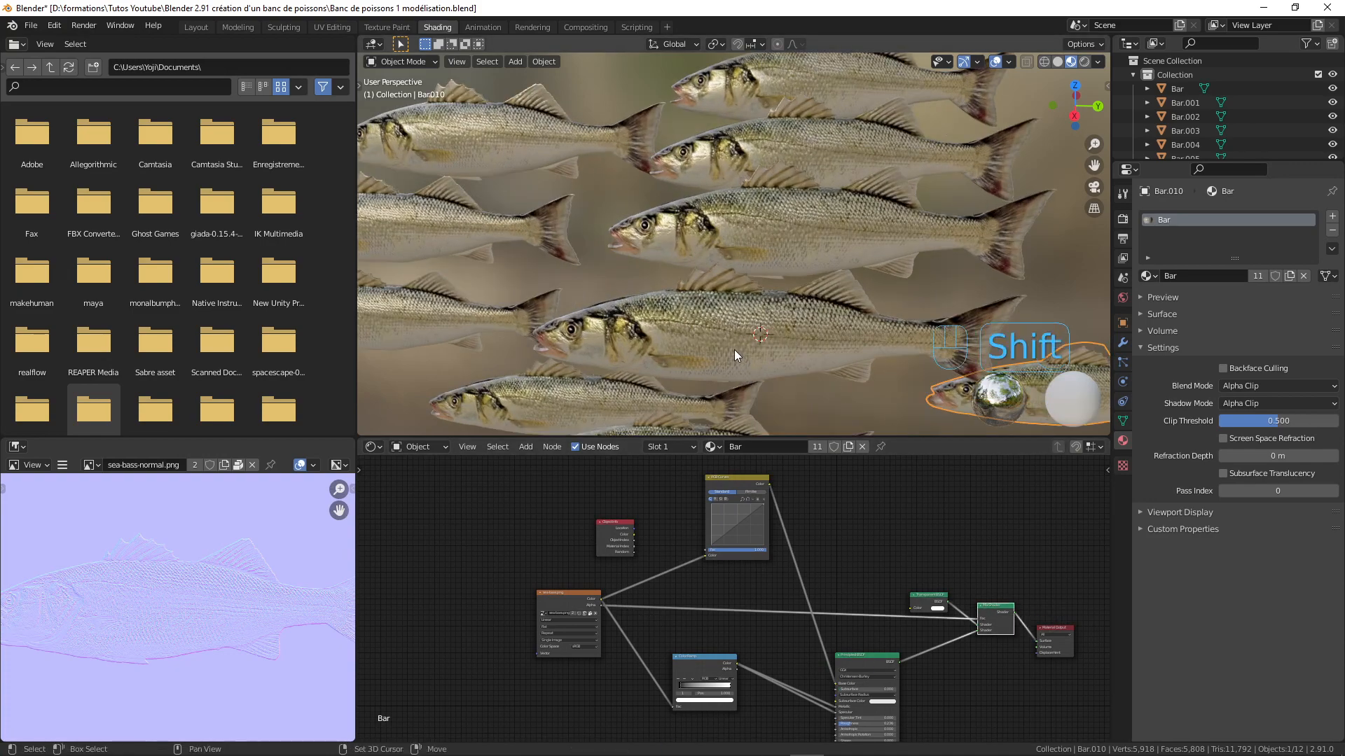
shift+middle_drag(734, 350, 734, 288)
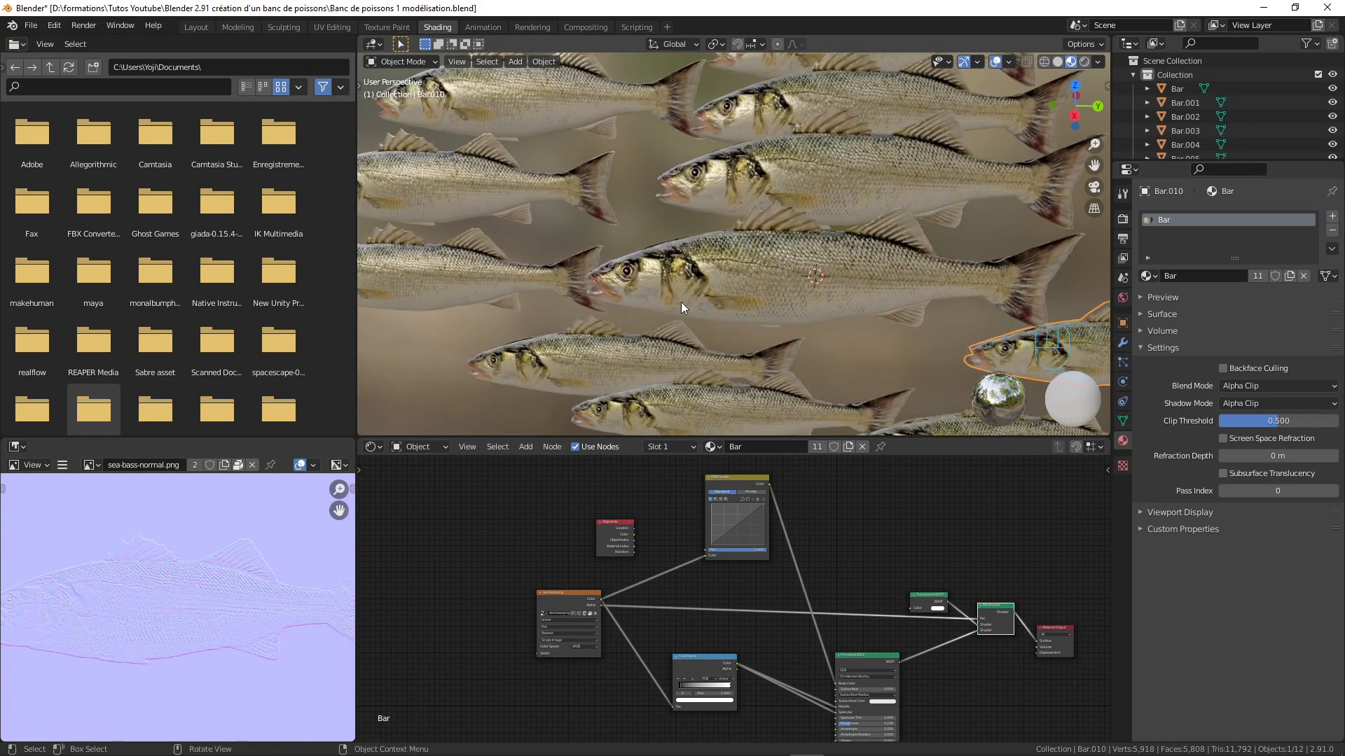
scroll(731, 326, up, 2)
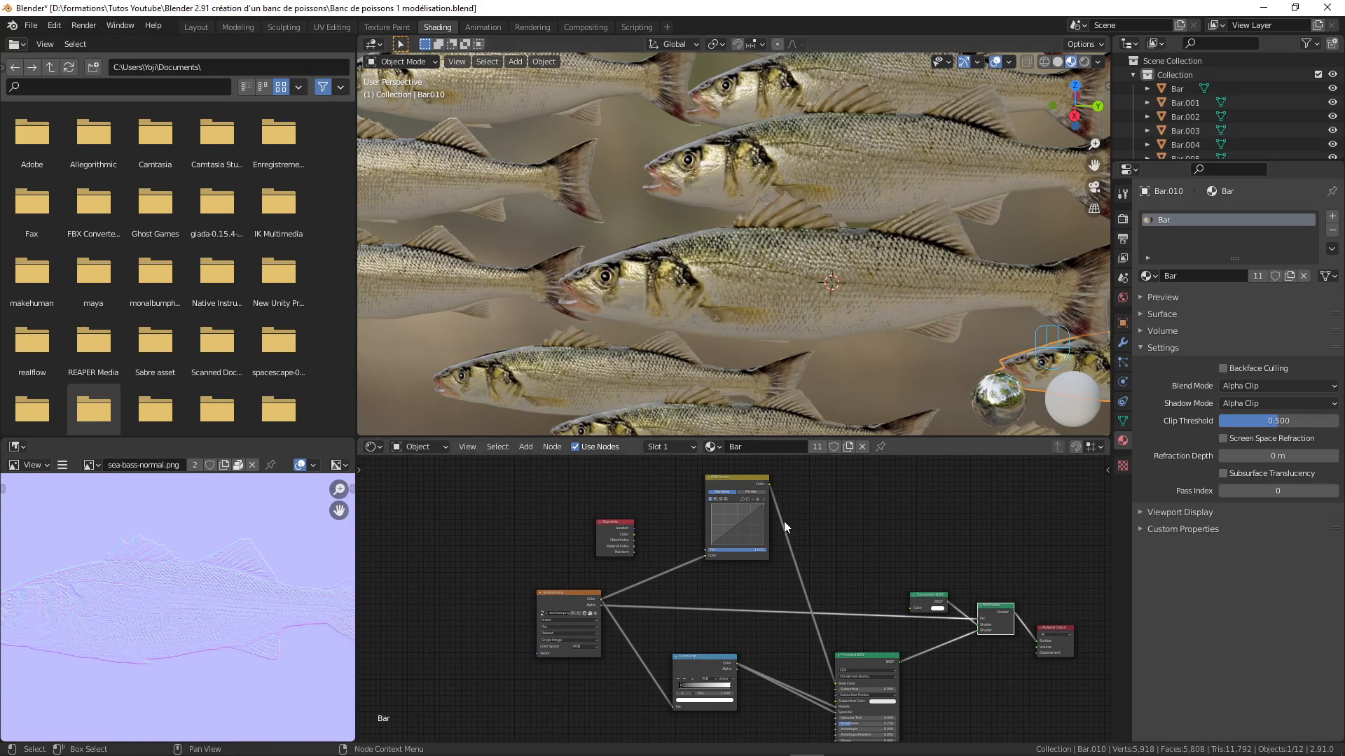
scroll(784, 522, up, 3)
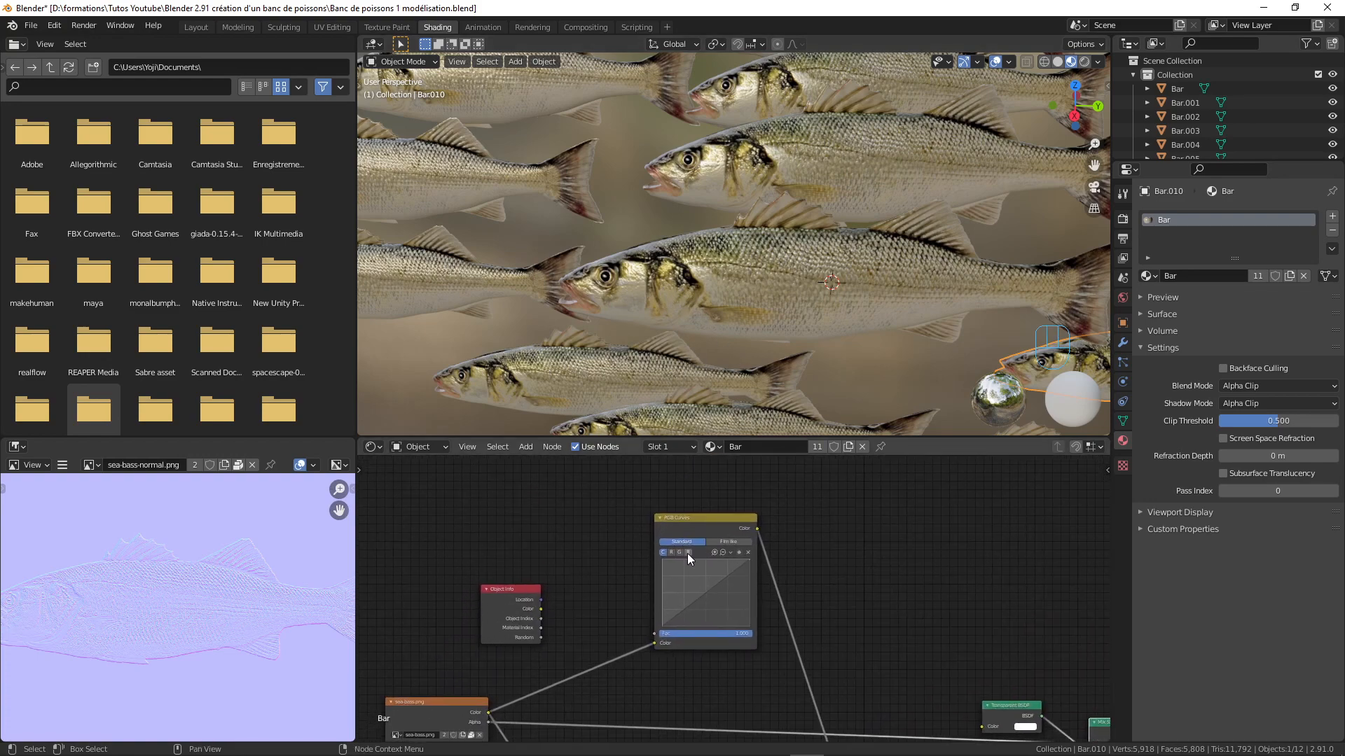
click(707, 591)
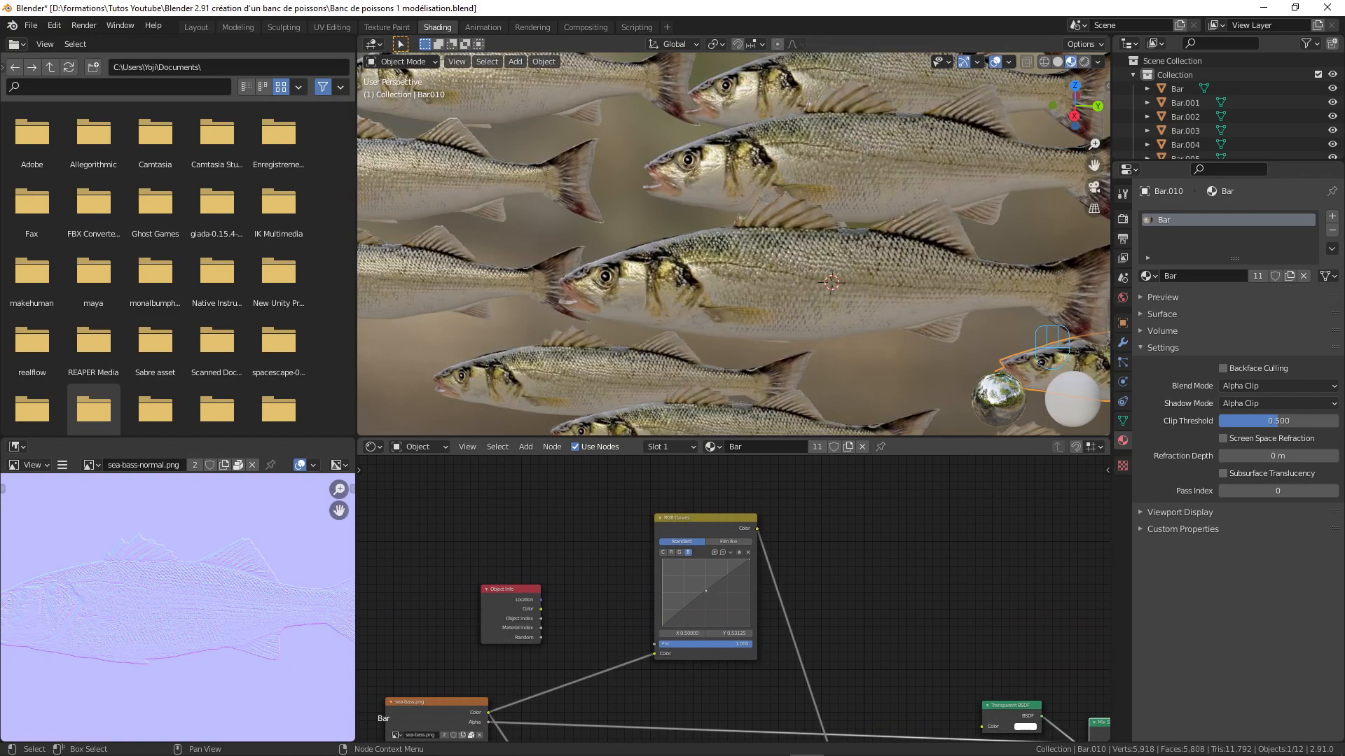
drag(706, 595, 702, 587)
drag(700, 586, 699, 584)
click(671, 552)
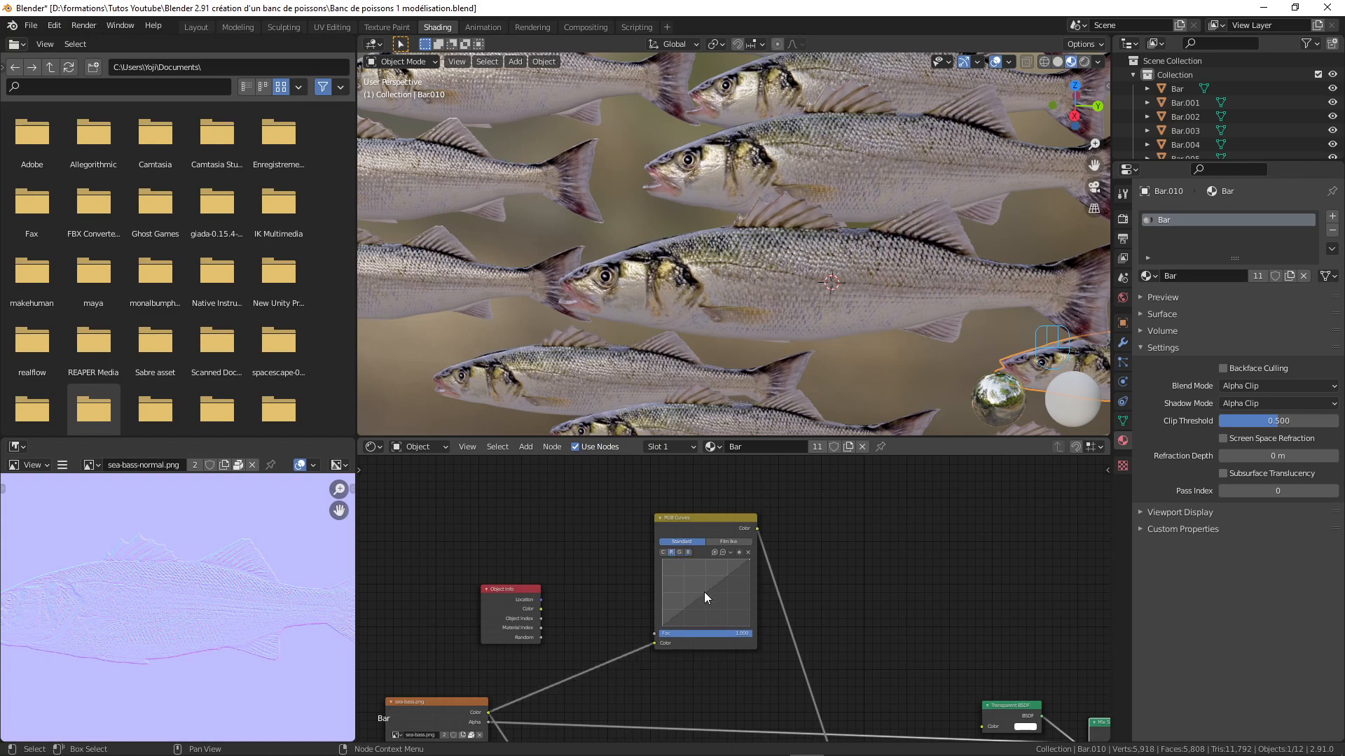
drag(706, 593, 708, 596)
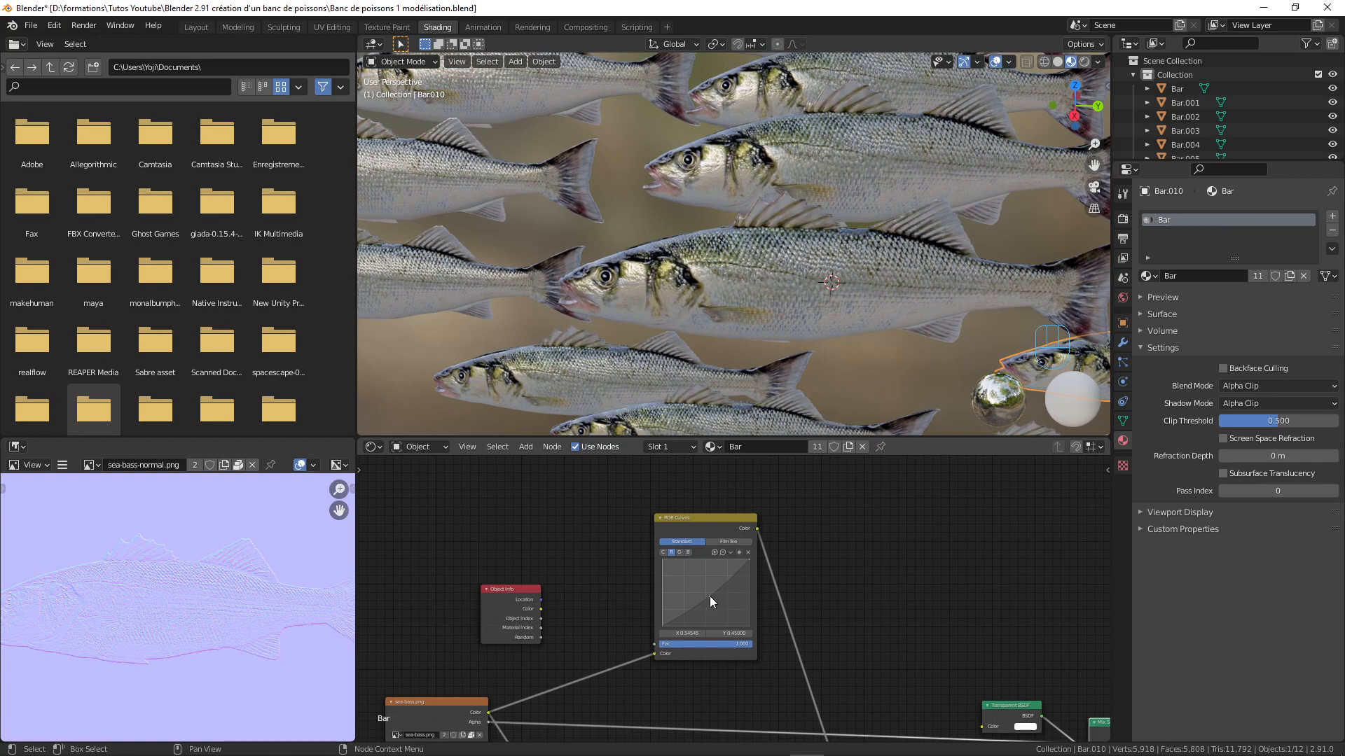
Compare the original sea-bass.png colours with the RGB Curves output by previewing the two nodes alternately
scroll(689, 536, down, 2)
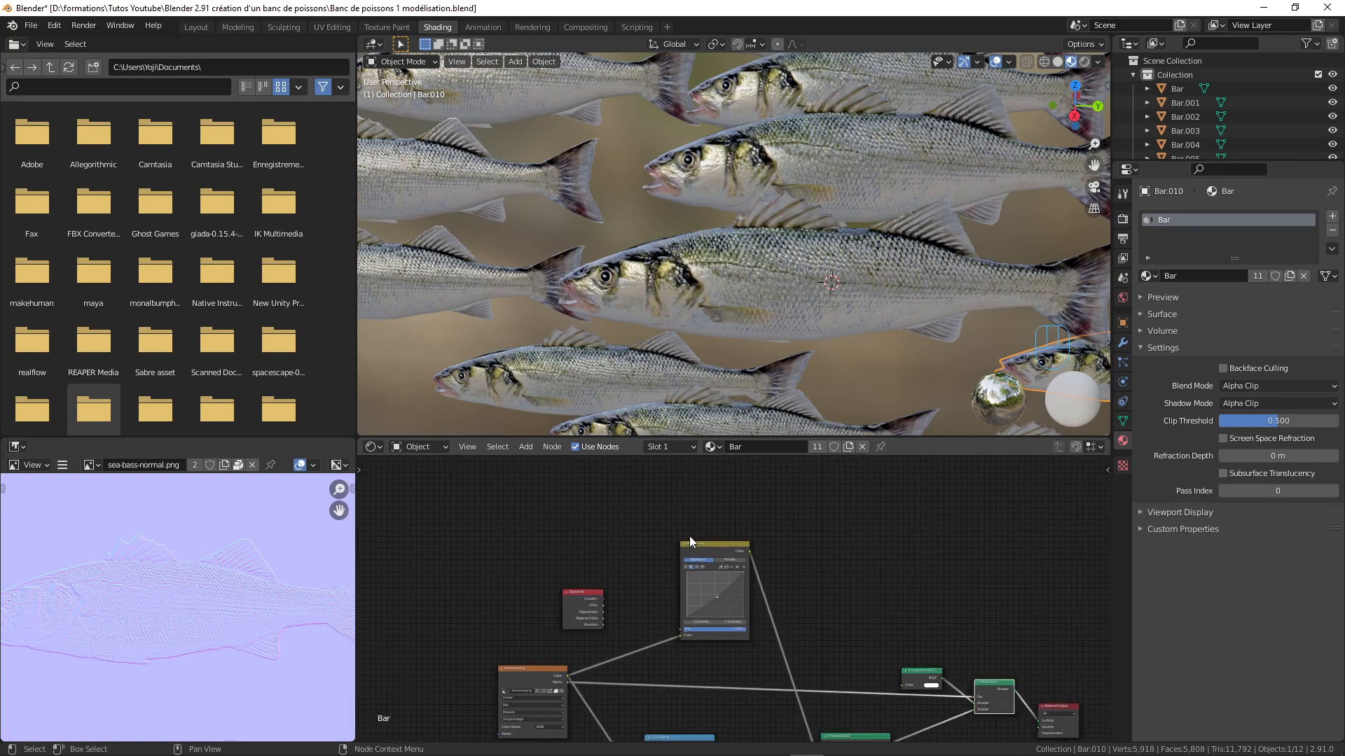
ctrl+shift+click(553, 673)
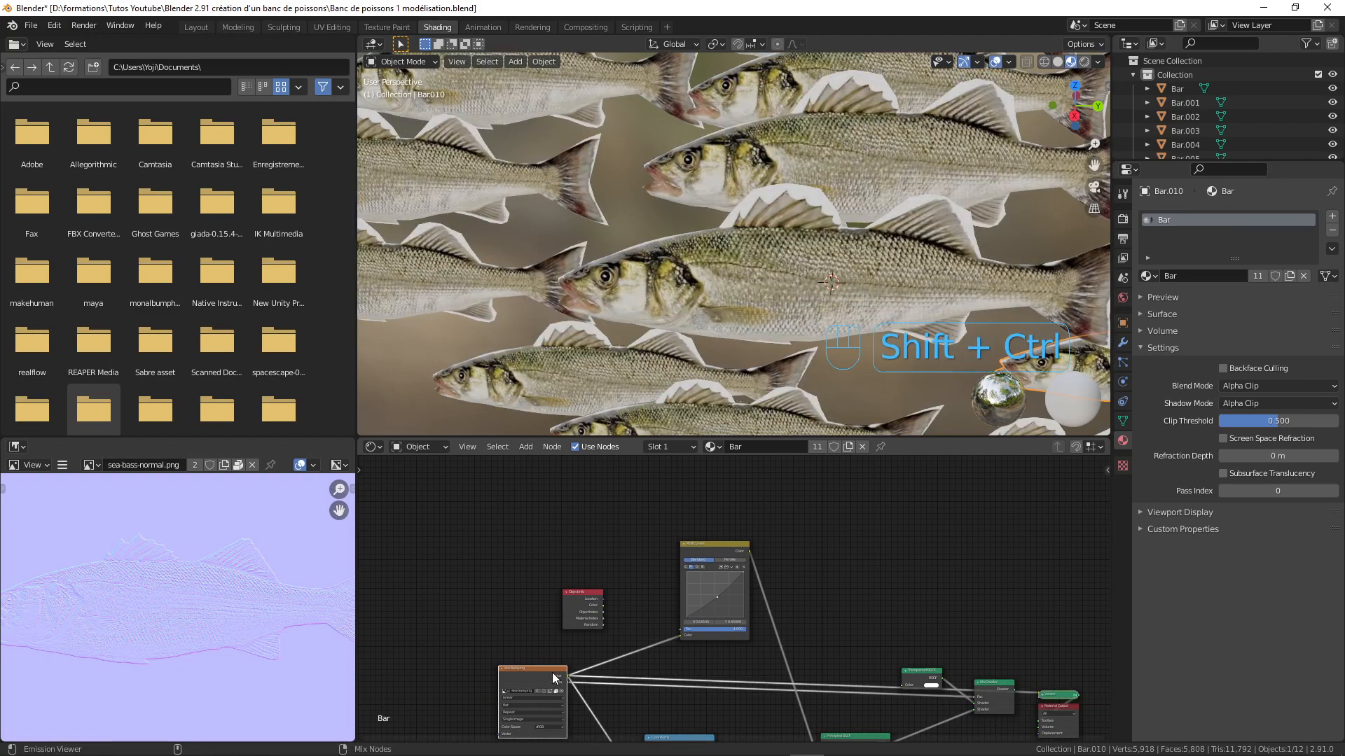
ctrl+shift+click(705, 549)
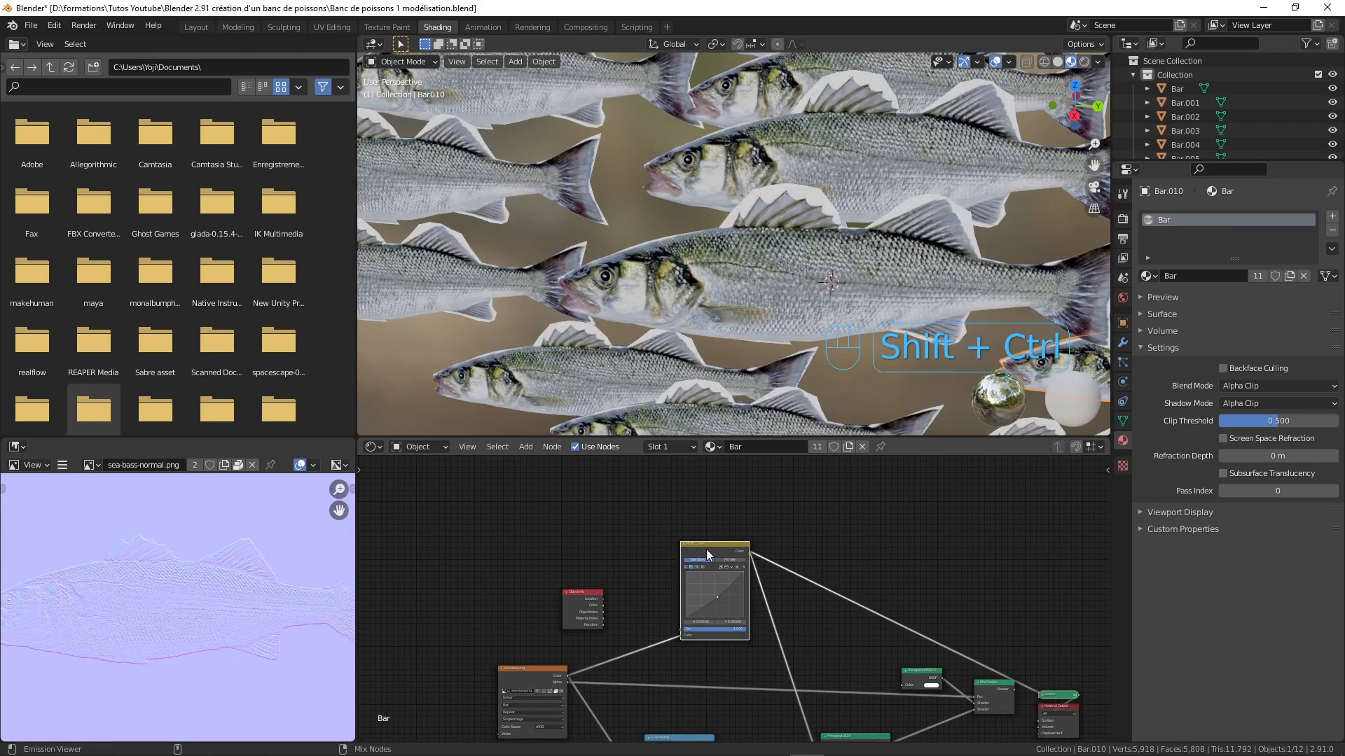
ctrl+shift+click(533, 667)
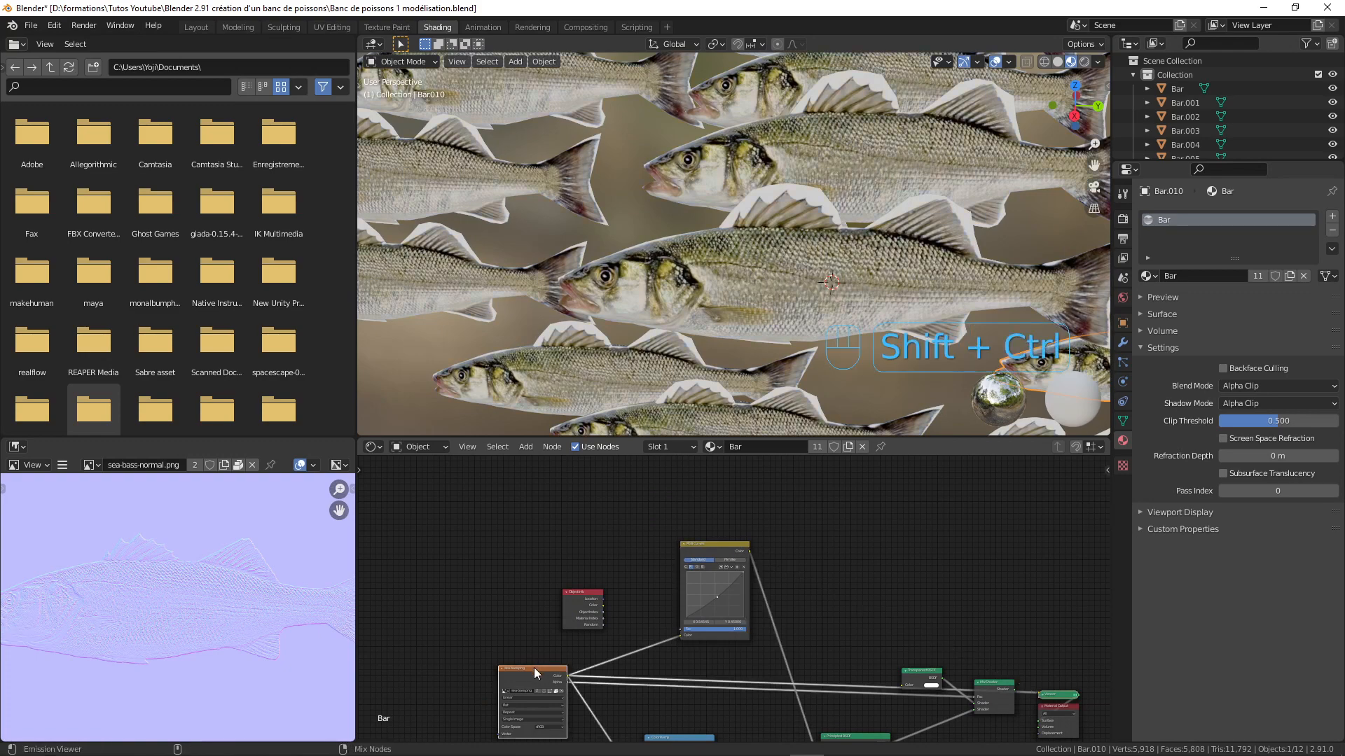
ctrl+shift+click(724, 543)
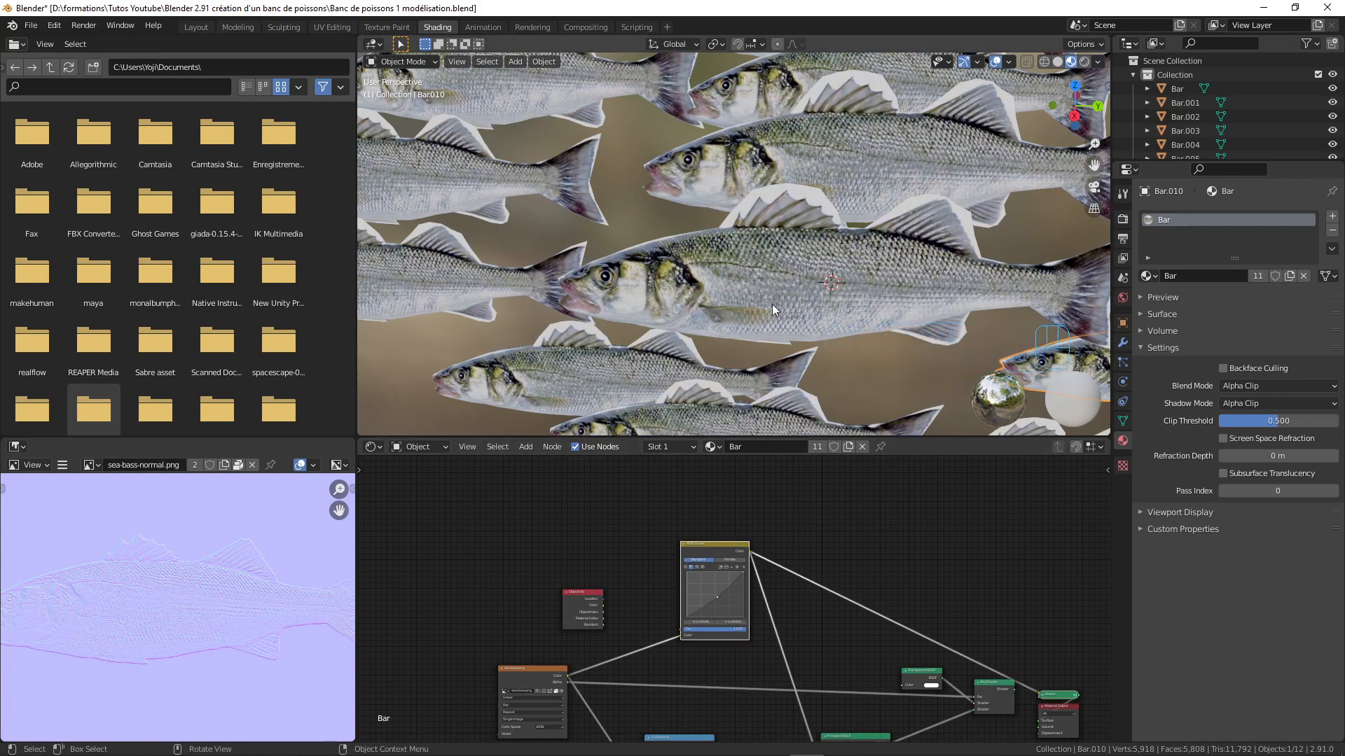
Reposition the Object Info node and connect its Random output to the RGB Curves Fac input
scroll(805, 583, up, 3)
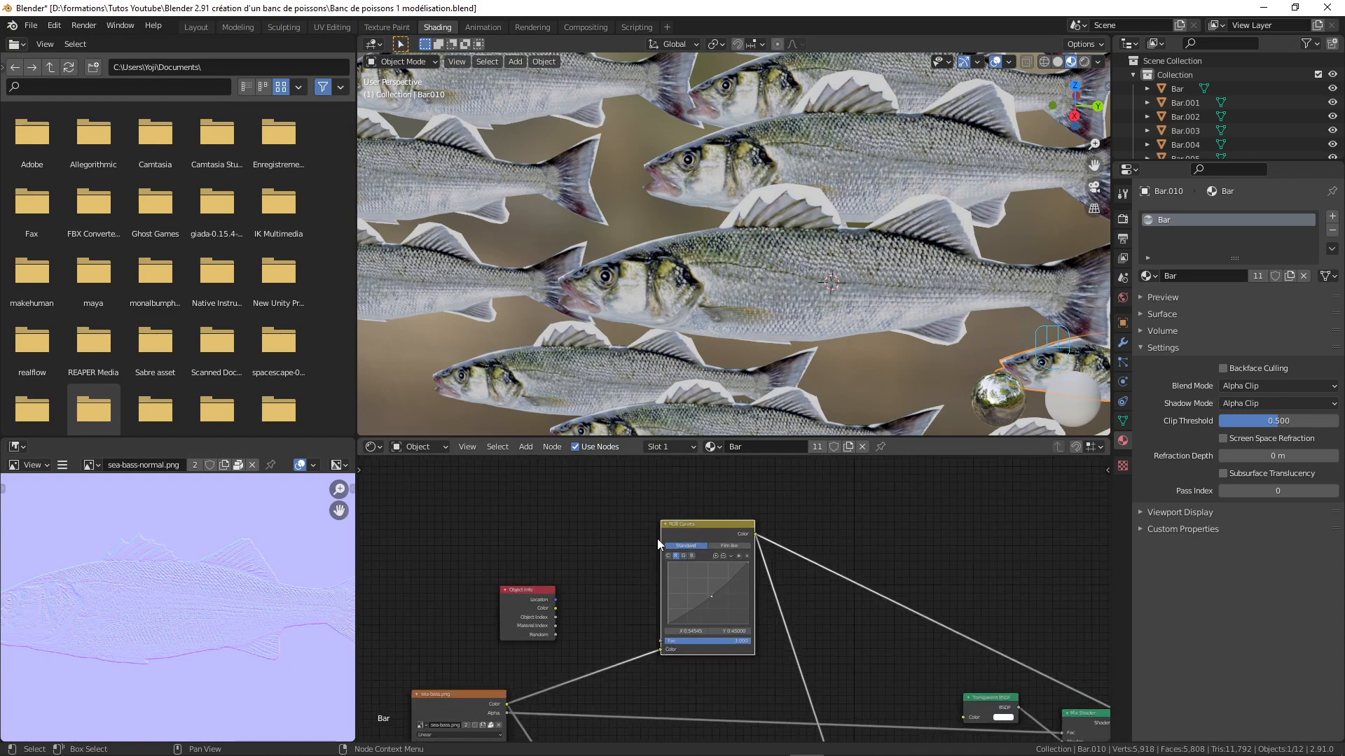
drag(536, 602, 570, 614)
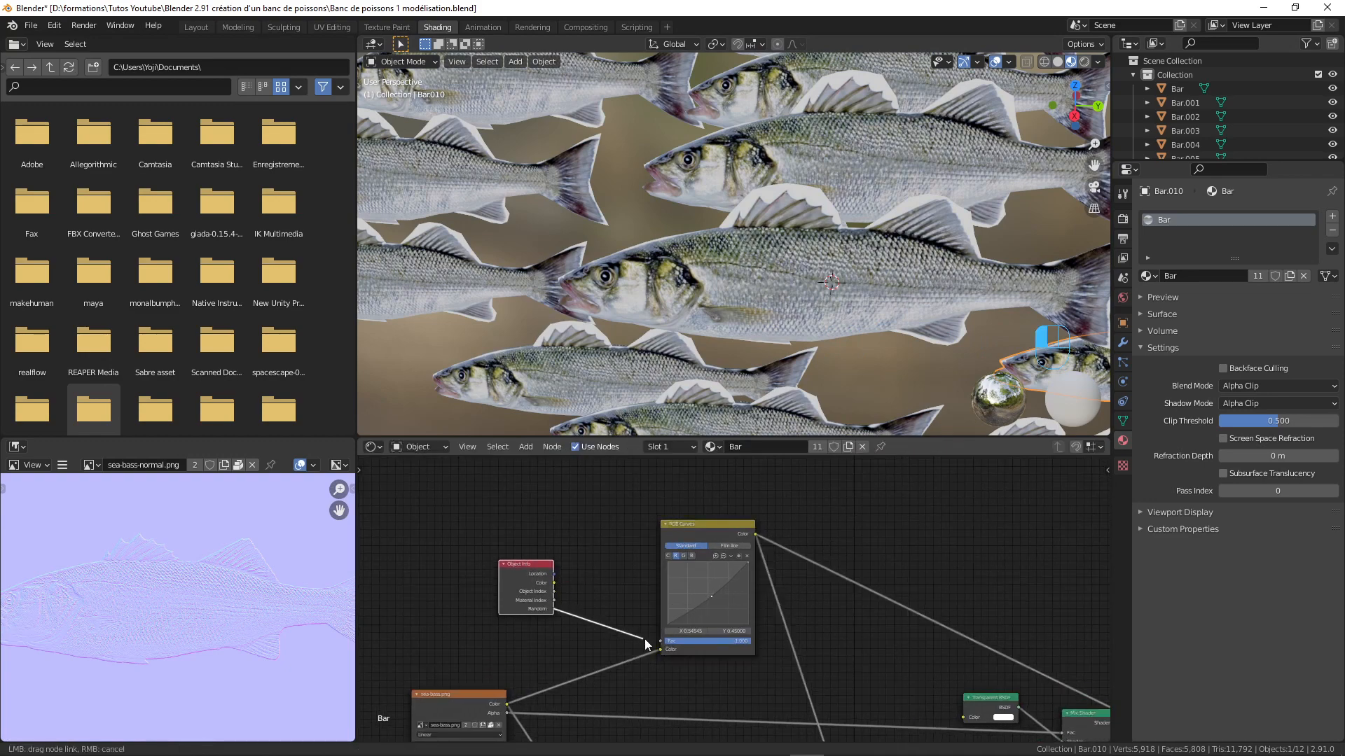
drag(645, 638, 660, 642)
Reconnect the Mix Shader to the material output and compare the tint of individual fish in the group
scroll(833, 605, down, 2)
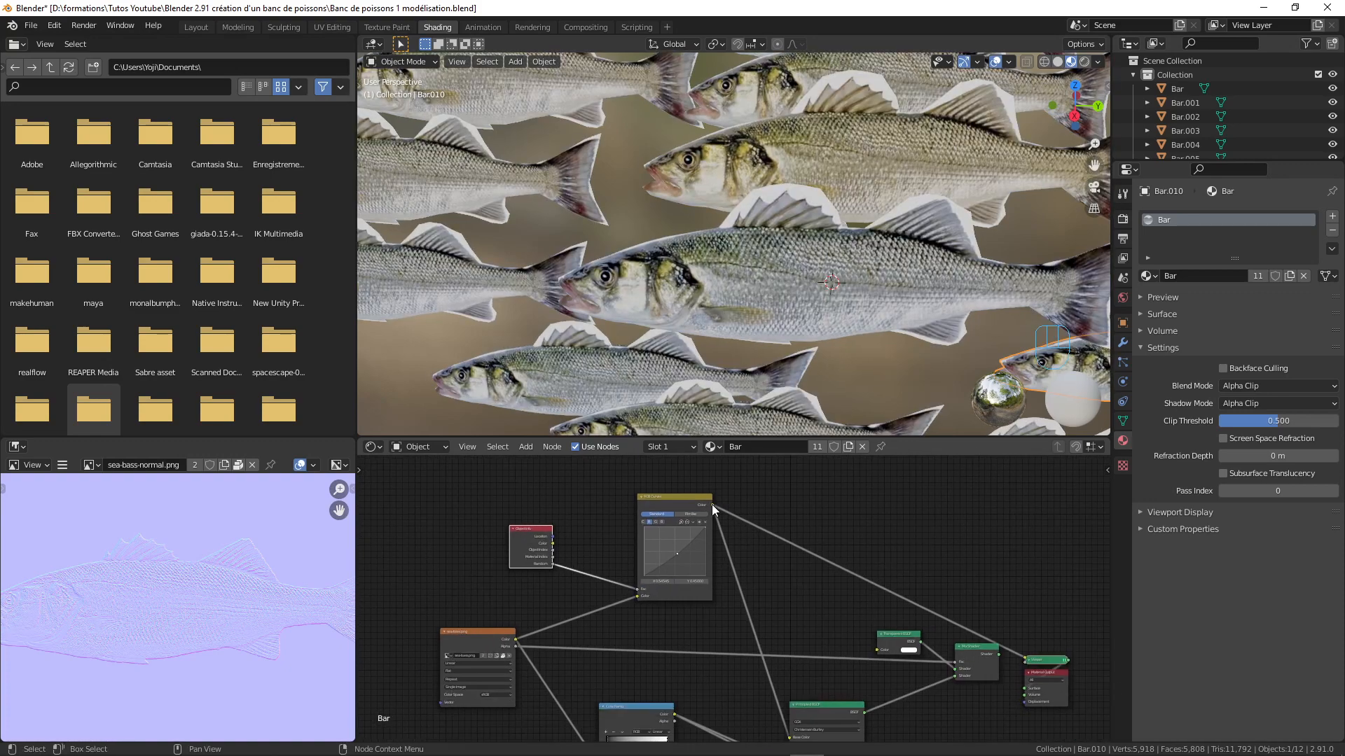
scroll(721, 523, down, 2)
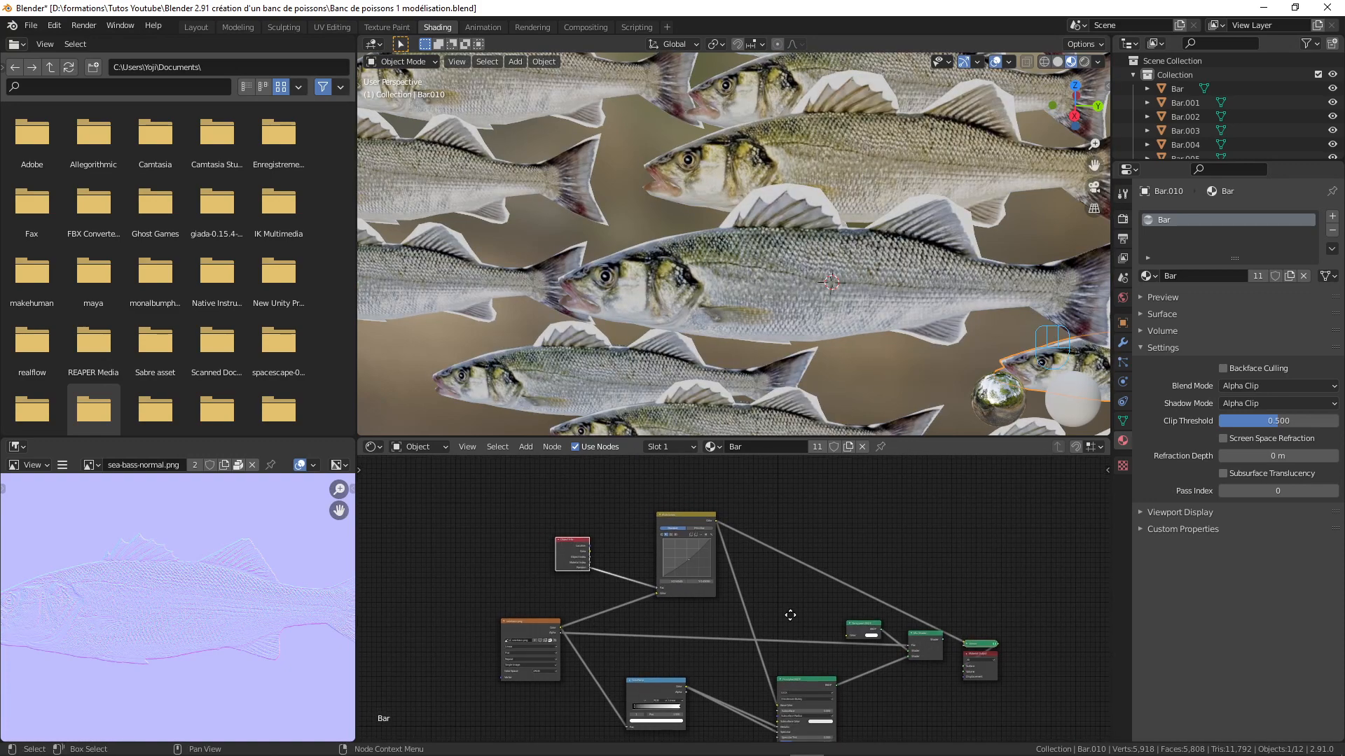
ctrl+shift+click(925, 625)
scroll(706, 311, down, 3)
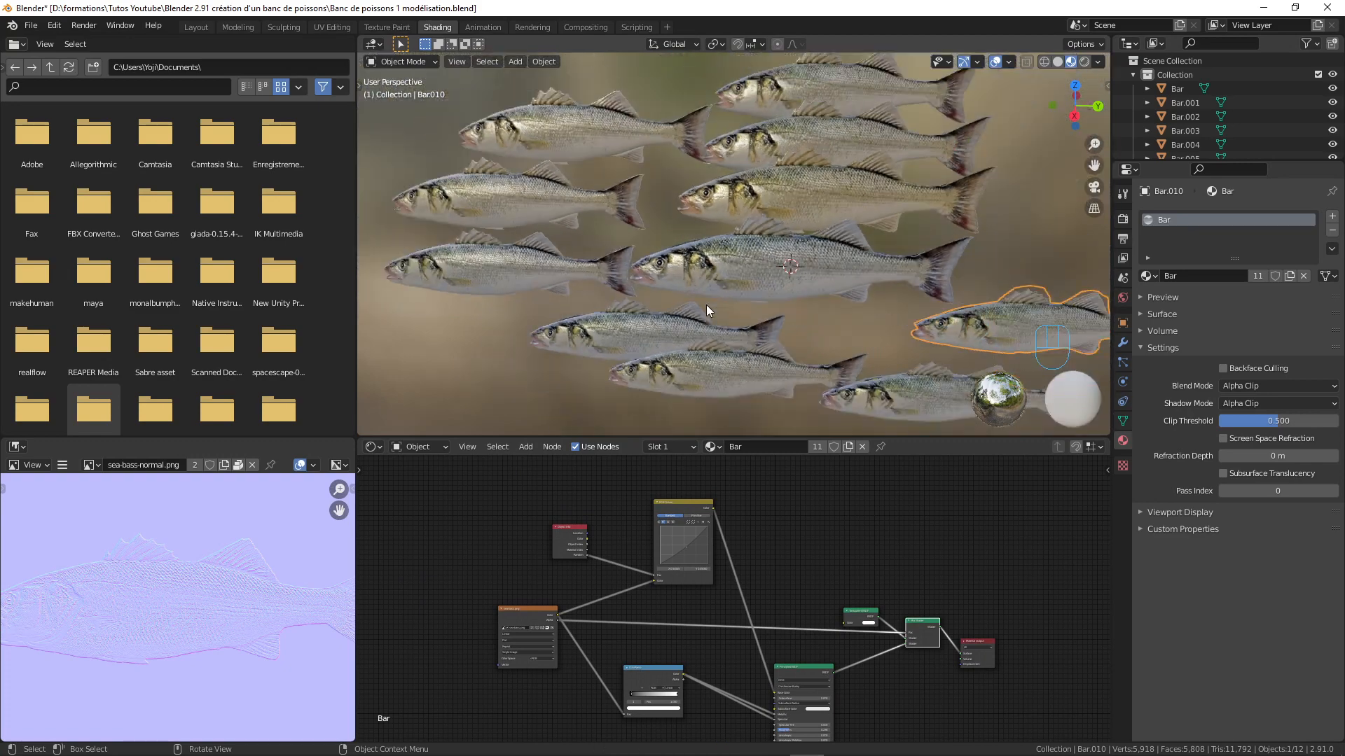
scroll(706, 305, down, 2)
scroll(763, 156, up, 2)
click(794, 190)
click(742, 266)
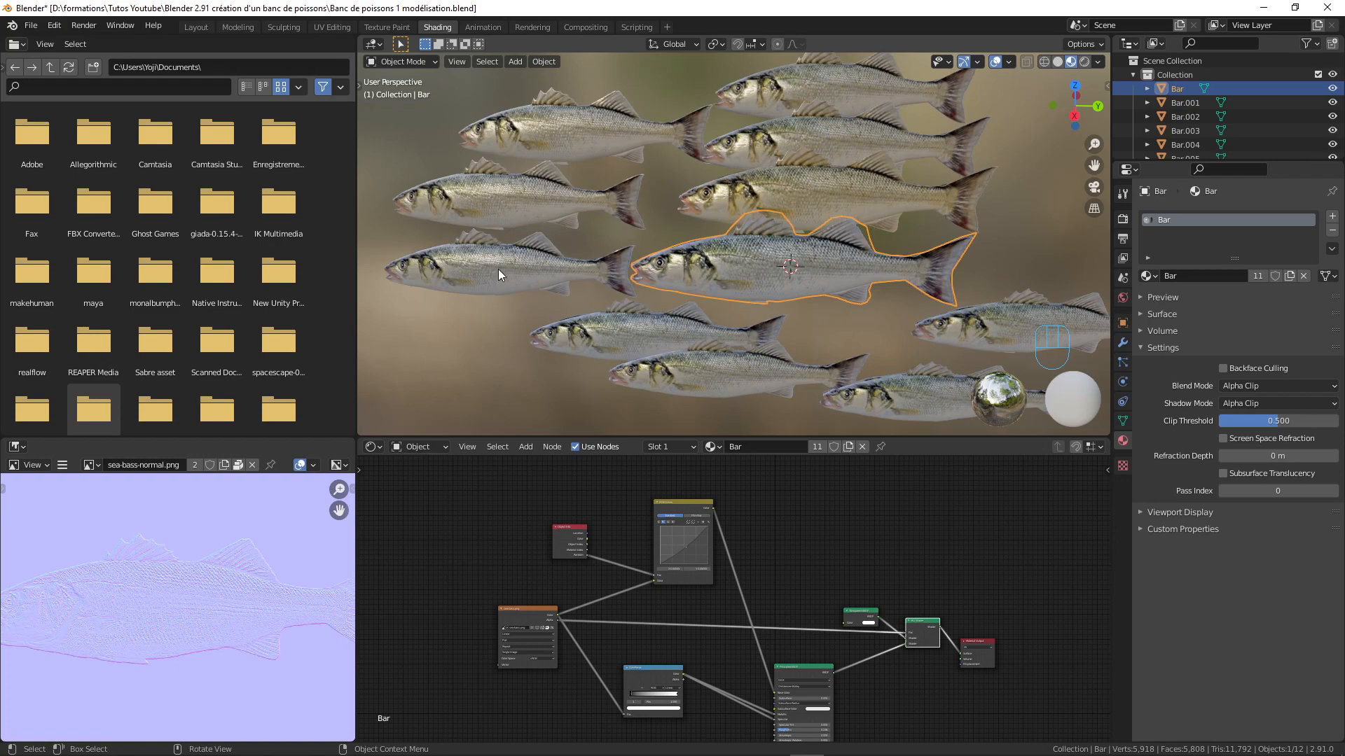
Preview Object Info's Random values on the fish to compare them with the tints, and return to the Mix Shader result
ctrl+shift+click(570, 529)
ctrl+shift+click(570, 533)
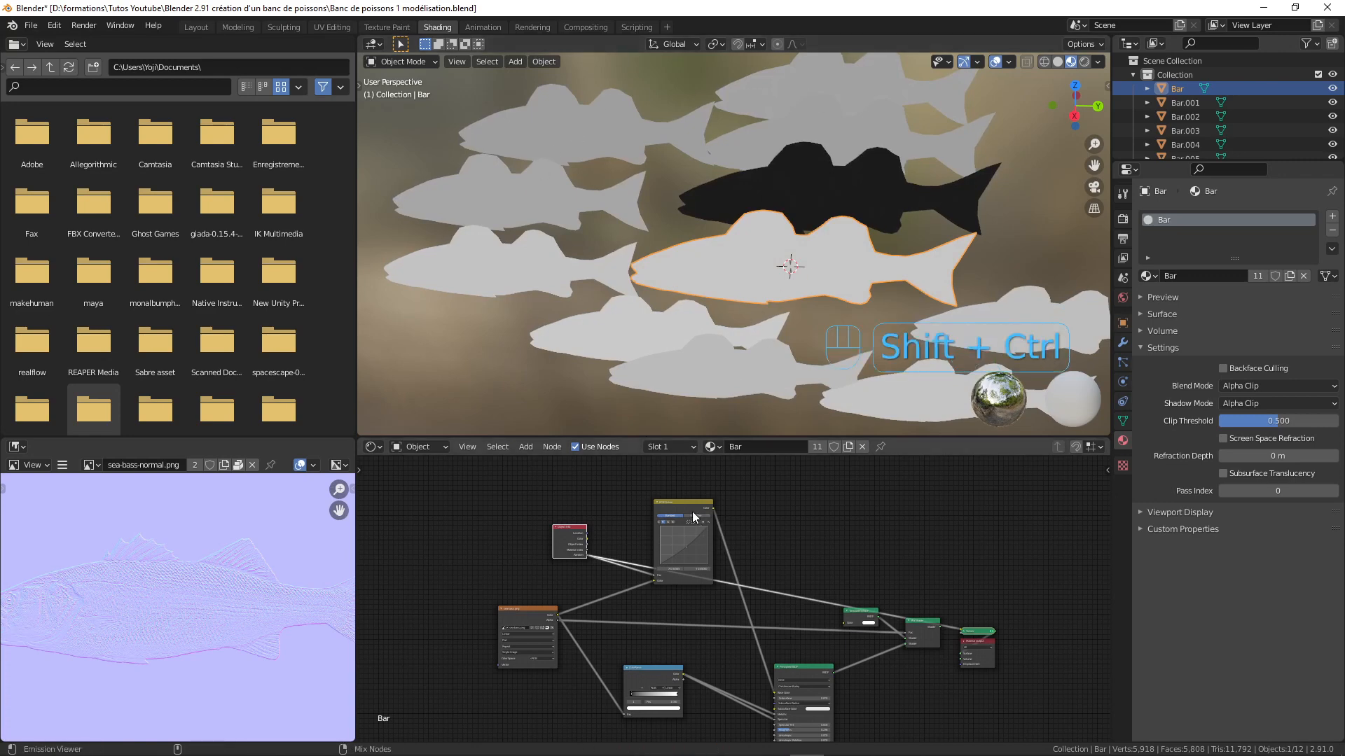
ctrl+shift+click(922, 619)
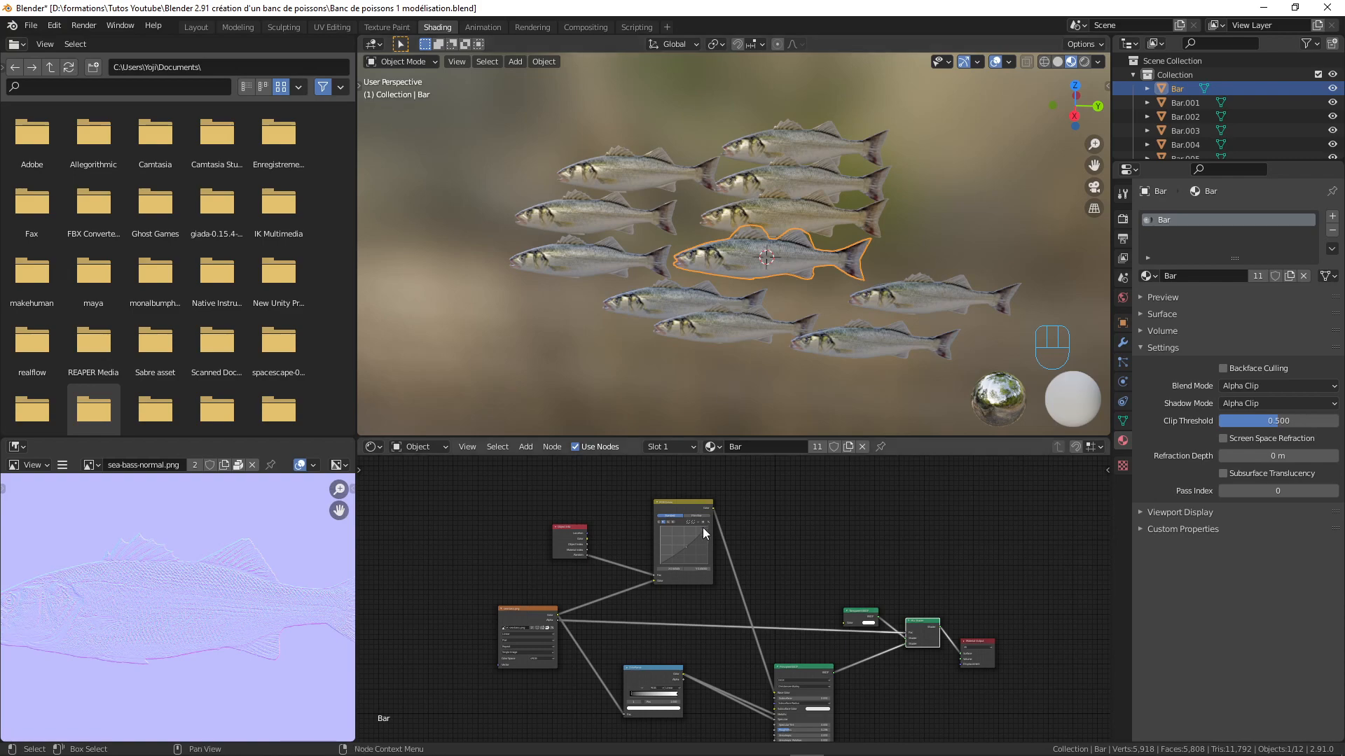
scroll(689, 518, up, 3)
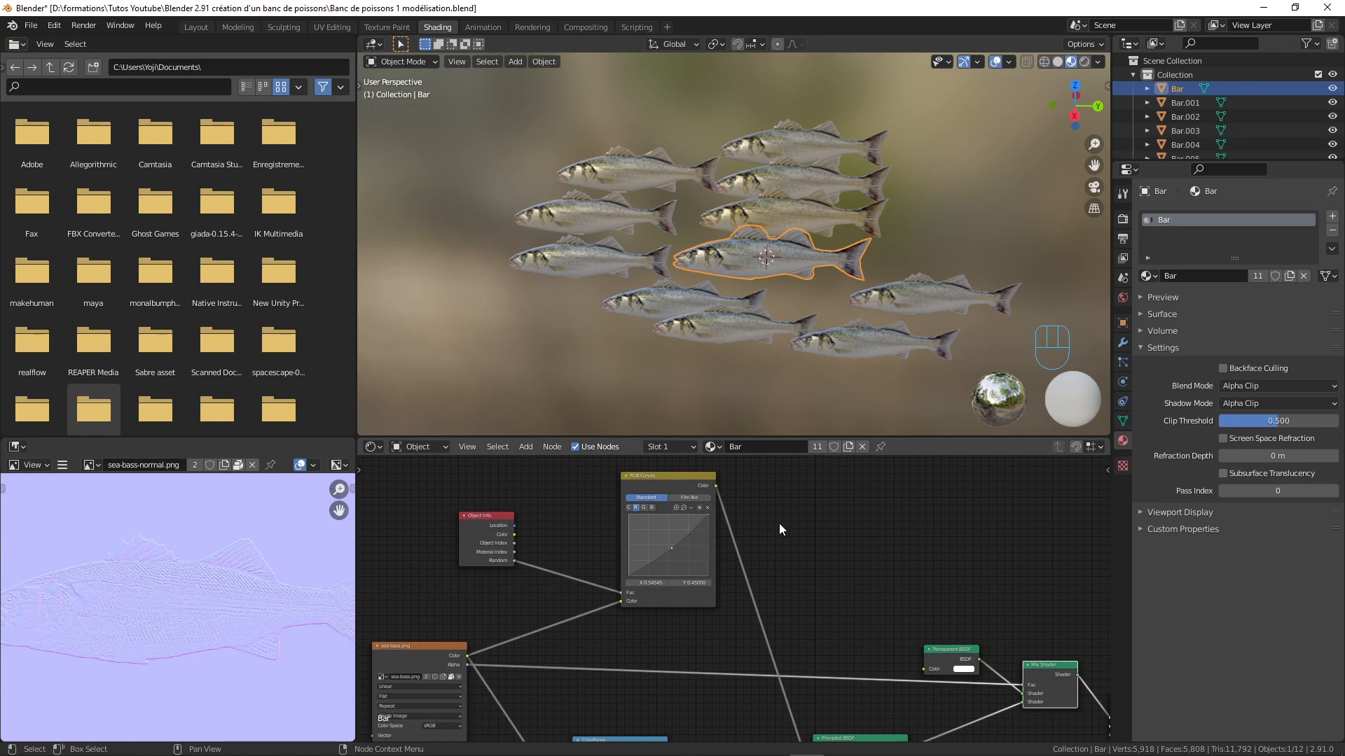
key(shift+a)
mouse_move(778, 523)
scroll(818, 273, up, 4)
scroll(816, 272, down, 4)
Preview the sea-bass.png texture's Color output on the fish, followed by its Alpha output
scroll(595, 584, down, 6)
middle_drag(644, 602, 770, 490)
scroll(660, 570, up, 5)
middle_drag(659, 570, 654, 645)
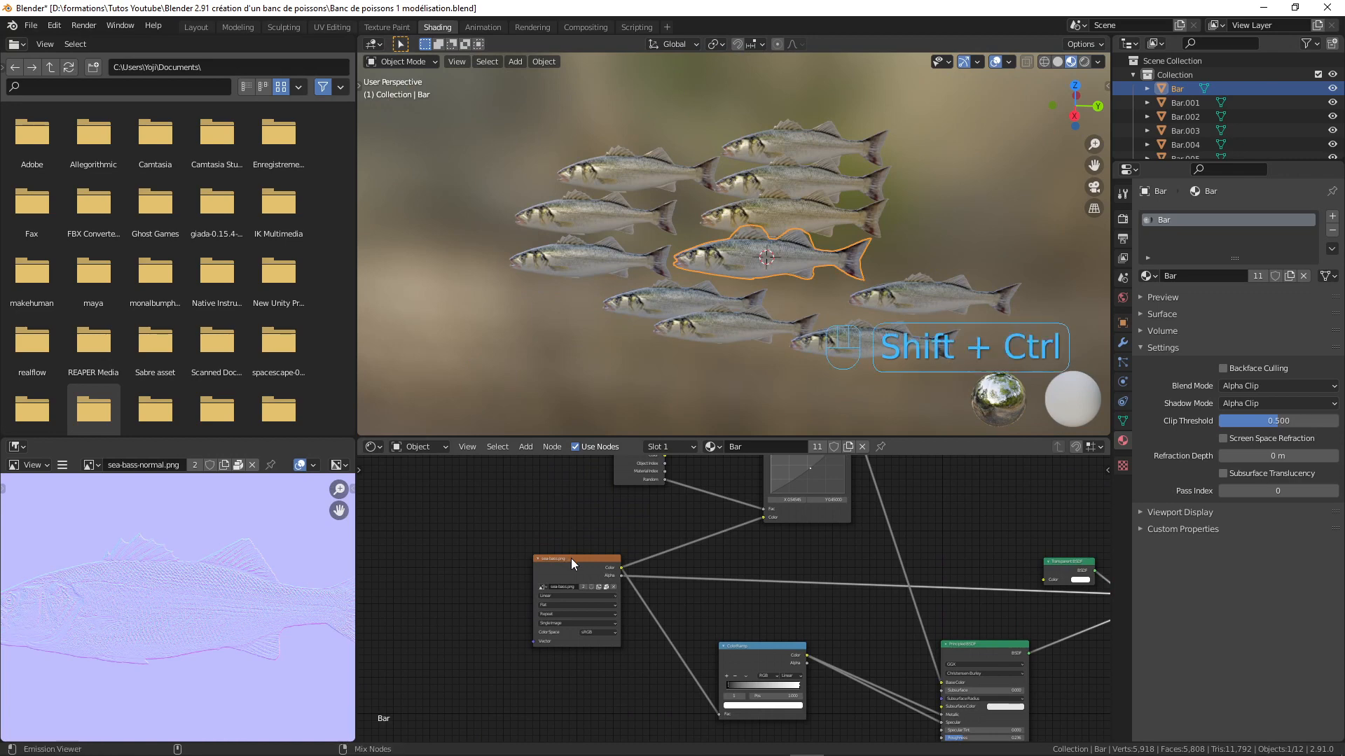
ctrl+shift+click(570, 559)
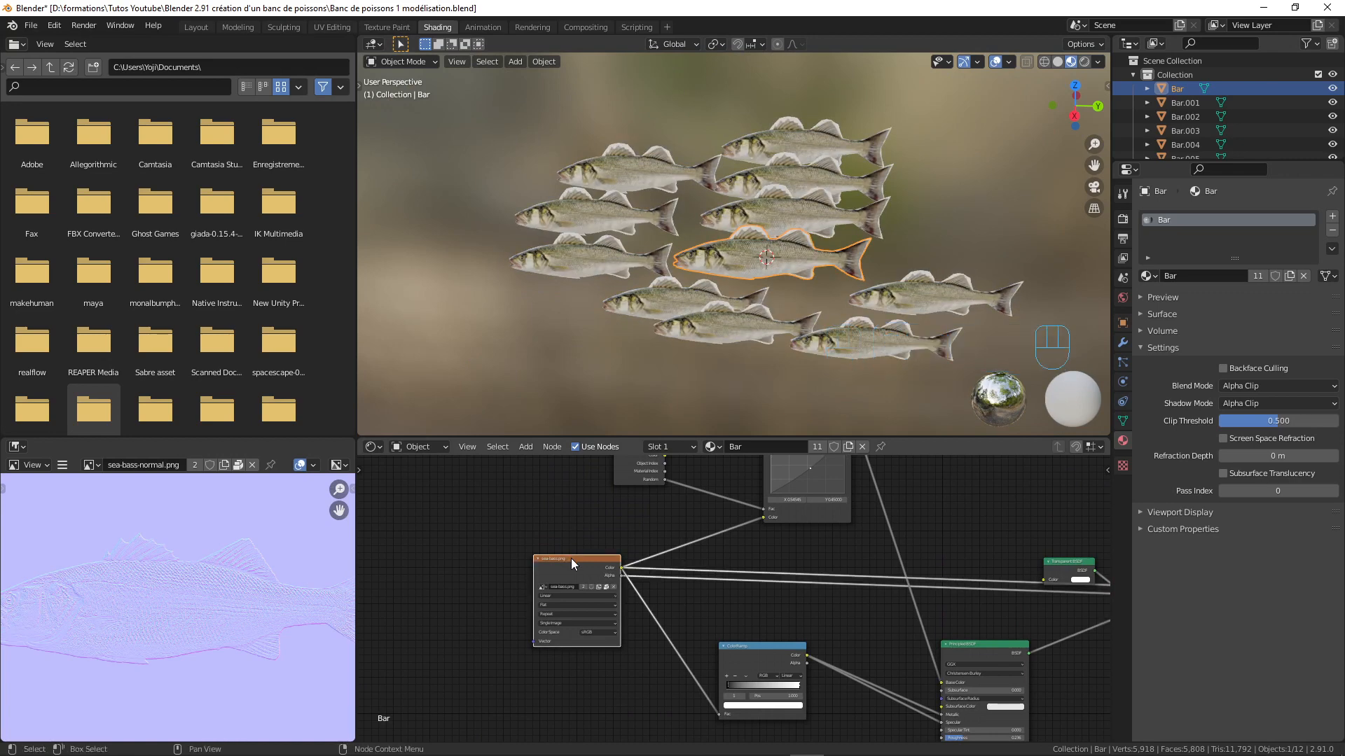
ctrl+shift+click(570, 561)
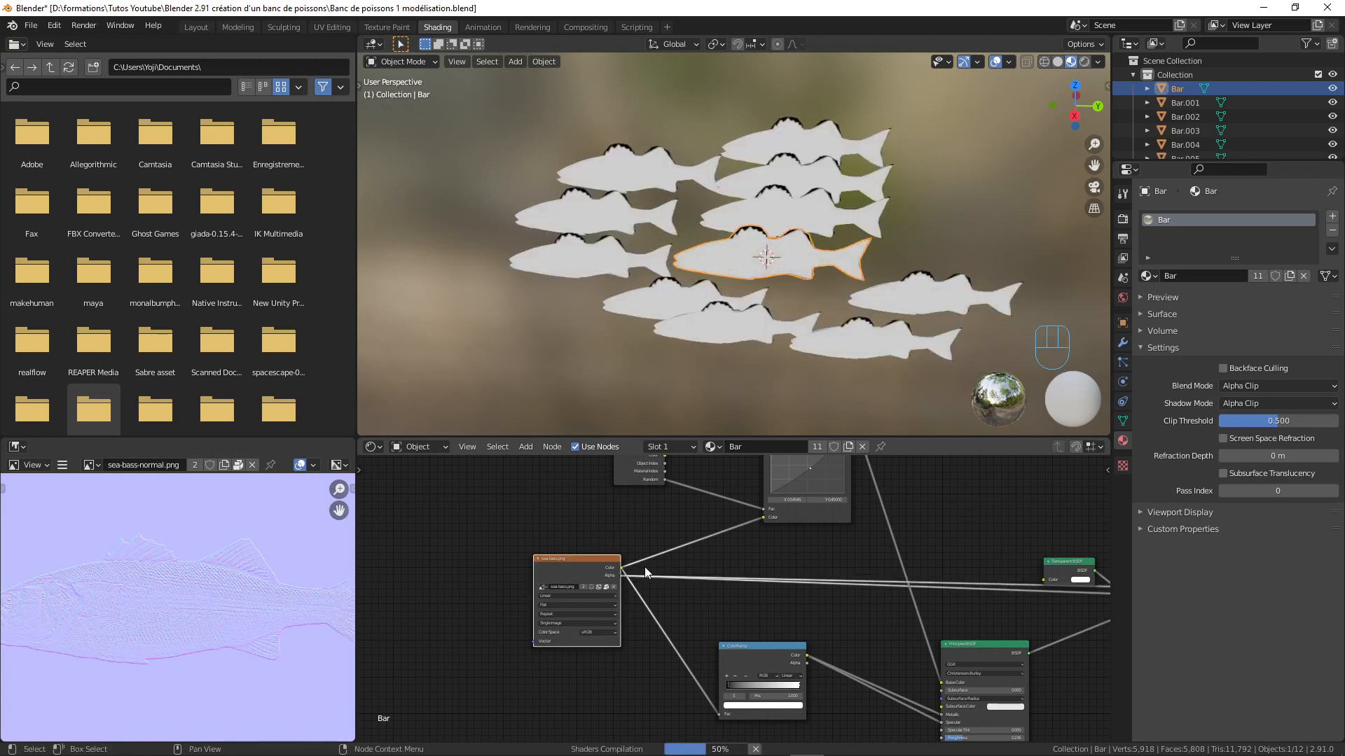
Reconnect the Mix Shader to the material output to restore the full Bar material on the fish
middle_drag(654, 564, 358, 530)
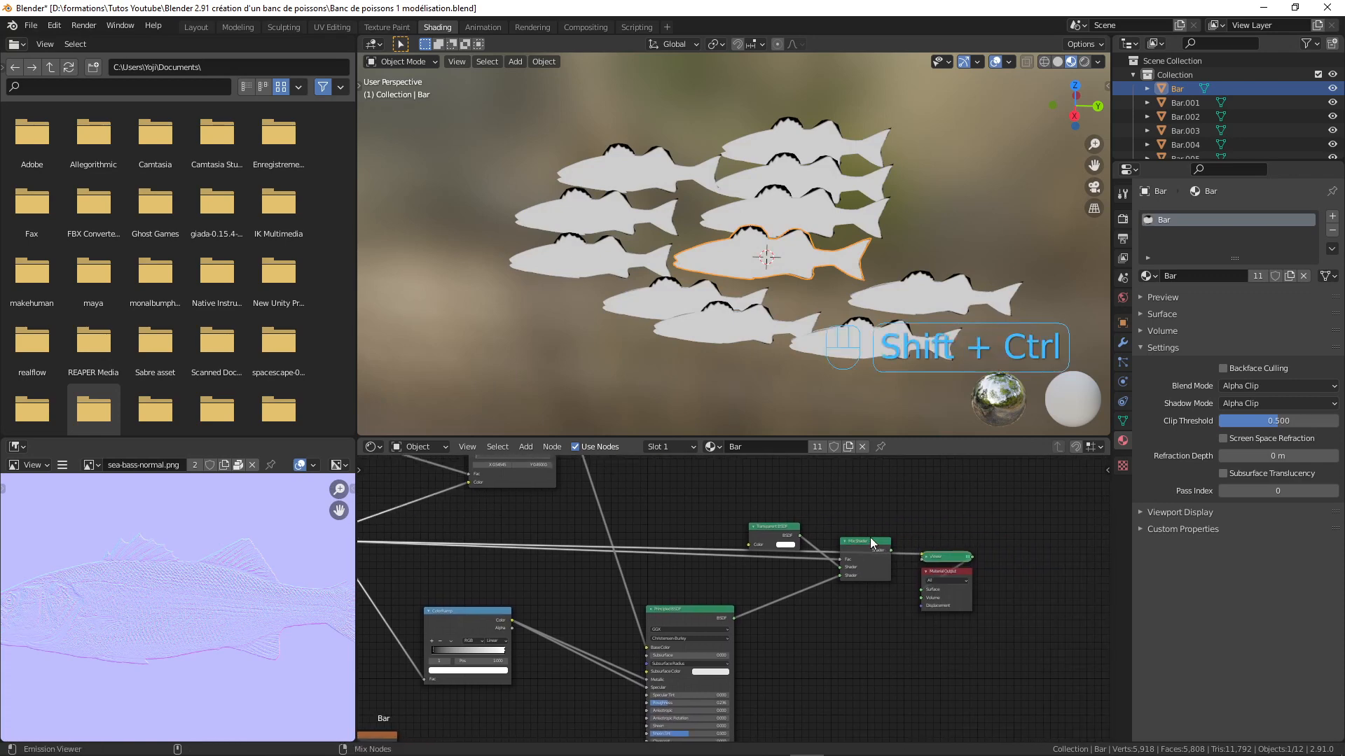
ctrl+shift+click(871, 543)
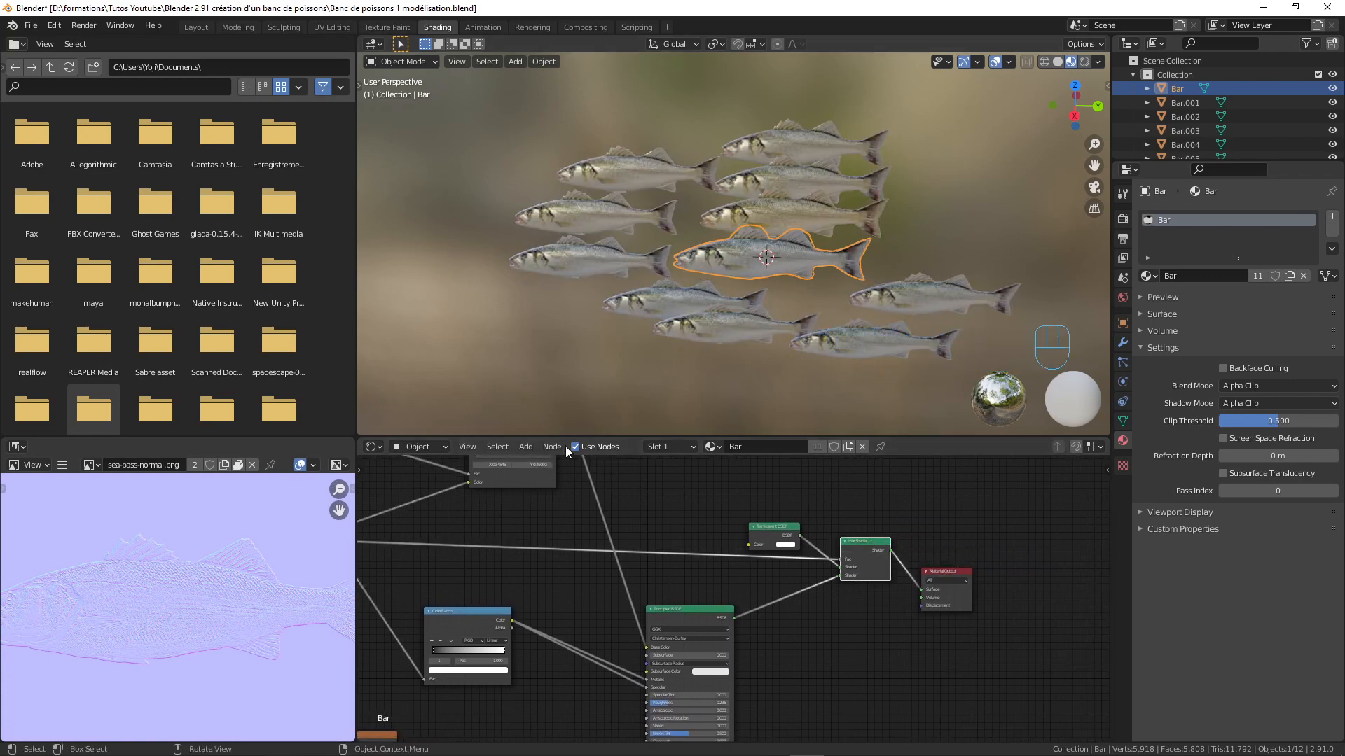
Examine how the fish texture, ColorRamp and sea-bass-normal.png with its Normal Map feed the Principled BSDF
middle_drag(741, 514, 894, 555)
middle_drag(703, 525, 746, 576)
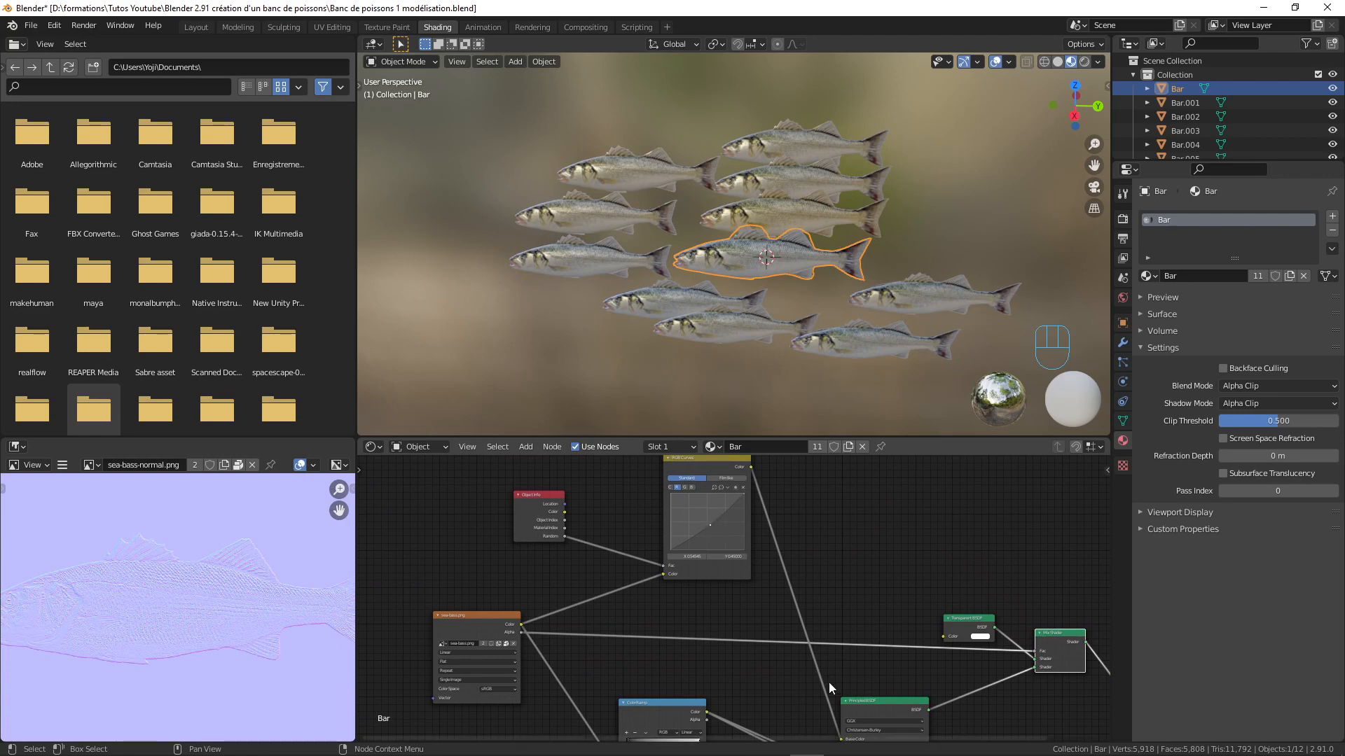
scroll(717, 591, down, 3)
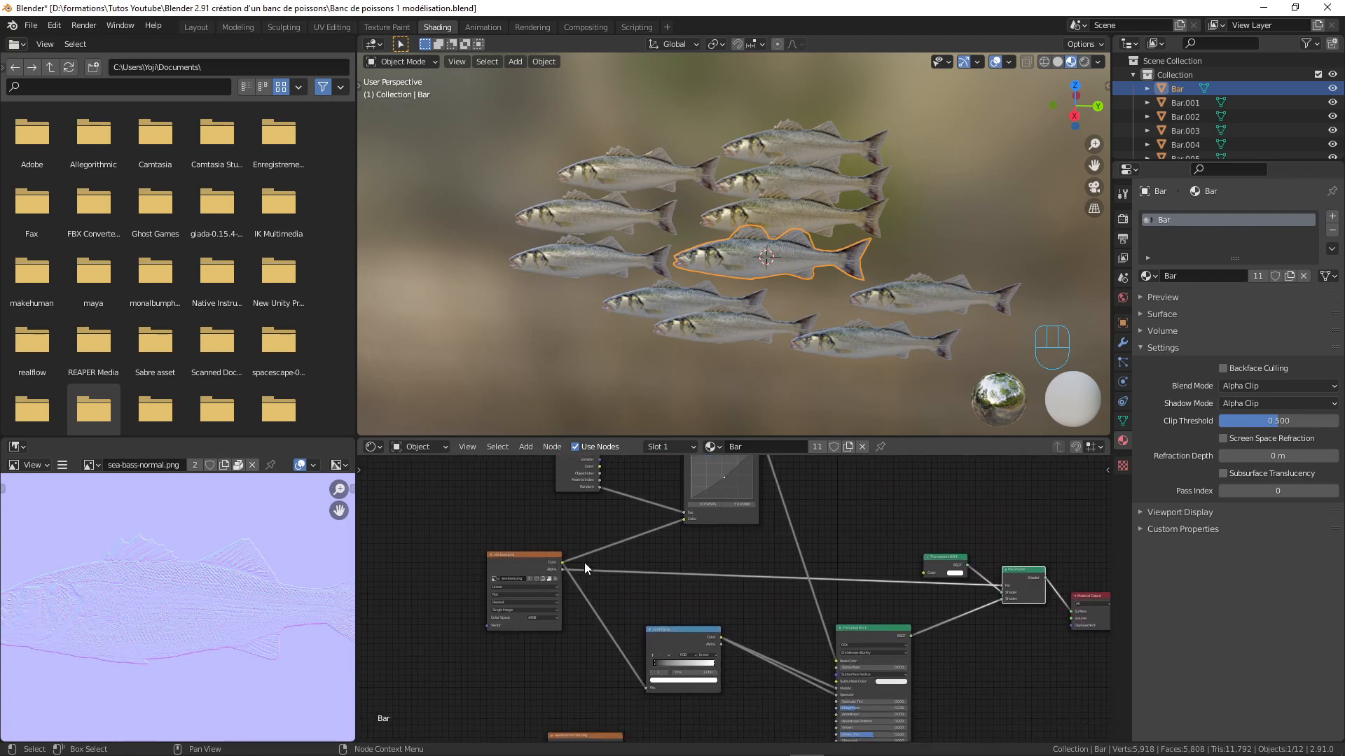
middle_drag(686, 609, 641, 569)
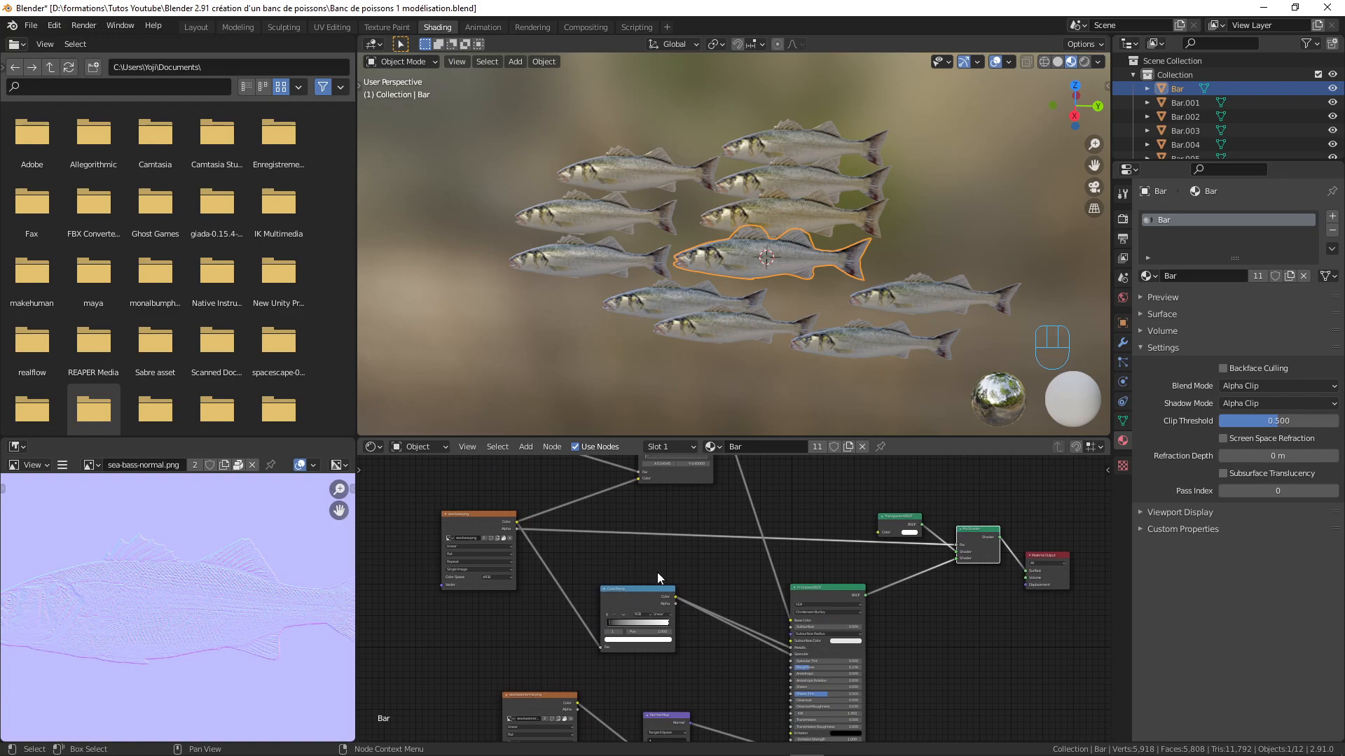
scroll(750, 595, up, 4)
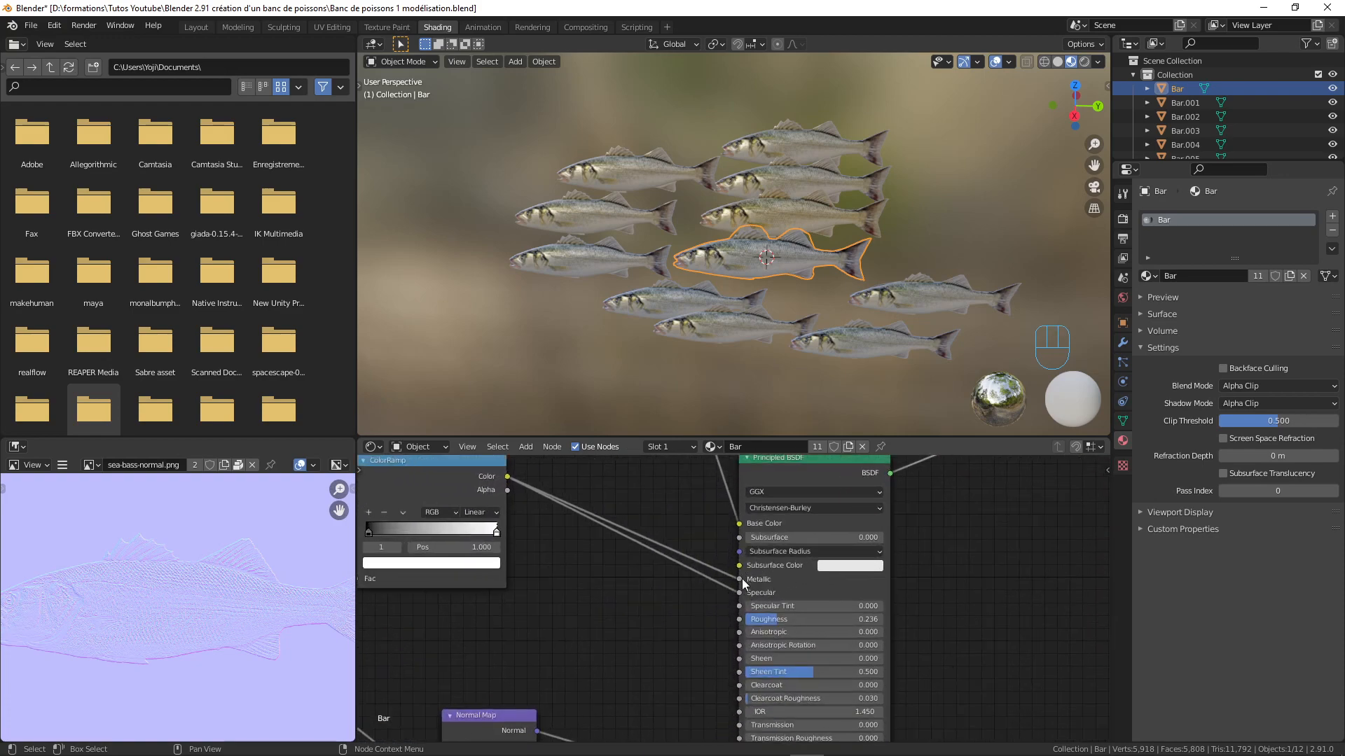
scroll(742, 580, down, 2)
middle_drag(658, 636, 712, 543)
scroll(632, 581, up, 2)
middle_drag(631, 574, 809, 555)
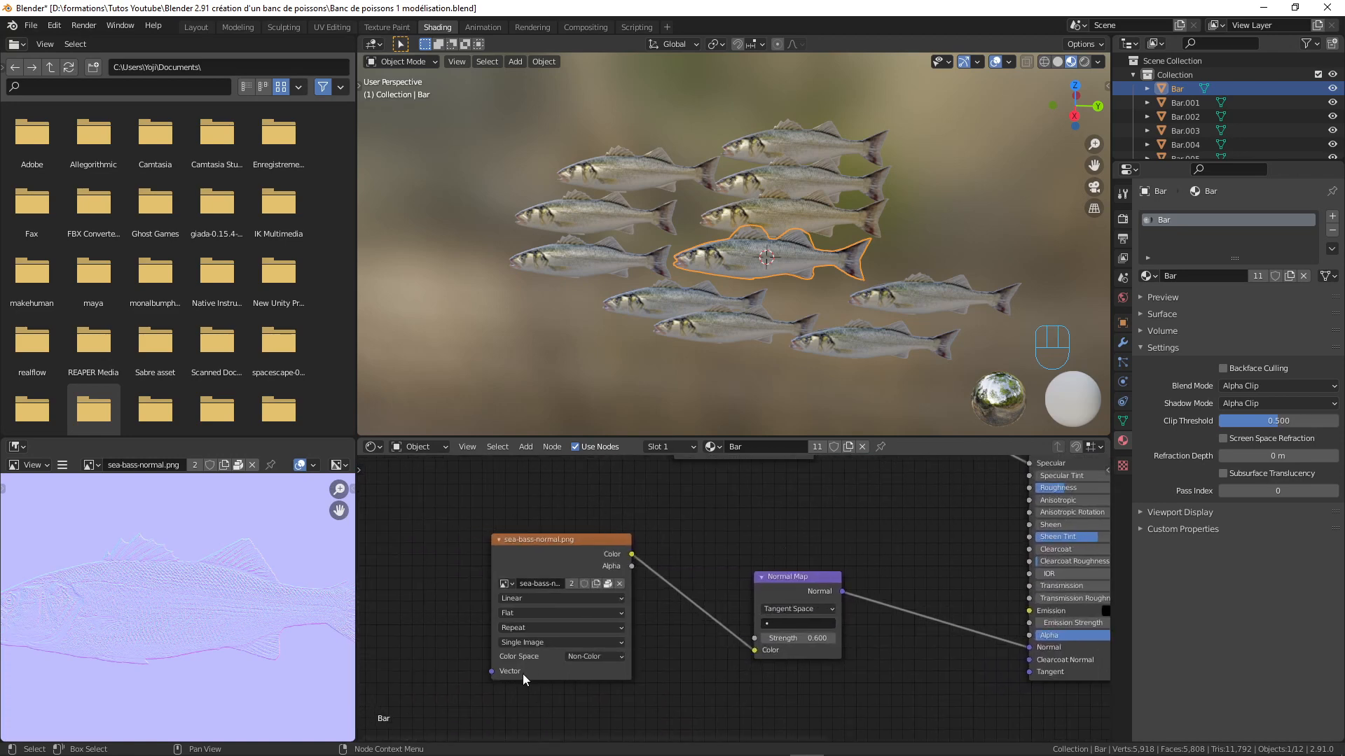
scroll(177, 578, up, 3)
scroll(178, 578, down, 2)
middle_drag(825, 654, 701, 662)
scroll(834, 569, down, 4)
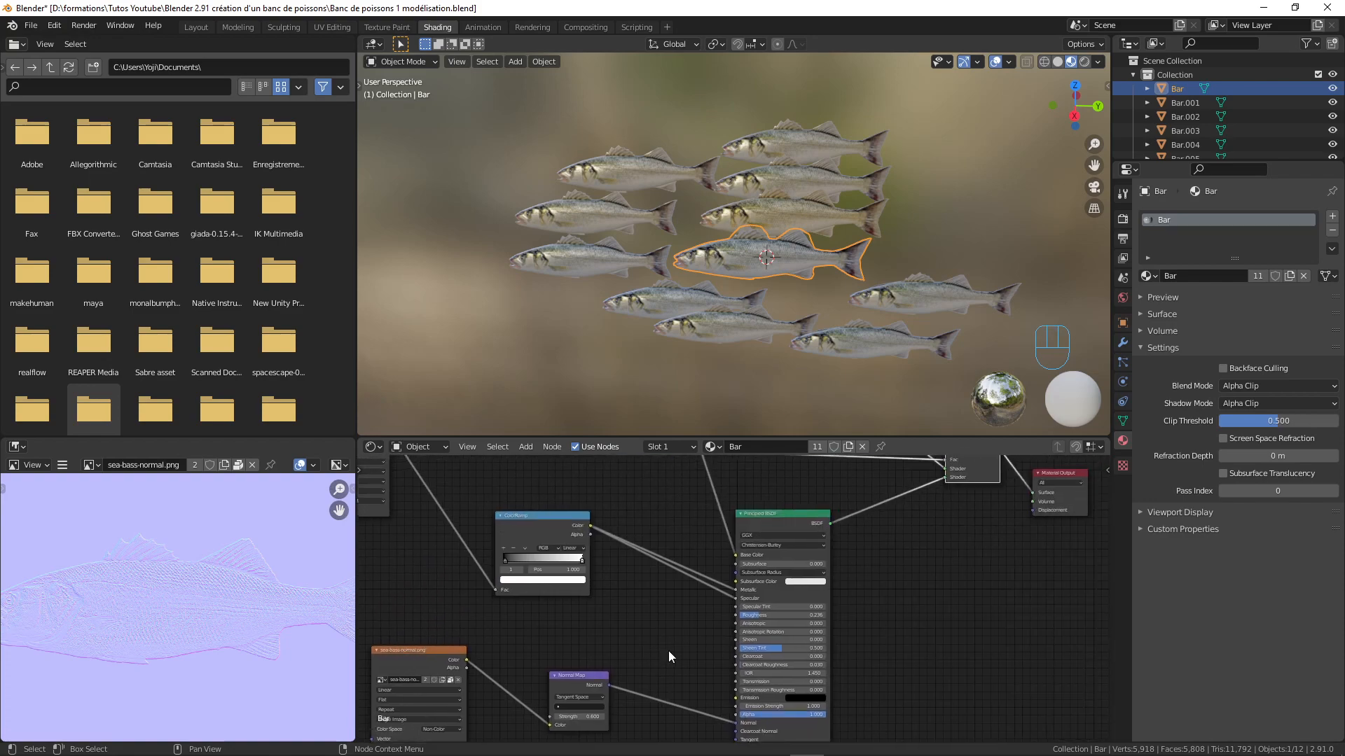
Move the Material Output node slightly farther from the Mix Shader and review the final shader connections
middle_drag(885, 564, 830, 605)
drag(922, 544, 943, 547)
scroll(900, 518, up, 5)
middle_drag(860, 490, 855, 512)
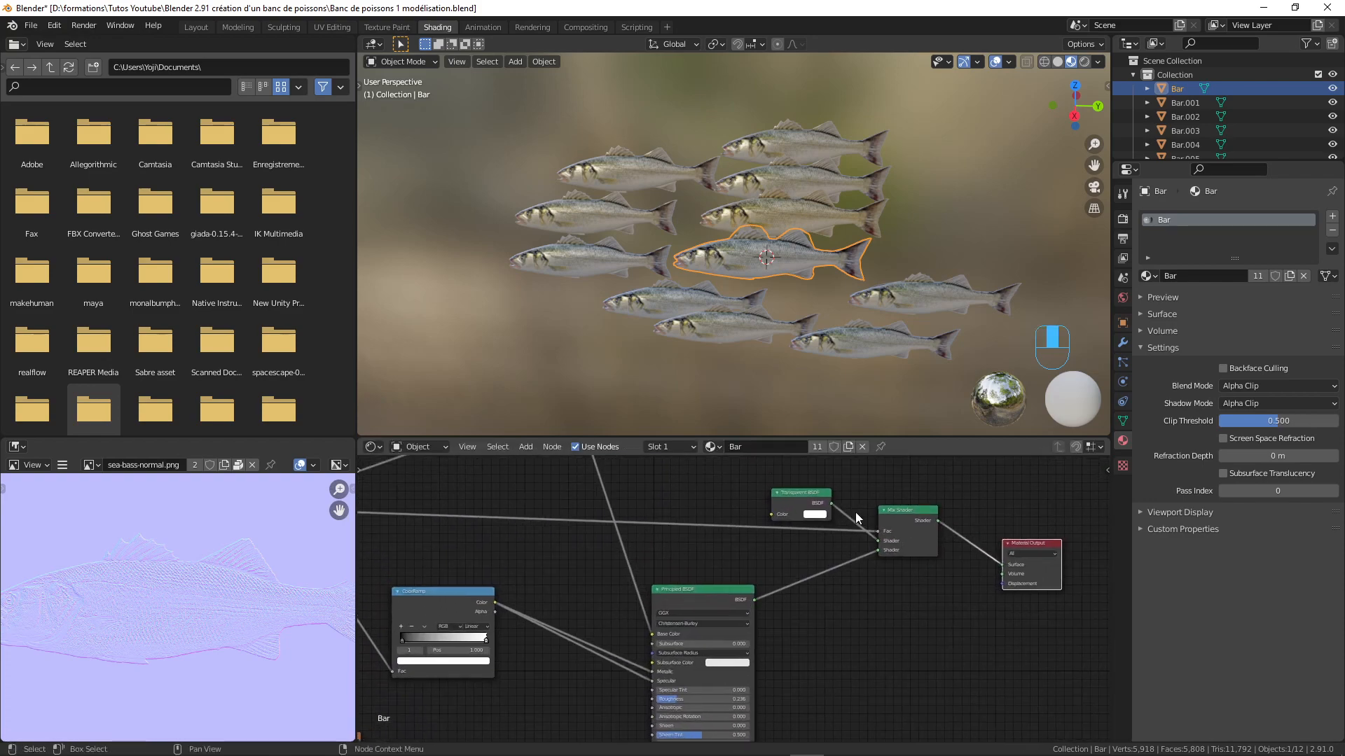
scroll(624, 596, down, 3)
middle_drag(623, 595, 679, 564)
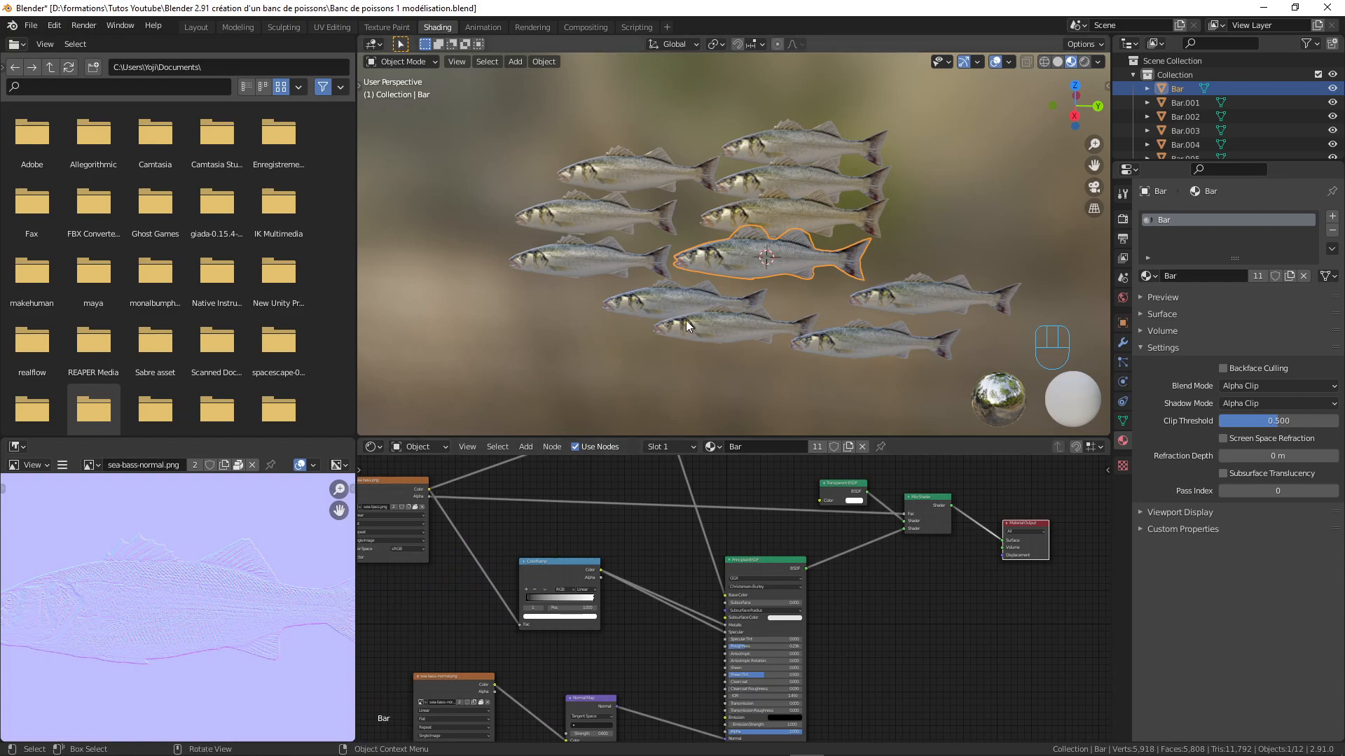
Inspect the Bar fish up close, including its mesh in Edit Mode, and view the group from several angles
scroll(692, 318, up, 5)
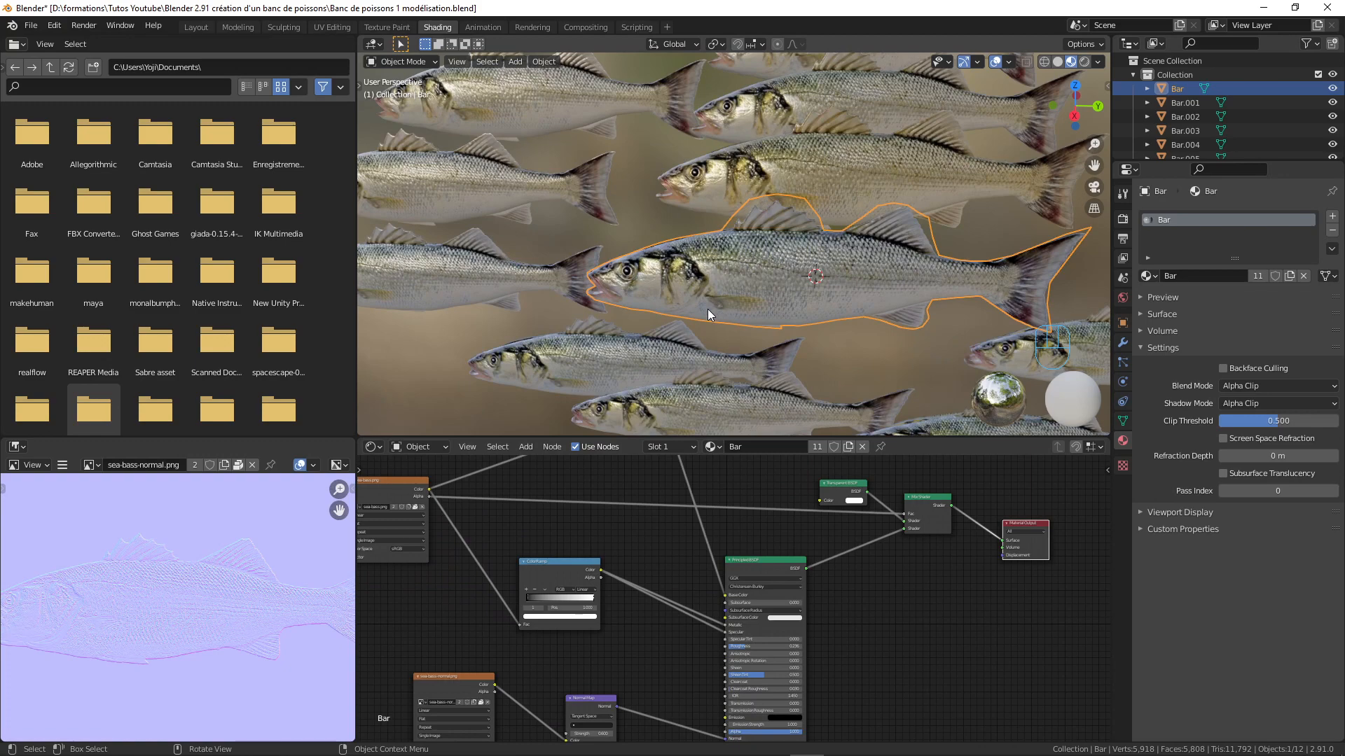
middle_drag(708, 309, 746, 291)
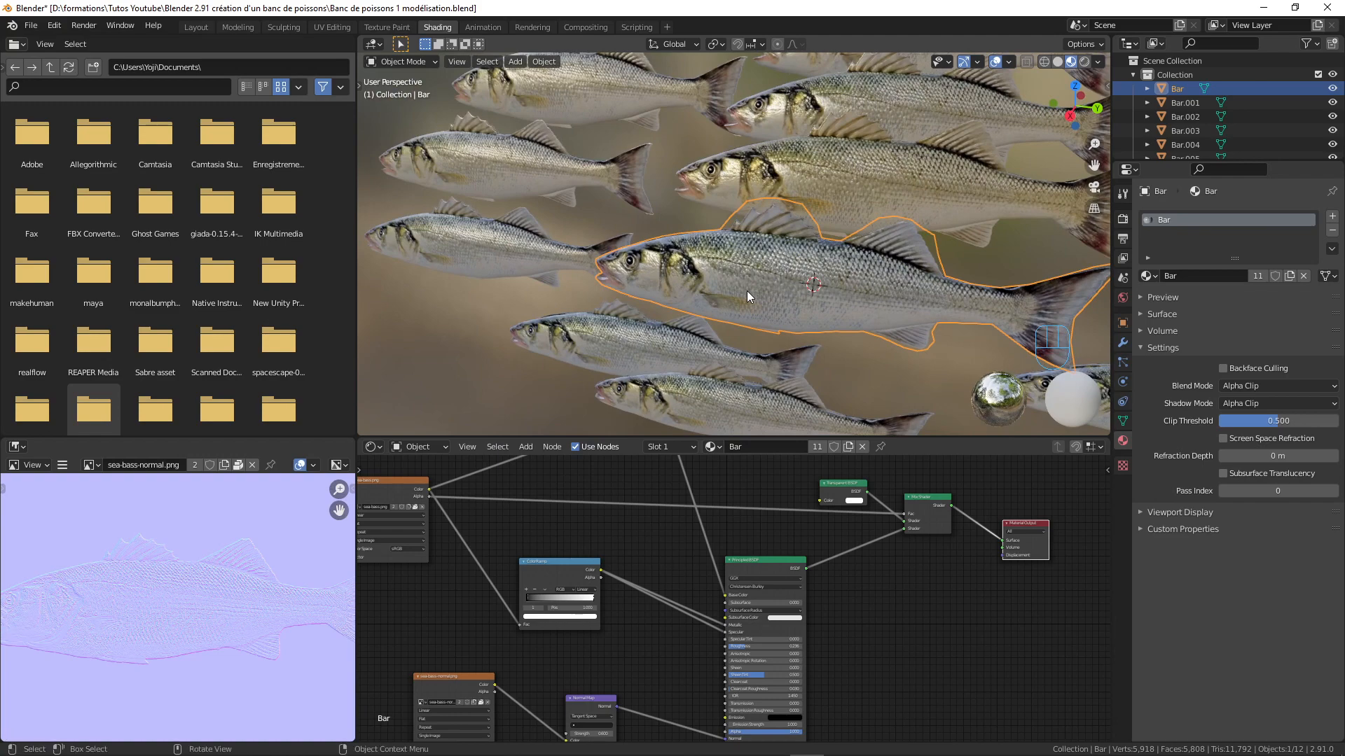
key(Tab)
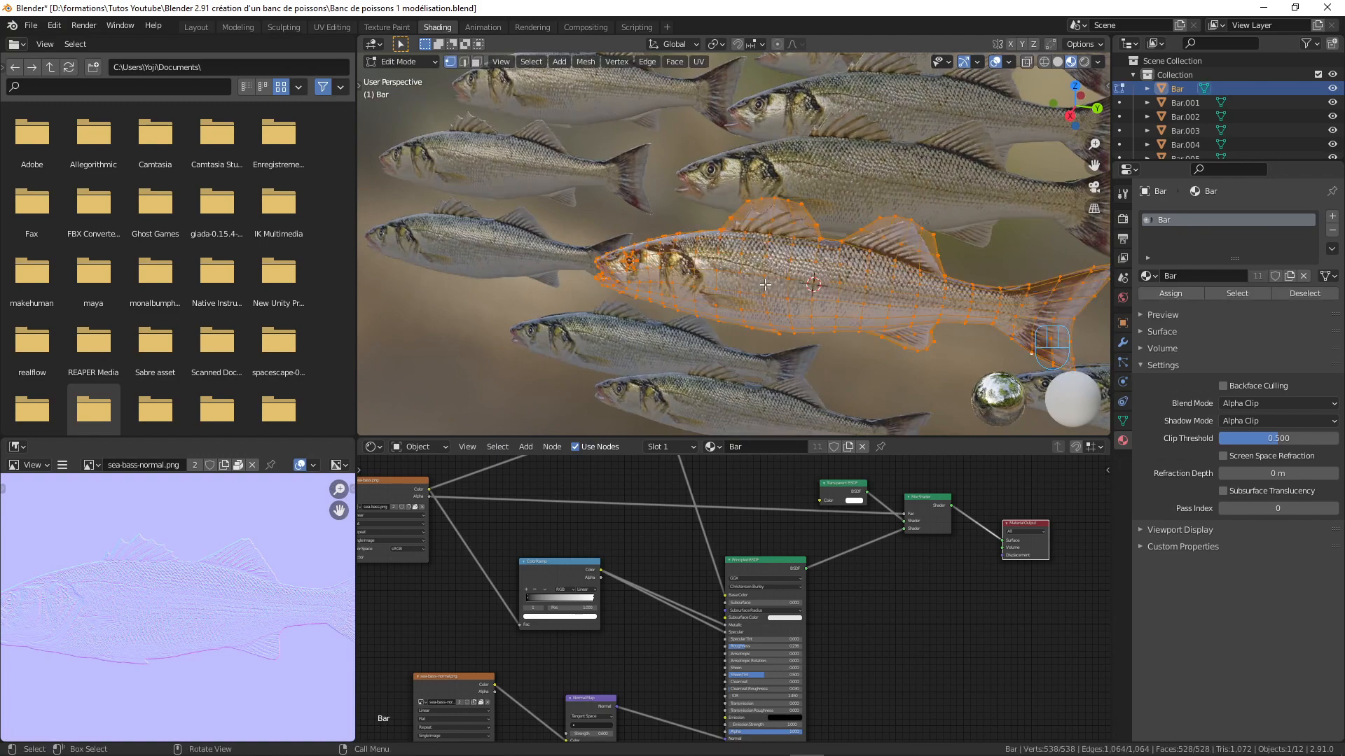
key(Tab)
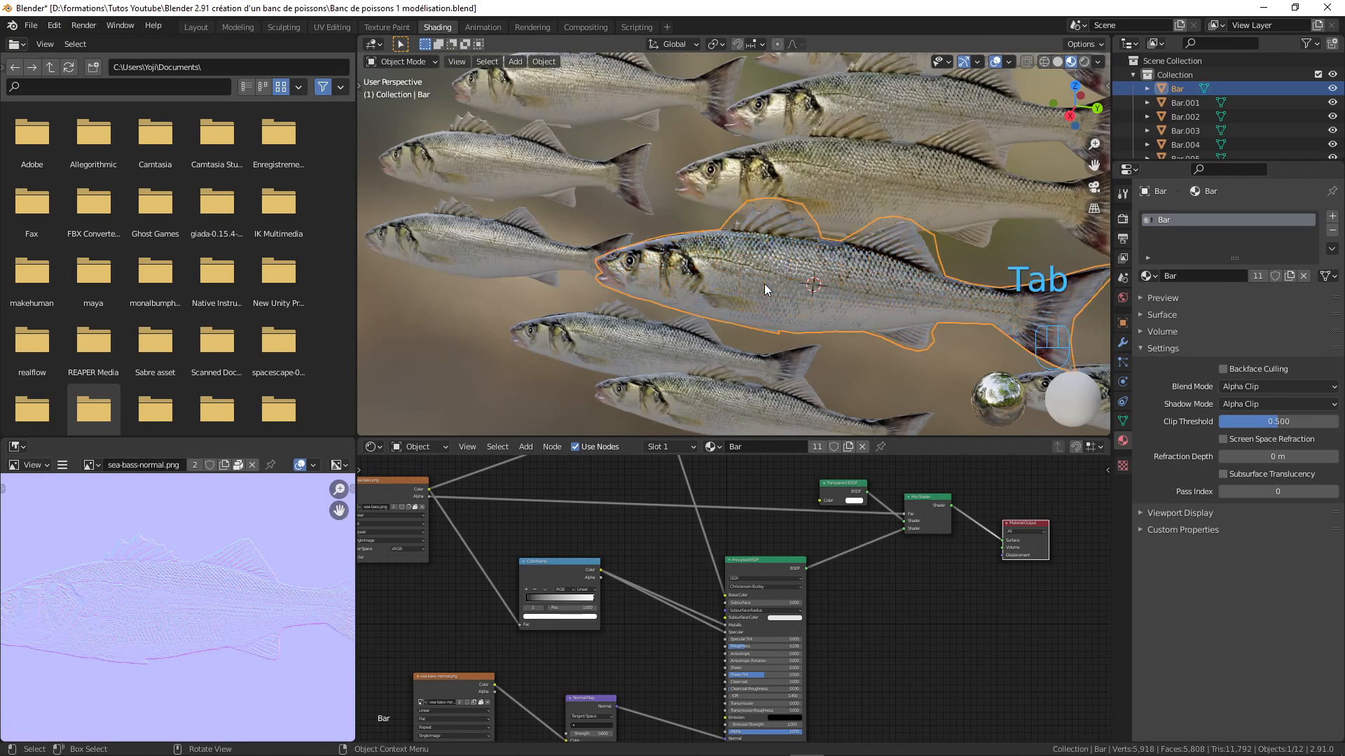
scroll(766, 283, down, 3)
middle_drag(782, 273, 833, 248)
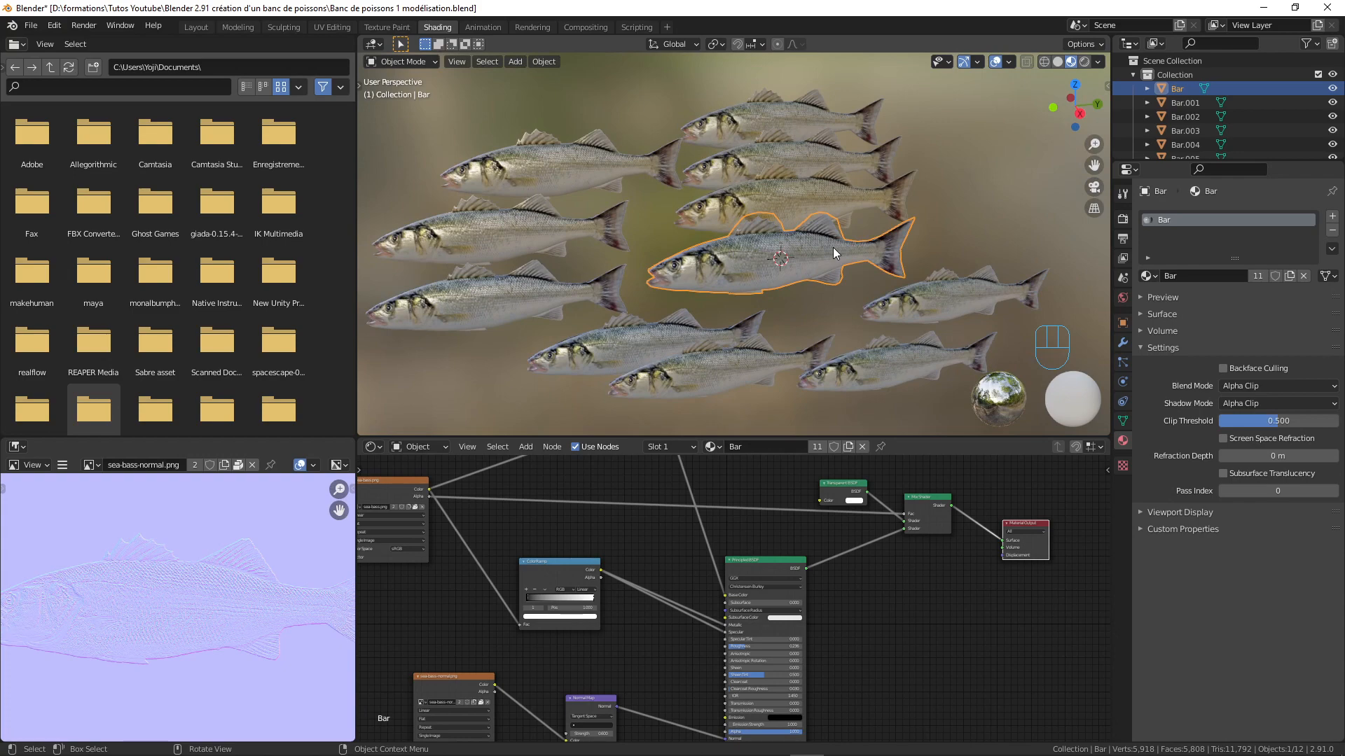
middle_drag(833, 246, 767, 257)
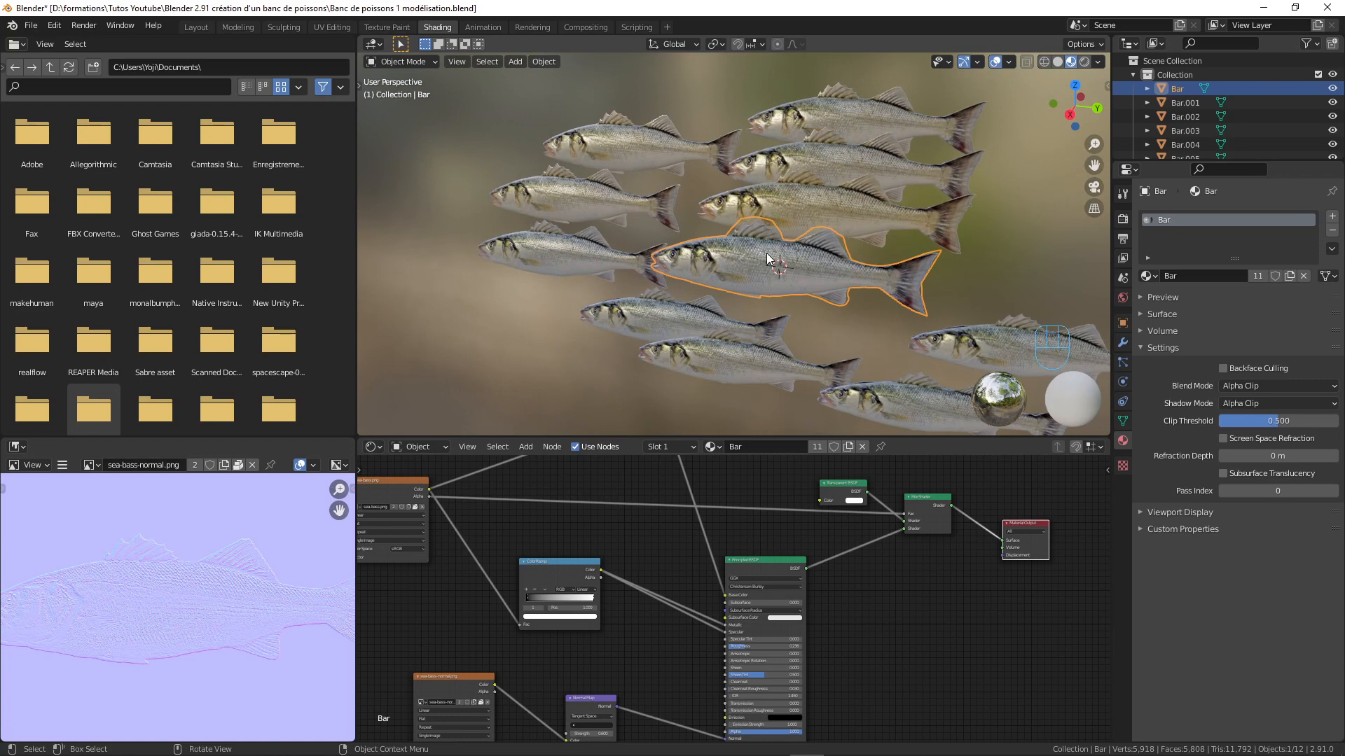